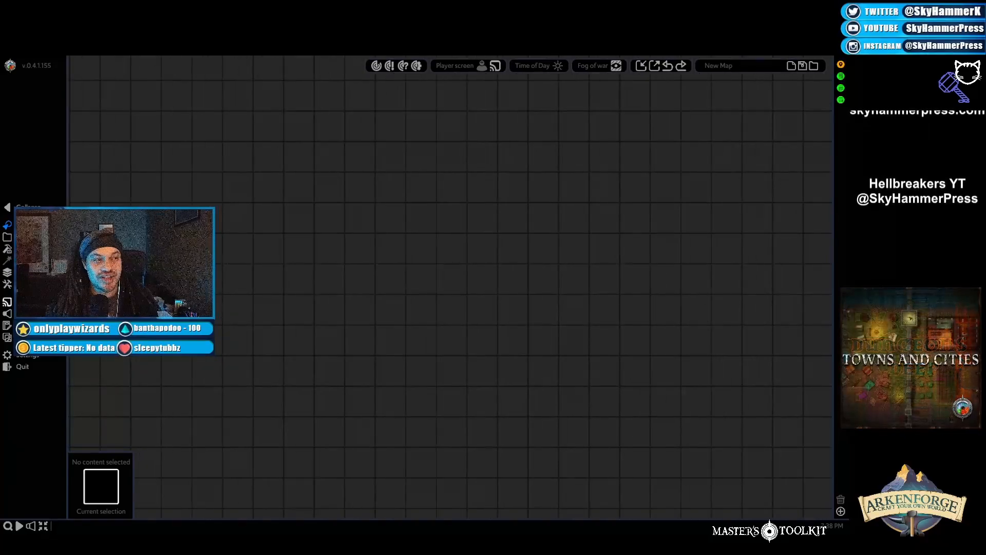
Step: Collapse the main side menu and expand it again
{"action": "left_click", "coordinate": [32, 207]}
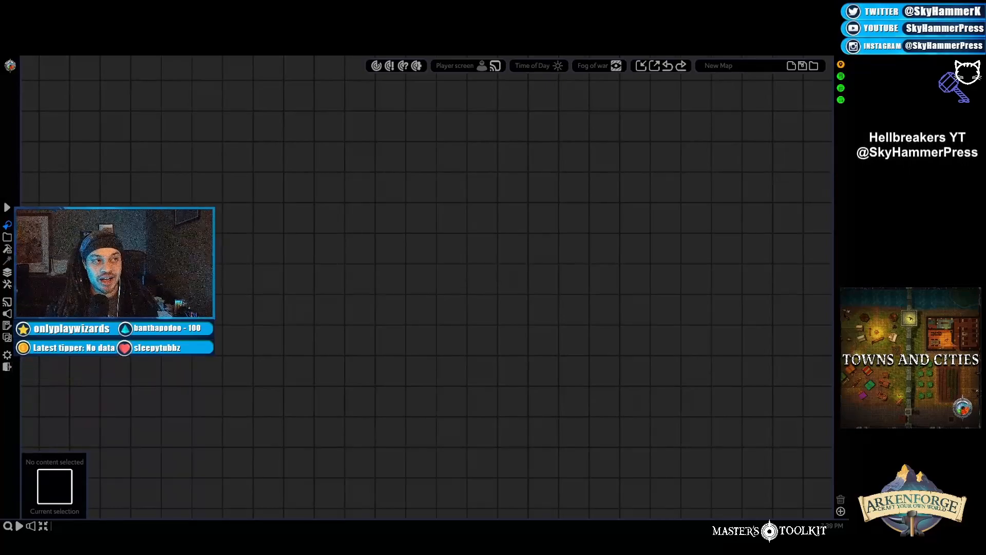
{"action": "left_click", "coordinate": [7, 207]}
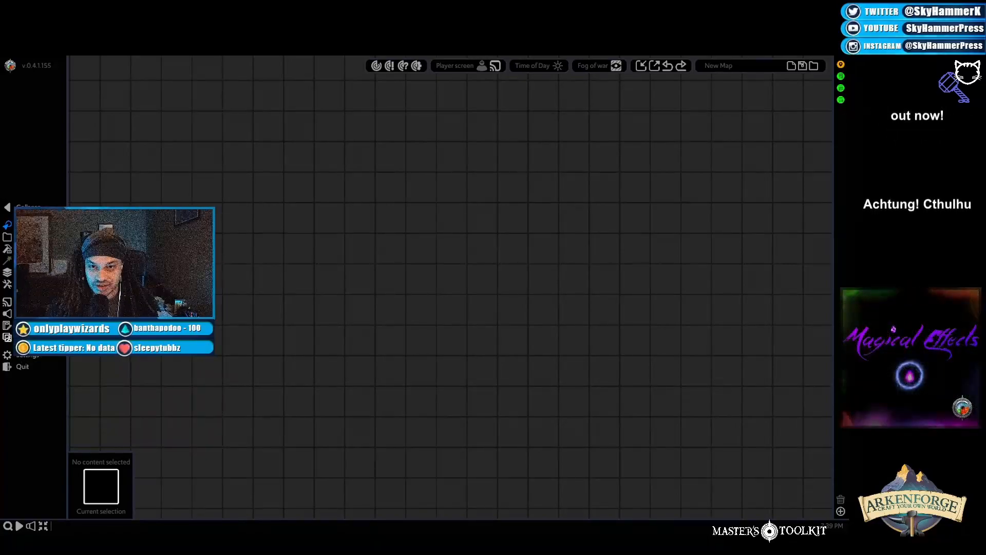
Step: Place a standard ping on the empty map and open the ping options
{"action": "left_click", "coordinate": [377, 65]}
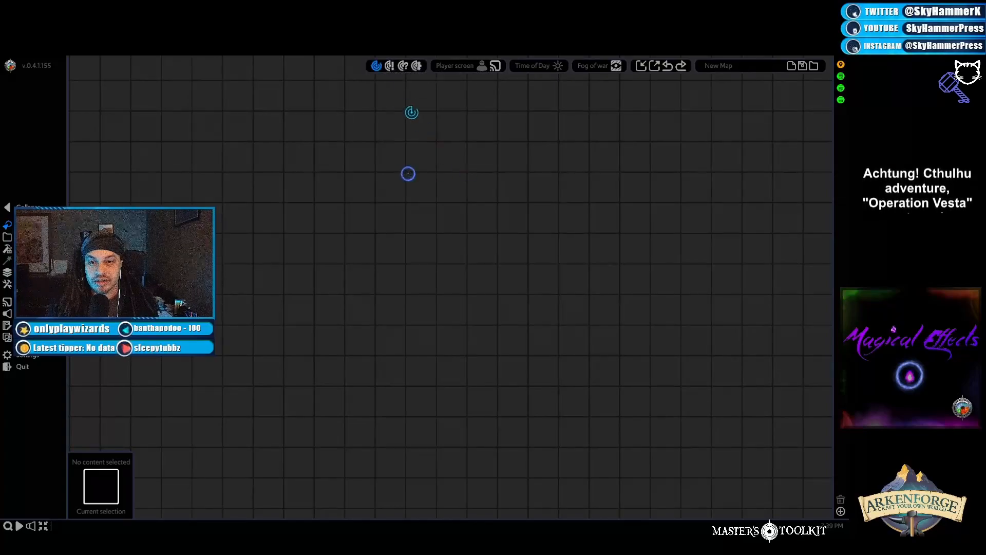
{"action": "left_click", "coordinate": [361, 91]}
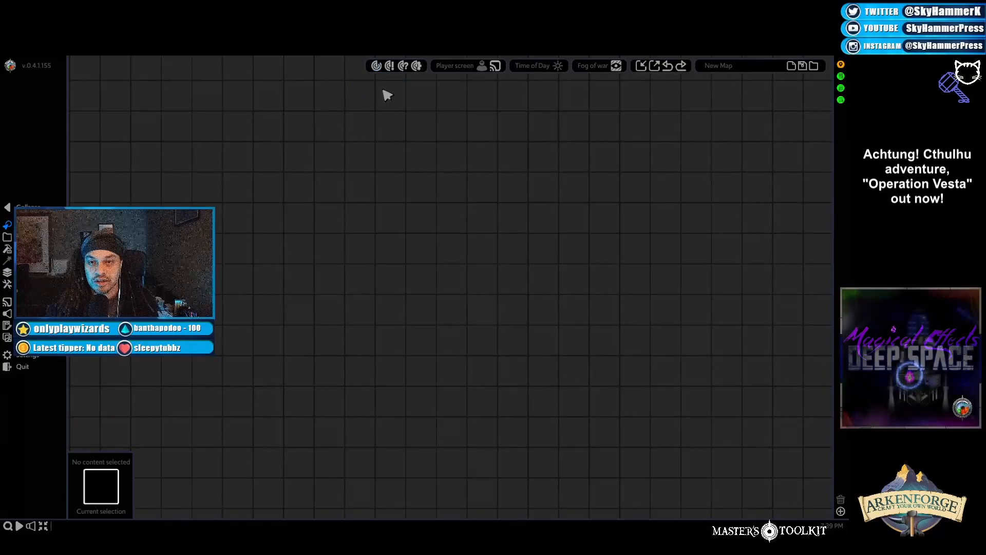
{"action": "left_click", "coordinate": [416, 66]}
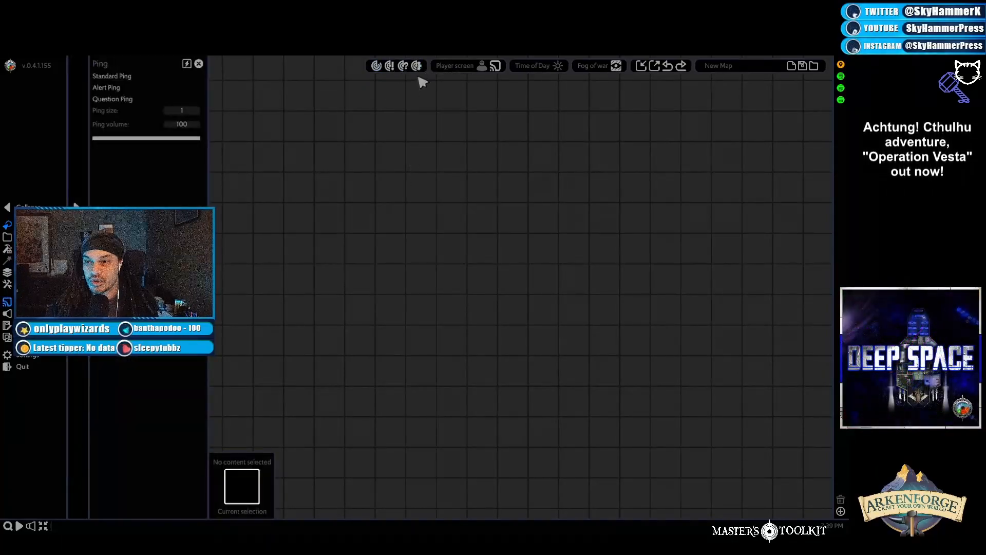
{"action": "left_click", "coordinate": [117, 99]}
Step: Place an alert ping and a question ping on the map, closing the ping options at the end
{"action": "left_click", "coordinate": [389, 66]}
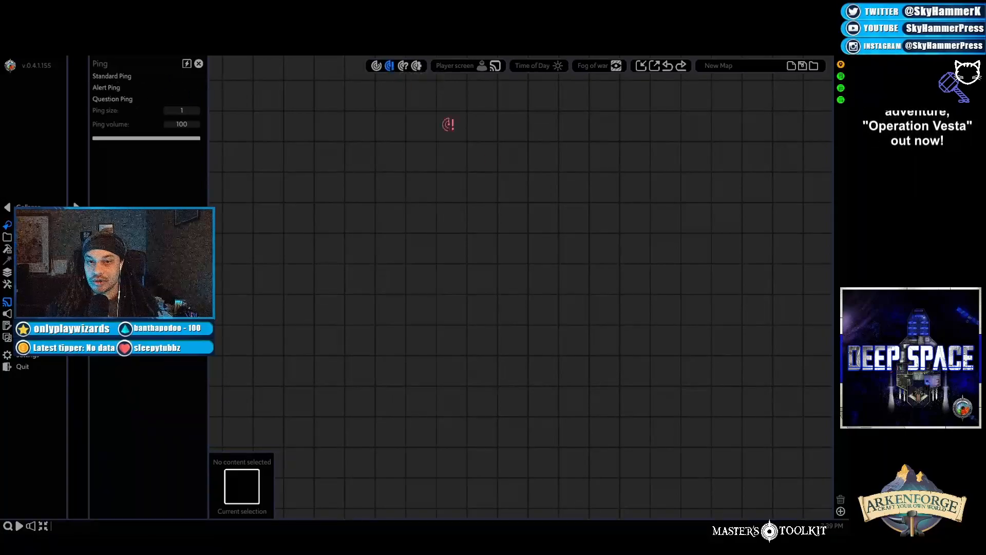
{"action": "left_click", "coordinate": [403, 66]}
{"action": "left_click", "coordinate": [613, 191]}
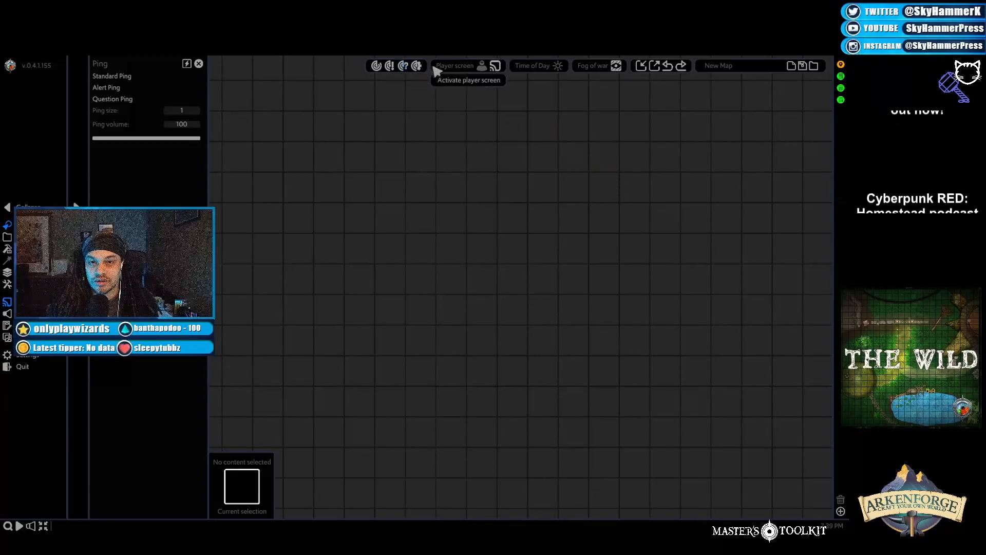
{"action": "left_click", "coordinate": [199, 64]}
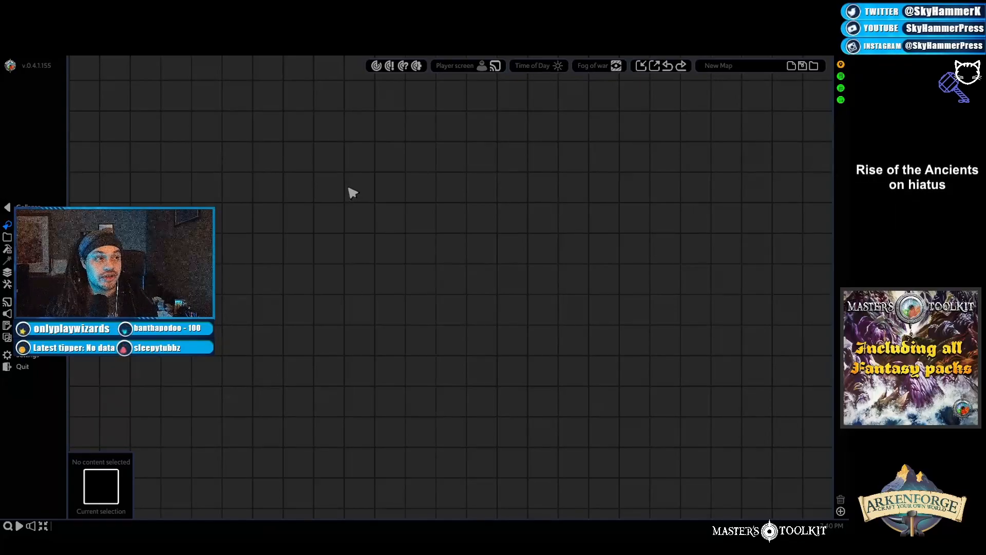
Step: Review the available screens and screen functions for adding a player screen, without activating any
{"action": "left_click", "coordinate": [496, 68]}
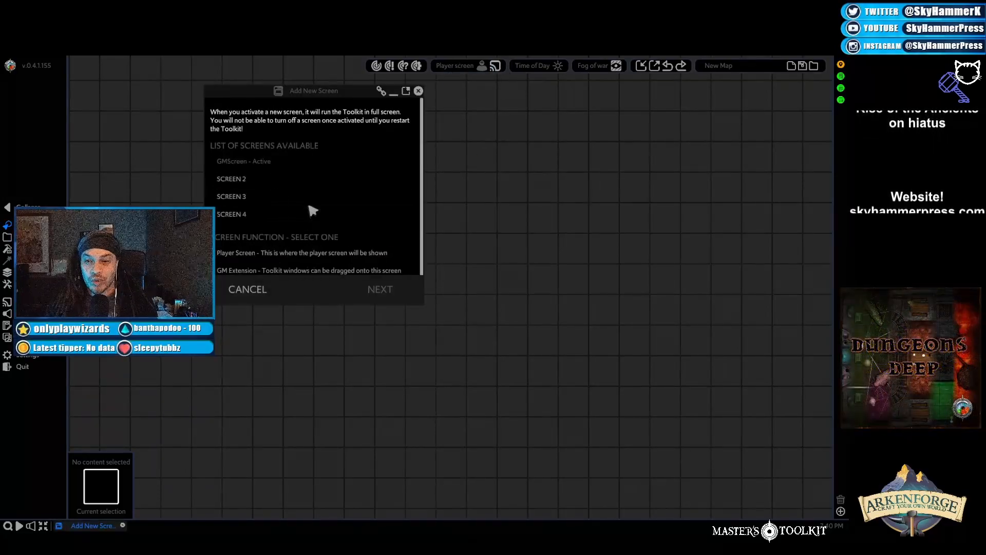
{"action": "scroll", "coordinate": [309, 209], "scroll_direction": "down", "scroll_amount": 1}
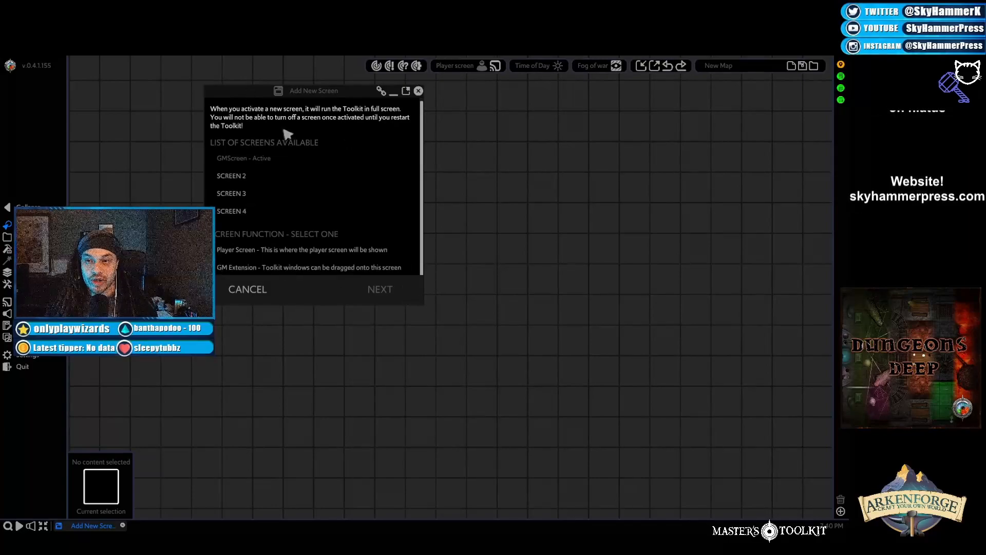
{"action": "scroll", "coordinate": [282, 126], "scroll_direction": "up", "scroll_amount": 1}
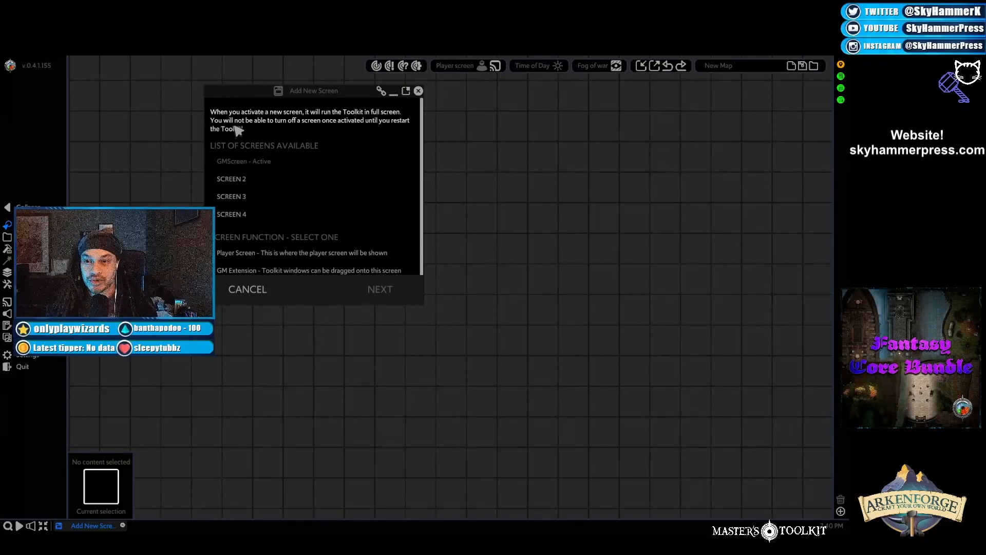
{"action": "left_click", "coordinate": [419, 92]}
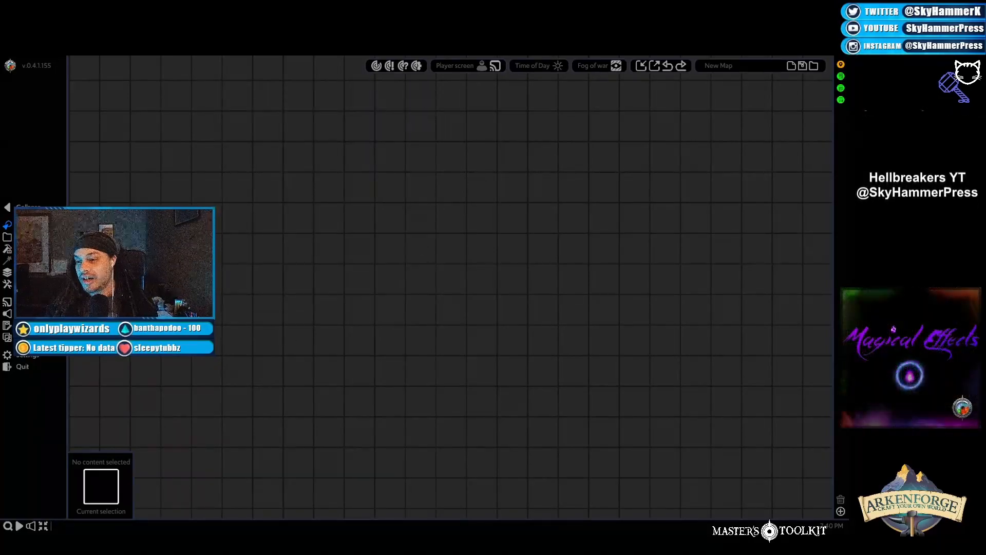
Step: Open the CozyForging map from the map browser without saving the current map
{"action": "left_click", "coordinate": [35, 207]}
{"action": "left_click", "coordinate": [7, 207]}
{"action": "left_click", "coordinate": [10, 236]}
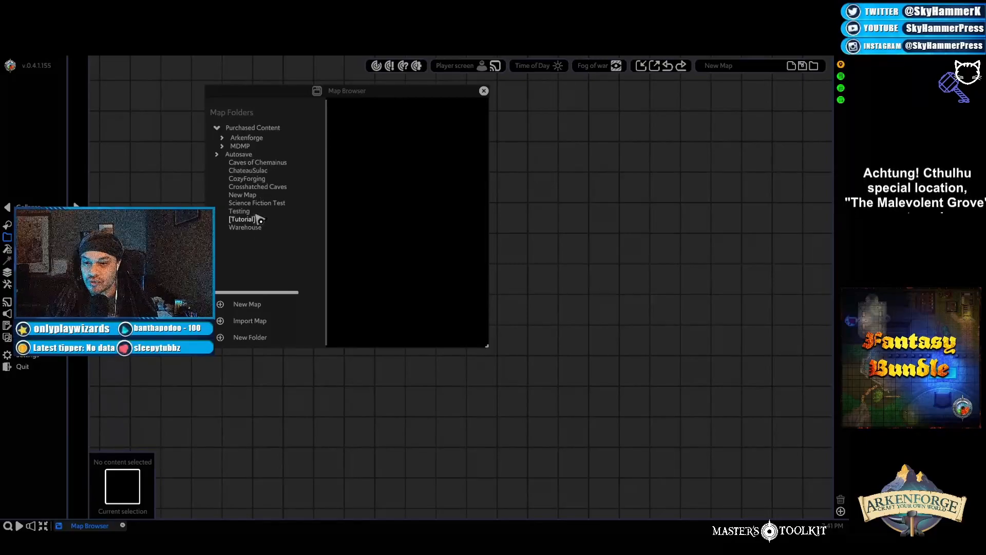
{"action": "left_click", "coordinate": [257, 180]}
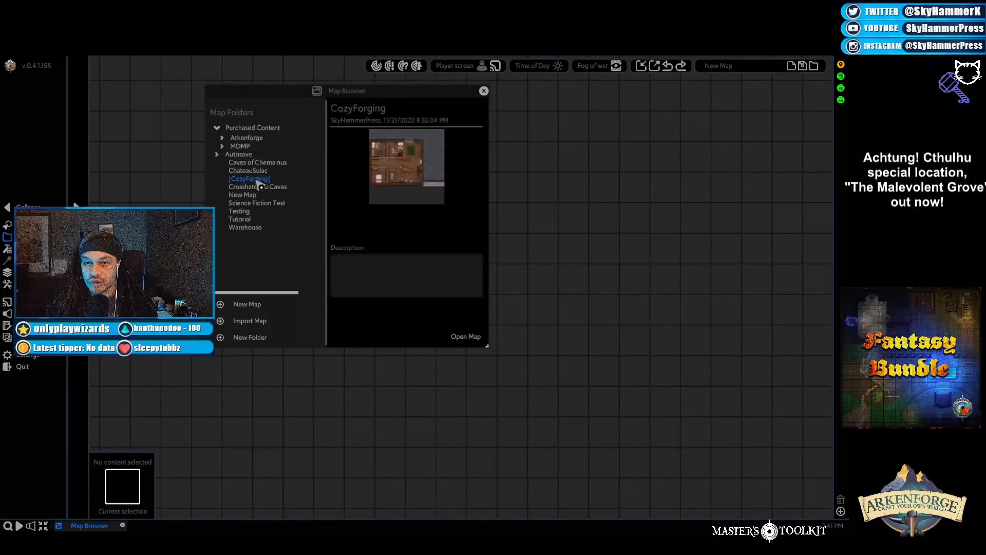
{"action": "double_click", "coordinate": [256, 179]}
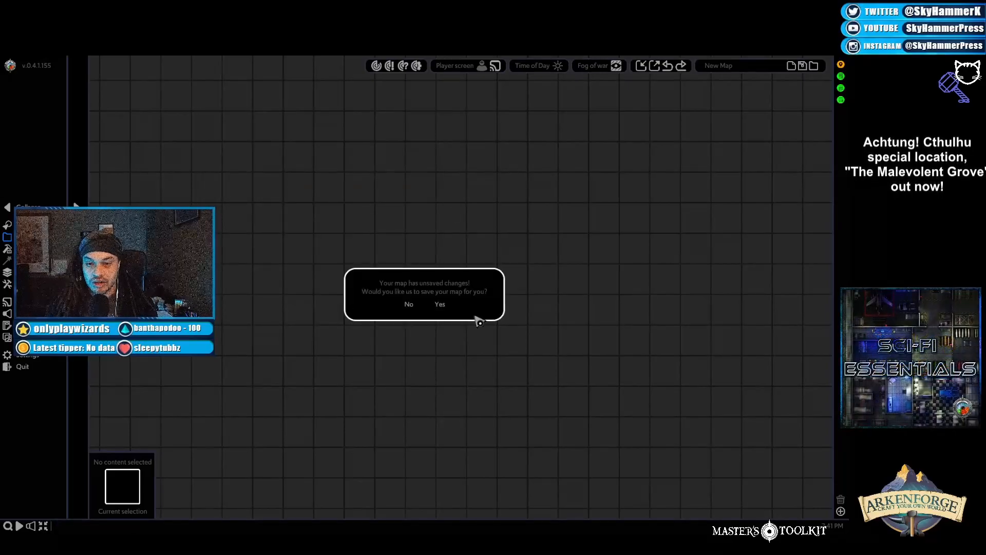
{"action": "left_click", "coordinate": [410, 304]}
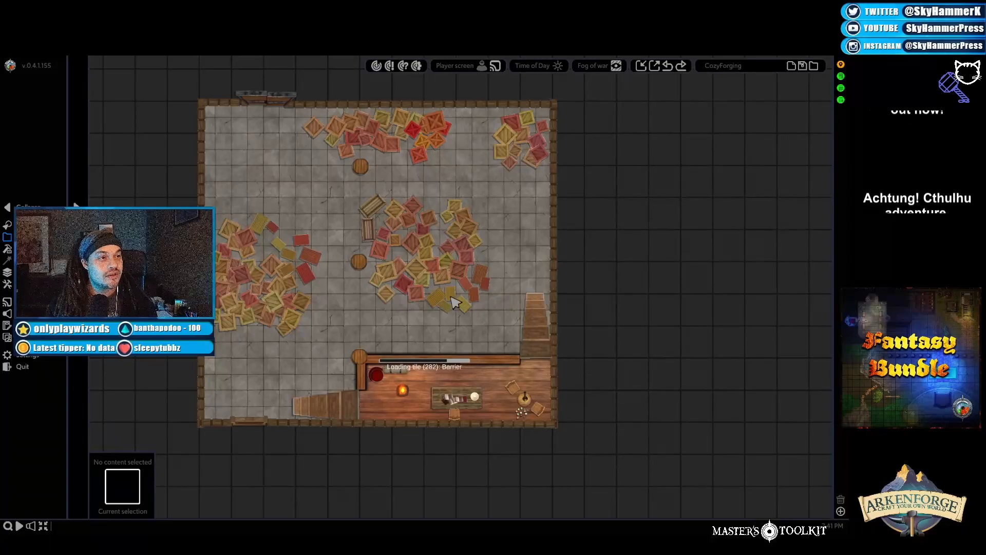
Step: Look over the CozyForging map, comparing the warehouse, house and burrow builds with their reference images
{"action": "scroll", "coordinate": [530, 326], "scroll_direction": "down", "scroll_amount": 5}
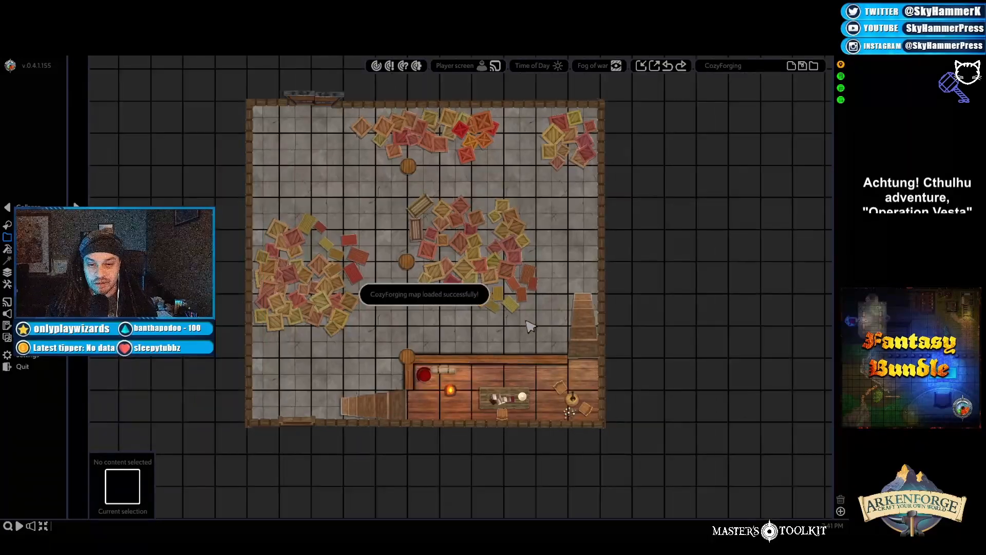
{"action": "scroll", "coordinate": [527, 327], "scroll_direction": "down", "scroll_amount": 6}
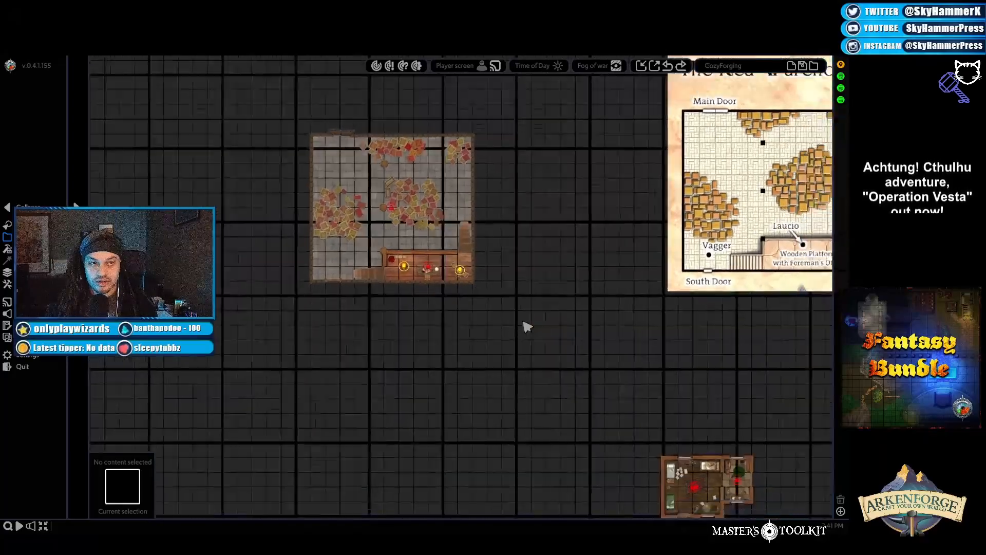
{"action": "key", "text": "d"}
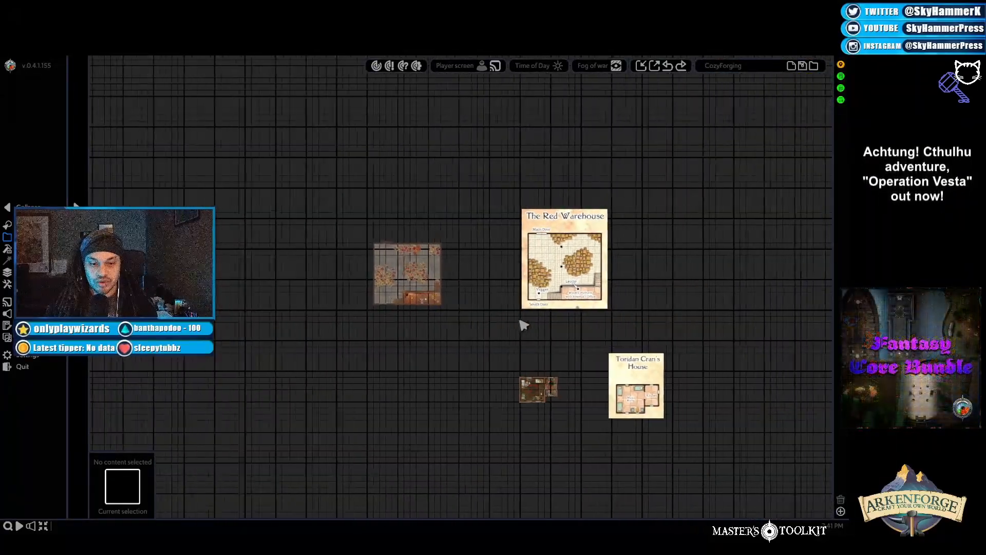
{"action": "key", "text": "s"}
{"action": "key", "text": "d"}
{"action": "key", "text": "d"}
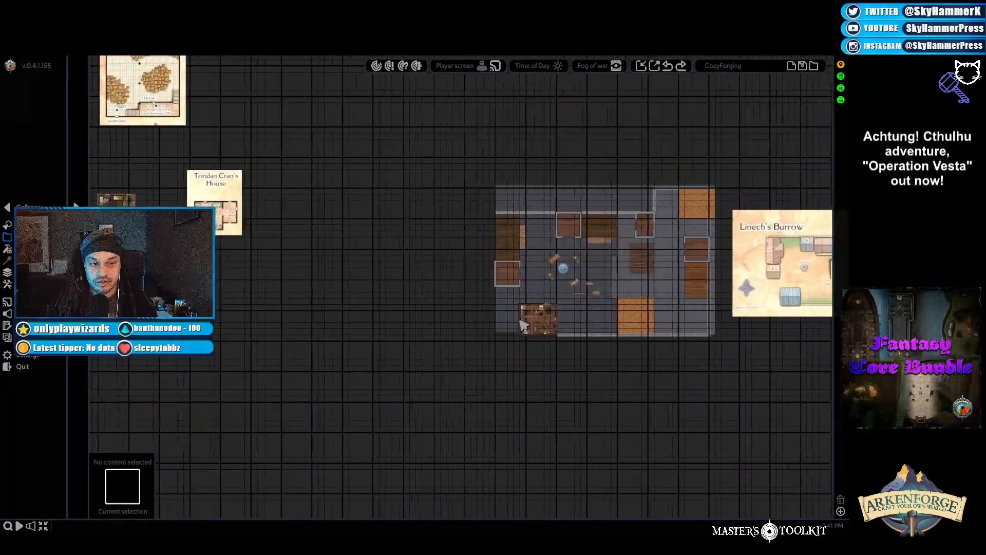
{"action": "key", "text": "w"}
{"action": "key", "text": "a"}
{"action": "key", "text": "a"}
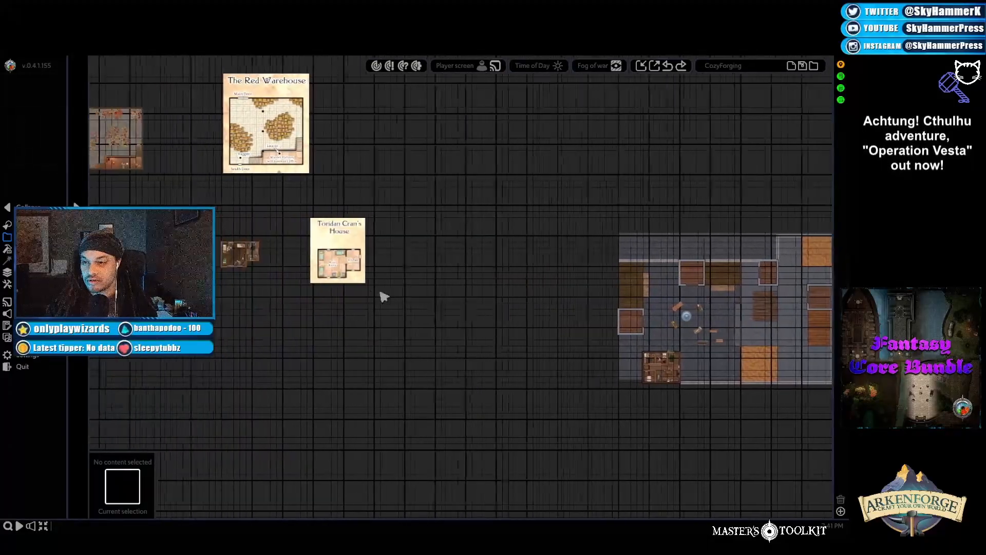
{"action": "scroll", "coordinate": [220, 248], "scroll_direction": "up", "scroll_amount": 4}
{"action": "key", "text": "d"}
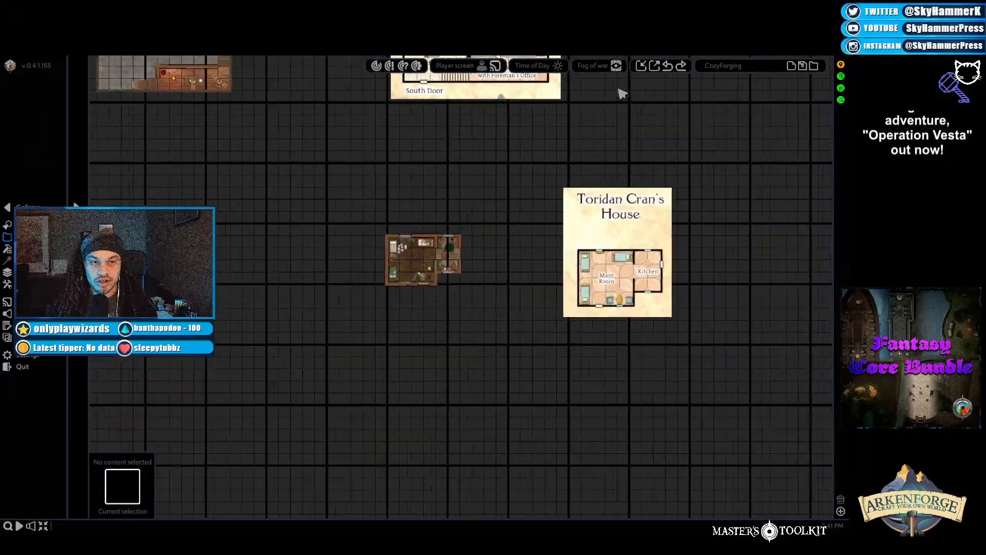
{"action": "key", "text": "w"}
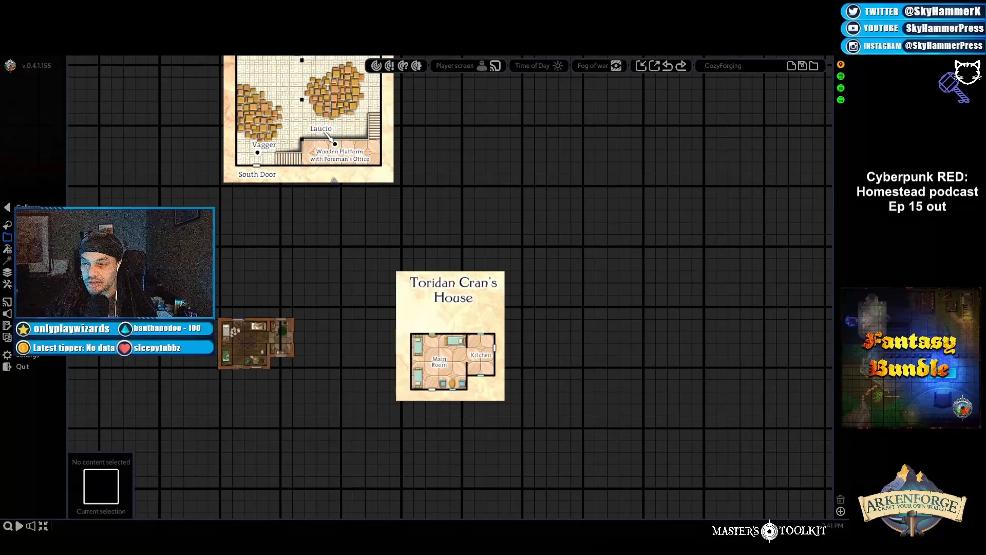
Step: Close the map browsing section, collapse the secondary menu beside the main menu and expand it again
{"action": "left_click", "coordinate": [7, 237]}
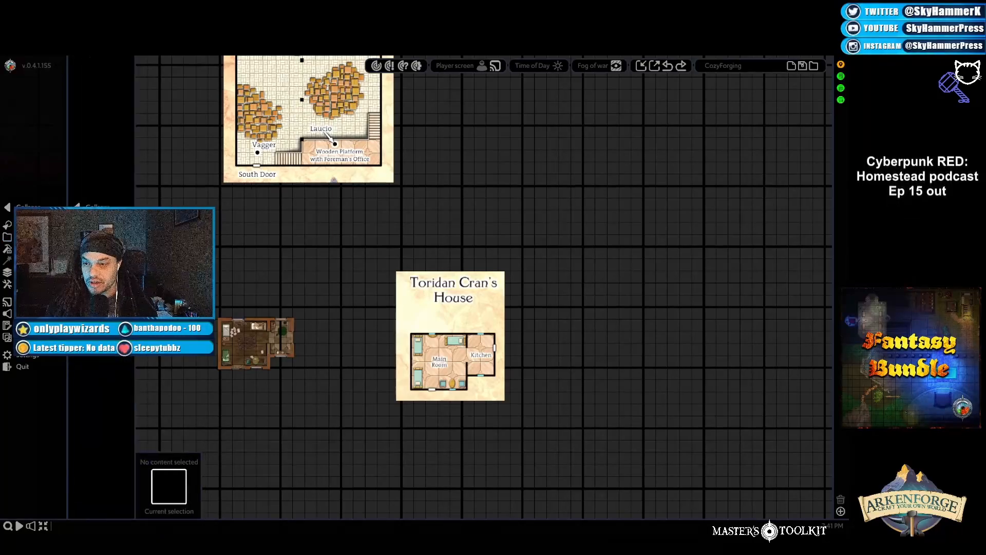
{"action": "left_click", "coordinate": [76, 206]}
{"action": "left_click", "coordinate": [75, 206]}
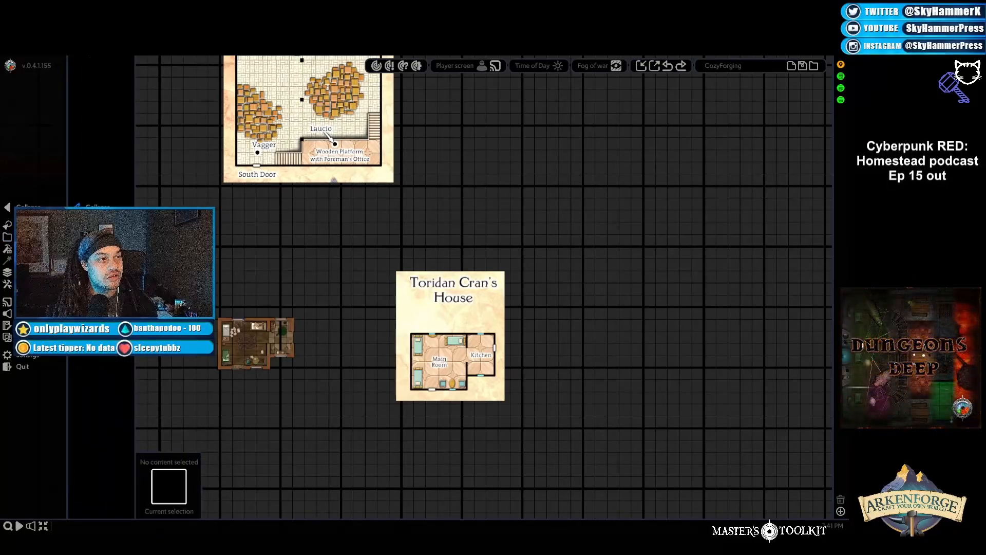
{"action": "left_click", "coordinate": [76, 205]}
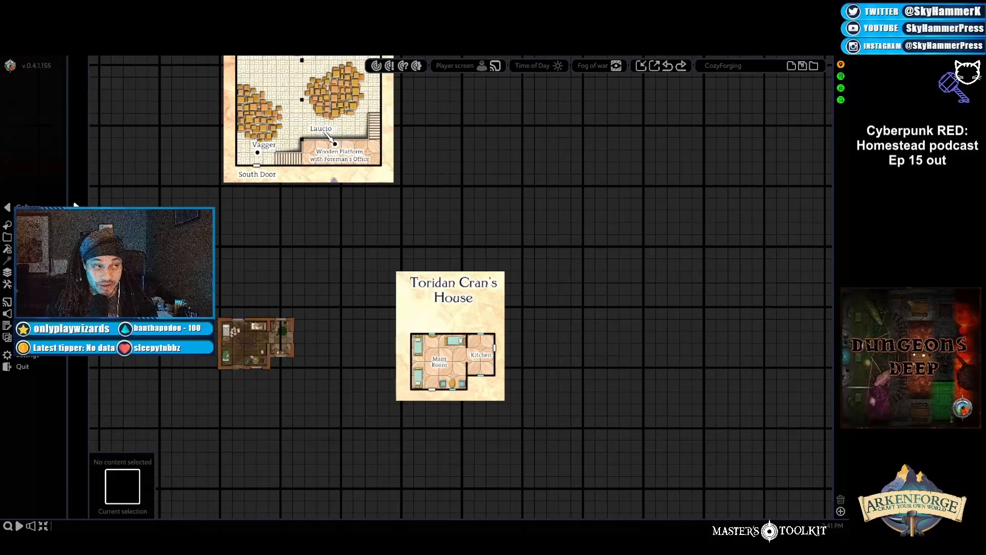
{"action": "key", "text": "a"}
{"action": "key", "text": "a"}
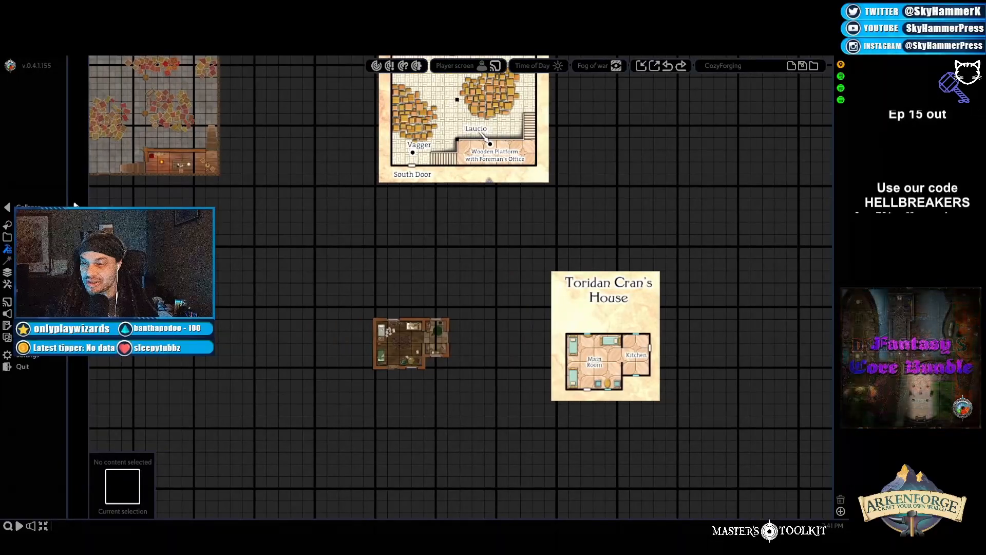
{"action": "left_click", "coordinate": [76, 205]}
Step: Examine the map from the small house across to the large paved burrow compound
{"action": "key", "text": "s"}
{"action": "key", "text": "s"}
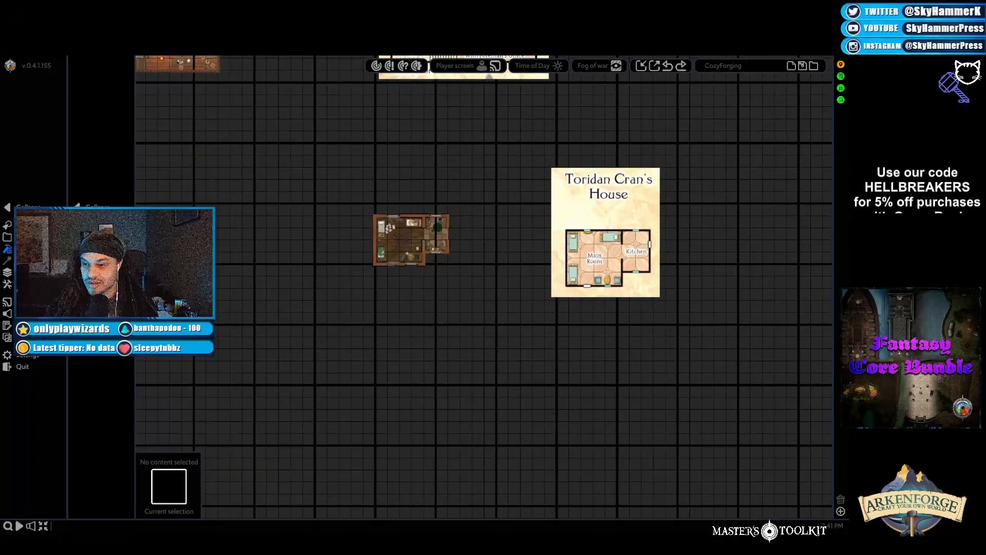
{"action": "key", "text": "a"}
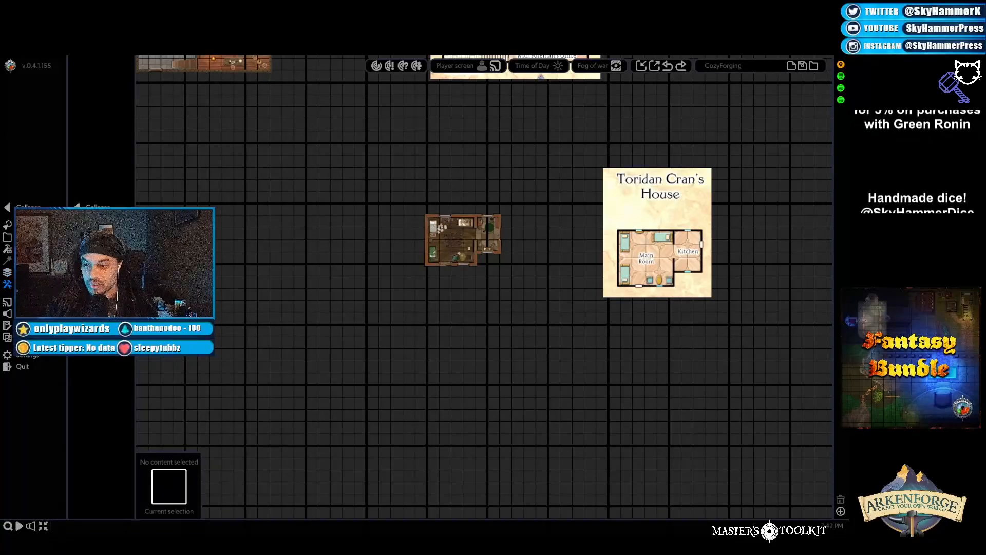
{"action": "key", "text": "d"}
{"action": "key", "text": "w"}
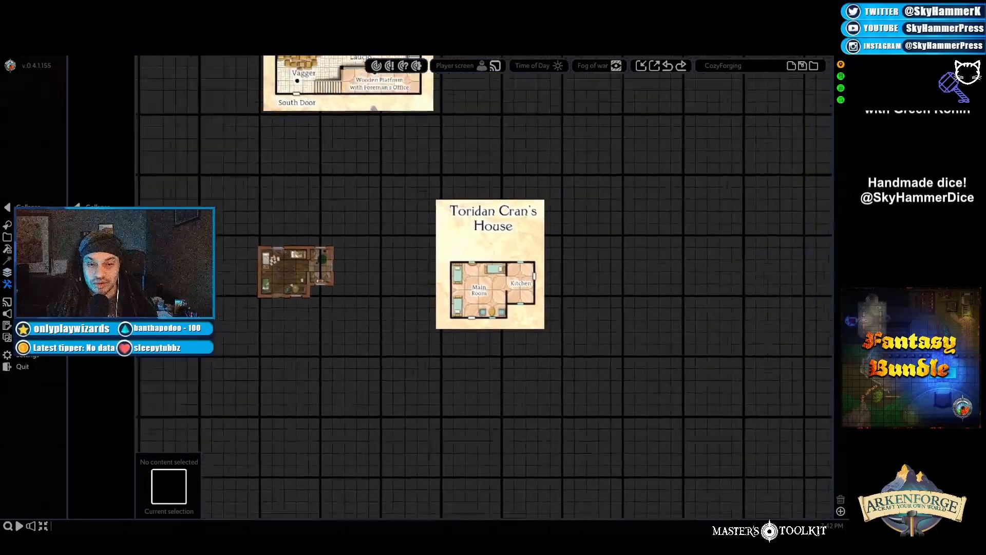
{"action": "key", "text": "d"}
{"action": "key", "text": "s"}
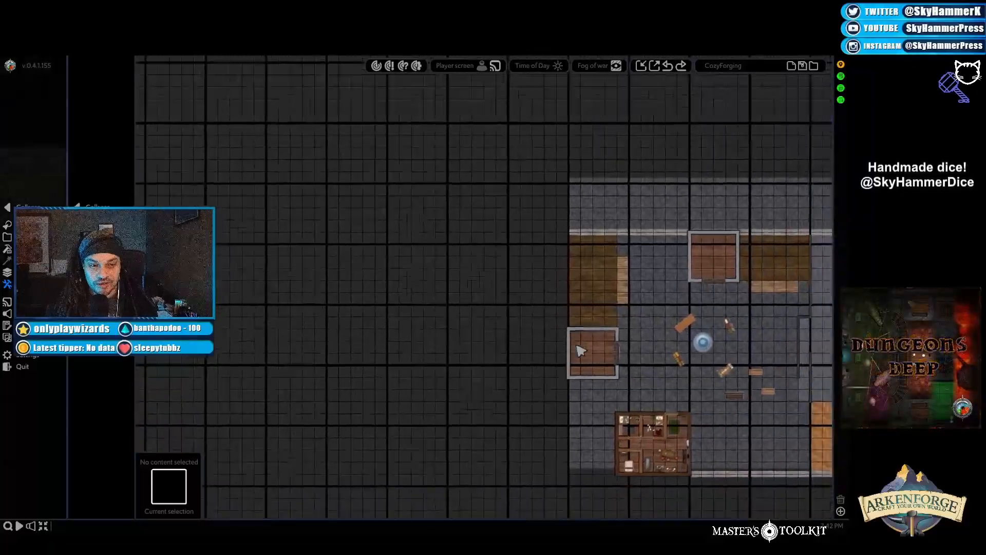
{"action": "key", "text": "w"}
{"action": "scroll", "coordinate": [552, 343], "scroll_direction": "up", "scroll_amount": 3}
{"action": "key", "text": "s"}
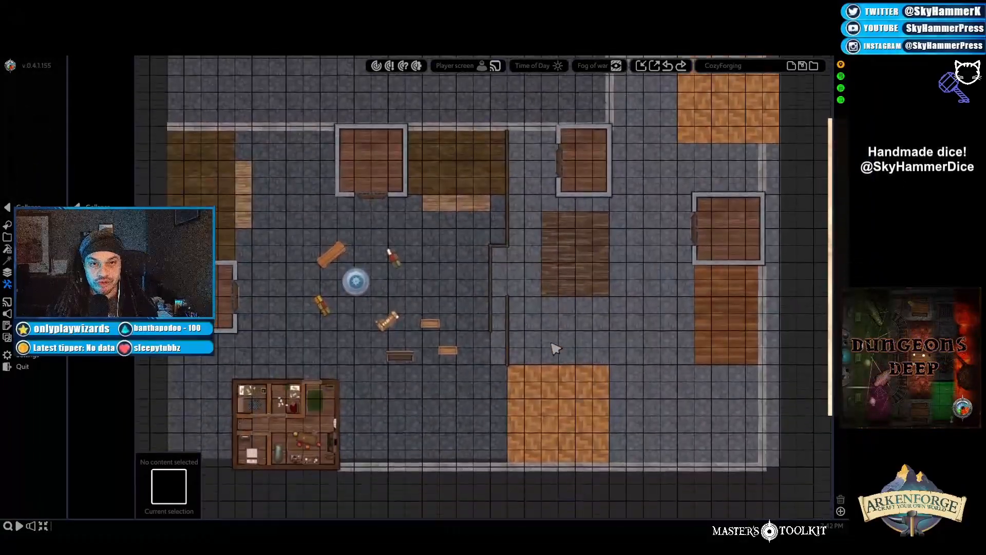
{"action": "scroll", "coordinate": [550, 341], "scroll_direction": "down", "scroll_amount": 1}
{"action": "key", "text": "w"}
Step: Set the map's time of day to Night
{"action": "mouse_move", "coordinate": [539, 60]}
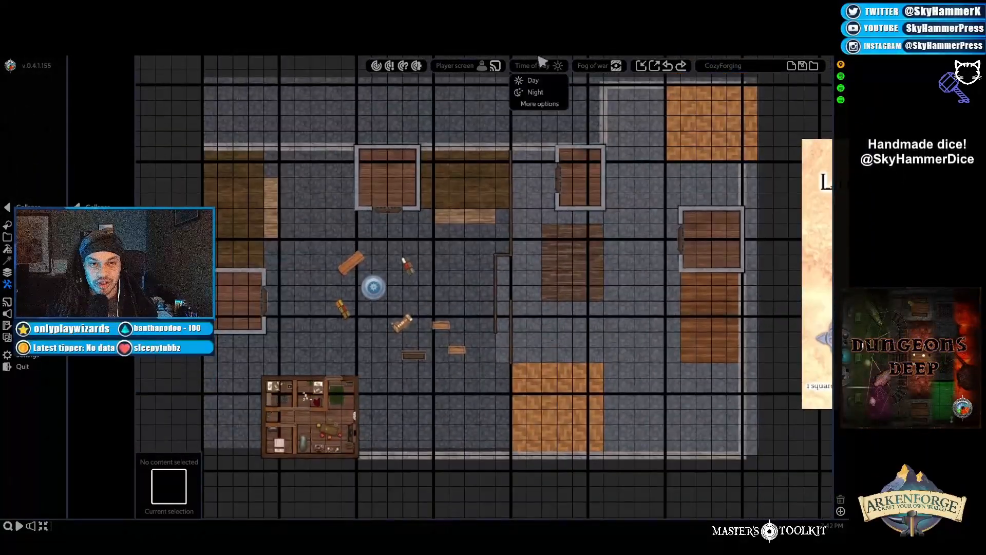
{"action": "left_click", "coordinate": [536, 93]}
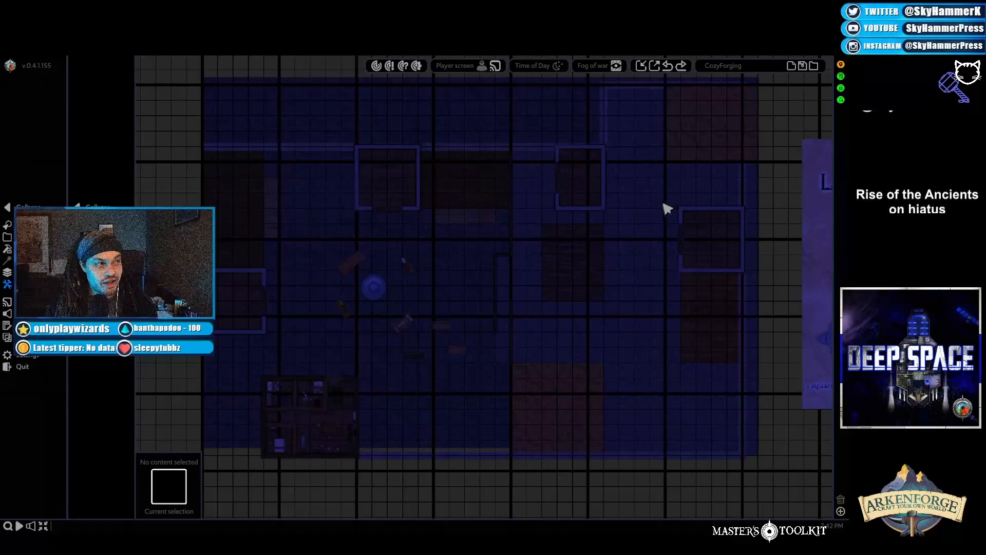
{"action": "mouse_move", "coordinate": [595, 61]}
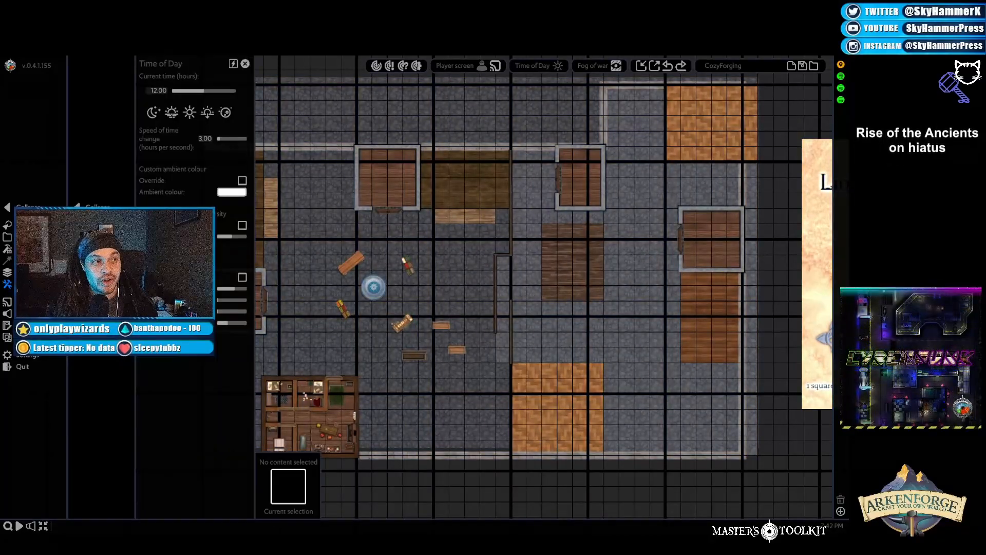
Step: Set the time of day to Morning and pick magenta c100b1 as the custom ambient colour
{"action": "left_click", "coordinate": [179, 118]}
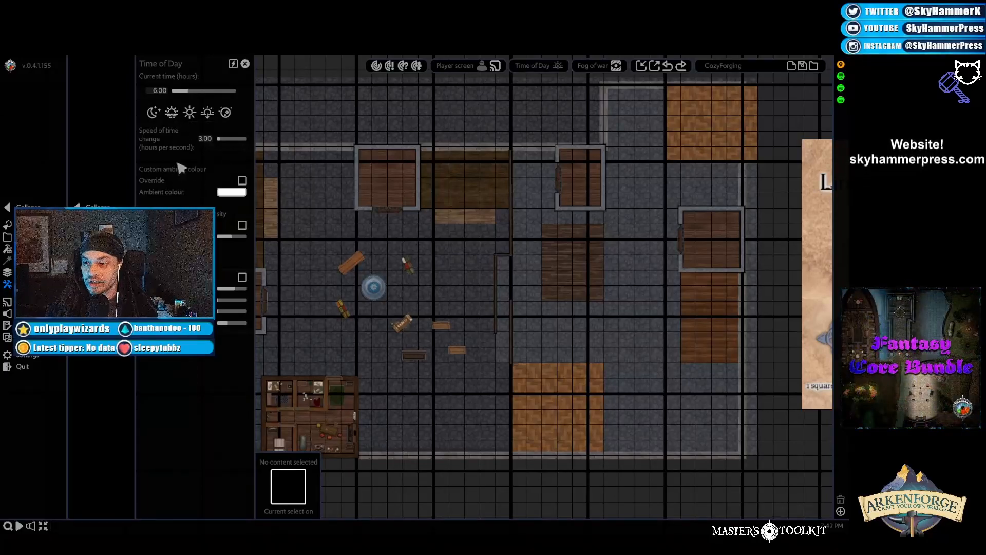
{"action": "left_click", "coordinate": [235, 193]}
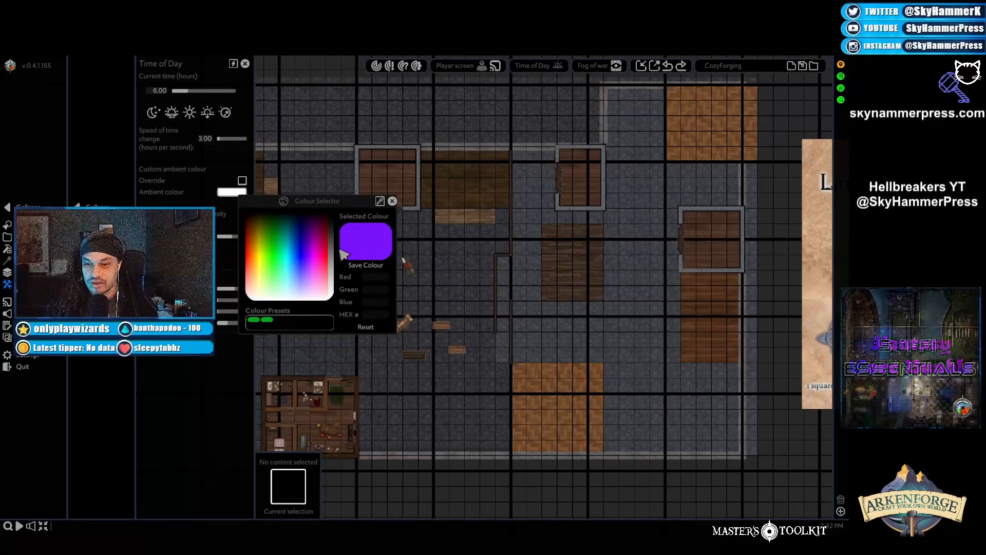
{"action": "left_click_drag", "start_coordinate": [310, 241], "coordinate": [316, 245]}
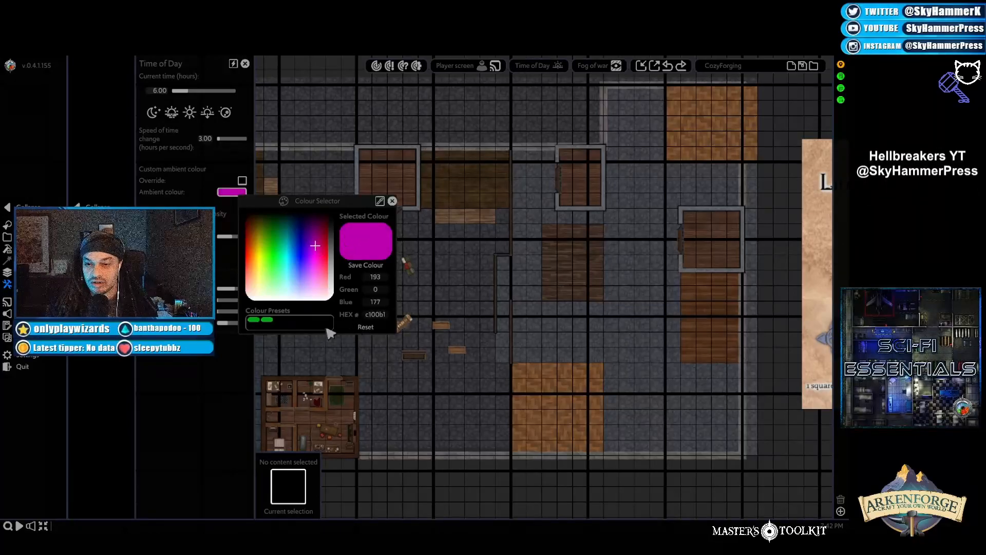
{"action": "left_click", "coordinate": [391, 201]}
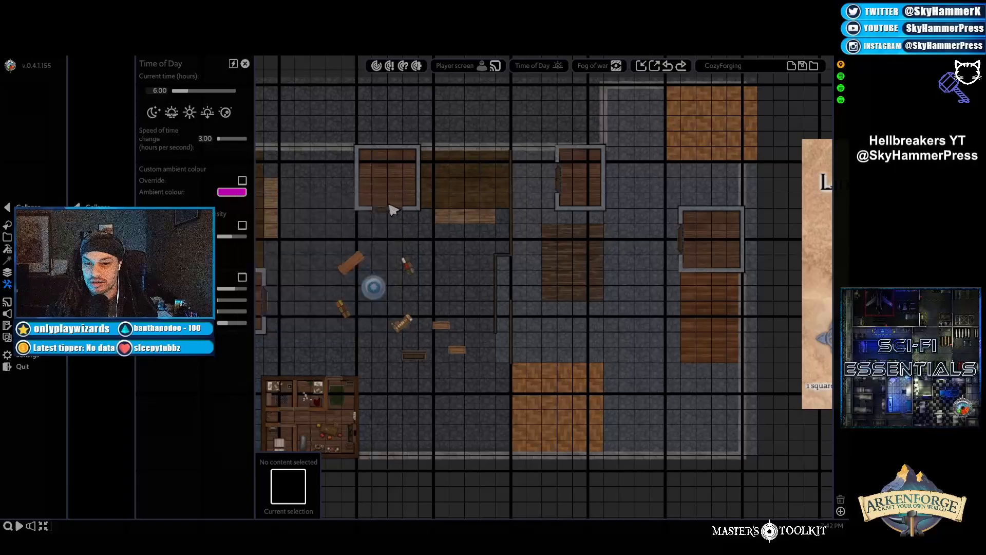
Step: Try the custom ambient colour override on the map with the magenta tint, and switch it off again
{"action": "key", "text": "a"}
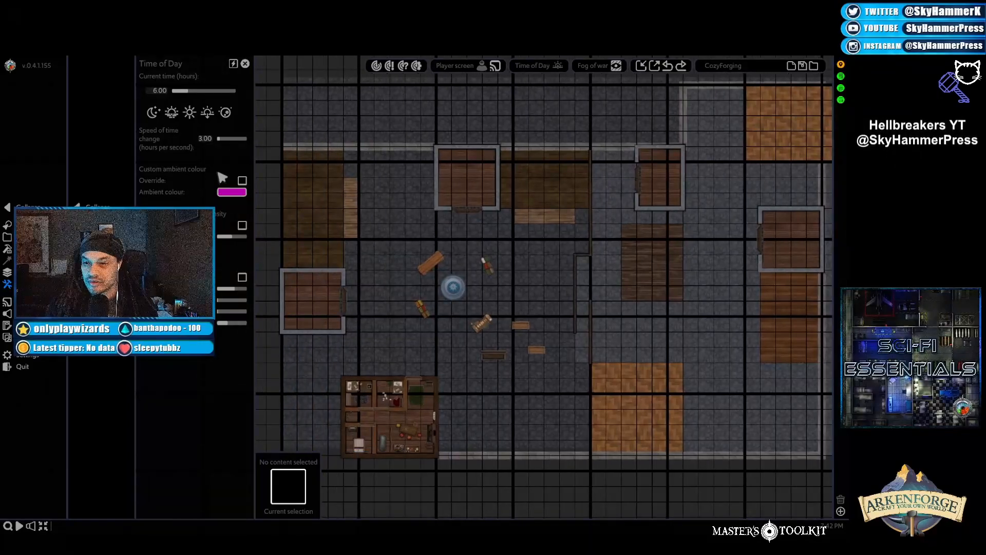
{"action": "left_click", "coordinate": [242, 181]}
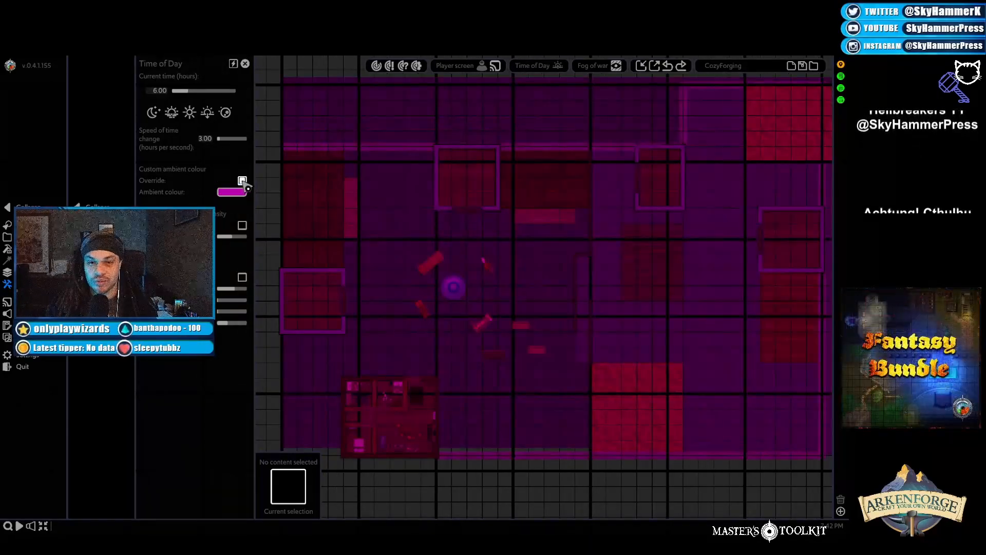
{"action": "left_click", "coordinate": [241, 180]}
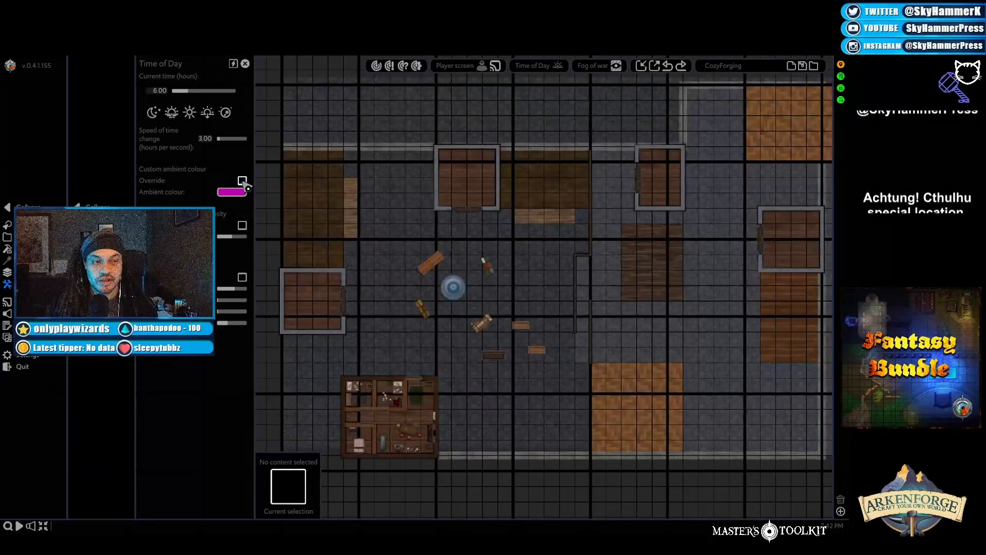
Step: Set the current time to 24.00 hours, return it to 12.00 hours, and close the Time of Day settings
{"action": "key", "text": "d"}
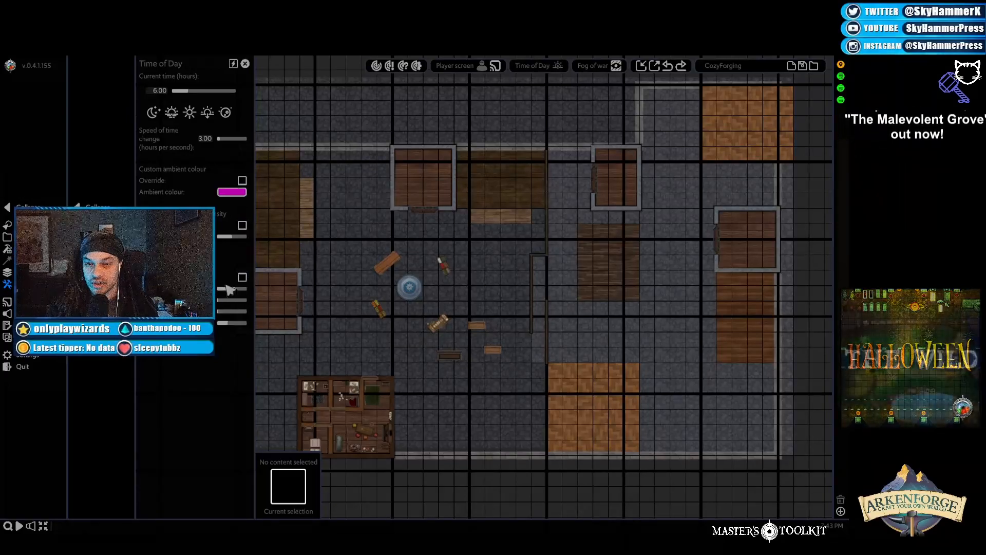
{"action": "left_click", "coordinate": [228, 114]}
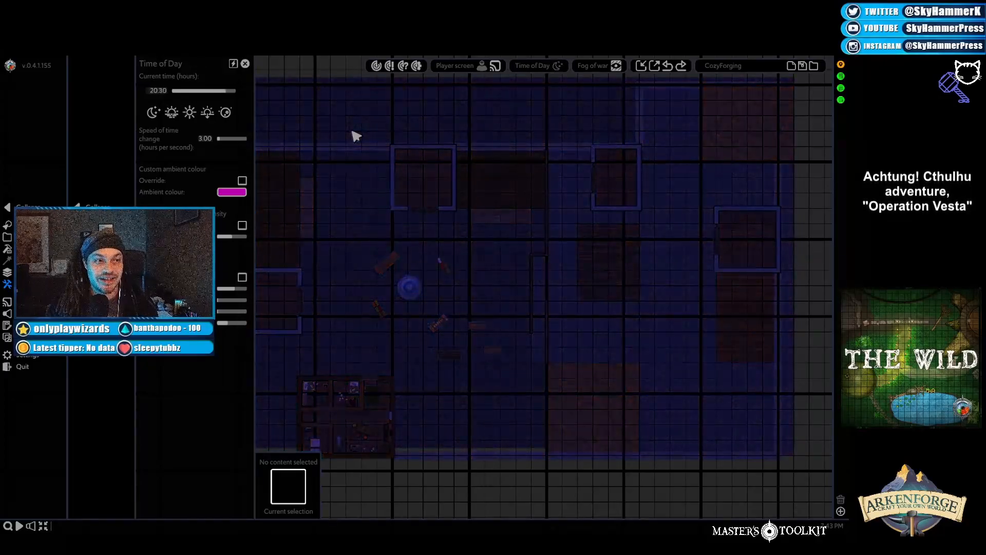
{"action": "key", "text": "a"}
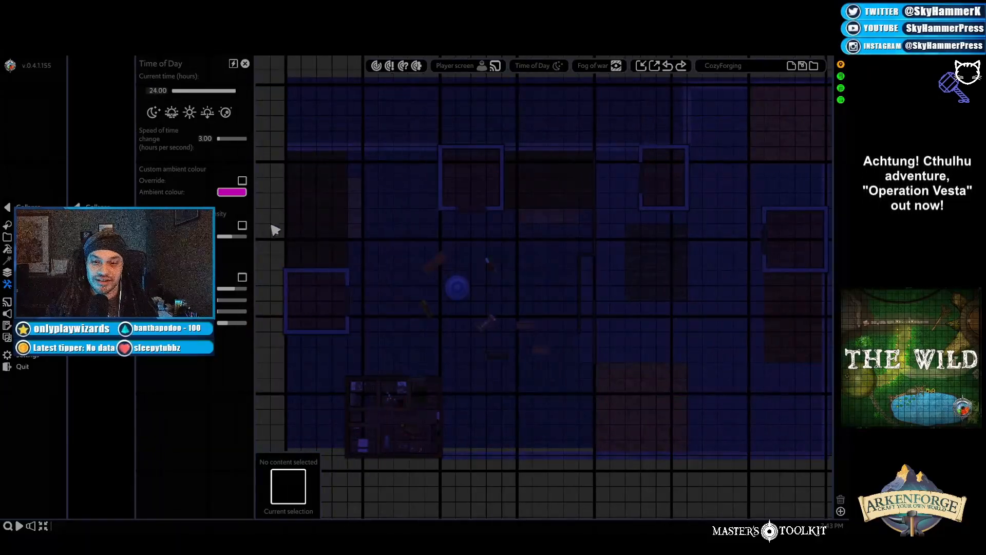
{"action": "key", "text": "d"}
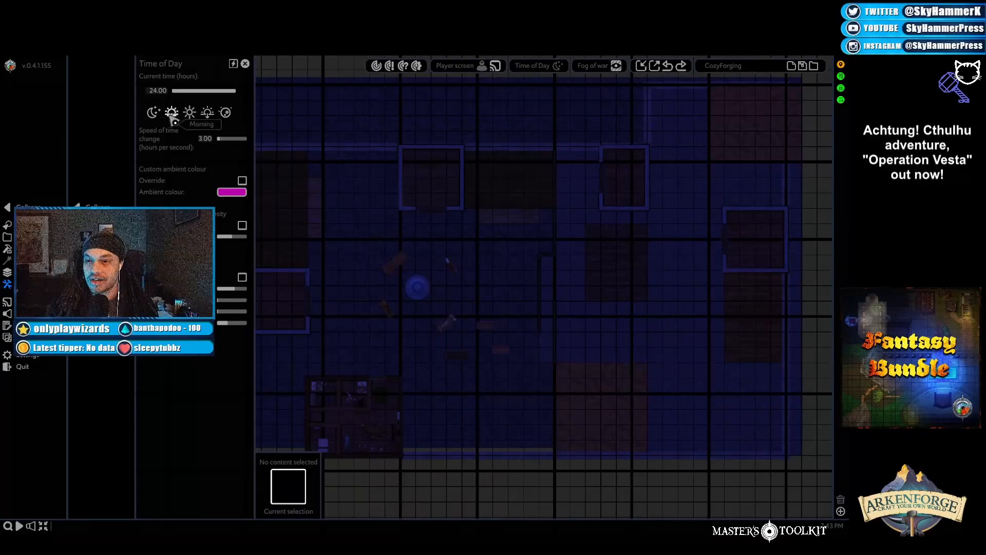
{"action": "left_click", "coordinate": [190, 114]}
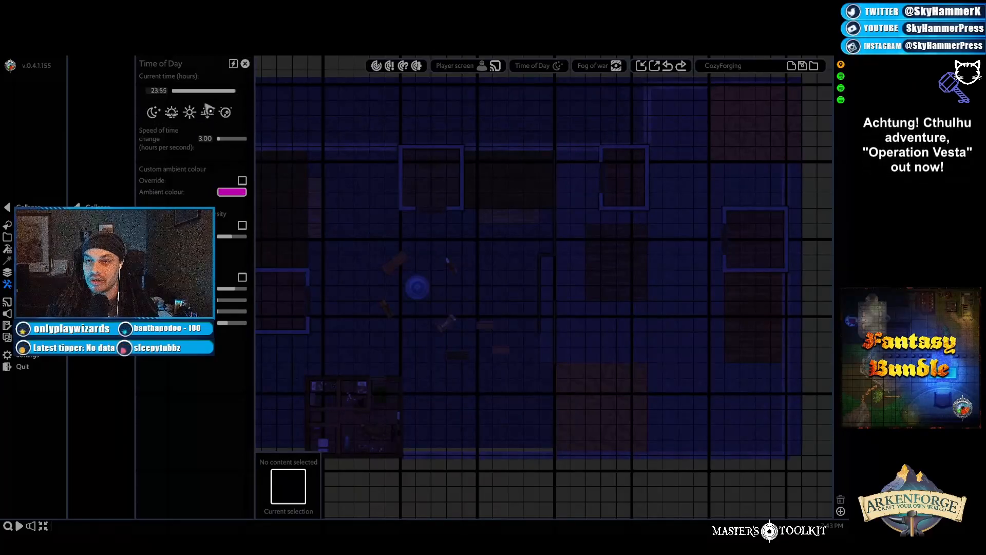
{"action": "left_click", "coordinate": [245, 64]}
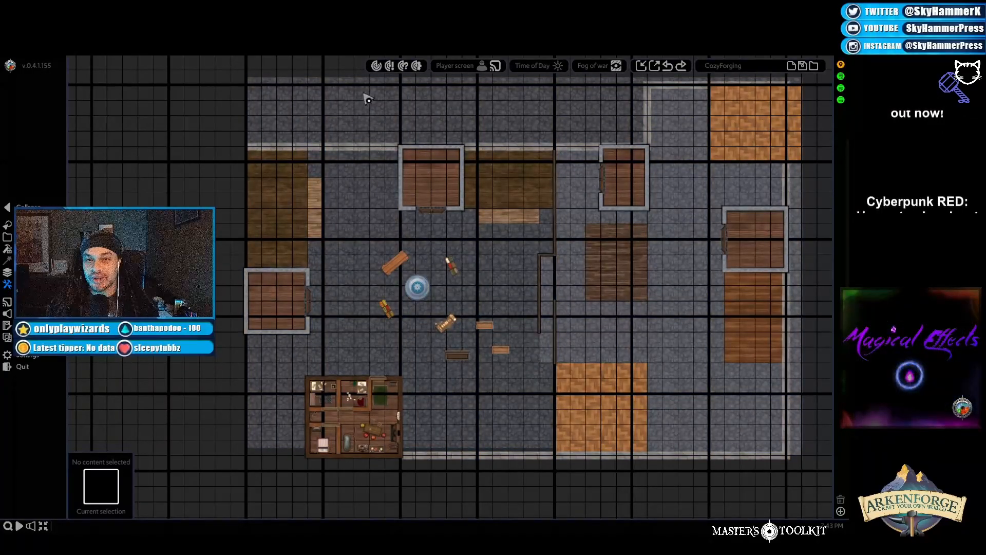
Step: Reopen the detailed Time of Day options and set the custom ambient colour to green 22c100
{"action": "left_click", "coordinate": [566, 67]}
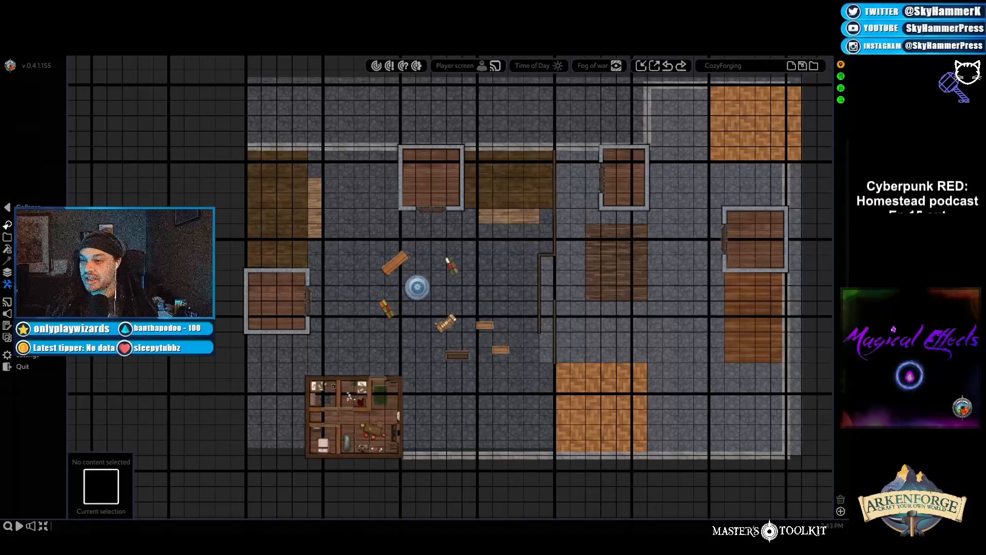
{"action": "left_click", "coordinate": [540, 104]}
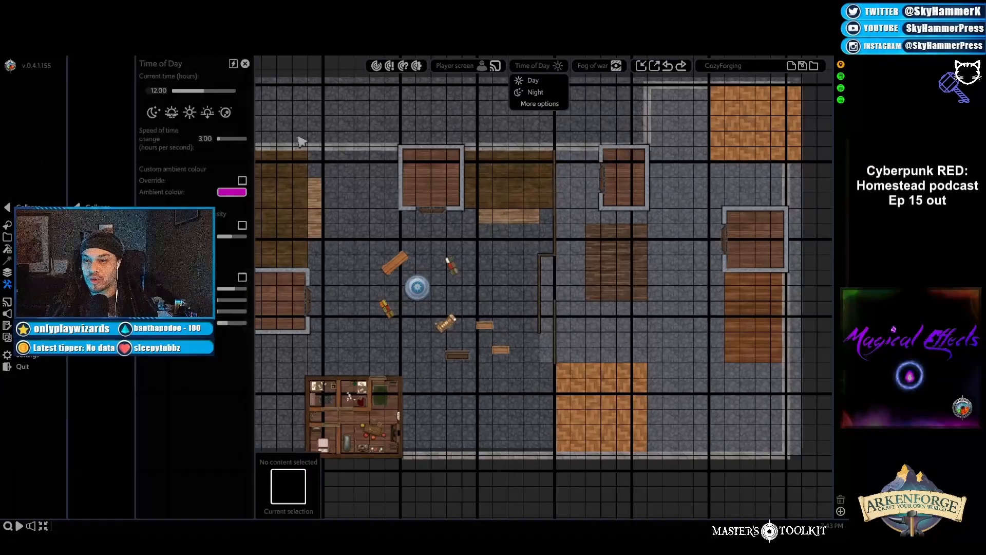
{"action": "left_click", "coordinate": [230, 192]}
{"action": "left_click", "coordinate": [263, 250]}
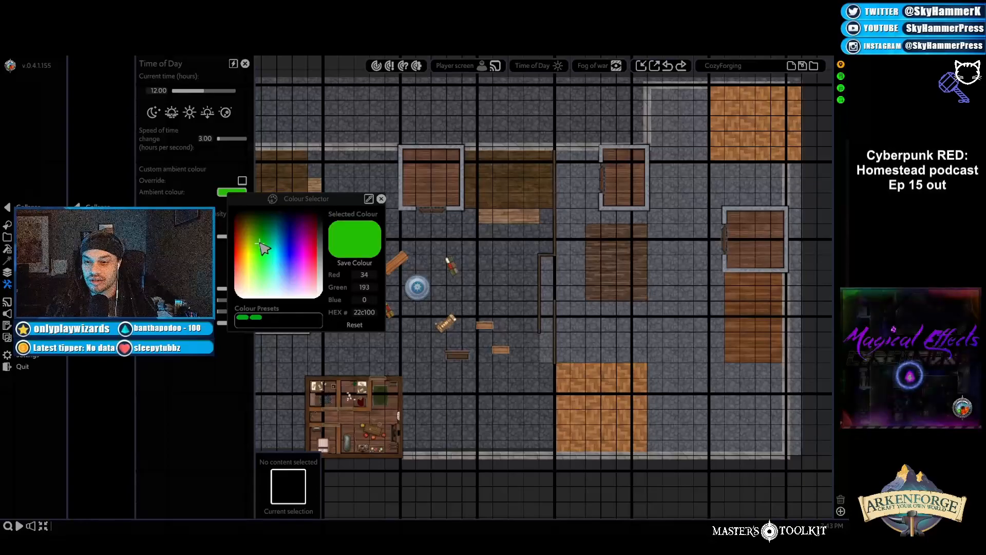
{"action": "left_click", "coordinate": [381, 198]}
Step: Enable the green ambient override, look over the compound and the Linech's Burrow image, and disable the override and close the settings
{"action": "left_click", "coordinate": [242, 181]}
{"action": "key", "text": "a"}
{"action": "key", "text": "w"}
{"action": "key", "text": "d"}
{"action": "scroll", "coordinate": [415, 204], "scroll_direction": "down", "scroll_amount": 2}
{"action": "scroll", "coordinate": [416, 207], "scroll_direction": "down", "scroll_amount": 2}
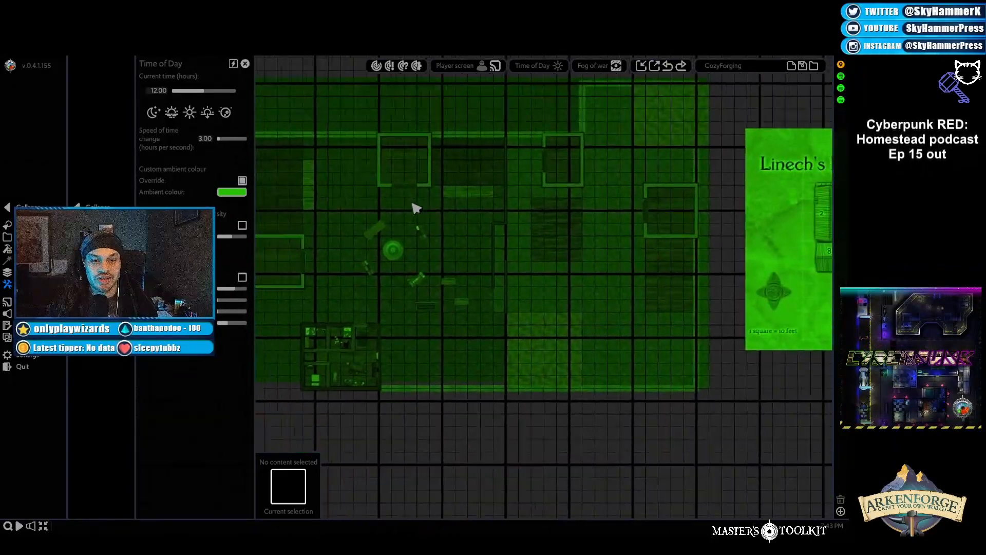
{"action": "key", "text": "d"}
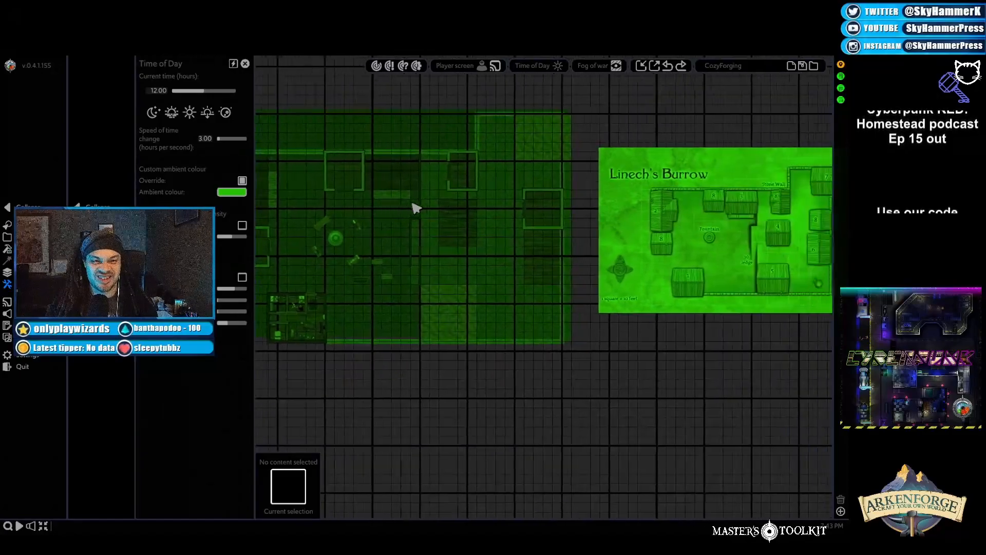
{"action": "scroll", "coordinate": [416, 204], "scroll_direction": "up", "scroll_amount": 5}
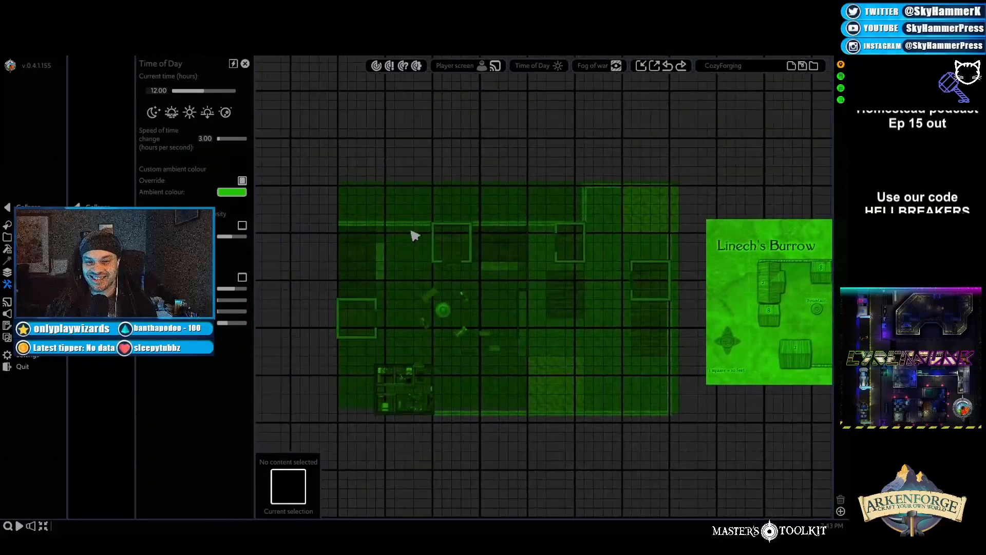
{"action": "left_click", "coordinate": [241, 180]}
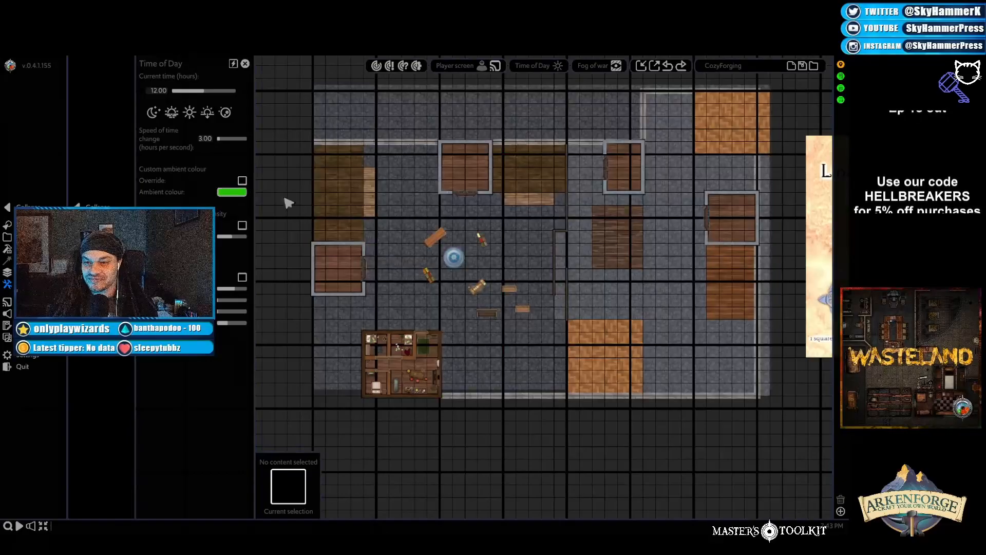
{"action": "left_click", "coordinate": [245, 63]}
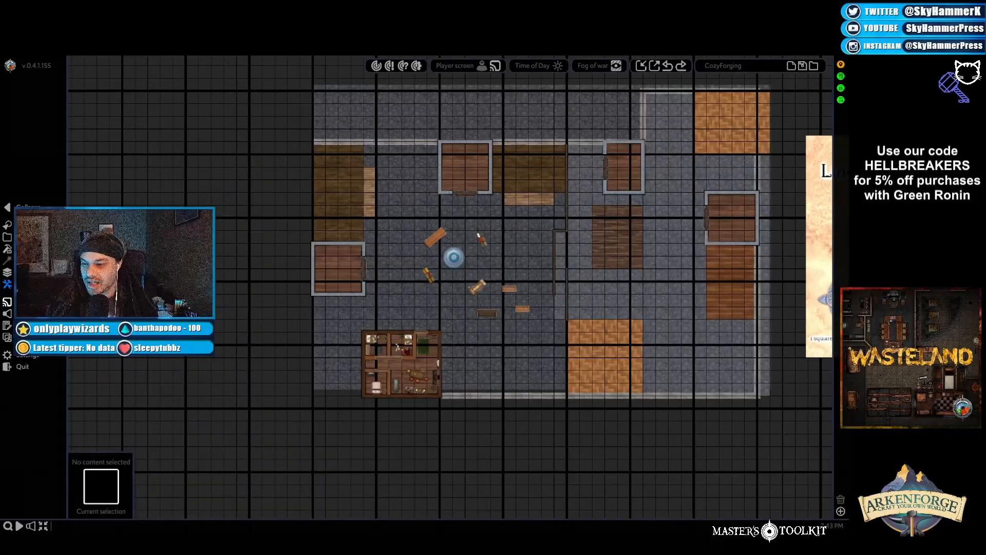
Step: Open the Player Screen Effects settings and show the source options for the splash image
{"action": "left_click", "coordinate": [25, 302]}
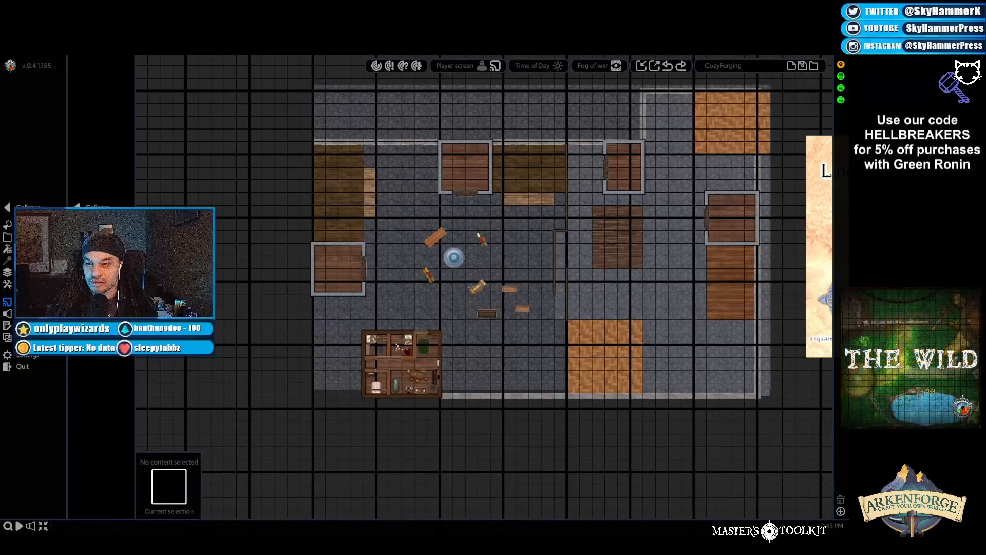
{"action": "left_click", "coordinate": [101, 237]}
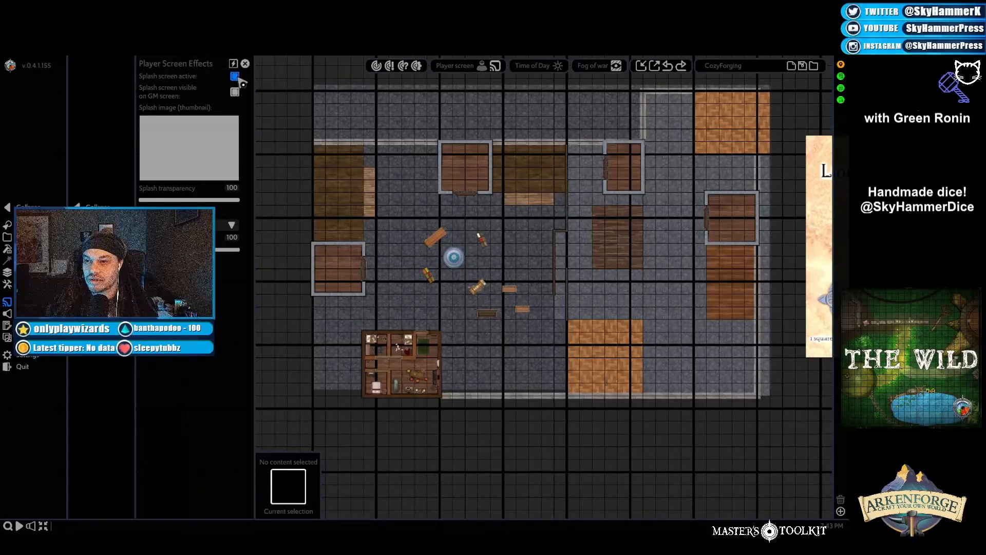
{"action": "left_click", "coordinate": [200, 152]}
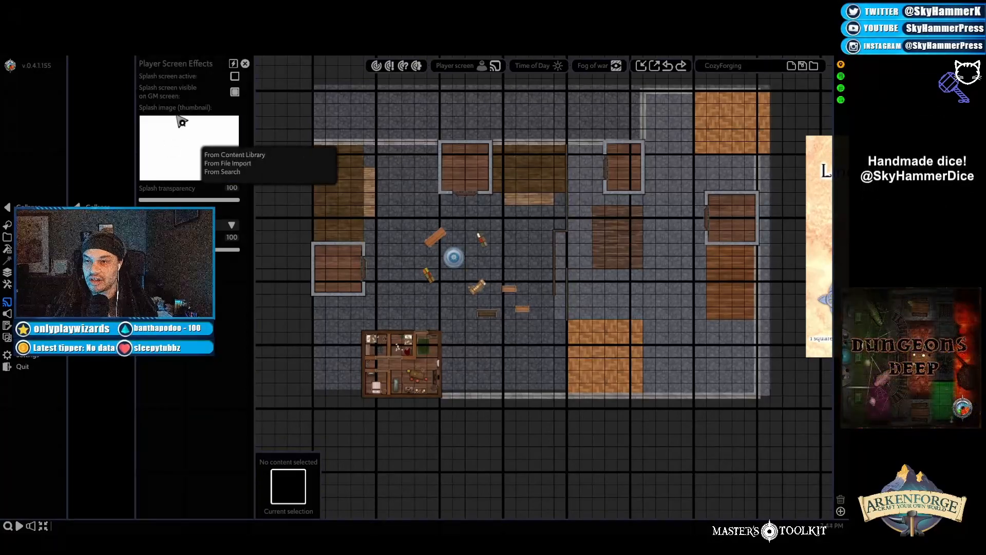
{"action": "left_click", "coordinate": [243, 110]}
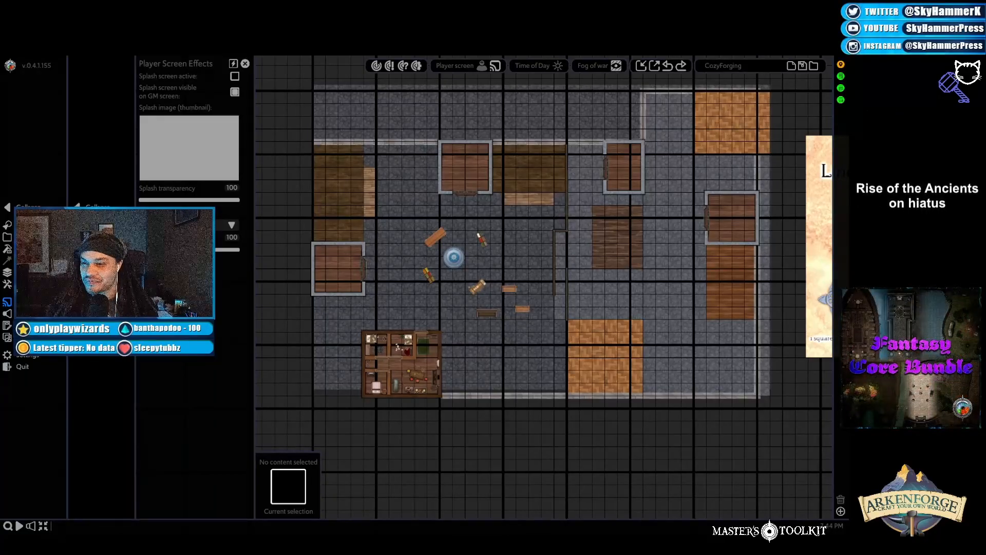
Step: Open the Ping settings and activate the standard, alert and question pings in turn
{"action": "left_click", "coordinate": [97, 249]}
{"action": "left_click", "coordinate": [376, 66]}
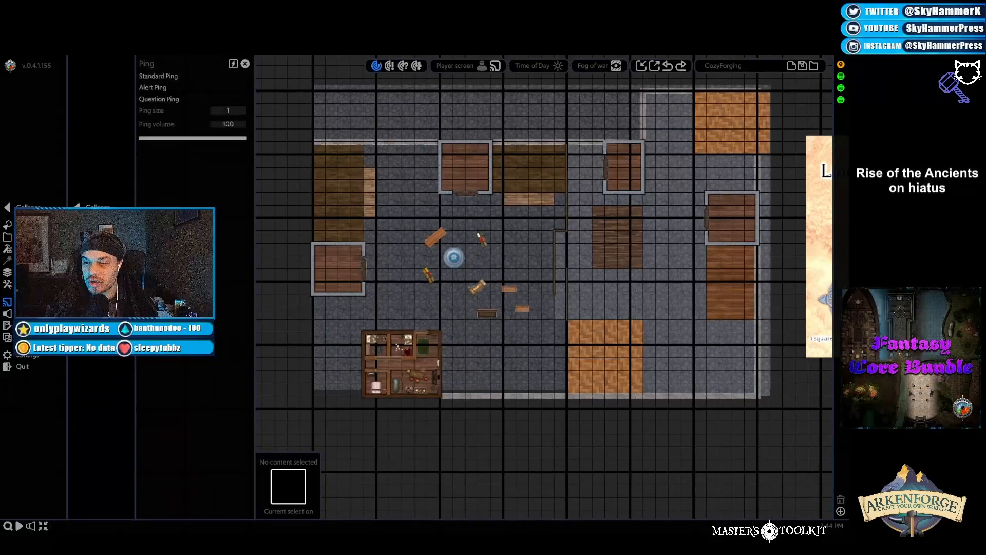
{"action": "left_click", "coordinate": [389, 65]}
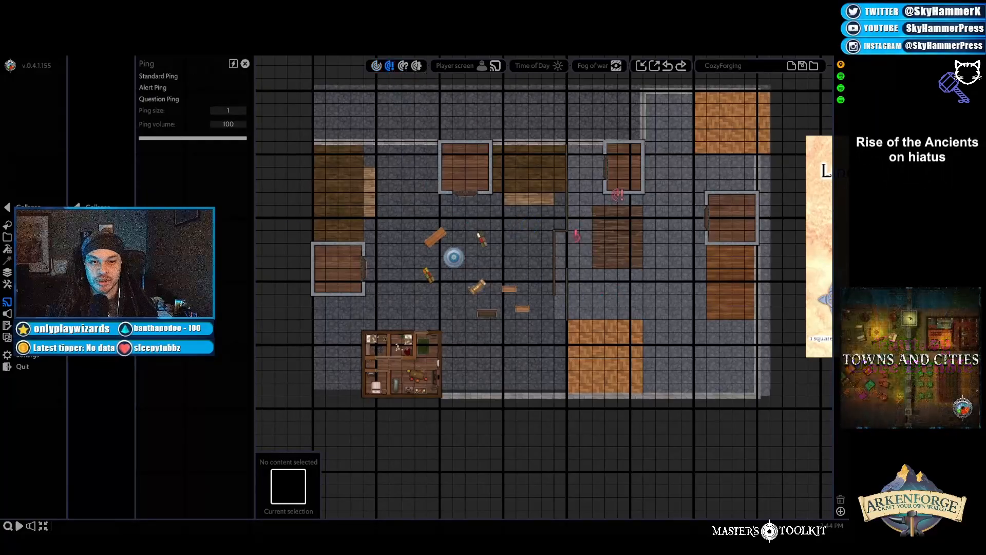
{"action": "left_click", "coordinate": [404, 65]}
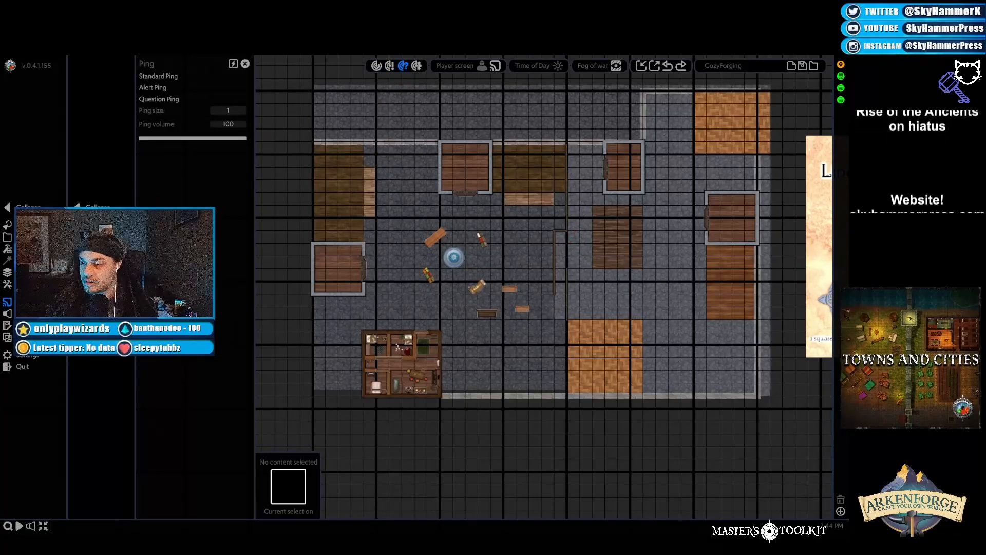
Step: Open the music playlists and browse the Arkenforge purchased content, including the 1920s and Battle music folders
{"action": "left_click", "coordinate": [7, 314]}
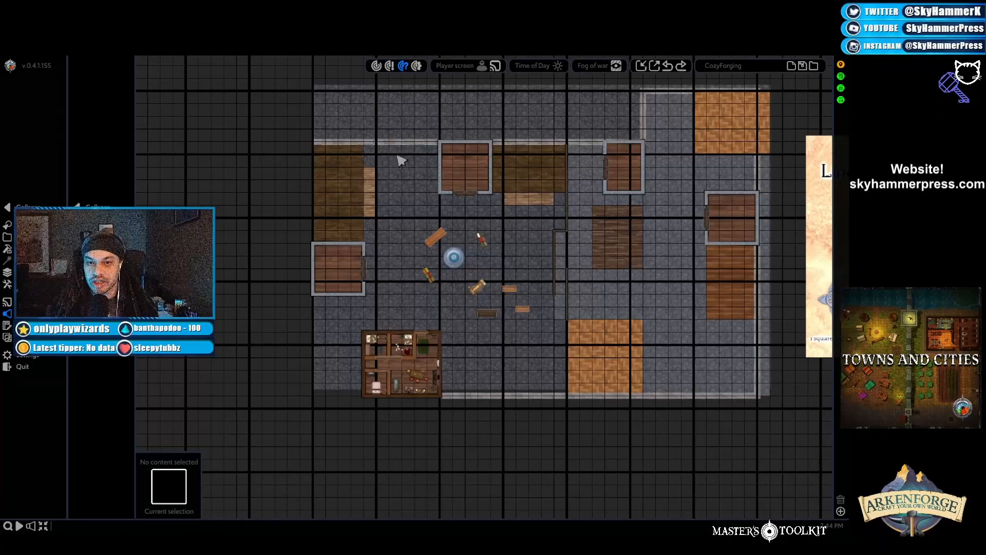
{"action": "left_click", "coordinate": [98, 225]}
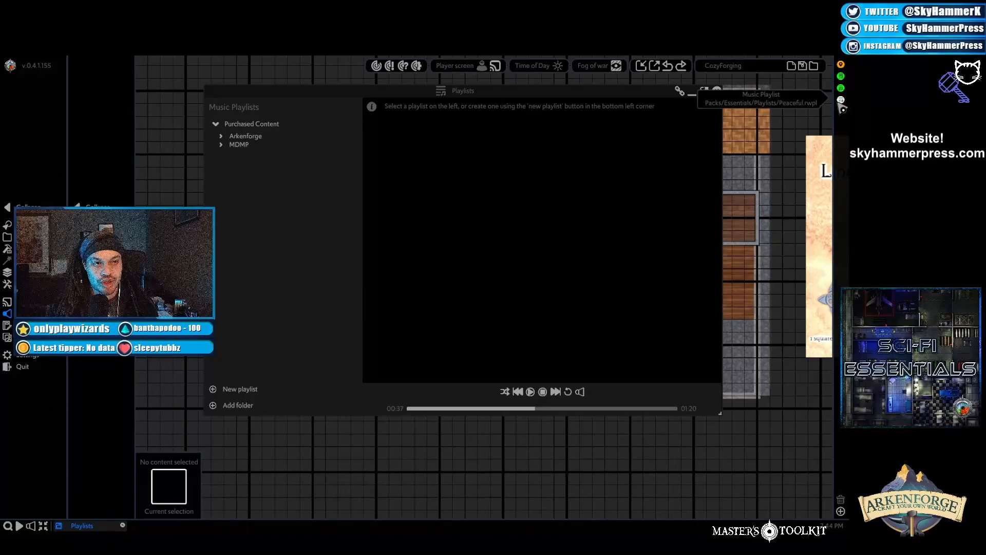
{"action": "left_click", "coordinate": [225, 137]}
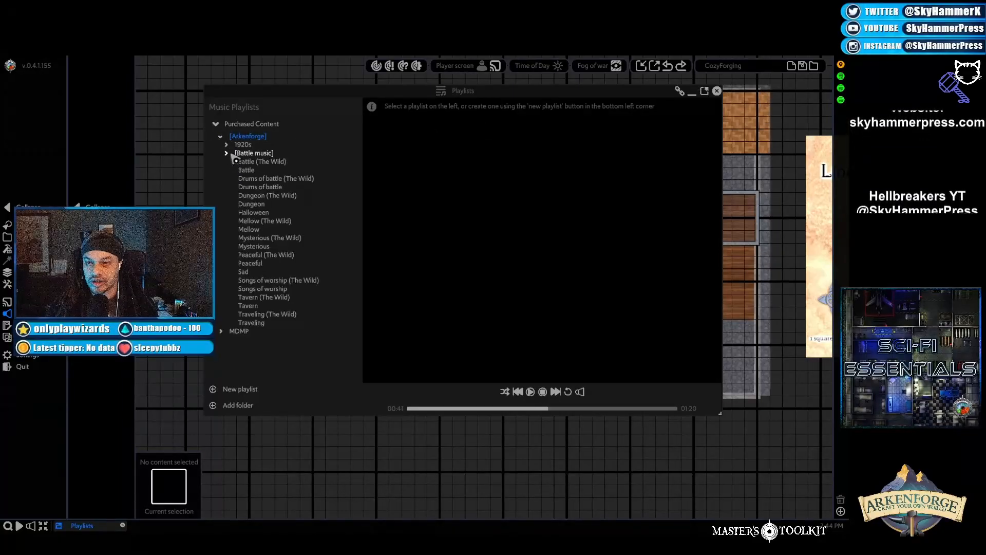
{"action": "left_click", "coordinate": [226, 146]}
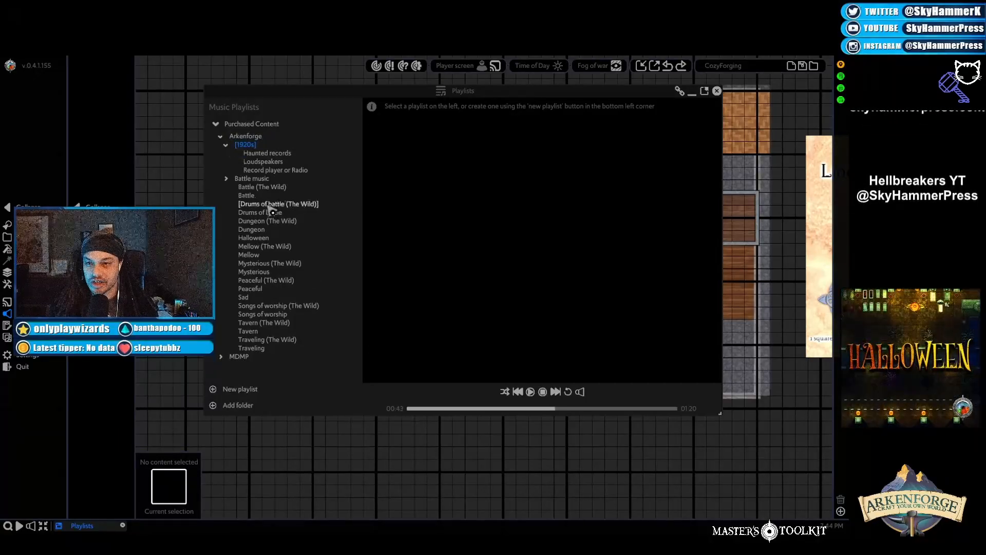
{"action": "left_click", "coordinate": [228, 180]}
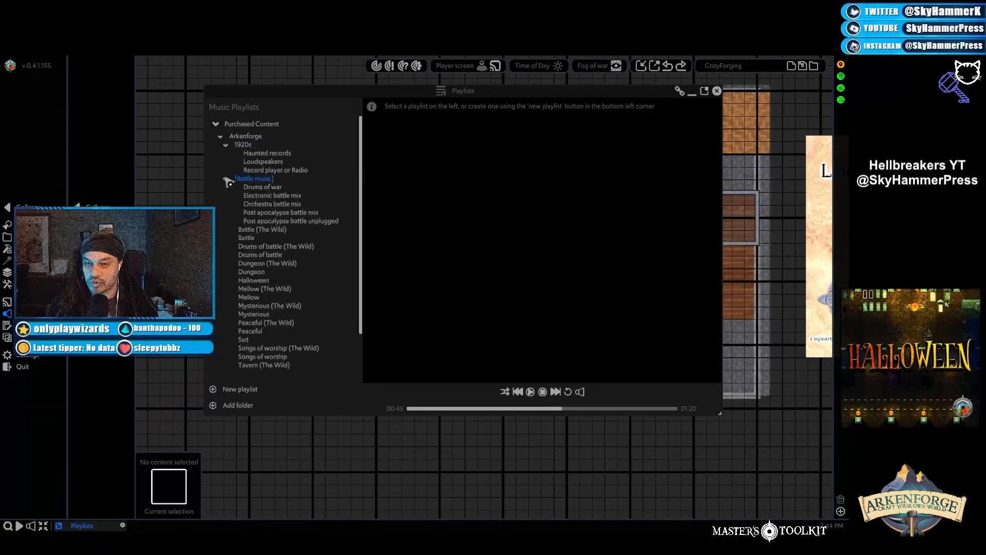
{"action": "left_click", "coordinate": [226, 180]}
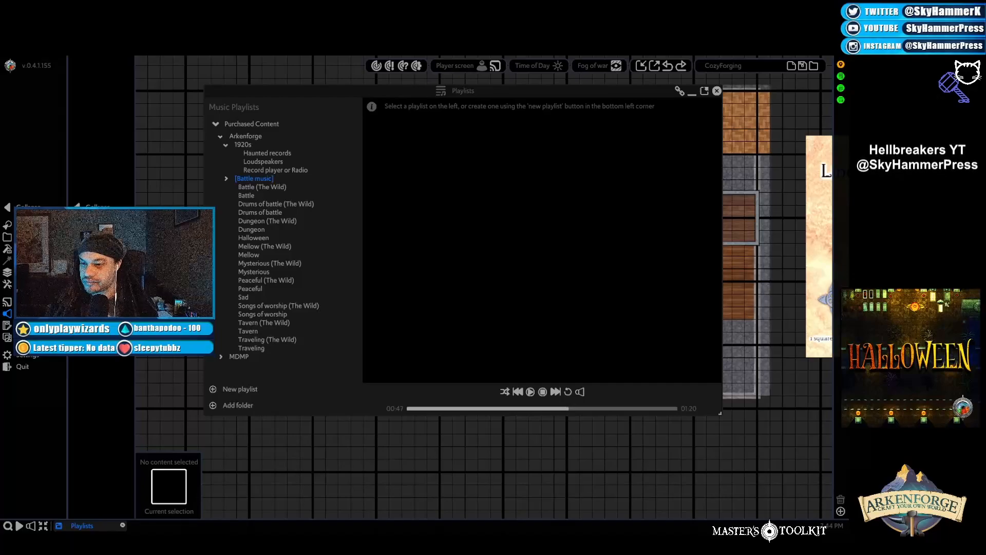
Step: Show the Ambience player, the SFX Palettes and the Audio Settings, and close the three open audio windows
{"action": "left_click", "coordinate": [98, 236]}
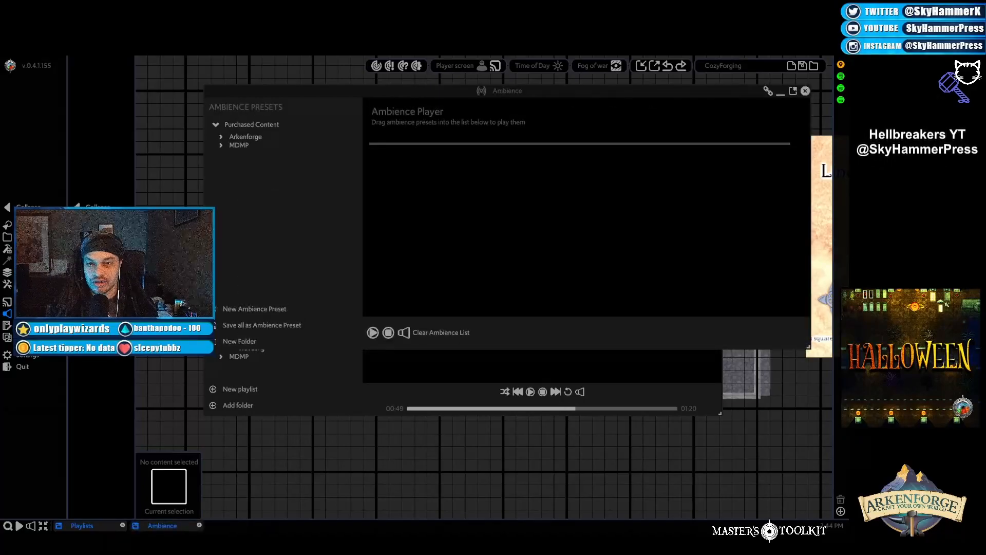
{"action": "left_click", "coordinate": [98, 249]}
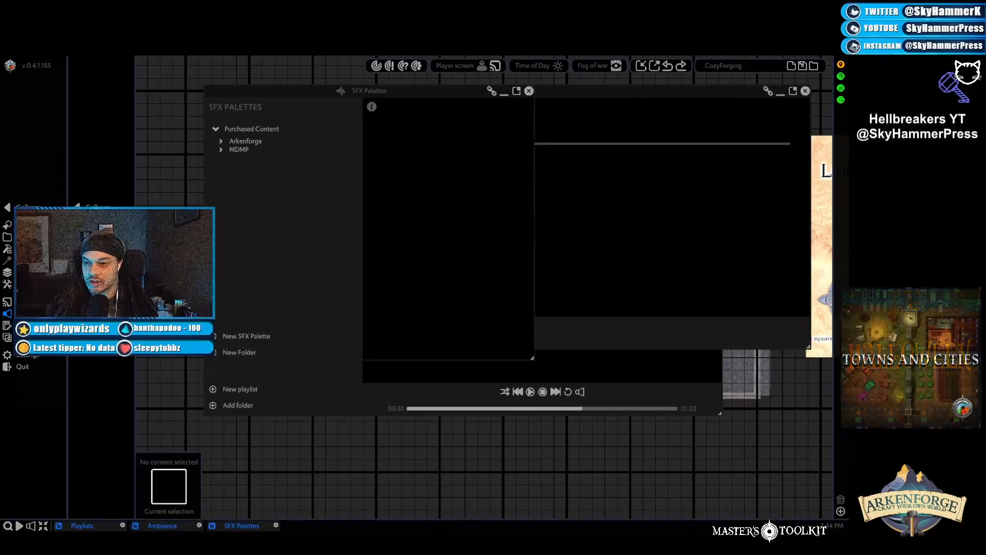
{"action": "left_click", "coordinate": [98, 261]}
{"action": "left_click", "coordinate": [529, 90]}
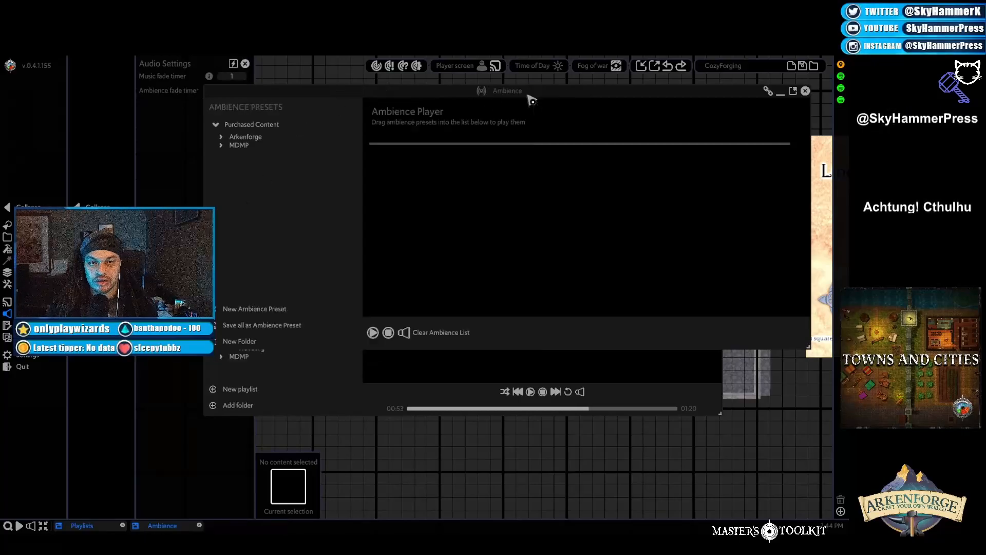
{"action": "left_click", "coordinate": [805, 91]}
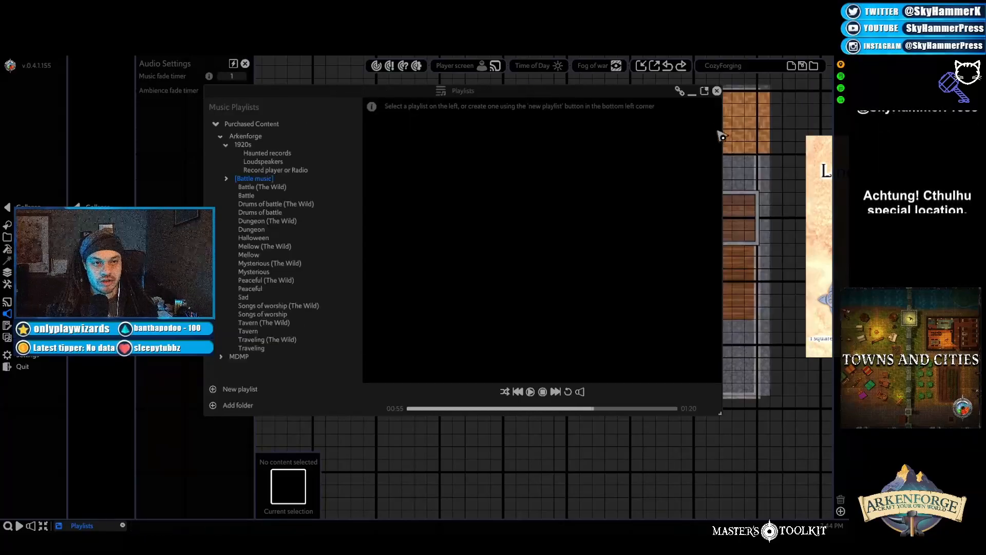
{"action": "left_click", "coordinate": [716, 91]}
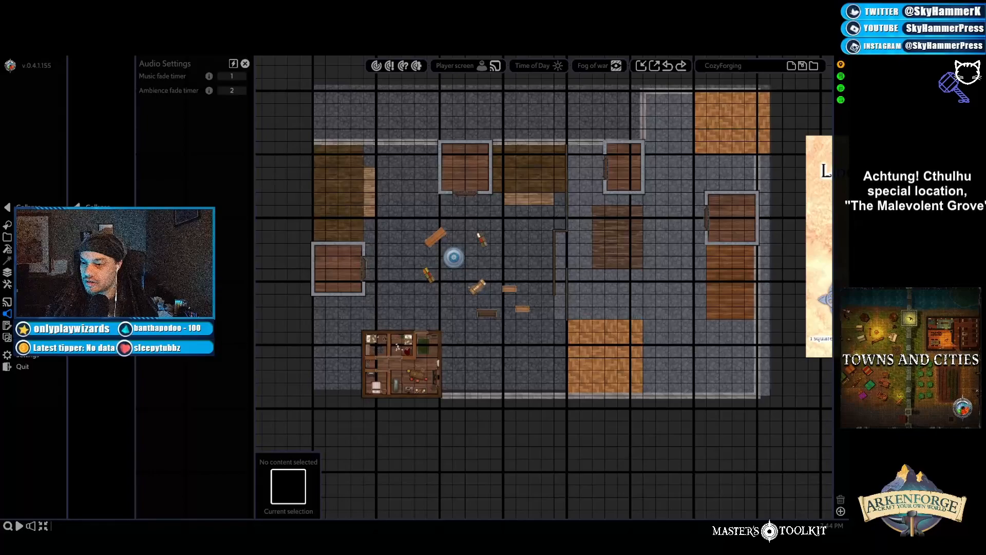
Step: Open the note "1. How to run this Adventure" from the MDMP Introduction folder and read through to its Campaign Play section
{"action": "left_click", "coordinate": [26, 325]}
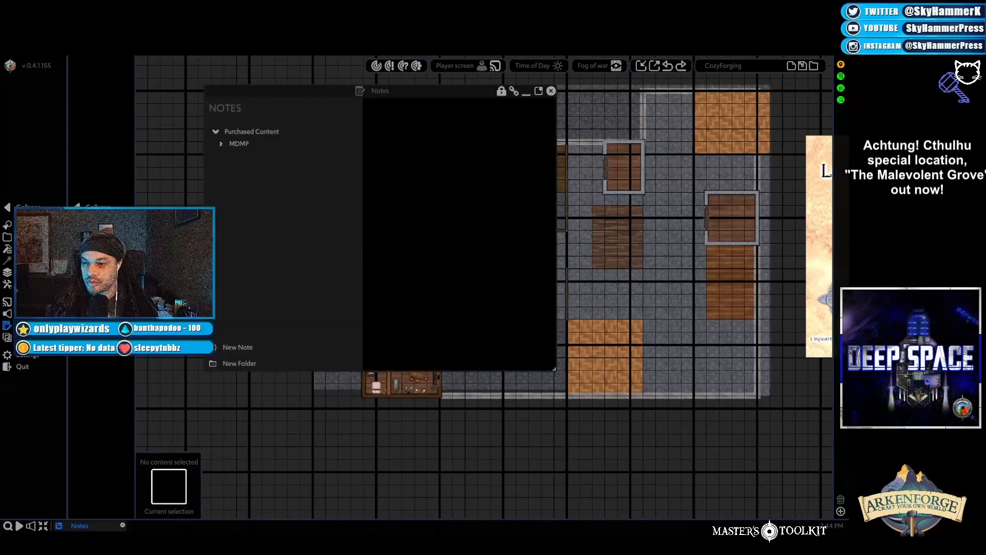
{"action": "left_click", "coordinate": [215, 131]}
{"action": "left_click", "coordinate": [216, 132]}
{"action": "left_click", "coordinate": [222, 142]}
{"action": "left_click", "coordinate": [225, 146]}
{"action": "left_click", "coordinate": [227, 161]}
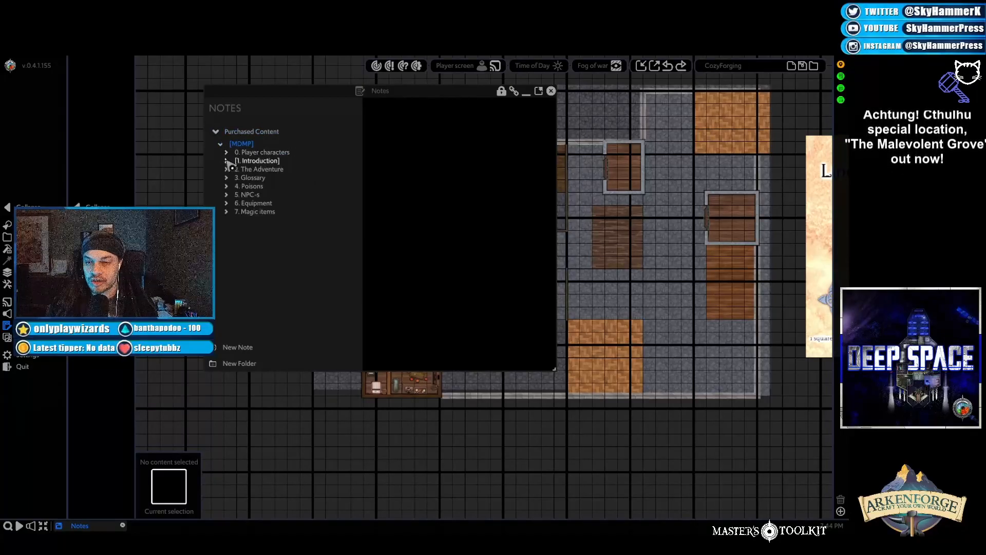
{"action": "left_click", "coordinate": [227, 161]}
{"action": "left_click", "coordinate": [269, 168]}
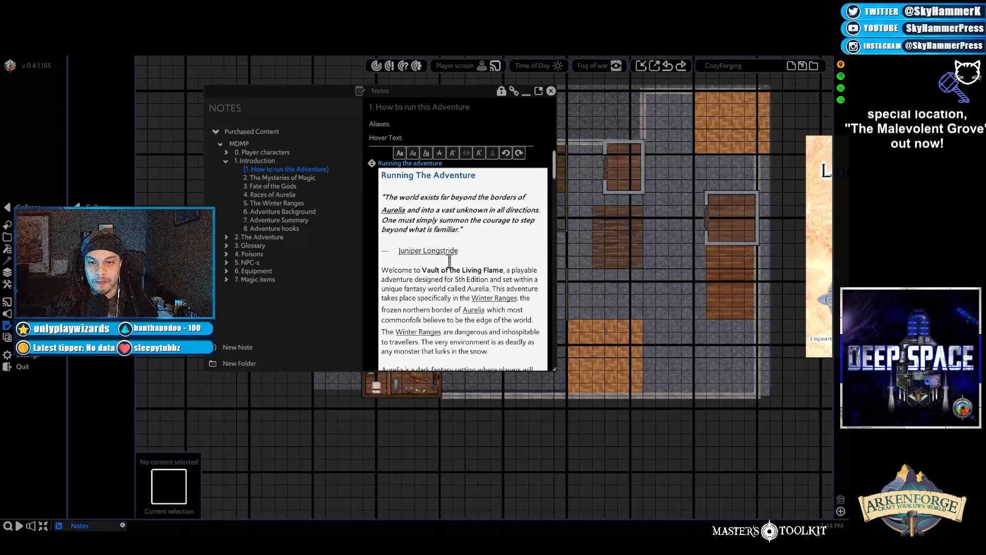
{"action": "scroll", "coordinate": [467, 244], "scroll_direction": "down", "scroll_amount": 5}
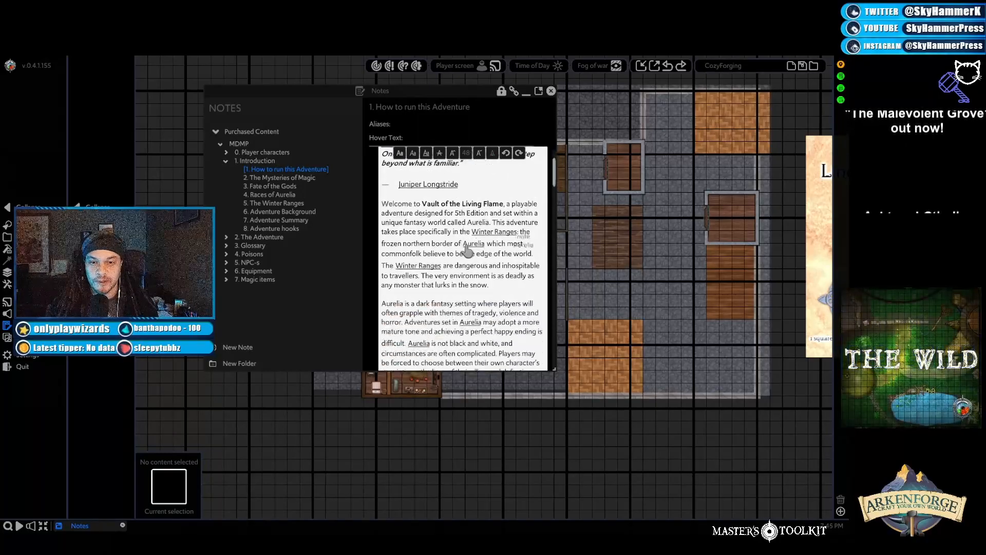
{"action": "scroll", "coordinate": [466, 244], "scroll_direction": "down", "scroll_amount": 5}
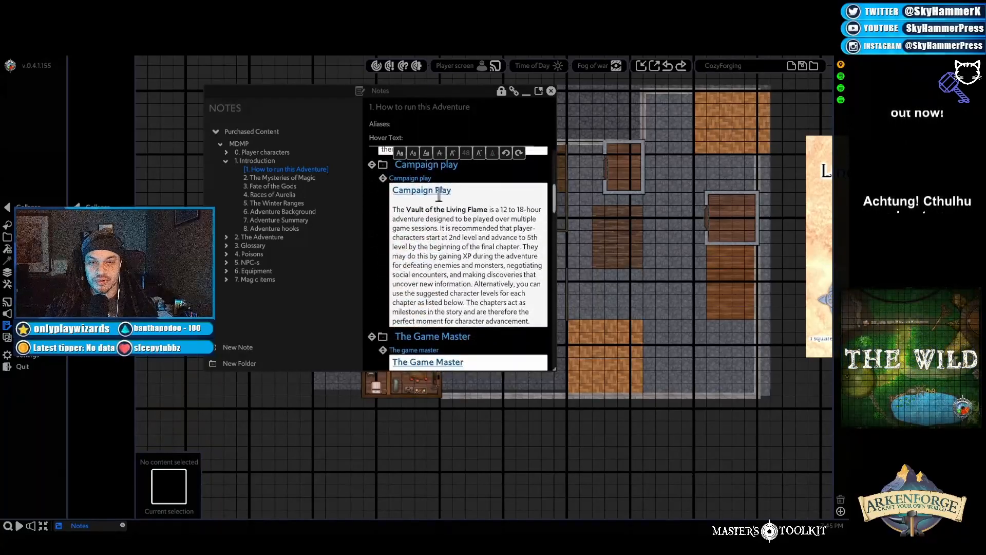
{"action": "scroll", "coordinate": [447, 226], "scroll_direction": "down", "scroll_amount": 3}
{"action": "scroll", "coordinate": [471, 280], "scroll_direction": "up", "scroll_amount": 3}
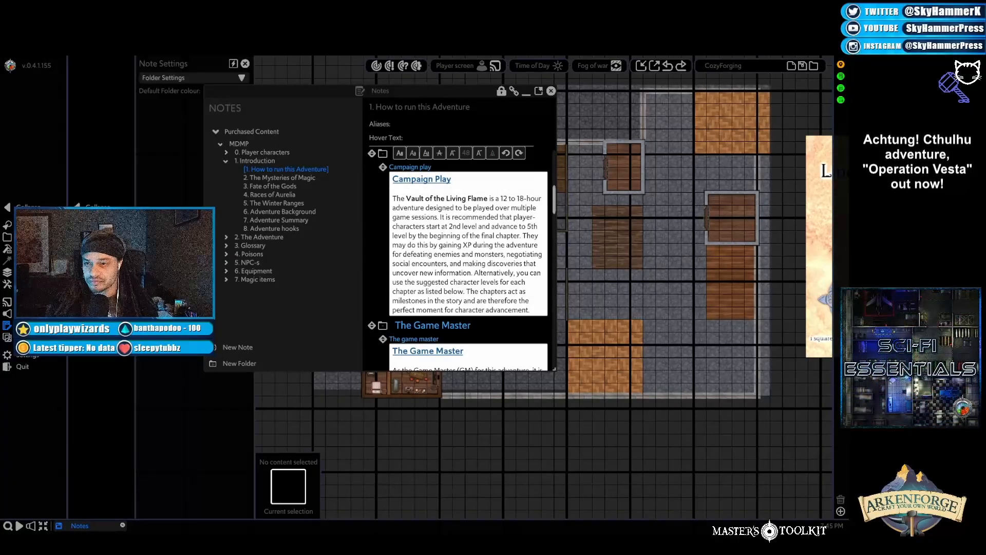
Step: Close the notes, show the colour selector for the default folder colour in the Note Settings, and close it
{"action": "left_click", "coordinate": [550, 91]}
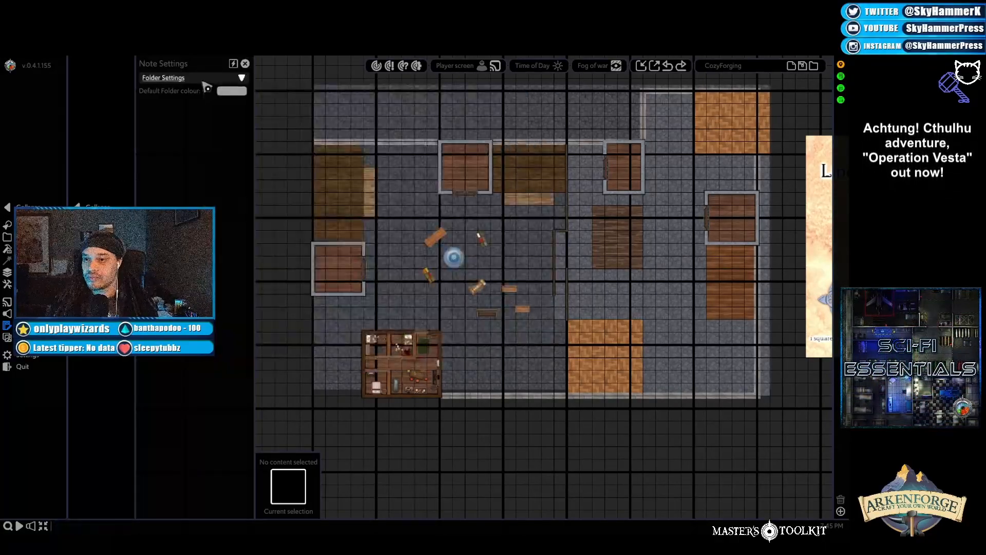
{"action": "left_click", "coordinate": [233, 90]}
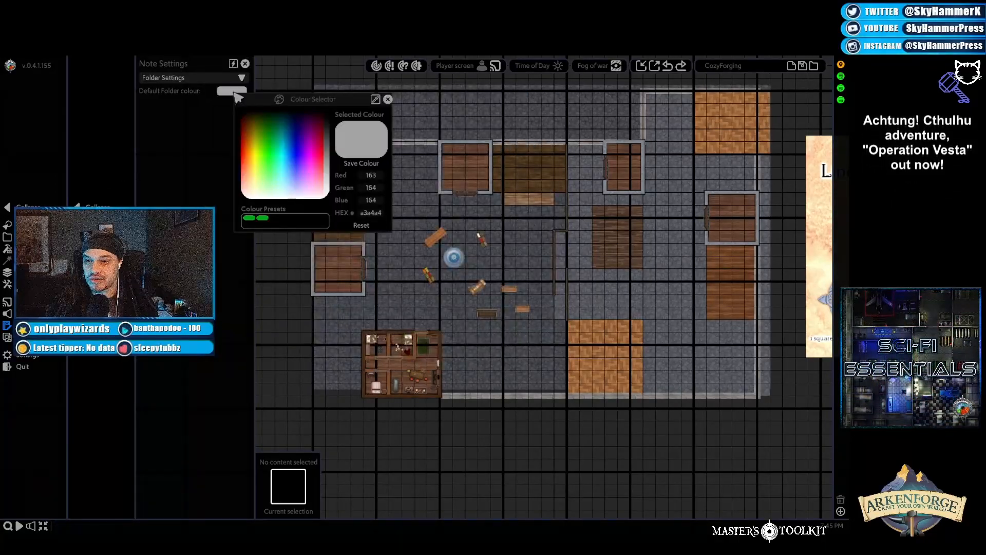
{"action": "left_click", "coordinate": [388, 99]}
Step: Browse the Content Library's creators and packs, expand the Arkenforge: Cyberpunk pack, and close the library
{"action": "left_click", "coordinate": [26, 338]}
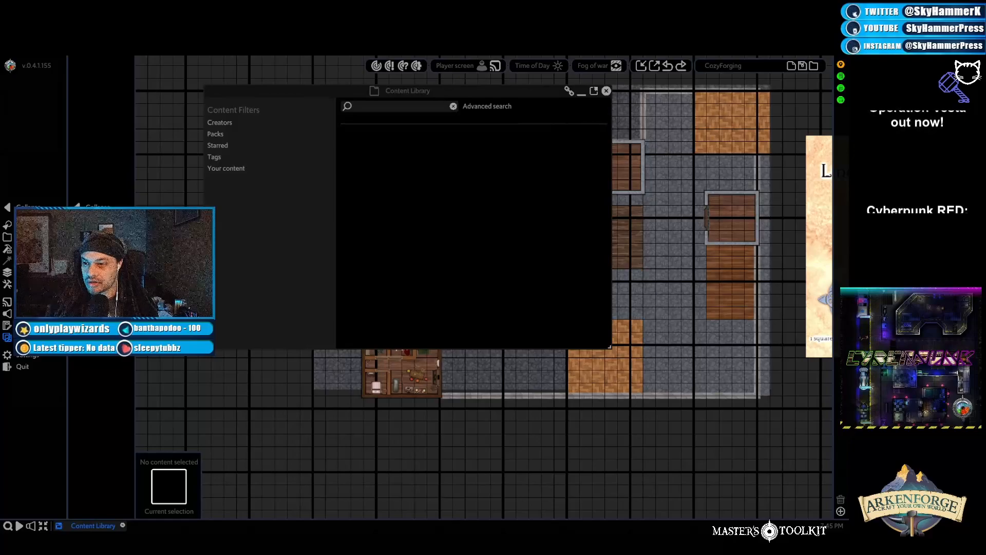
{"action": "left_click", "coordinate": [220, 122]}
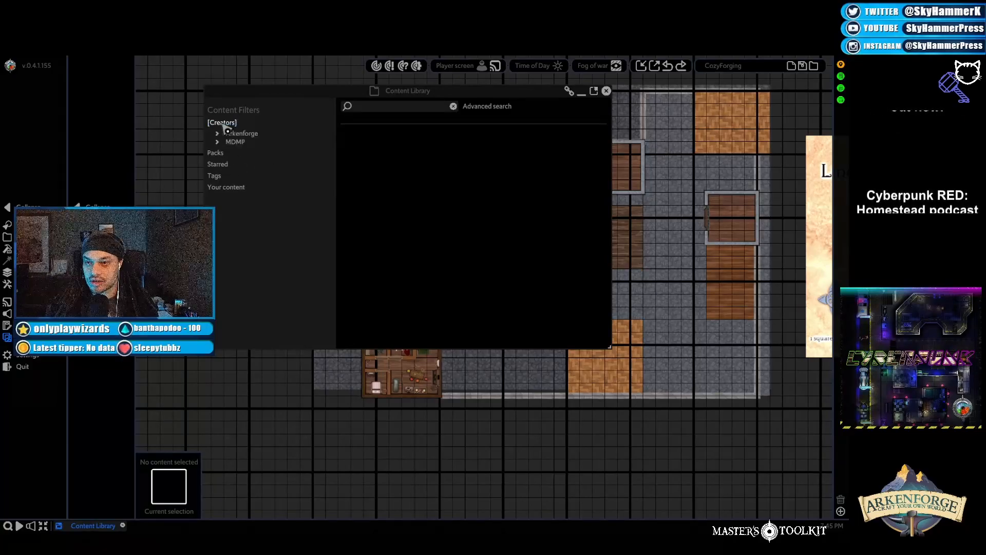
{"action": "left_click", "coordinate": [220, 153]}
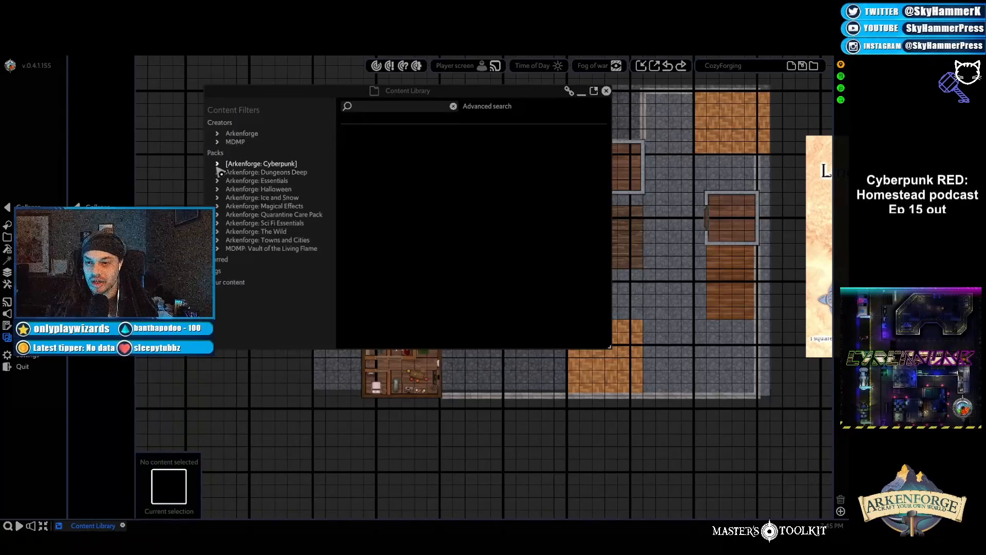
{"action": "left_click", "coordinate": [234, 164]}
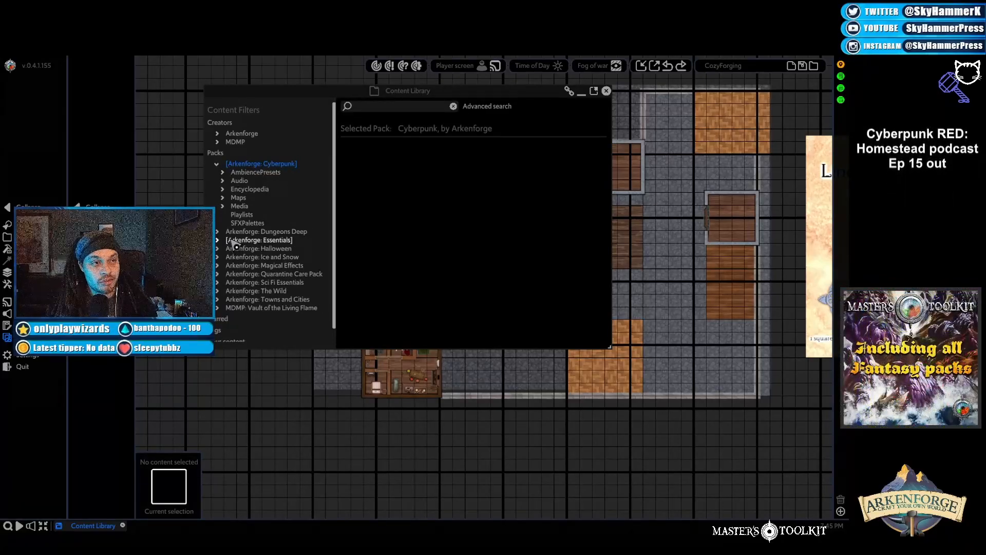
{"action": "left_click", "coordinate": [607, 92]}
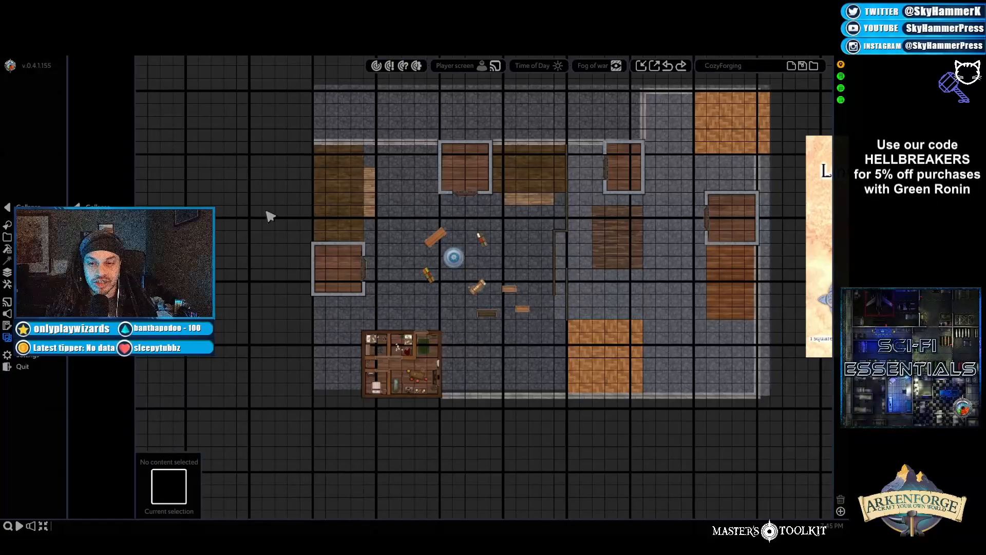
Step: Examine the dining table and kitchen furnishings inside the wooden house on the map
{"action": "scroll", "coordinate": [413, 350], "scroll_direction": "up", "scroll_amount": 5}
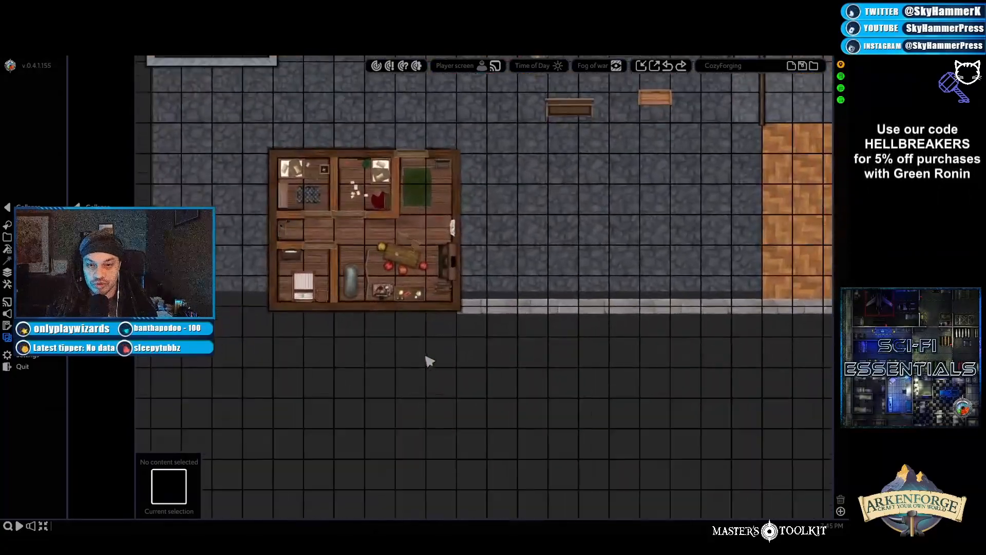
{"action": "scroll", "coordinate": [419, 342], "scroll_direction": "up", "scroll_amount": 5}
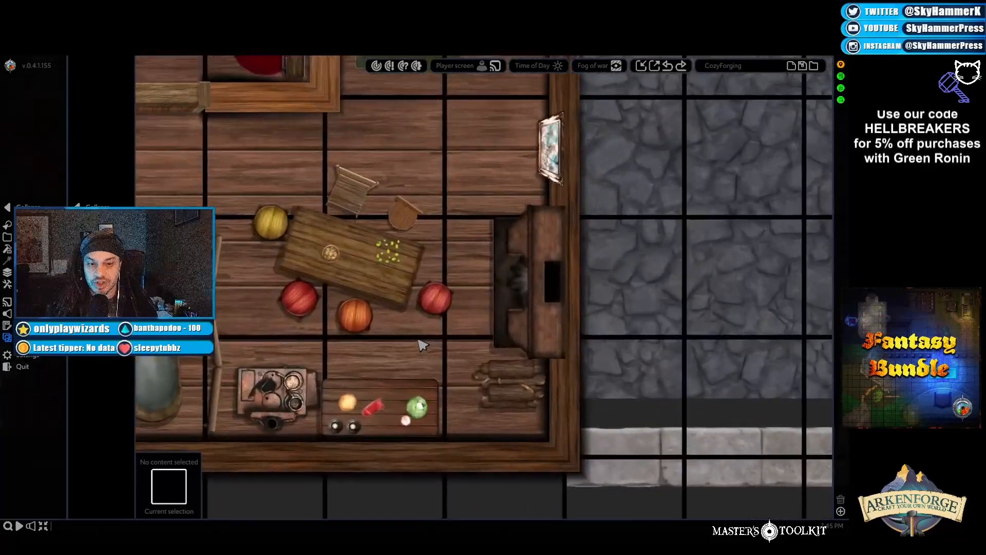
{"action": "key", "text": "a"}
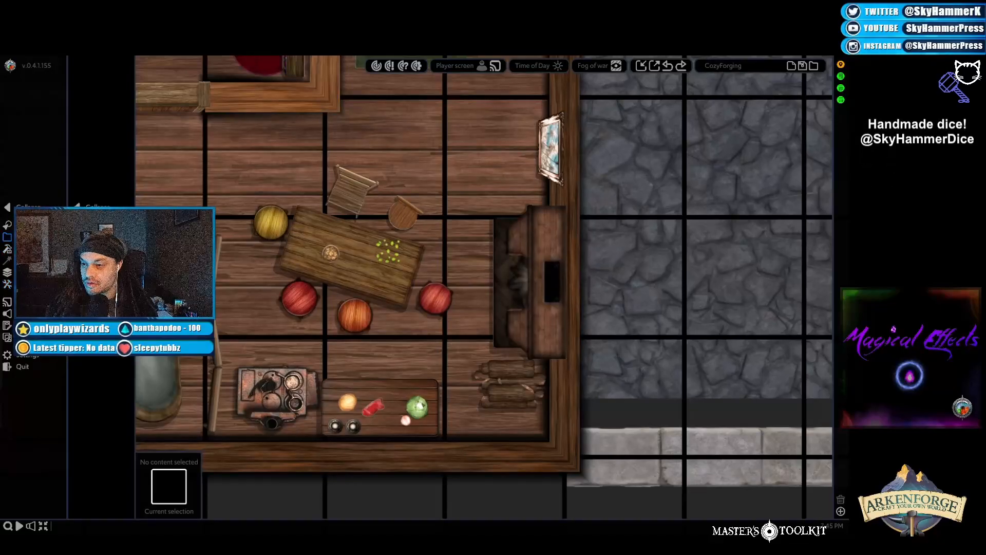
{"action": "left_click", "coordinate": [24, 225]}
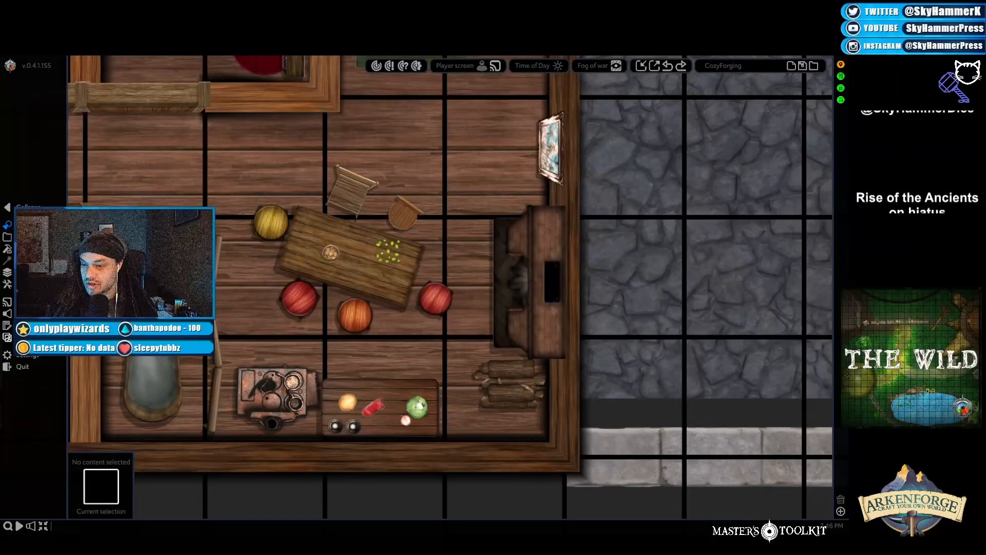
Step: Reopen the Content Library and search the Cyberpunk pack for "light"
{"action": "left_click", "coordinate": [26, 338]}
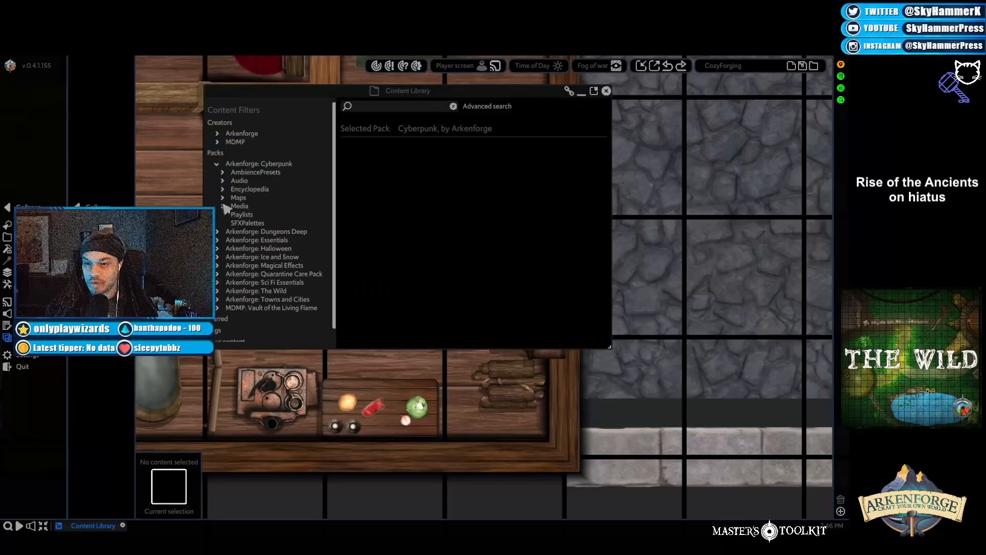
{"action": "left_click", "coordinate": [406, 108]}
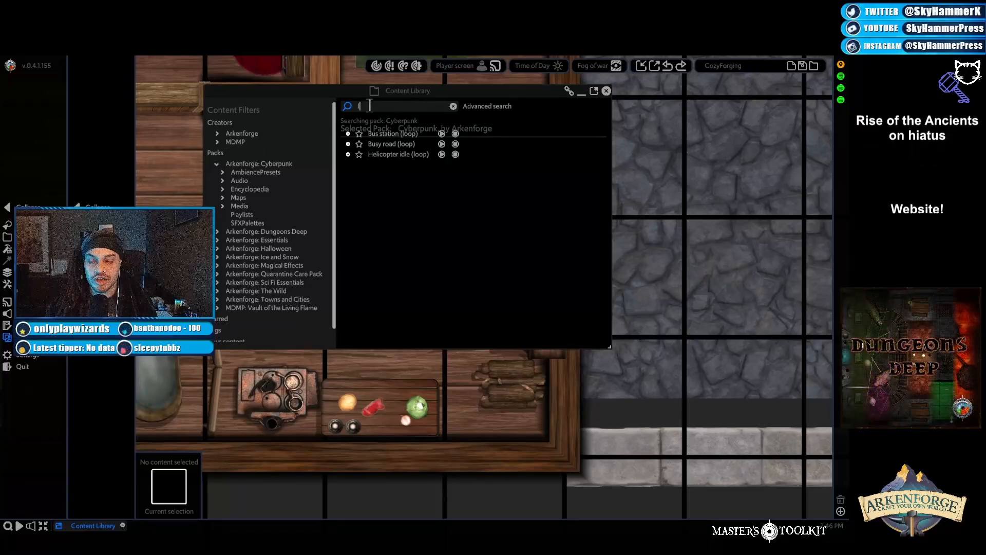
{"action": "type", "text": "light"}
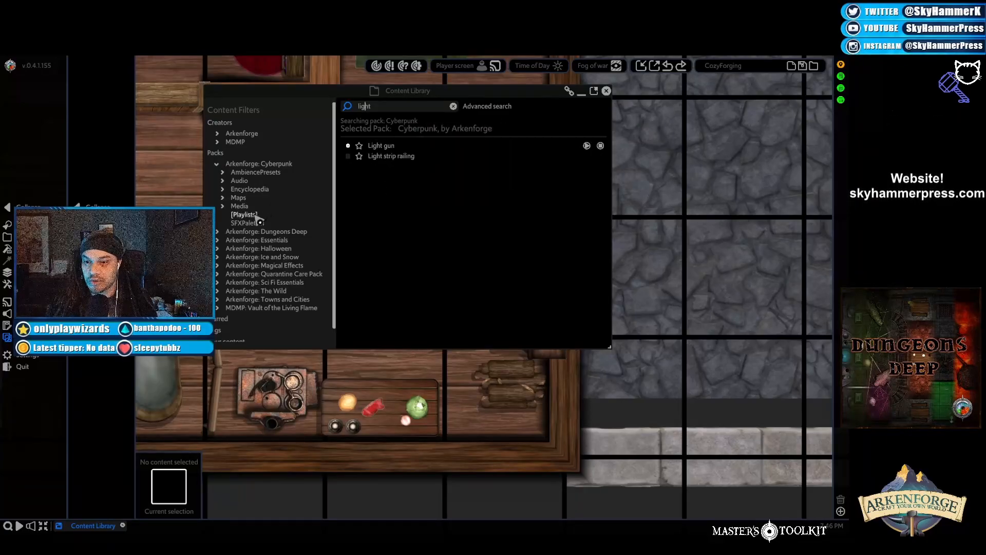
Step: Collapse the Arkenforge: Cyberpunk pack and browse the Arkenforge creator's content categories, including the Maps folder
{"action": "left_click", "coordinate": [216, 166]}
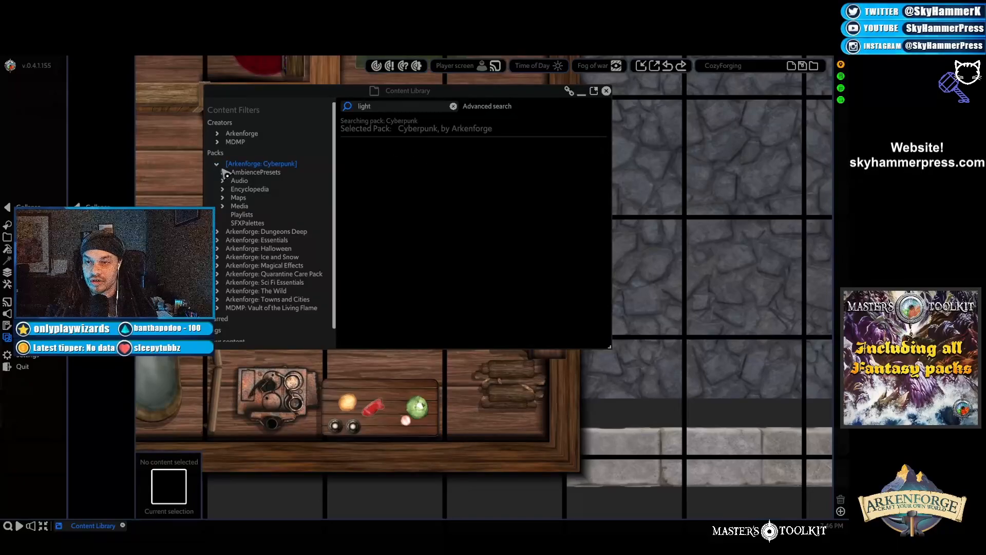
{"action": "left_click", "coordinate": [216, 163]}
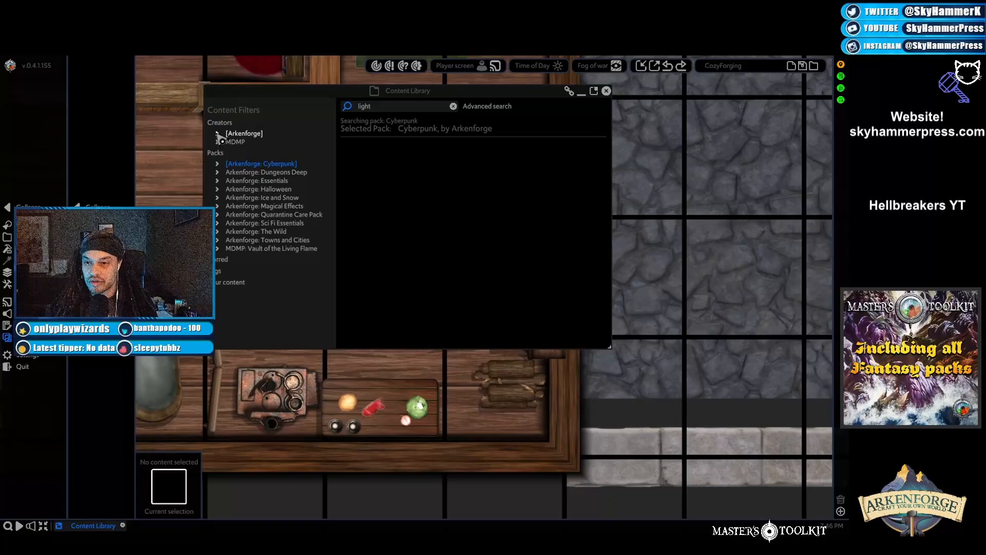
{"action": "left_click", "coordinate": [217, 134]}
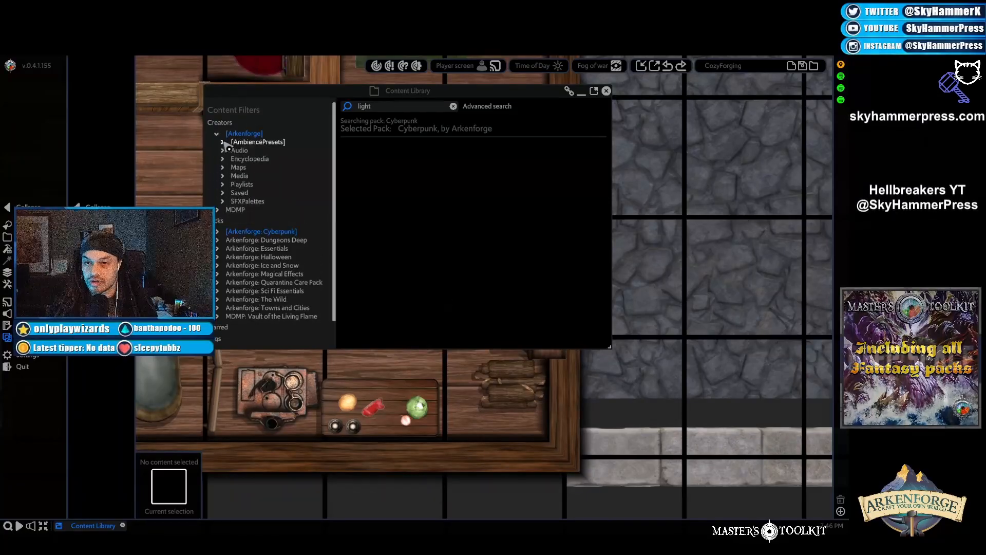
{"action": "left_click", "coordinate": [223, 166]}
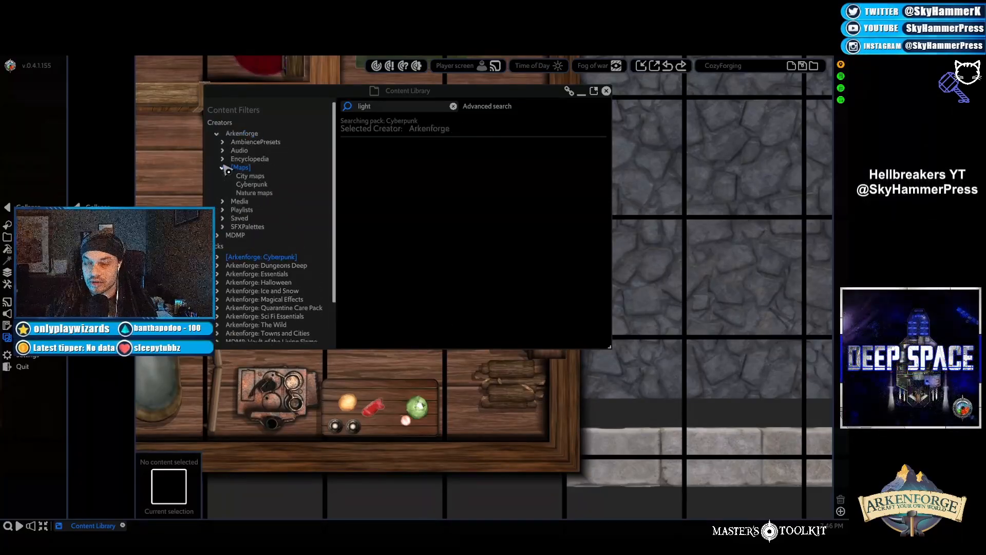
{"action": "left_click", "coordinate": [224, 168]}
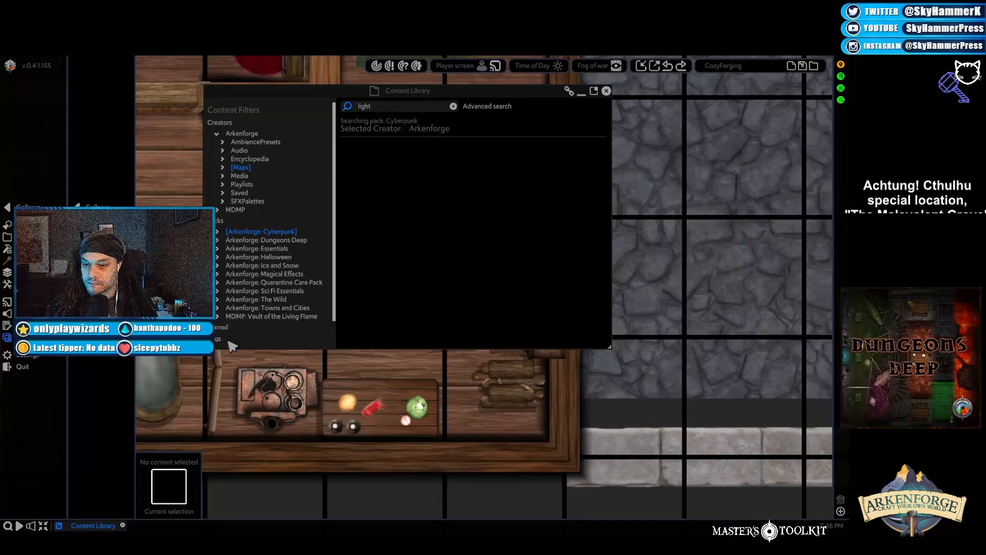
{"action": "scroll", "coordinate": [247, 317], "scroll_direction": "down", "scroll_amount": 2}
{"action": "scroll", "coordinate": [273, 318], "scroll_direction": "up", "scroll_amount": 2}
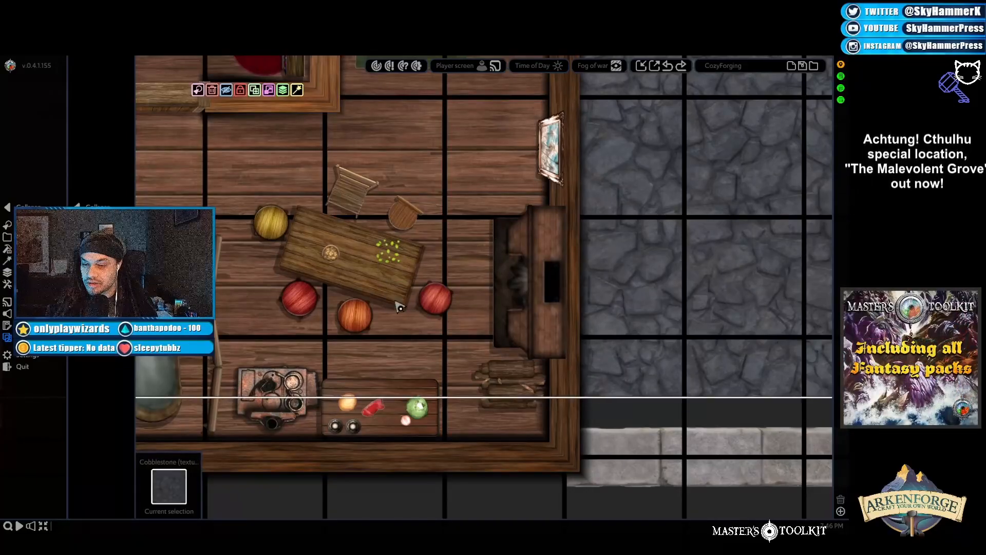
Step: Dismiss the error message and try to deselect the cobblestone floor texture around the wooden house
{"action": "scroll", "coordinate": [400, 307], "scroll_direction": "down", "scroll_amount": 5}
{"action": "middle_click_drag", "start_coordinate": [400, 307], "coordinate": [436, 363]}
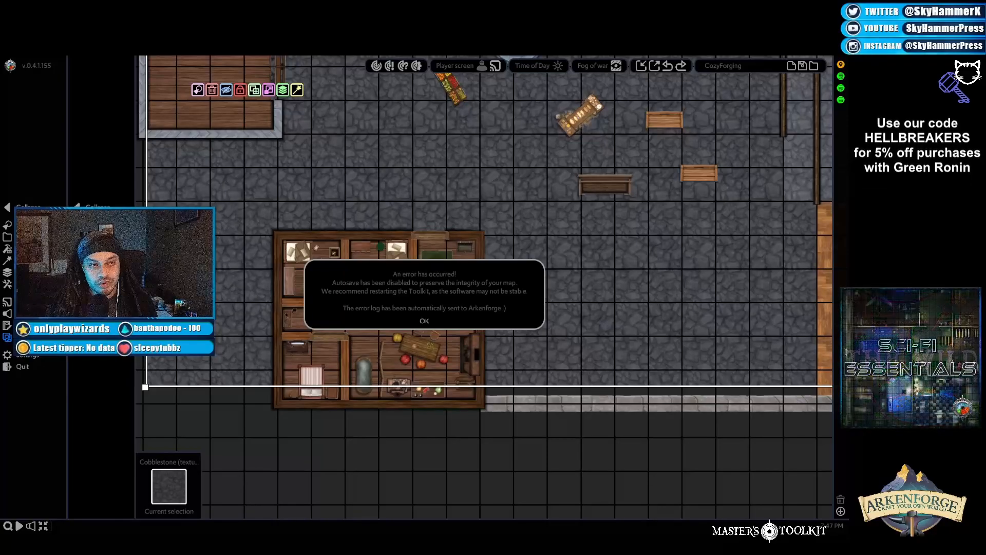
{"action": "left_click", "coordinate": [424, 322]}
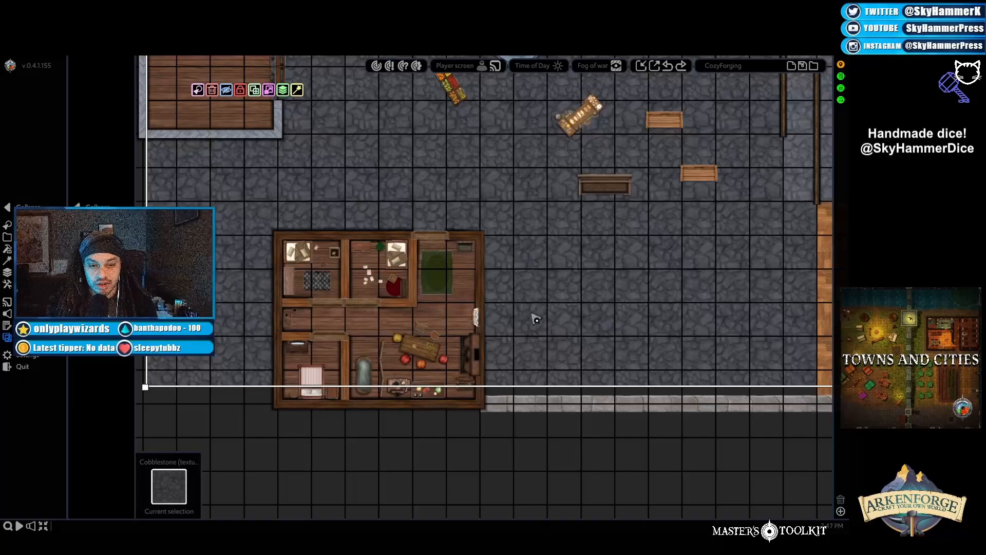
{"action": "scroll", "coordinate": [560, 315], "scroll_direction": "down", "scroll_amount": 5}
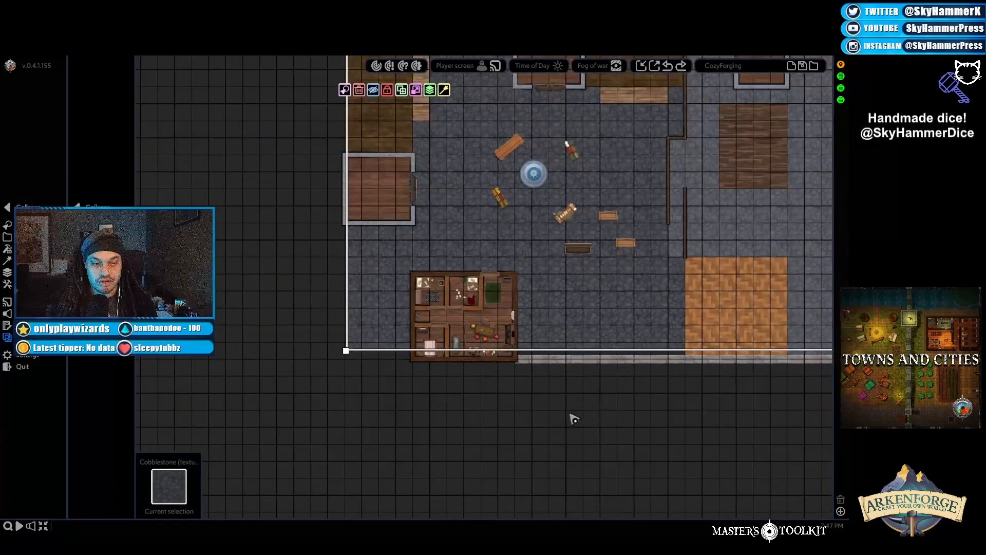
{"action": "left_click", "coordinate": [573, 402]}
{"action": "left_click", "coordinate": [361, 346]}
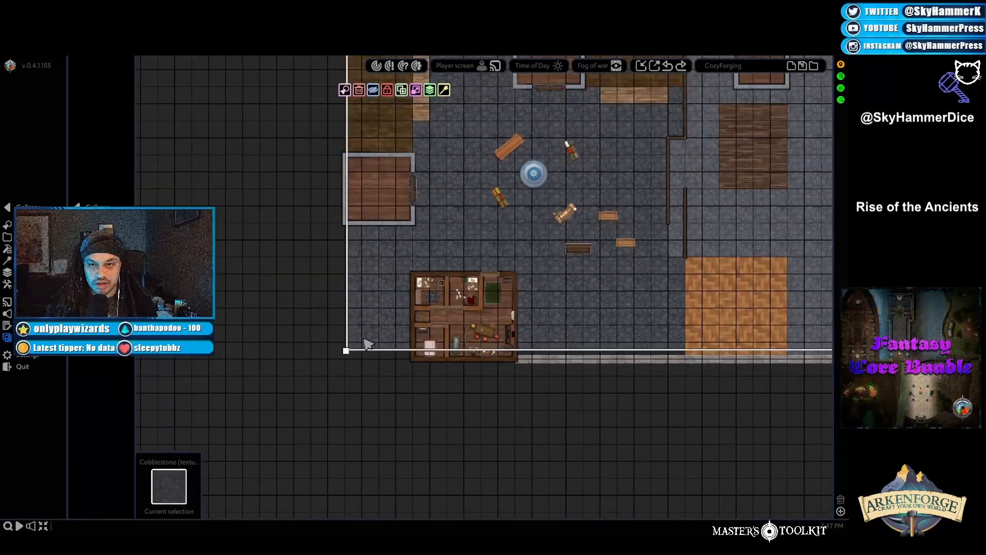
Step: Deselect the cobblestone floor texture, select it again above the wooden house, and clear the selection once more
{"action": "left_click", "coordinate": [616, 380]}
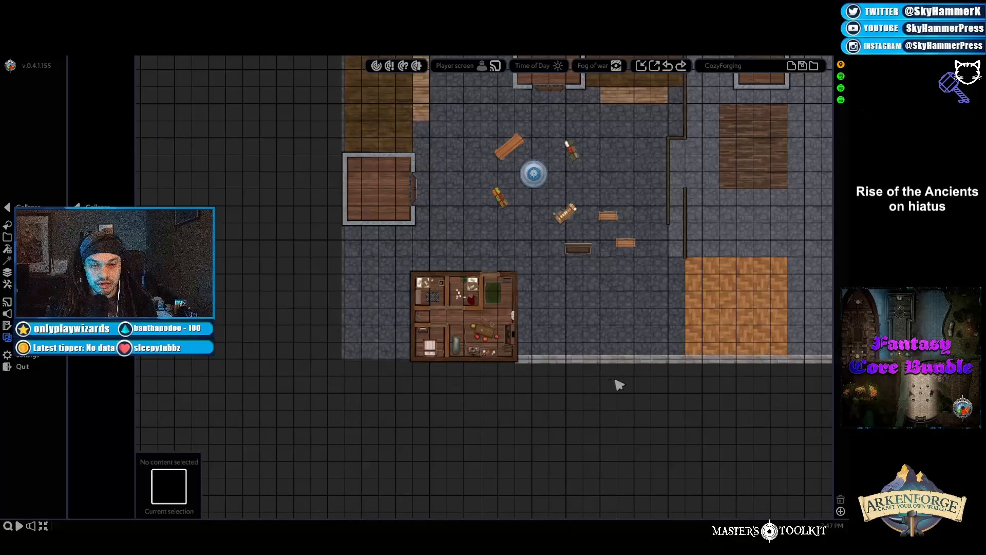
{"action": "scroll", "coordinate": [624, 389], "scroll_direction": "up", "scroll_amount": 2}
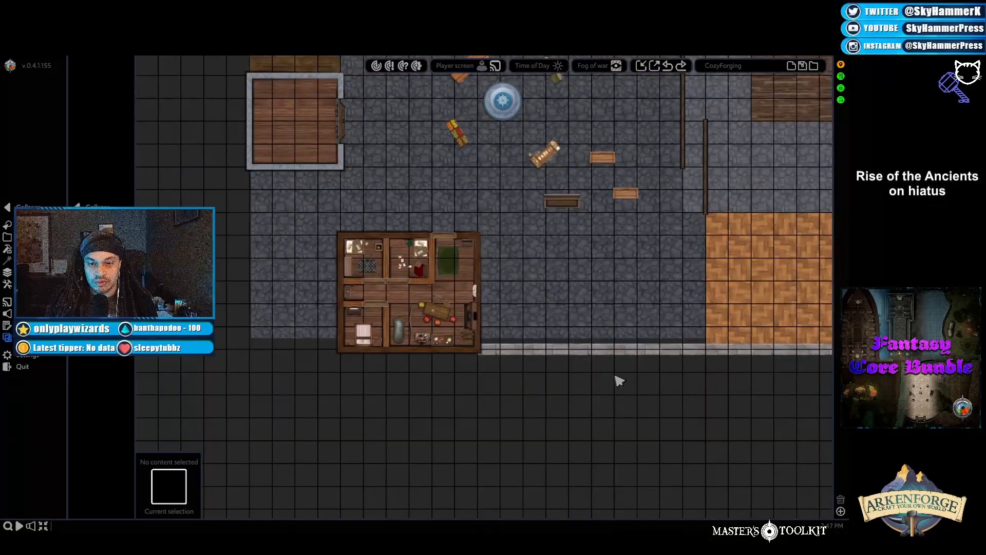
{"action": "left_click", "coordinate": [434, 195]}
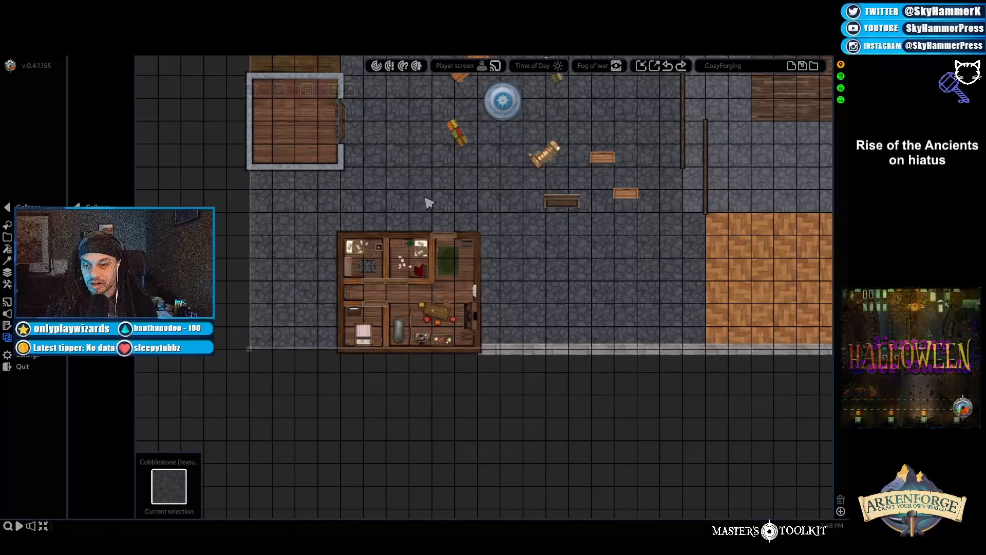
{"action": "left_click", "coordinate": [562, 375]}
{"action": "scroll", "coordinate": [583, 370], "scroll_direction": "up", "scroll_amount": 2}
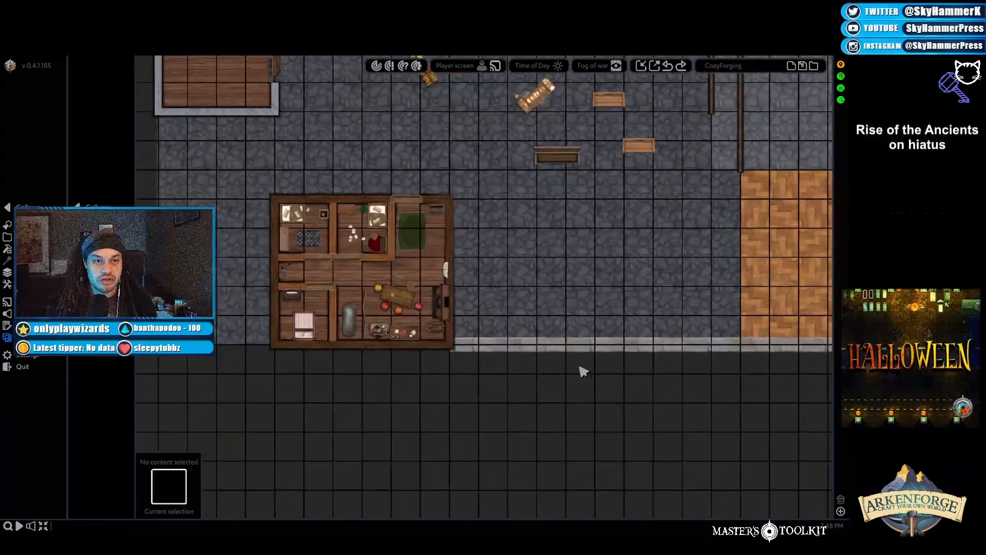
{"action": "scroll", "coordinate": [582, 367], "scroll_direction": "down", "scroll_amount": 3}
{"action": "key", "text": "w"}
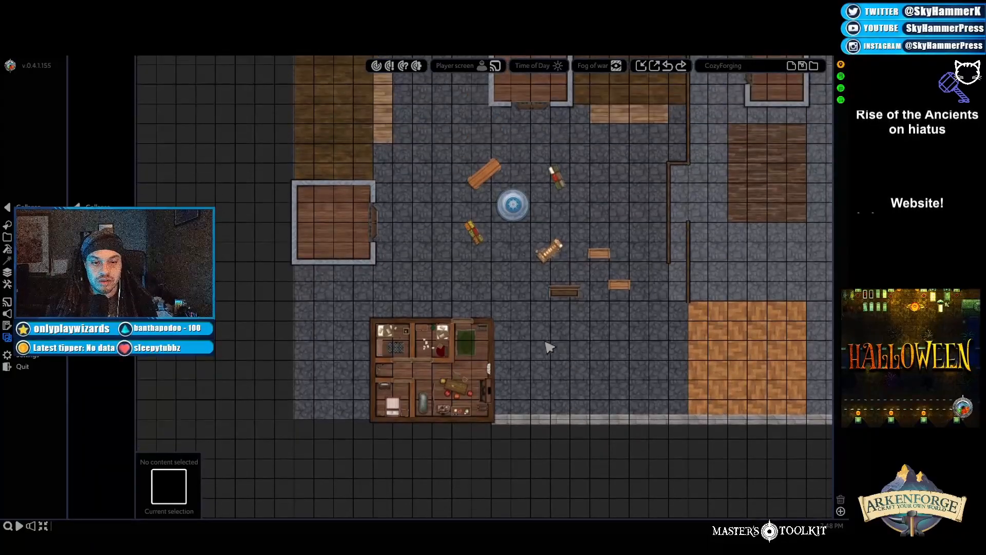
Step: Select the cobblestone floor, show its context options, and dismiss them with the floor deselected
{"action": "left_click", "coordinate": [426, 297]}
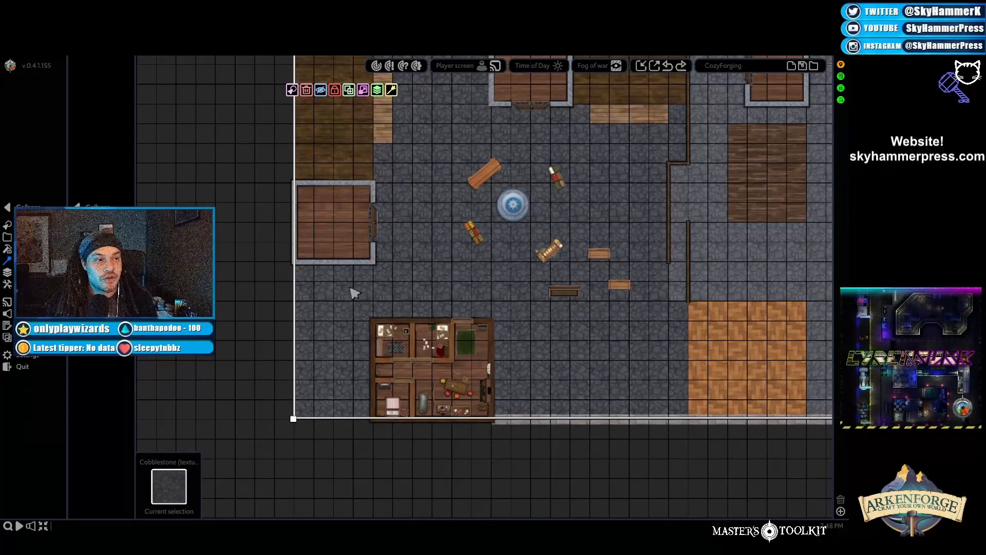
{"action": "right_click", "coordinate": [497, 296]}
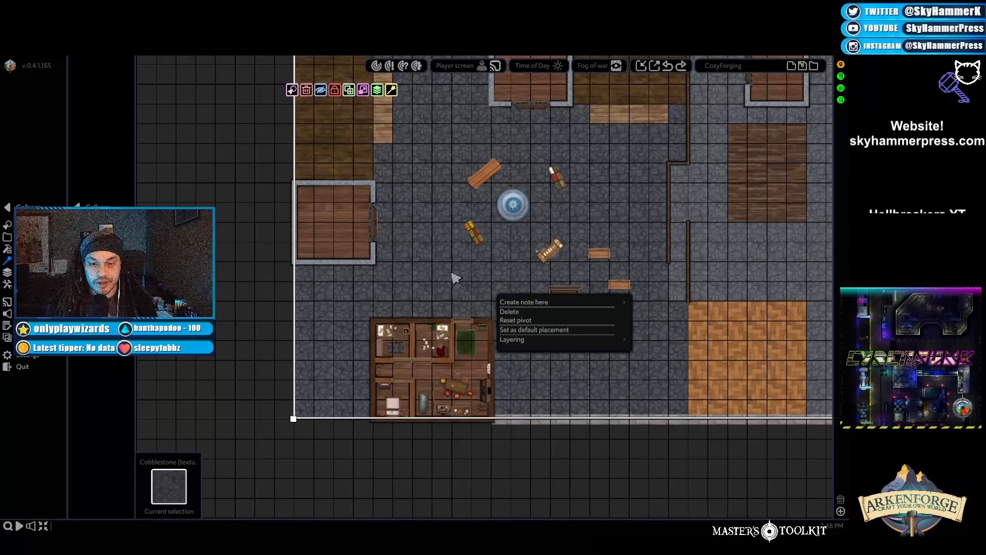
{"action": "left_click", "coordinate": [259, 246]}
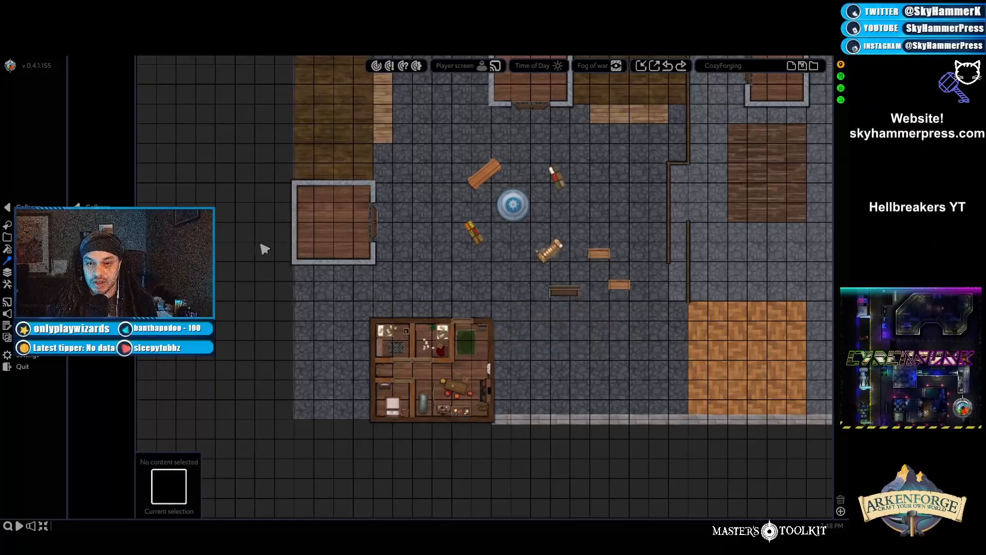
Step: Review the quick-access actions of the fountain and the cobblestone floor, including Toggle hidden and Effects/Animation, and clear the selection
{"action": "left_click", "coordinate": [504, 212]}
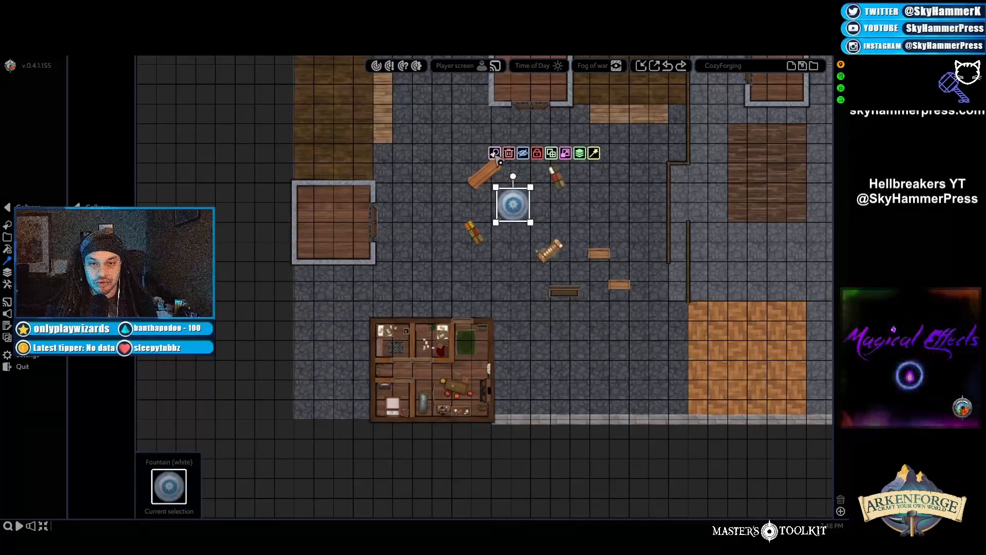
{"action": "left_click", "coordinate": [579, 152]}
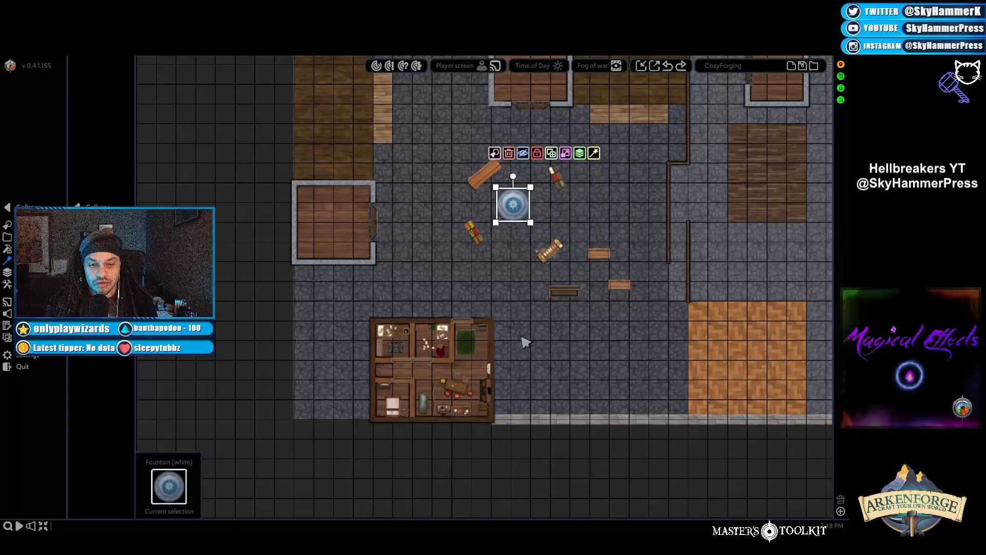
{"action": "left_click", "coordinate": [379, 301]}
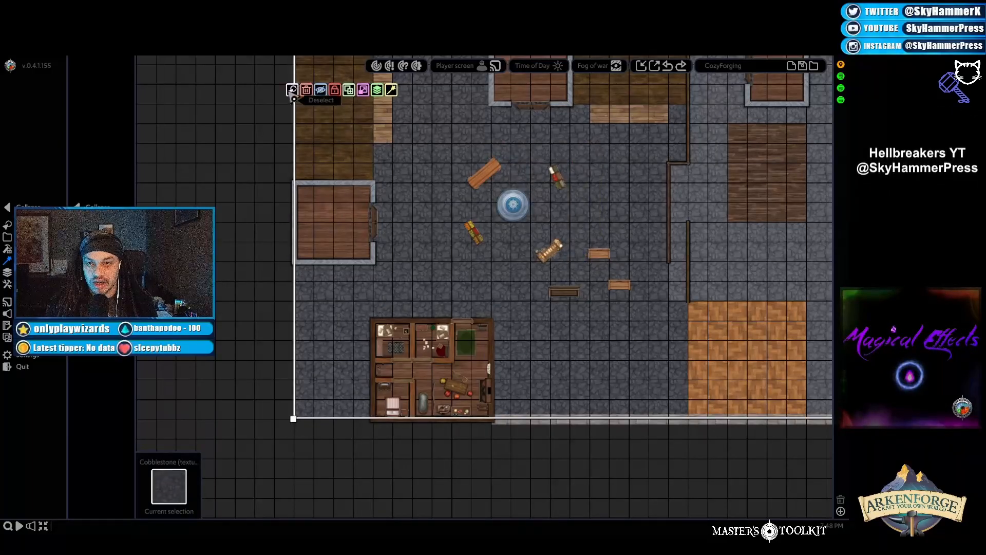
{"action": "left_click", "coordinate": [320, 91]}
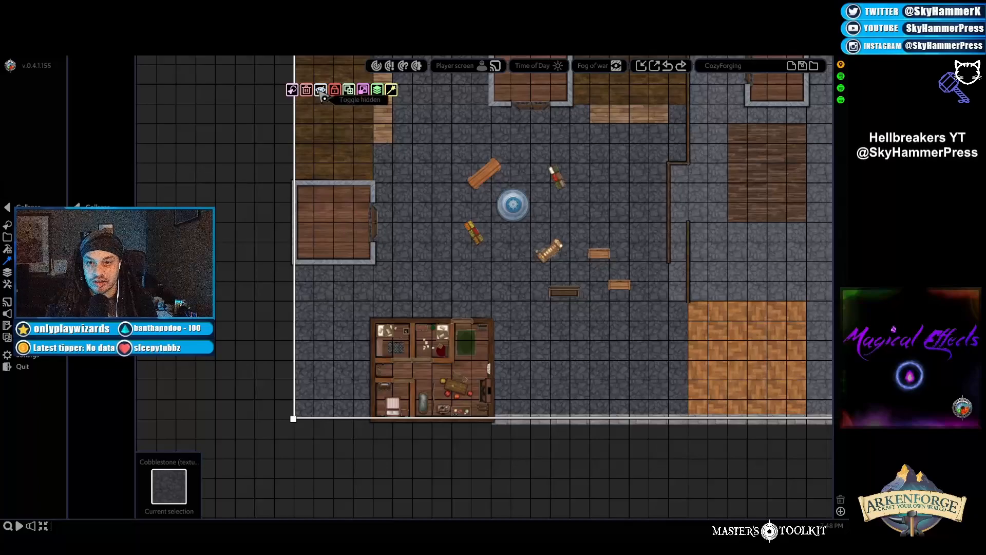
{"action": "left_click", "coordinate": [340, 94]}
{"action": "mouse_move", "coordinate": [365, 95]}
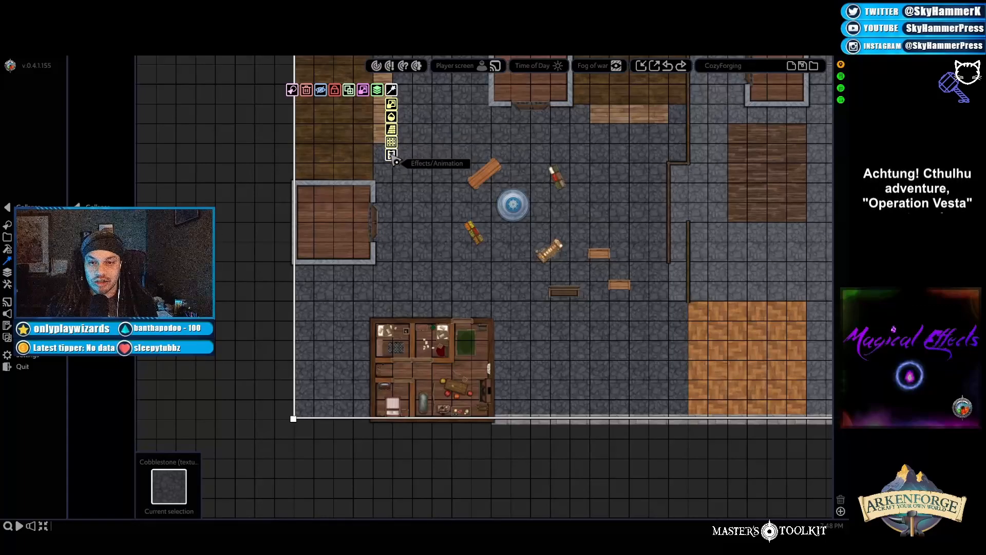
{"action": "left_click", "coordinate": [267, 190]}
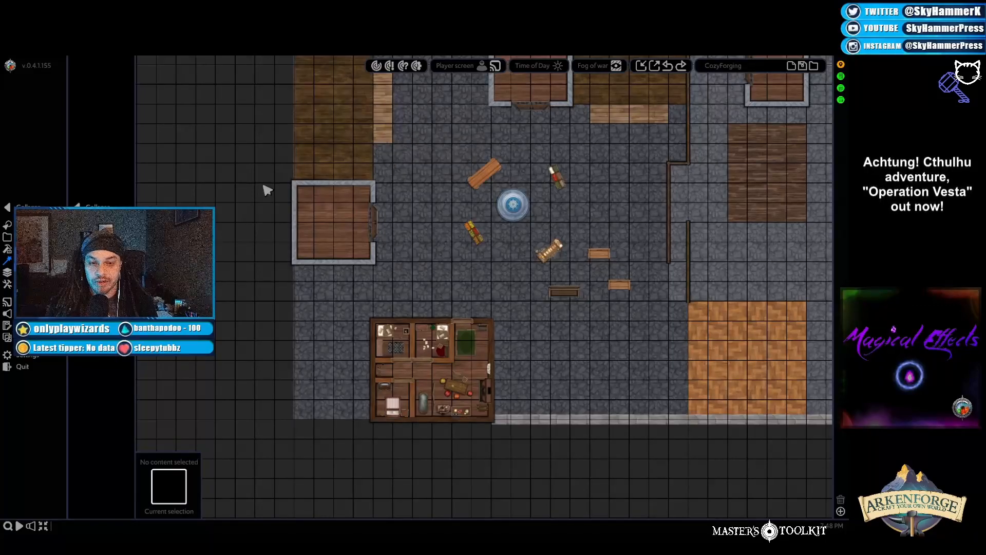
Step: Select the white fountain and set its colour options to hue 46 and saturation 48
{"action": "left_click", "coordinate": [516, 207]}
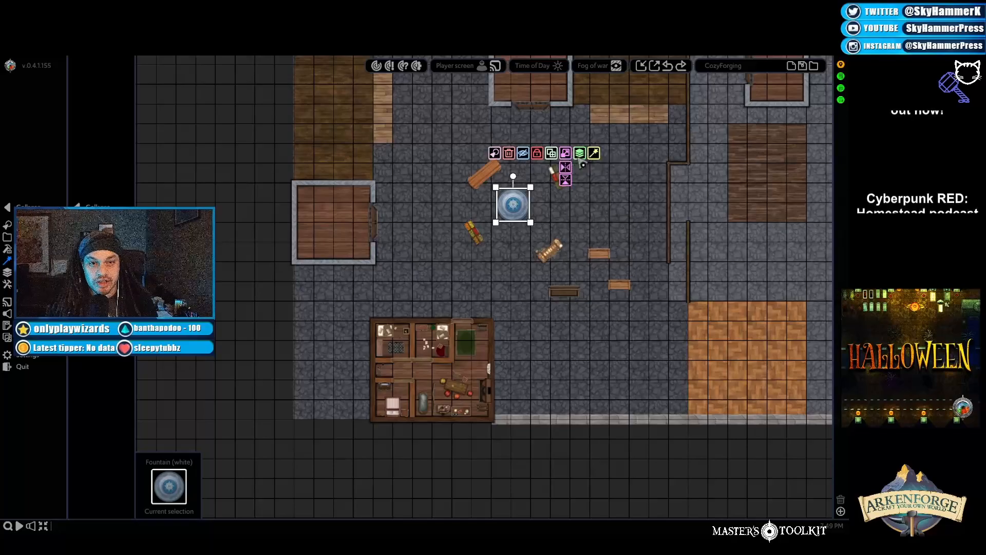
{"action": "mouse_move", "coordinate": [579, 154]}
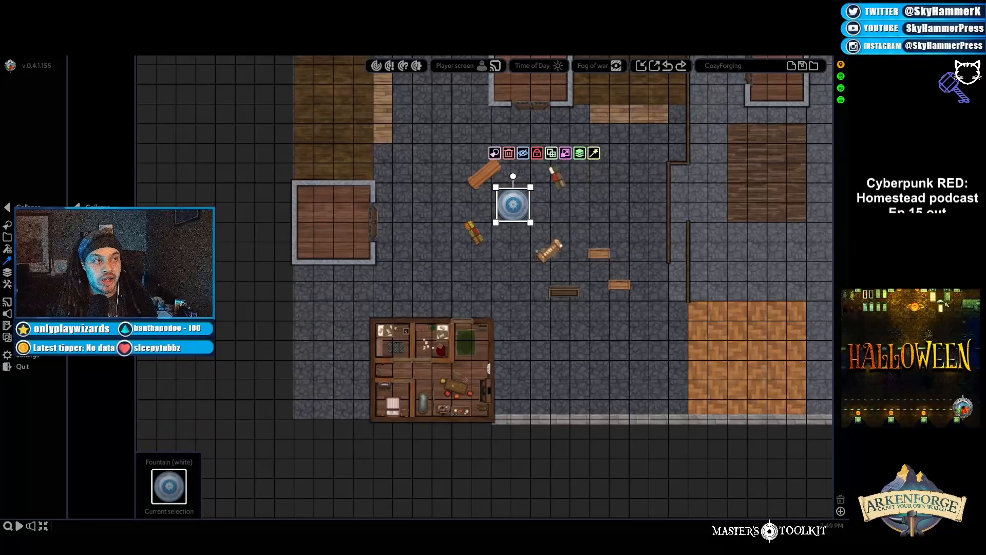
{"action": "key", "text": "s"}
{"action": "key", "text": "w"}
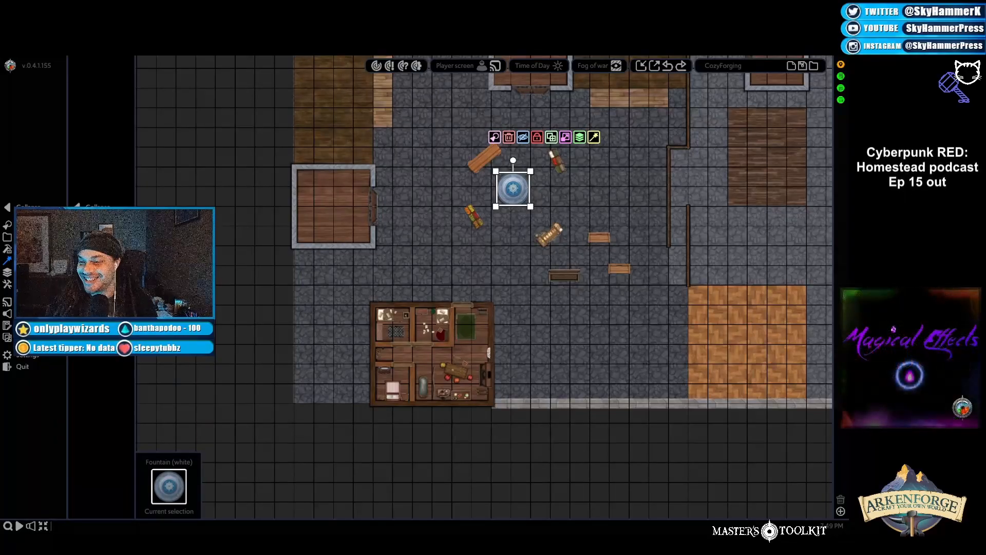
{"action": "left_click", "coordinate": [98, 225]}
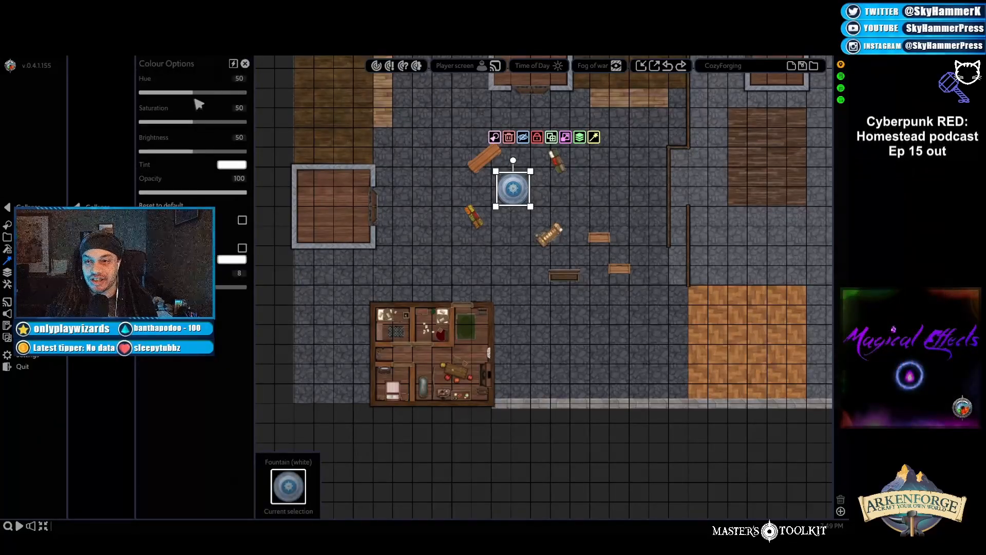
{"action": "left_click_drag", "start_coordinate": [196, 95], "coordinate": [191, 126]}
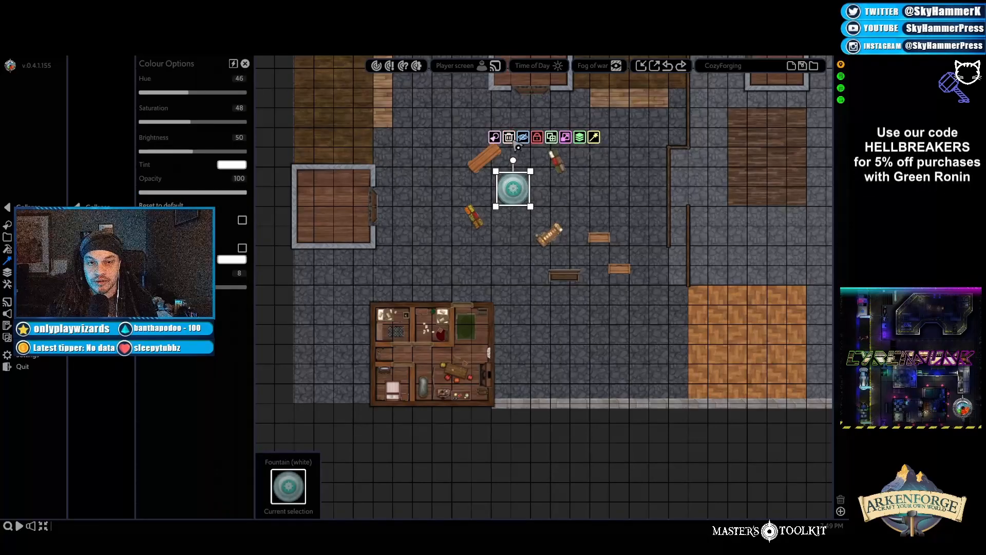
Step: Review the fountain's editing tools, including Lighting, and close and reopen its Colour Options
{"action": "left_click", "coordinate": [593, 137]}
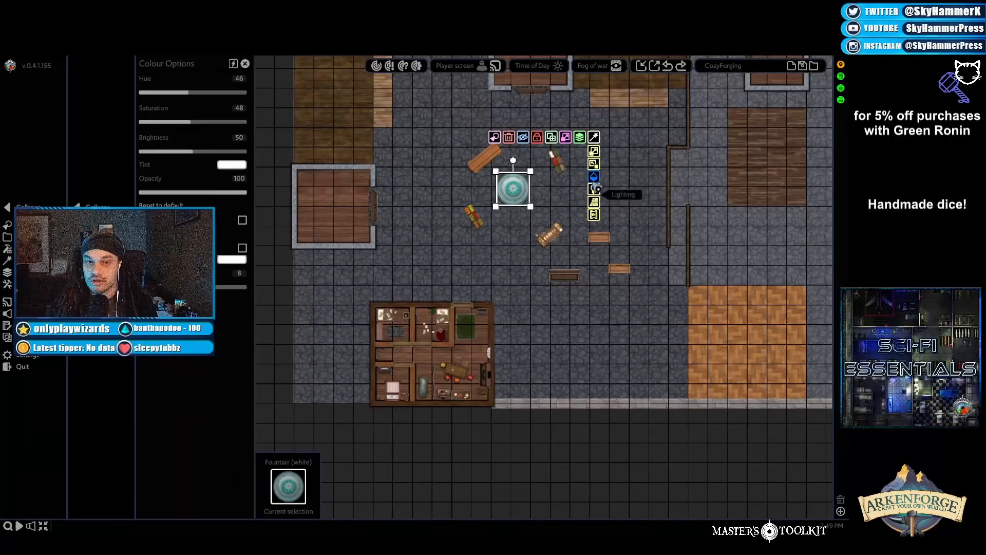
{"action": "left_click", "coordinate": [245, 63]}
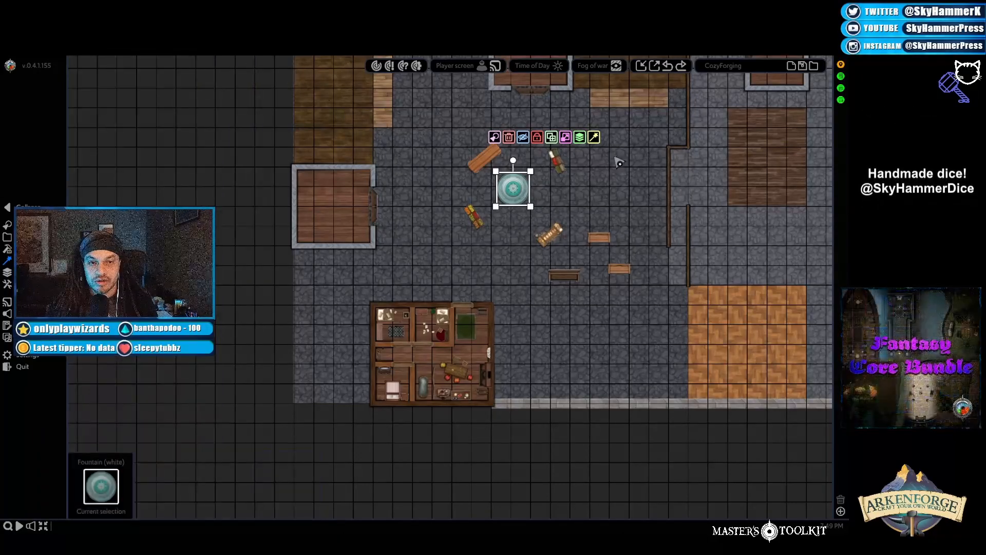
{"action": "mouse_move", "coordinate": [595, 138]}
{"action": "left_click", "coordinate": [595, 177]}
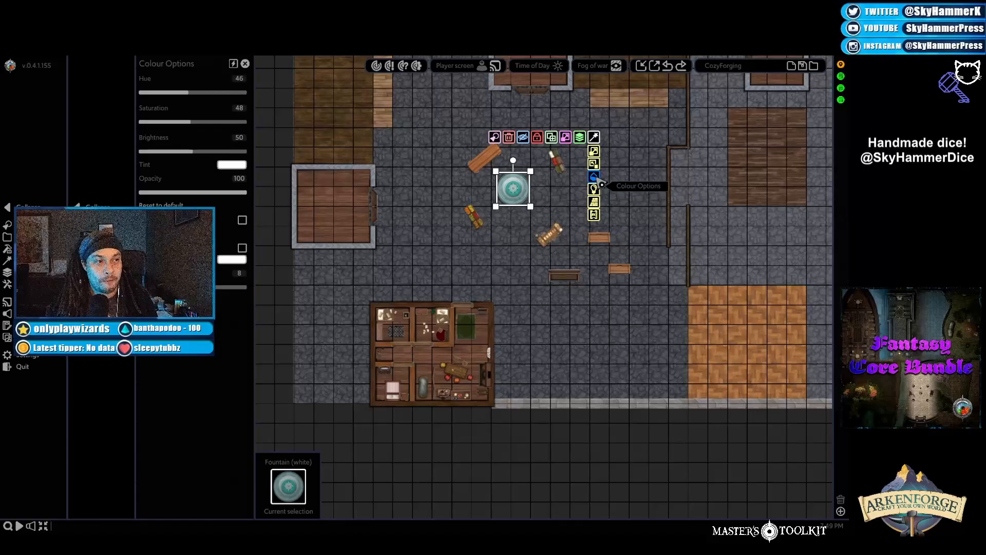
Step: Add the Colour Options shortcut to the quick access menu, deselect the fountain and close the options
{"action": "left_click", "coordinate": [236, 67]}
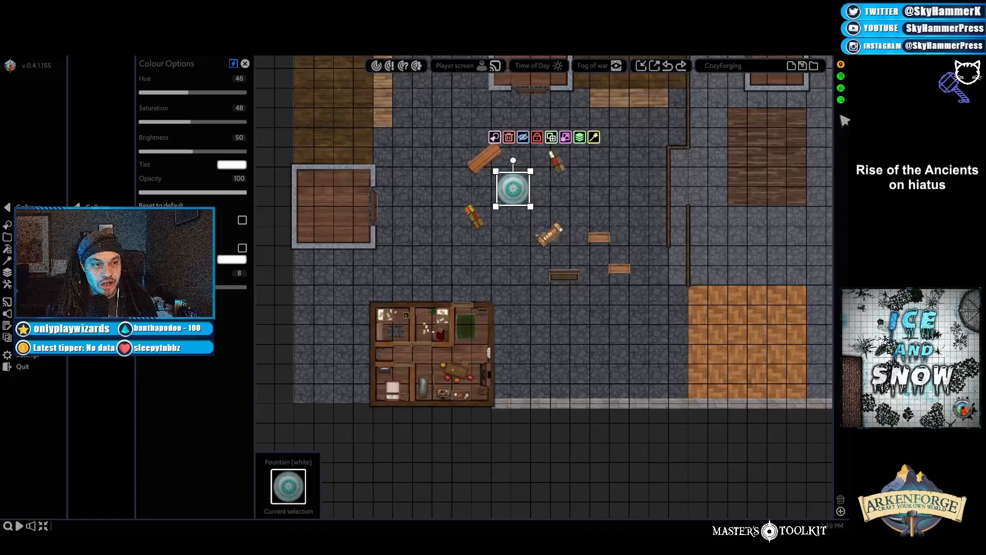
{"action": "mouse_move", "coordinate": [843, 69]}
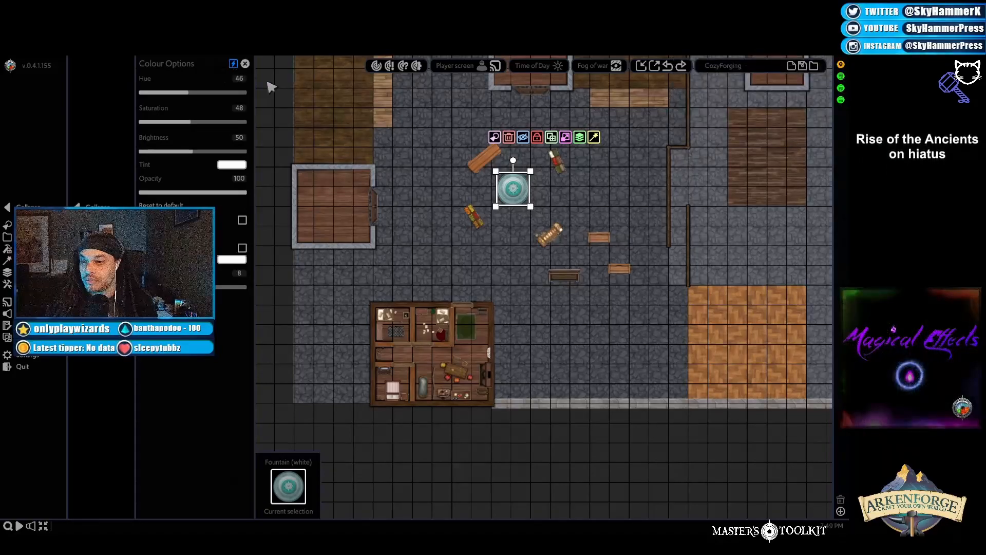
{"action": "left_click", "coordinate": [323, 88]}
{"action": "left_click", "coordinate": [282, 129]}
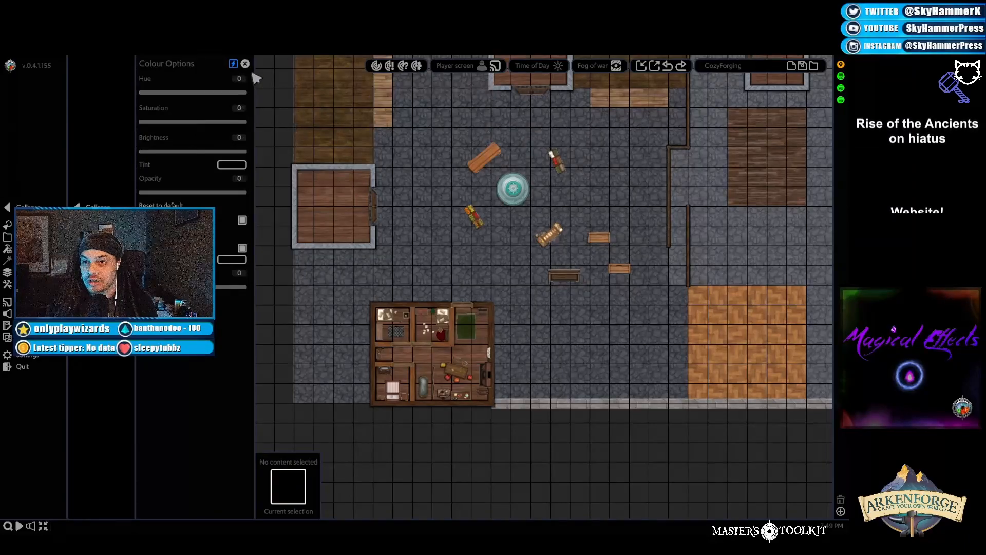
{"action": "left_click", "coordinate": [245, 63]}
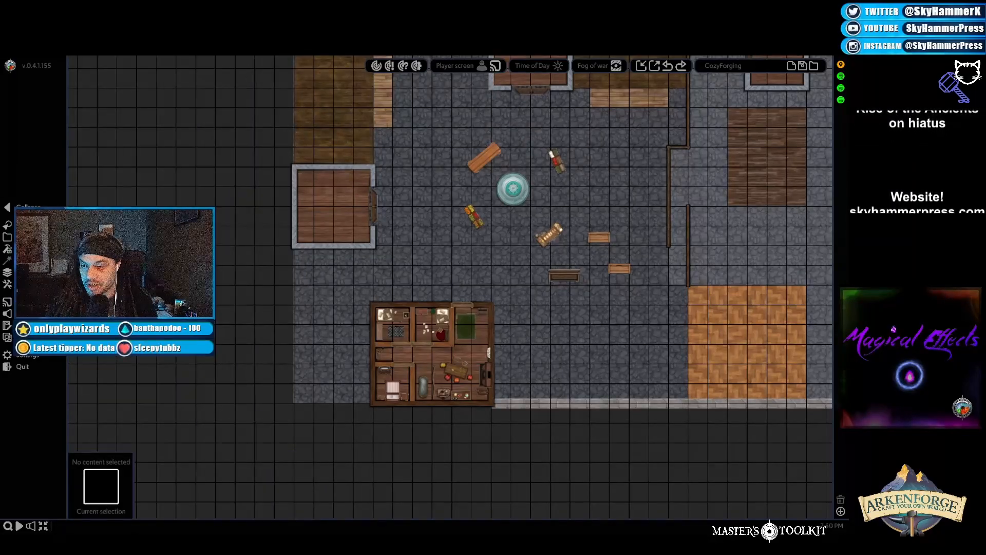
Step: Show the context options for an empty area of the map and dismiss them
{"action": "right_click", "coordinate": [244, 196]}
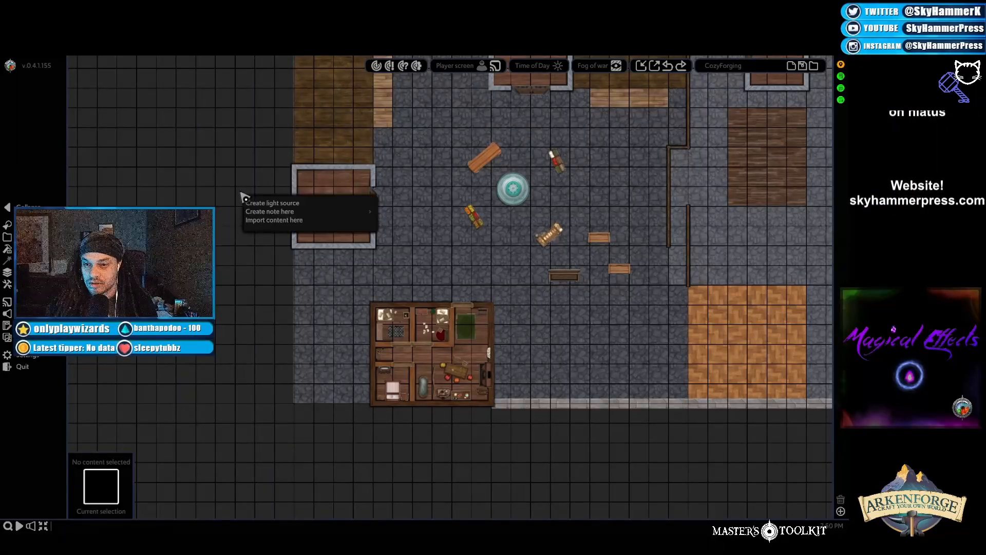
{"action": "left_click", "coordinate": [227, 169]}
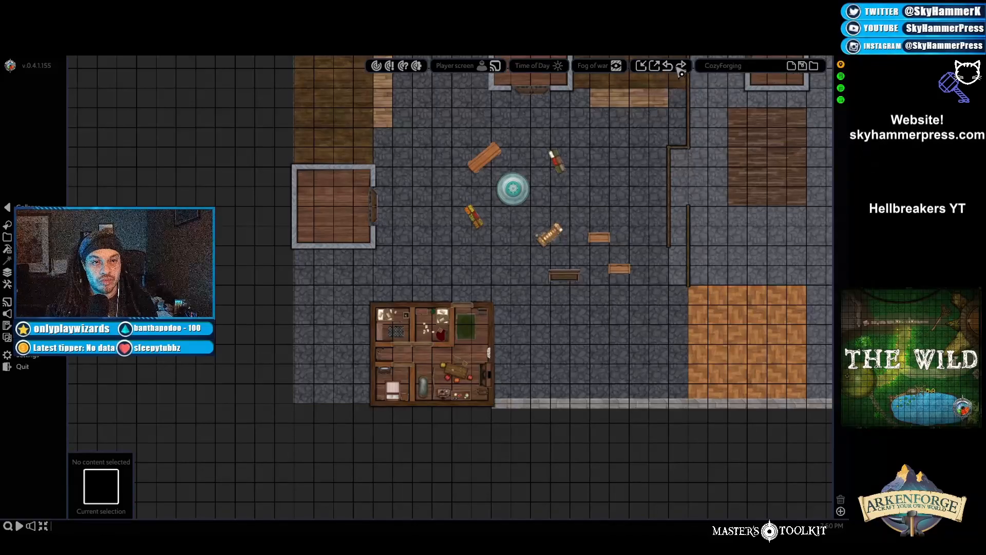
{"action": "left_click", "coordinate": [592, 69]}
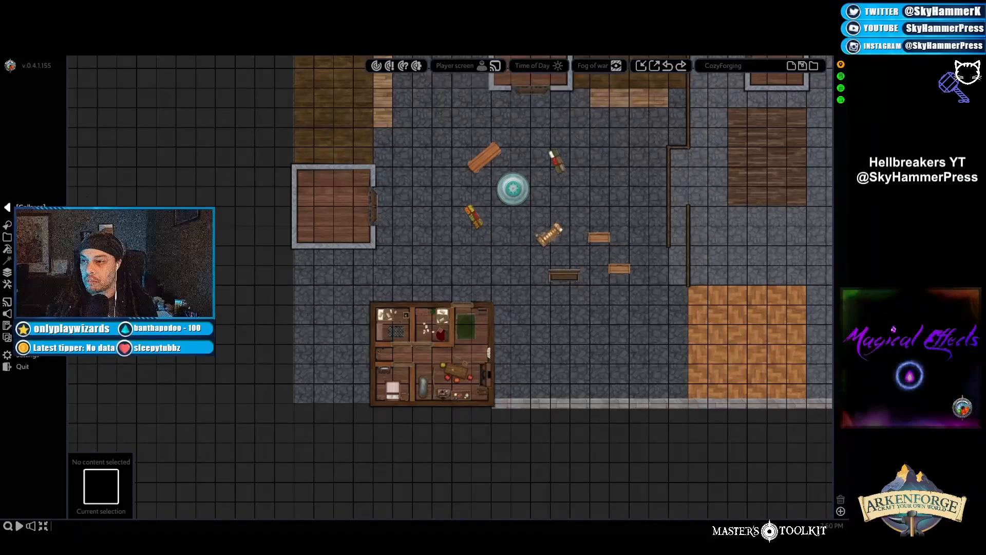
Step: Toggle the Colour Options quick access shortcut while reselecting the fruit market stall and the fountain to compare their menus
{"action": "left_click", "coordinate": [482, 220]}
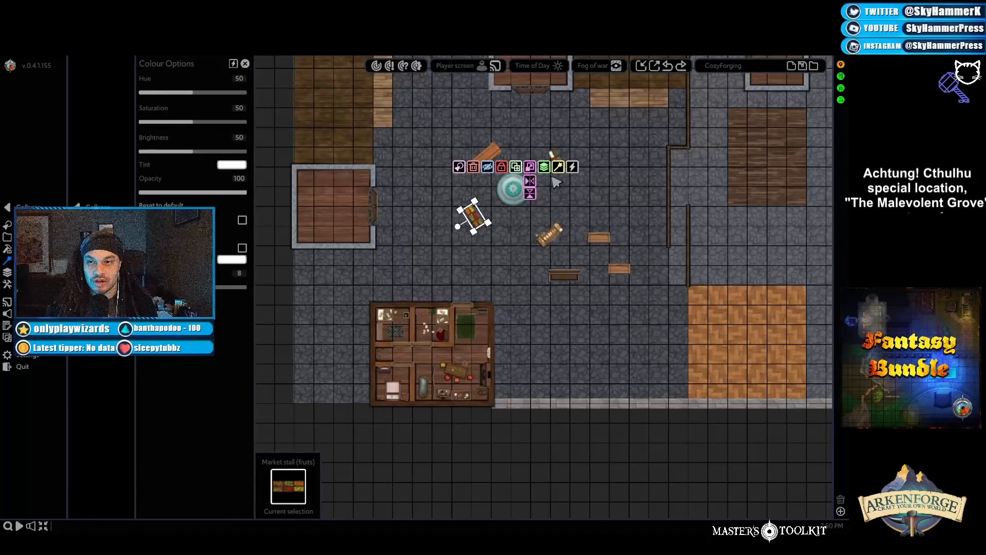
{"action": "left_click", "coordinate": [617, 213]}
{"action": "left_click", "coordinate": [512, 188]}
{"action": "mouse_move", "coordinate": [593, 137]}
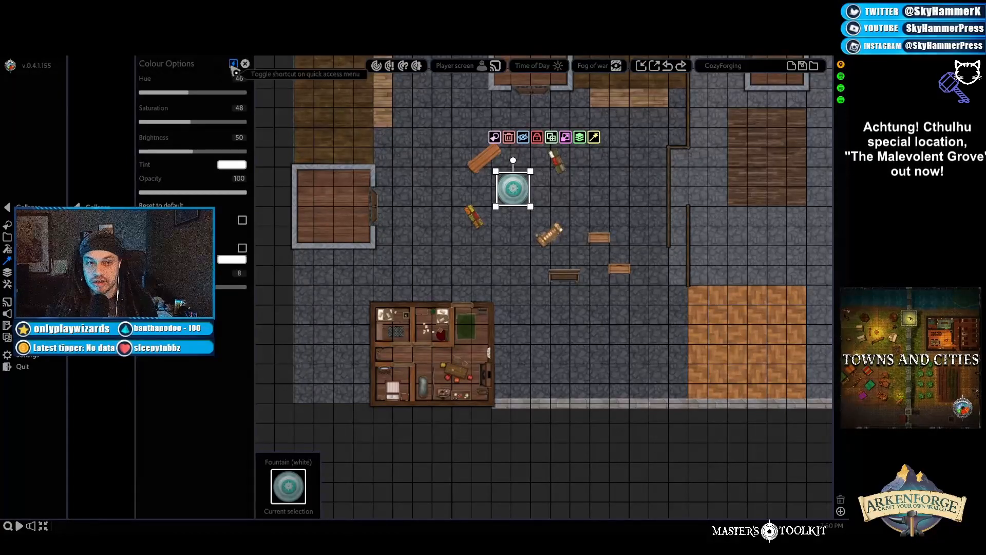
{"action": "left_click", "coordinate": [606, 216]}
{"action": "left_click", "coordinate": [512, 189]}
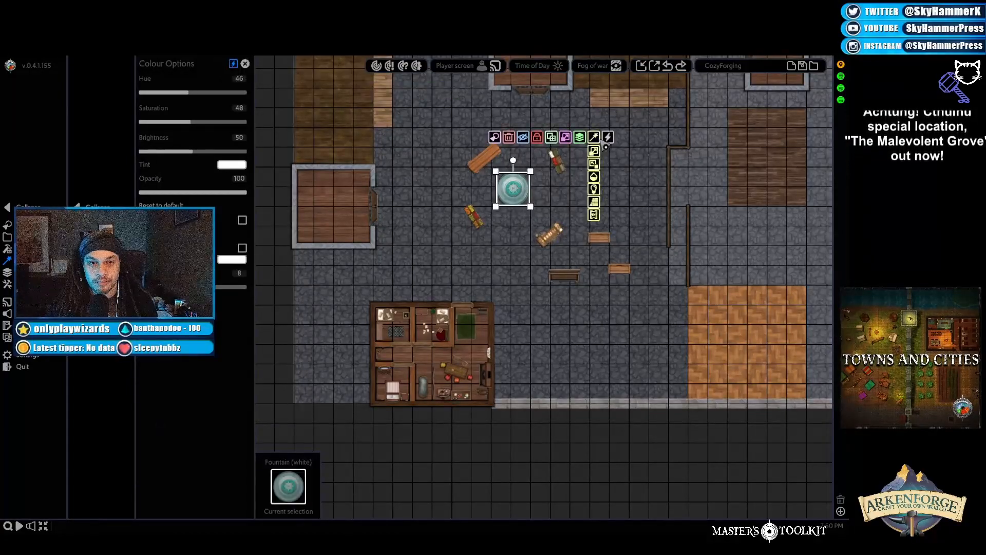
Step: Remove the Colour Options shortcut from the quick access menu and reselect the cobblestone floor and the fountain to check it
{"action": "mouse_move", "coordinate": [593, 137]}
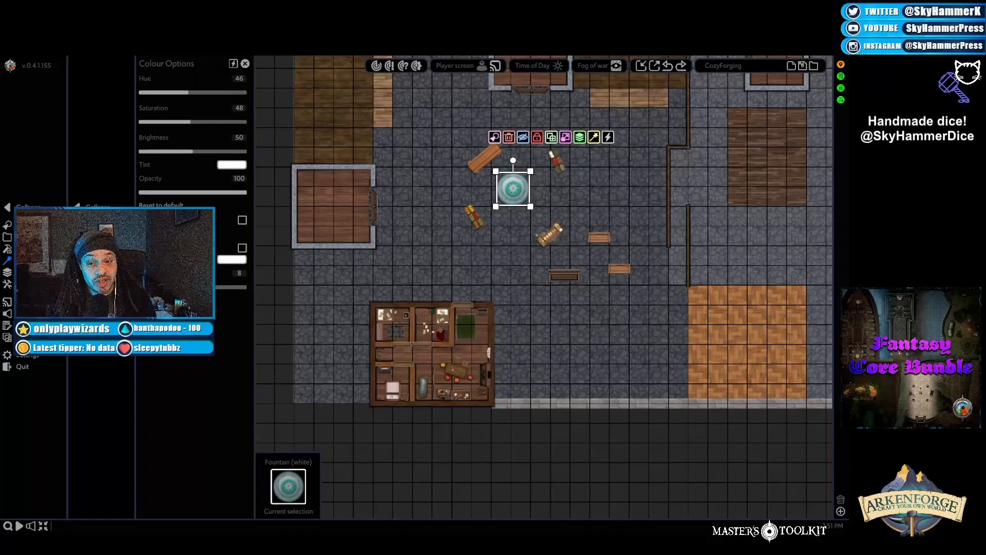
{"action": "left_click", "coordinate": [521, 186]}
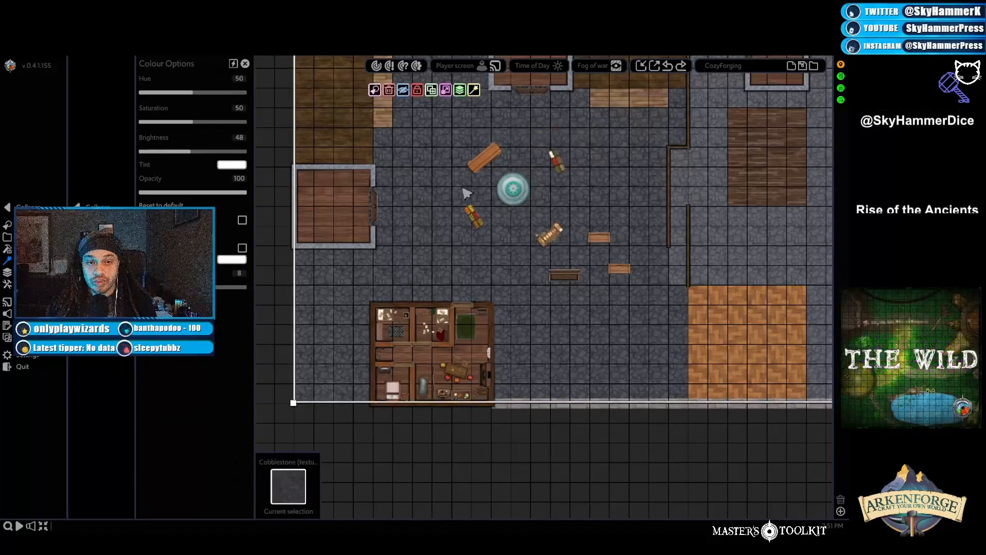
{"action": "left_click", "coordinate": [521, 186]}
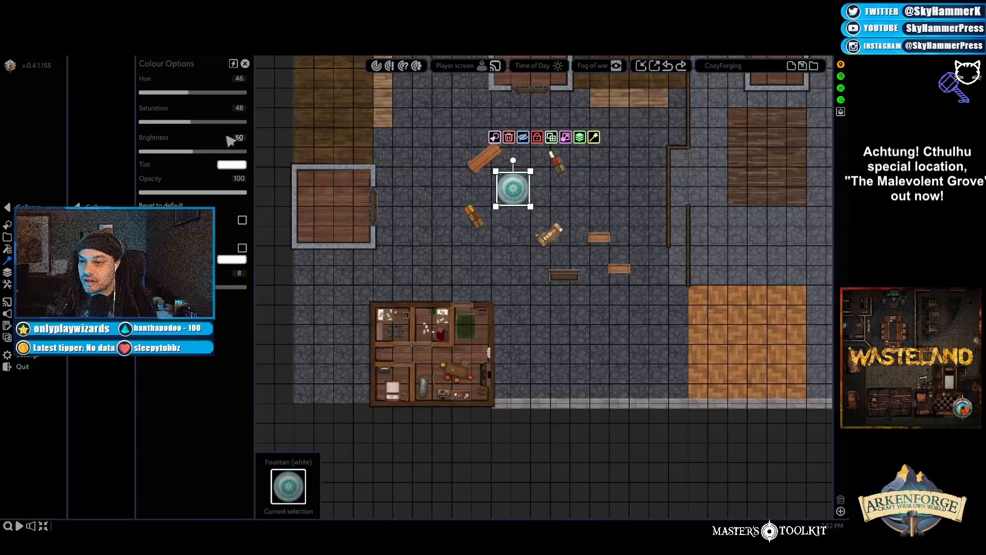
Step: Remove the lowest shortcut from the Arkenbar
{"action": "right_click", "coordinate": [841, 111]}
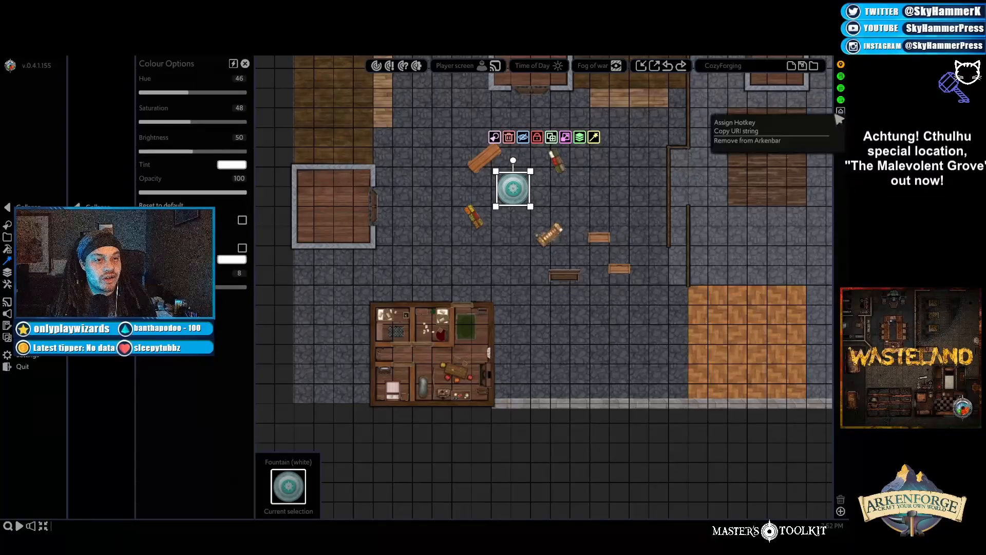
{"action": "left_click", "coordinate": [773, 140]}
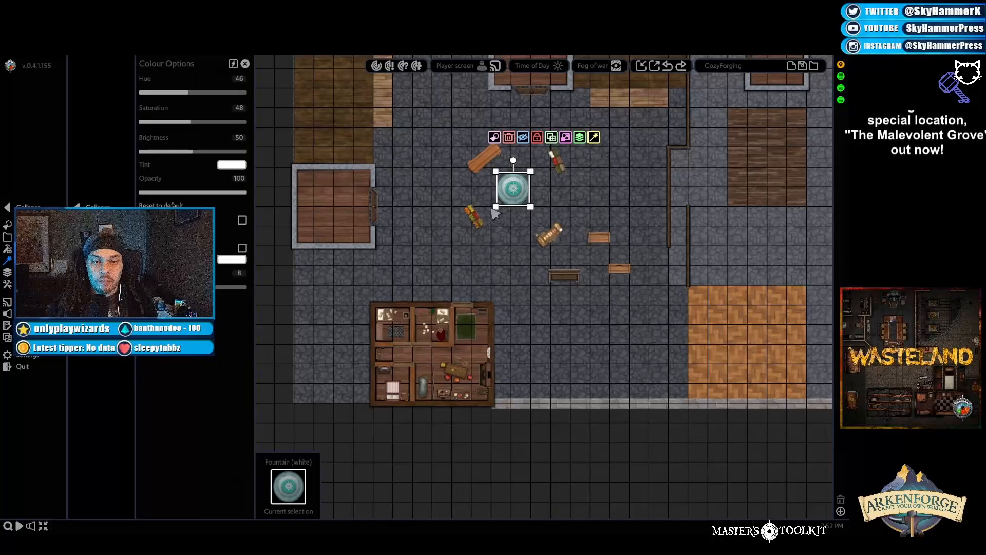
Step: Open the Layer Stack and look through its full list of terrain and object entries
{"action": "left_click", "coordinate": [579, 137]}
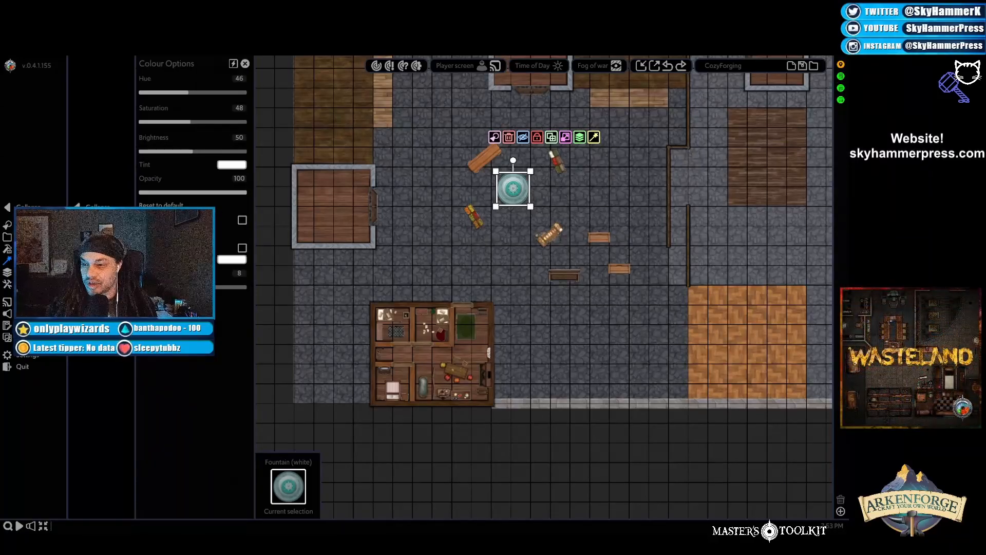
{"action": "left_click", "coordinate": [7, 272]}
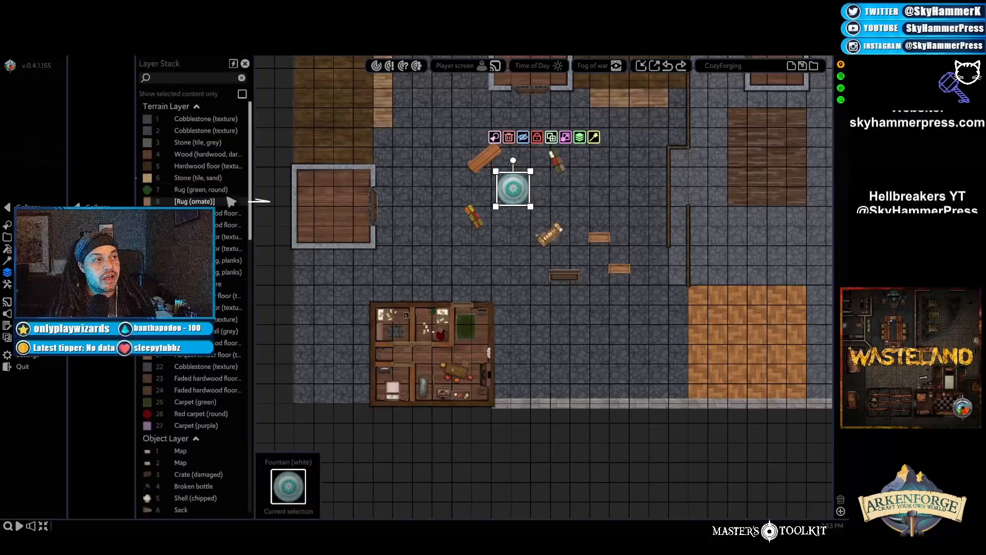
{"action": "scroll", "coordinate": [216, 154], "scroll_direction": "down", "scroll_amount": 10}
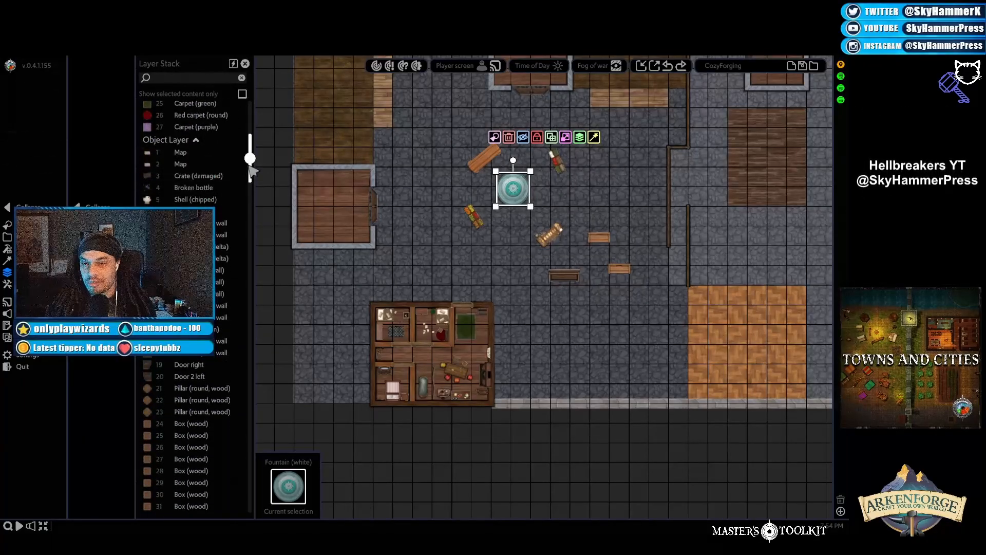
{"action": "left_click_drag", "start_coordinate": [252, 172], "coordinate": [250, 400]}
{"action": "left_click_drag", "start_coordinate": [248, 343], "coordinate": [252, 106]}
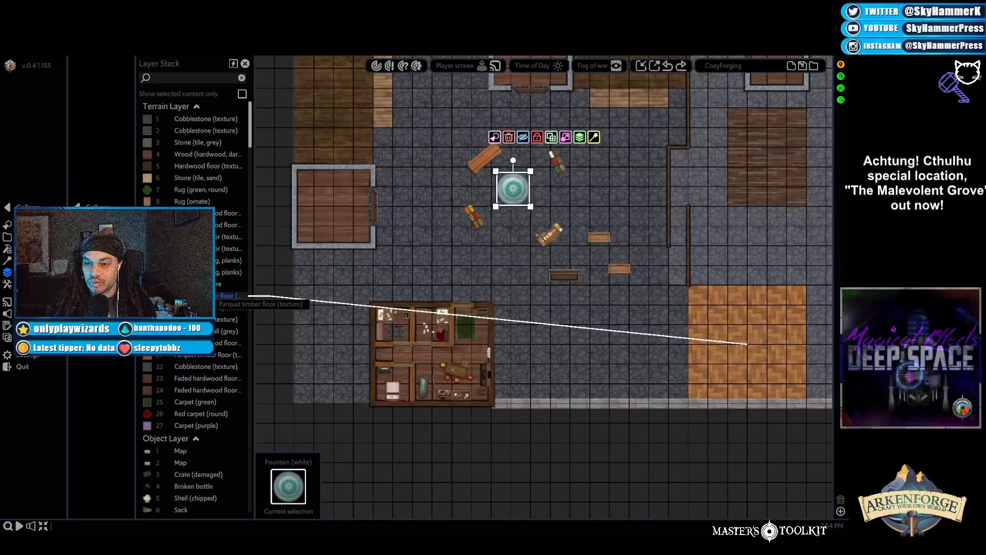
Step: Select the parquet timber floor, wood decking planks, hardwood floor and round red carpet in turn from the Terrain Layer list
{"action": "left_click", "coordinate": [229, 295]}
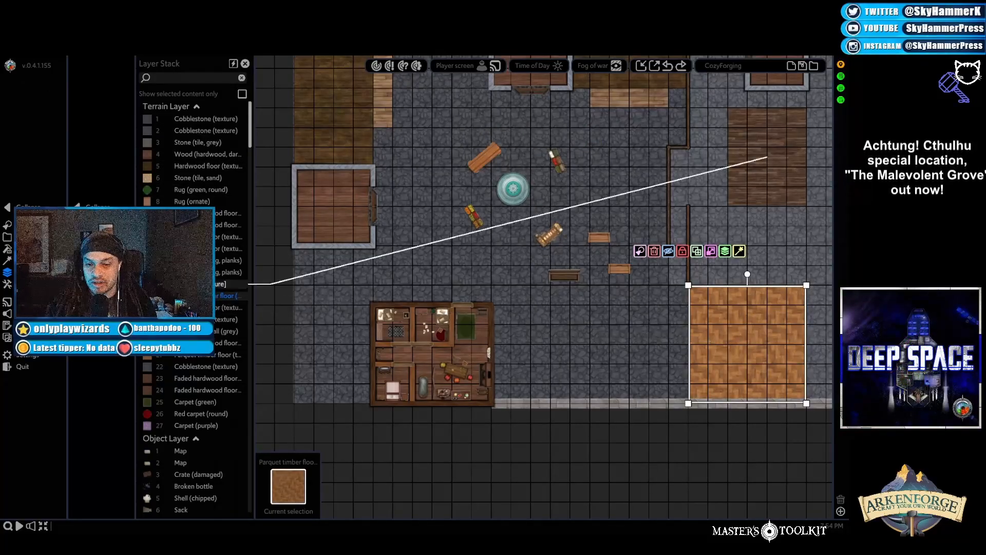
{"action": "left_click", "coordinate": [228, 272]}
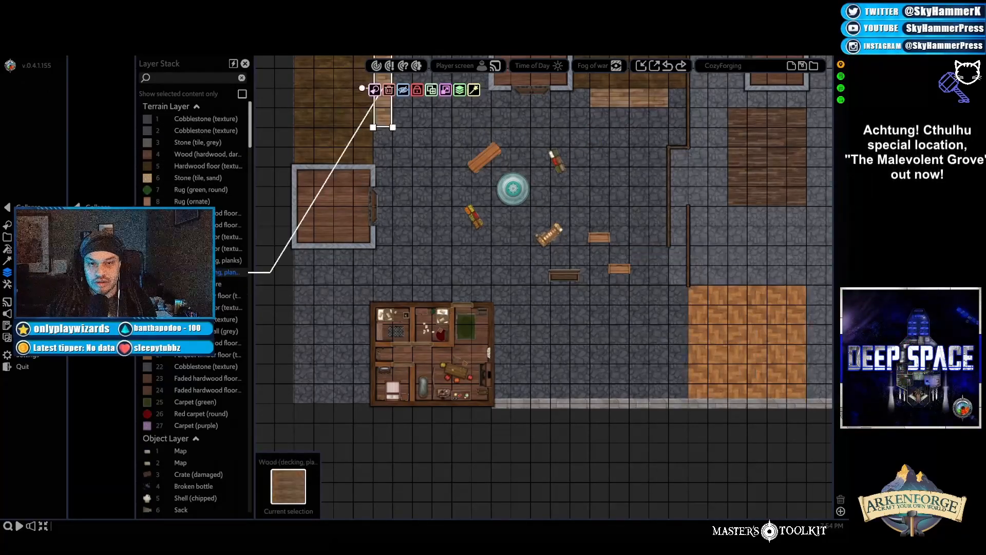
{"action": "left_click", "coordinate": [228, 237]}
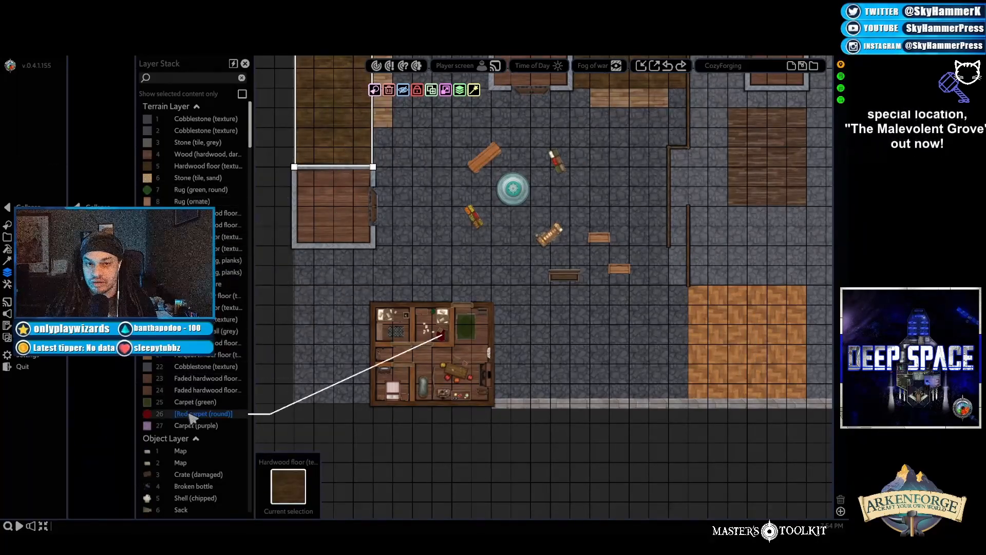
{"action": "left_click", "coordinate": [201, 413]}
{"action": "scroll", "coordinate": [196, 370], "scroll_direction": "down", "scroll_amount": 3}
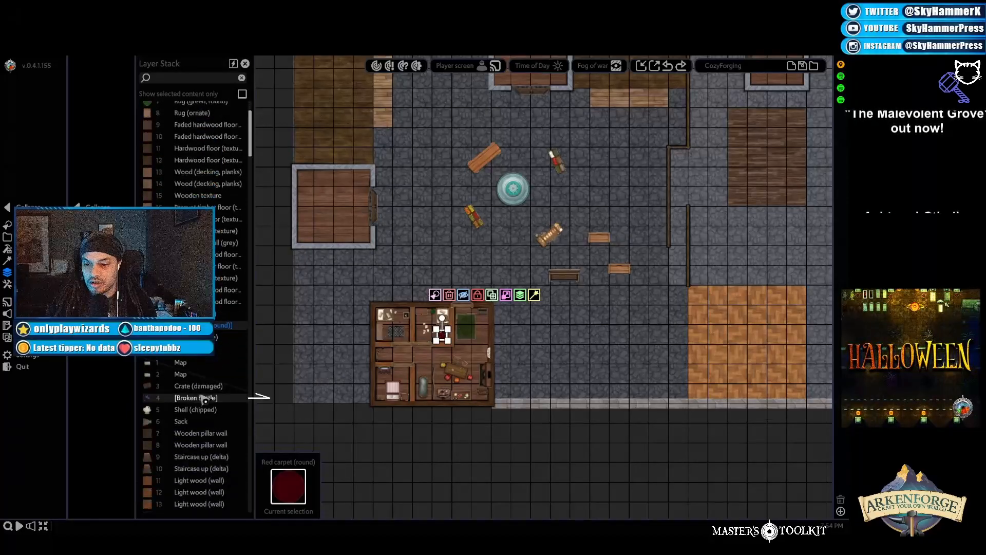
Step: Select the first Map entry in the Object Layer, move the view to that object and deselect it
{"action": "left_click", "coordinate": [191, 363]}
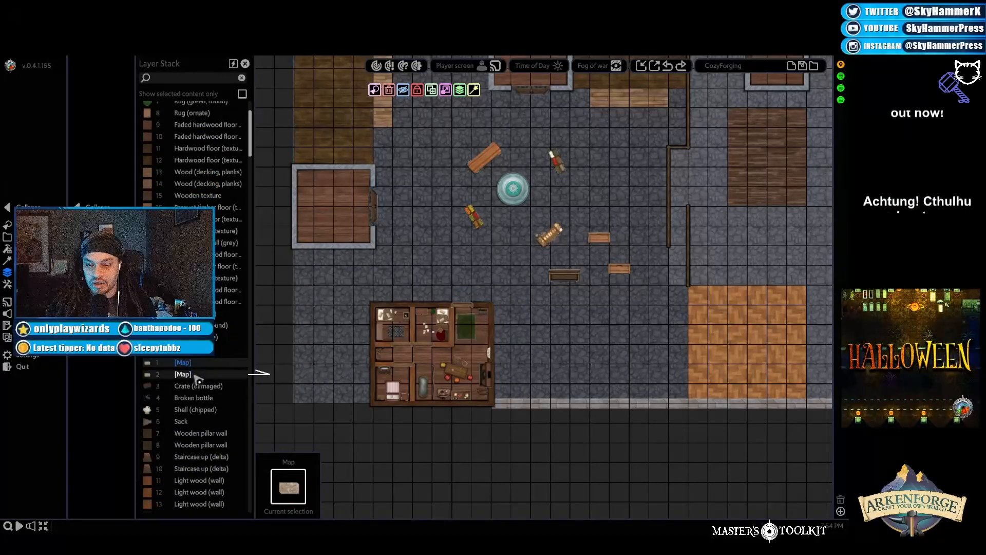
{"action": "left_click", "coordinate": [188, 361]}
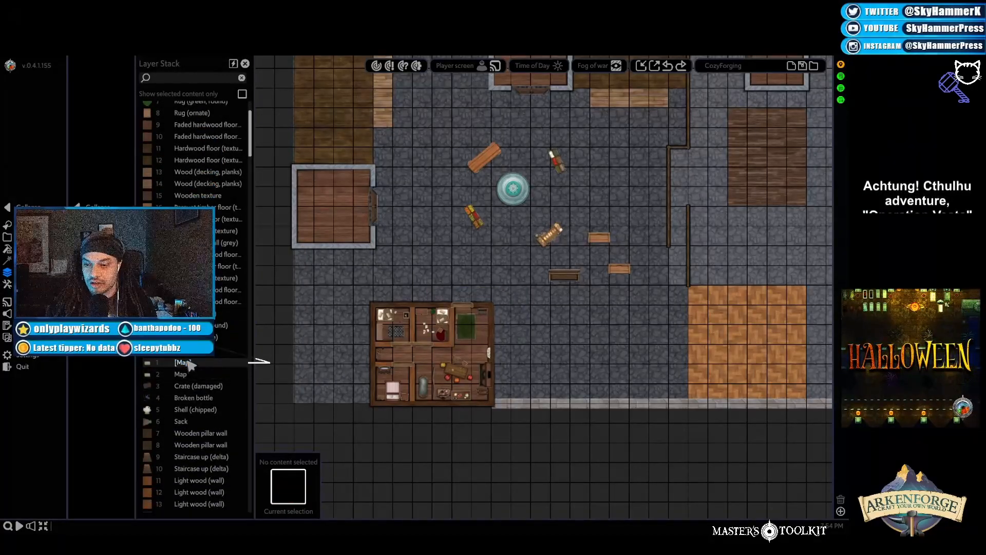
{"action": "left_click", "coordinate": [196, 364]}
{"action": "left_click", "coordinate": [196, 364]}
{"action": "left_click", "coordinate": [196, 364]}
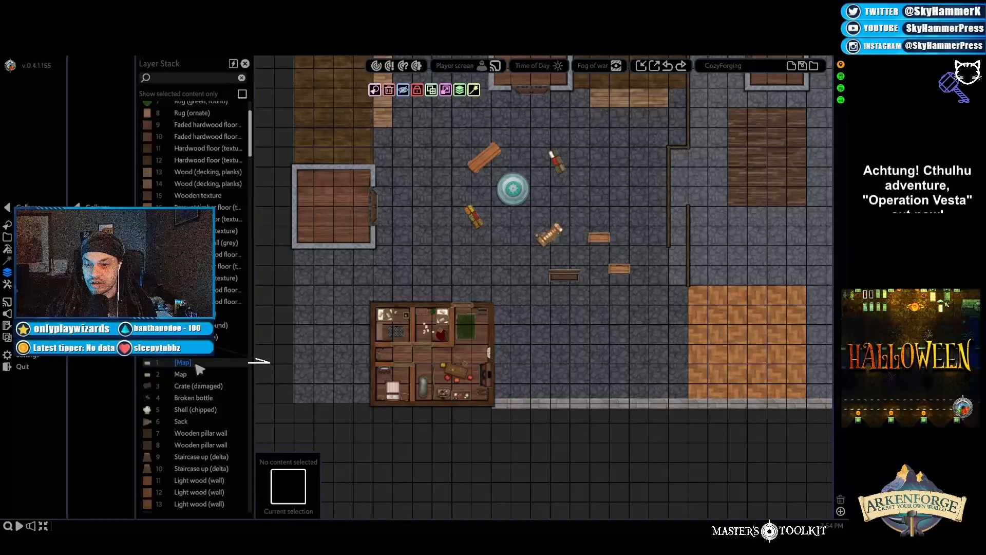
{"action": "right_click", "coordinate": [197, 364]}
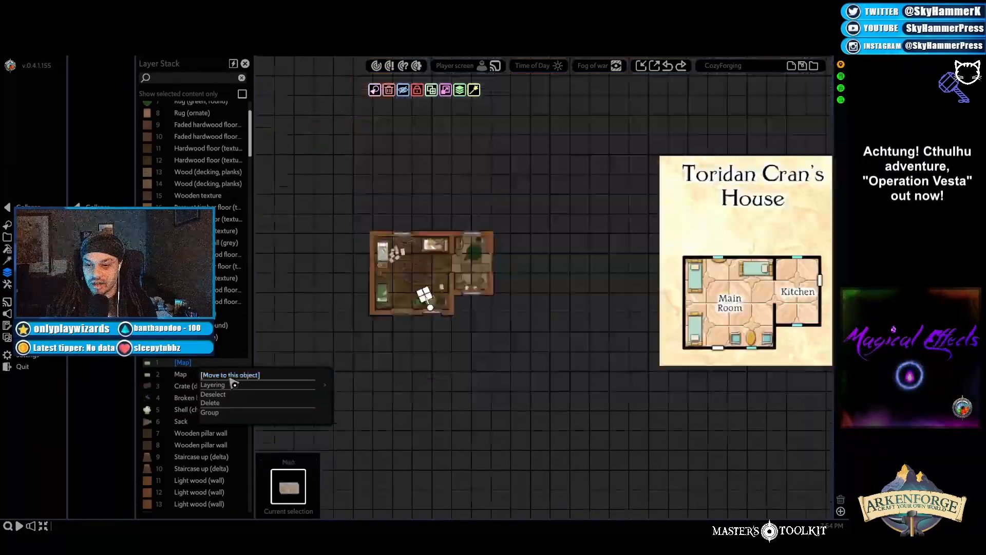
{"action": "left_click", "coordinate": [229, 376]}
{"action": "left_click", "coordinate": [496, 354]}
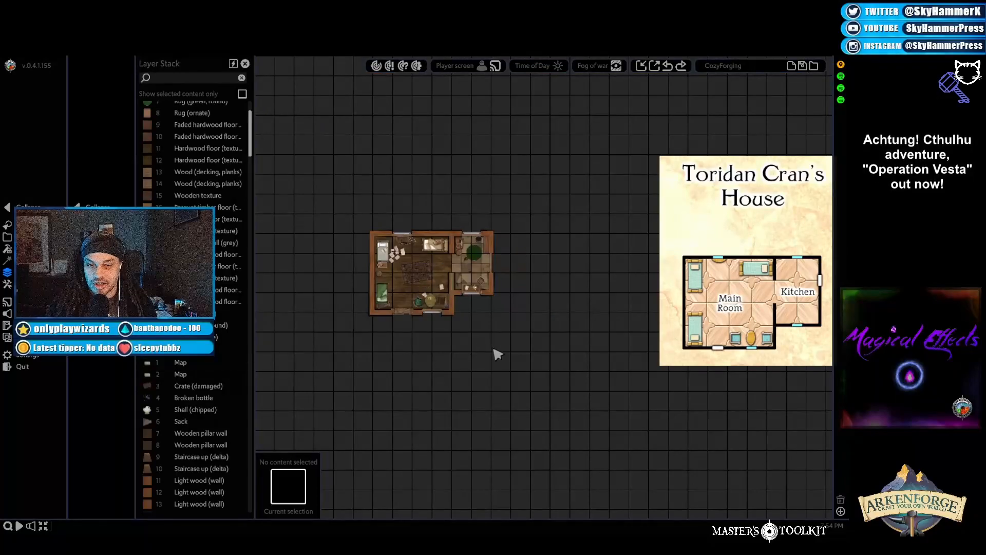
Step: Examine the house interior and the lower Object Layer entries, and return to the market area of the map
{"action": "scroll", "coordinate": [428, 334], "scroll_direction": "up", "scroll_amount": 4}
{"action": "scroll", "coordinate": [195, 482], "scroll_direction": "down", "scroll_amount": 15}
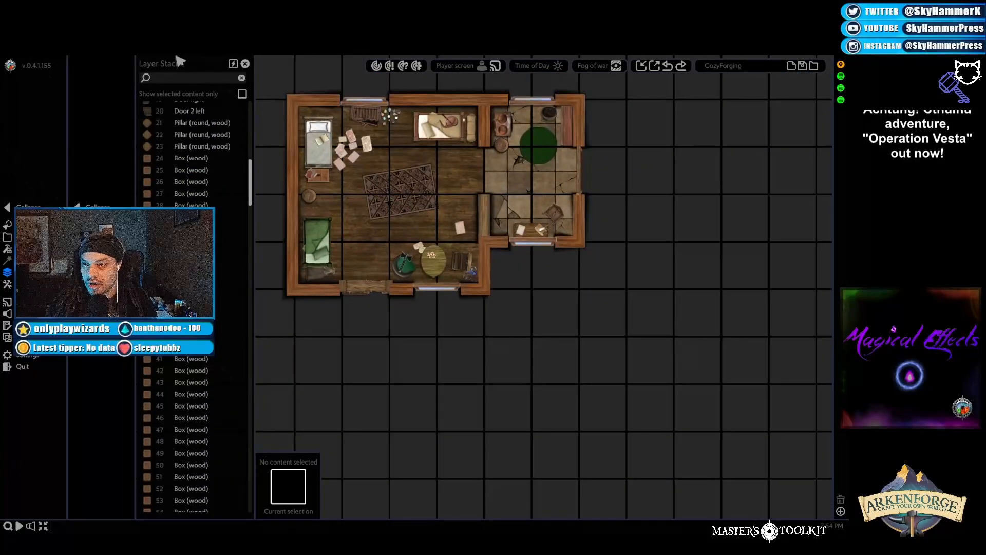
{"action": "scroll", "coordinate": [177, 291], "scroll_direction": "up", "scroll_amount": 5}
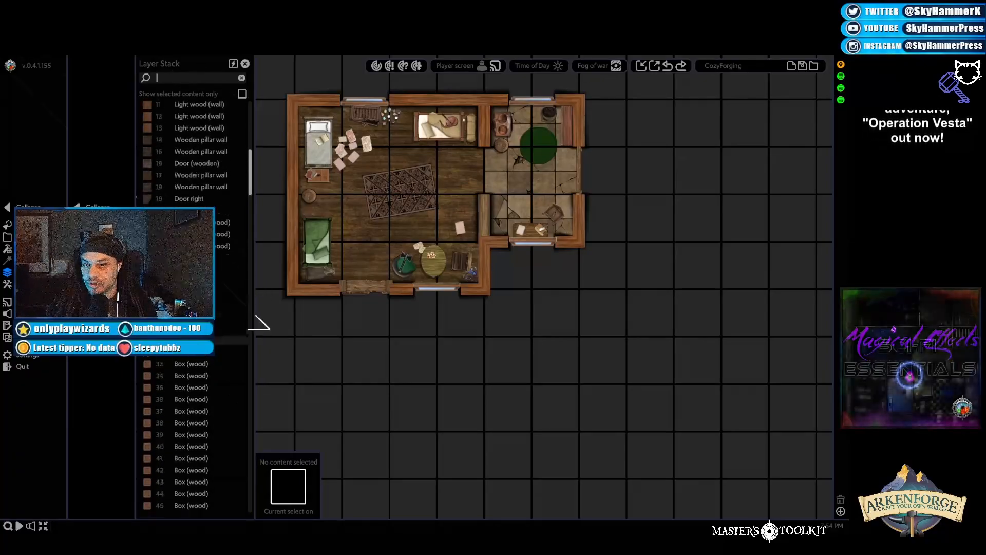
{"action": "left_click_drag", "start_coordinate": [251, 168], "coordinate": [250, 378]}
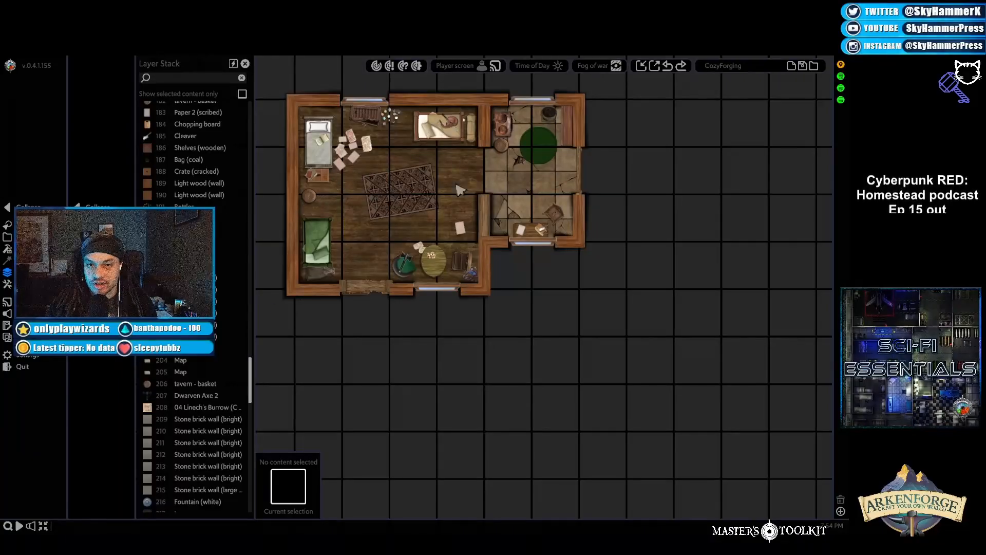
{"action": "scroll", "coordinate": [538, 443], "scroll_direction": "down", "scroll_amount": 9}
{"action": "key", "text": "d"}
{"action": "scroll", "coordinate": [526, 420], "scroll_direction": "down", "scroll_amount": 3}
{"action": "key", "text": "w"}
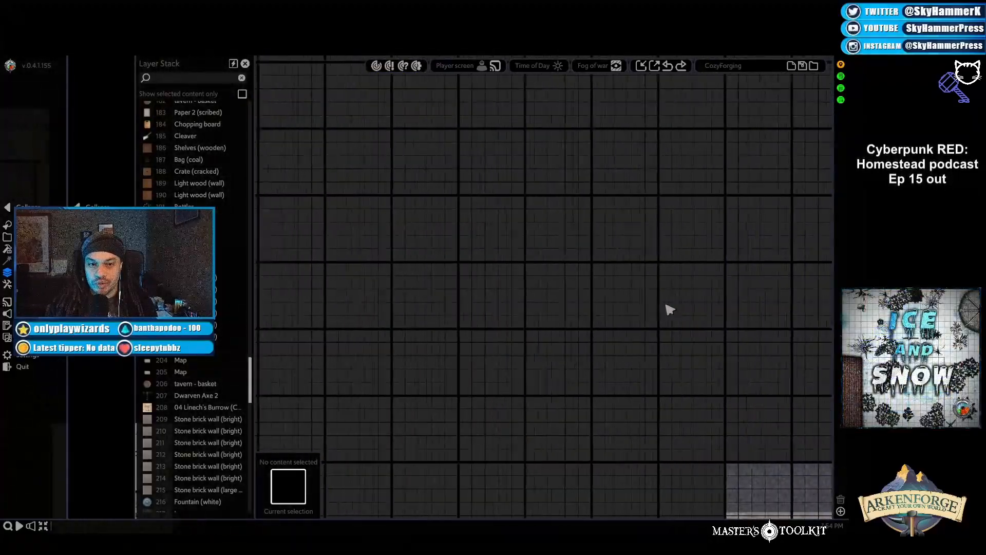
Step: Search the Layer Stack for "bagpipe" and select the Bagpipe object to show its quick access menu
{"action": "left_click", "coordinate": [198, 77]}
{"action": "type", "text": "bagpipe"}
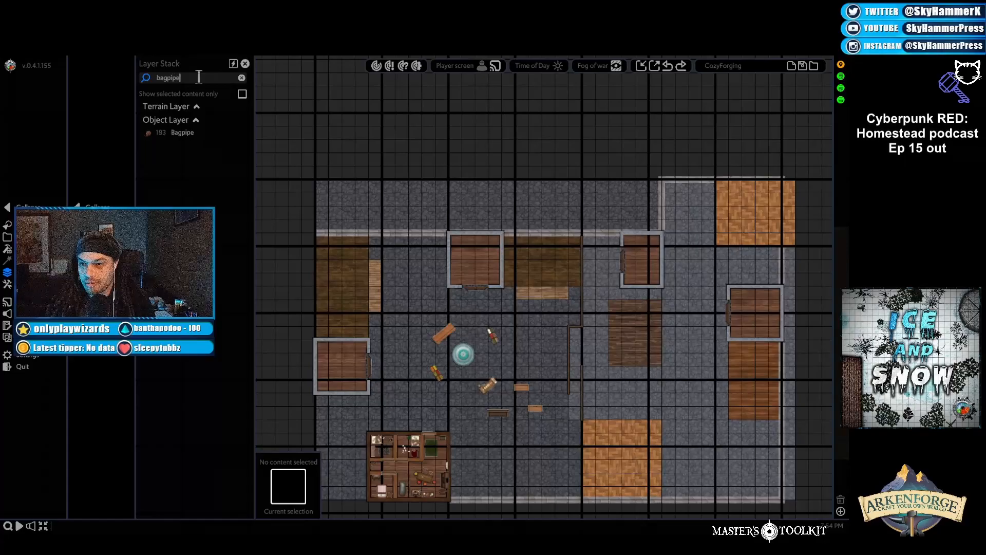
{"action": "left_click", "coordinate": [193, 135]}
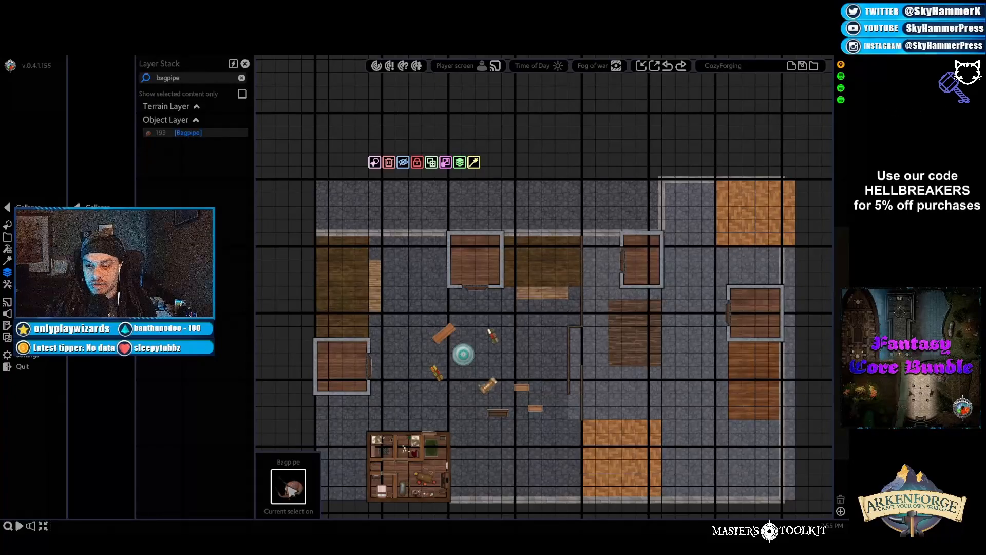
{"action": "left_click", "coordinate": [294, 429]}
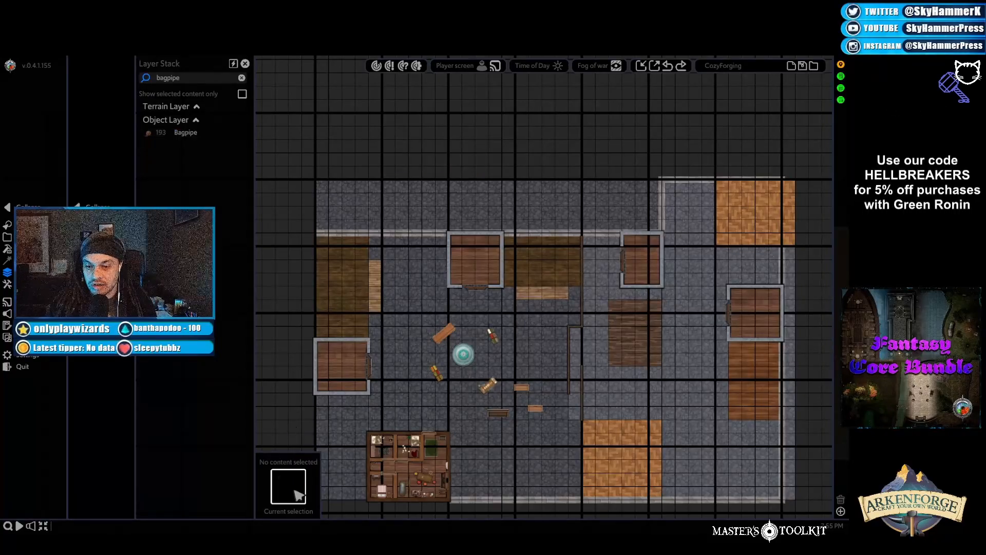
{"action": "left_click", "coordinate": [184, 133]}
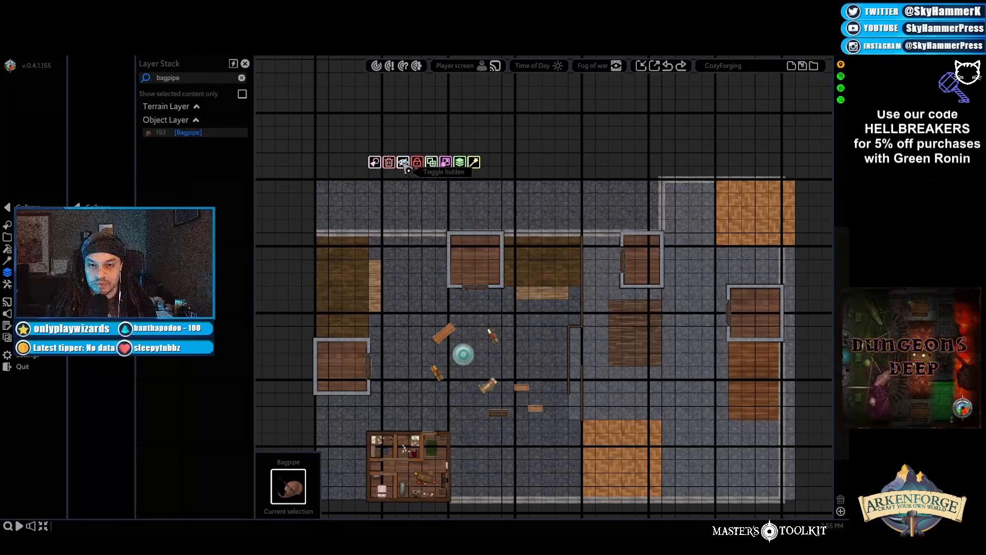
{"action": "mouse_move", "coordinate": [449, 170]}
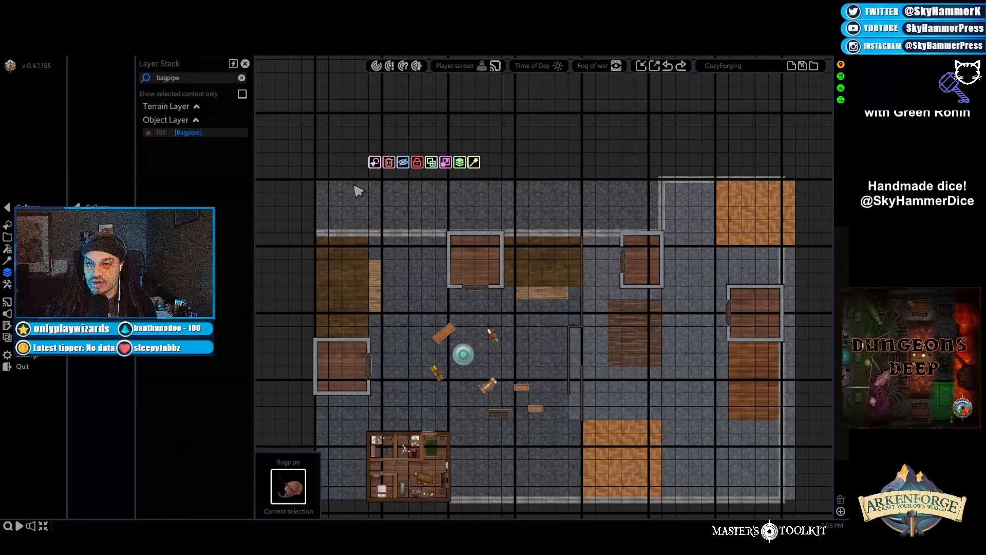
Step: Move the view to the Bagpipe, show its context options on the map, deselect it and reselect it from the Layer Stack
{"action": "right_click", "coordinate": [190, 133]}
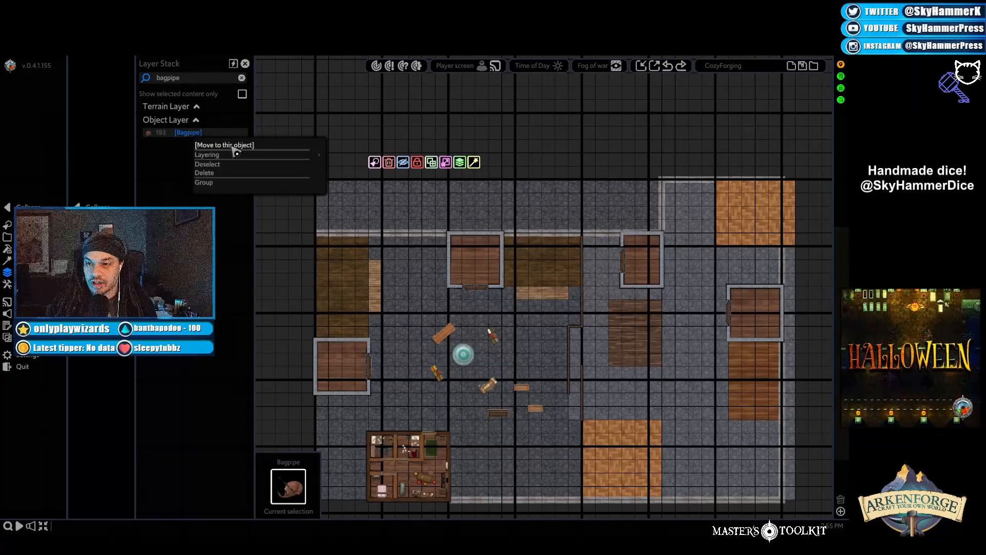
{"action": "left_click", "coordinate": [226, 145]}
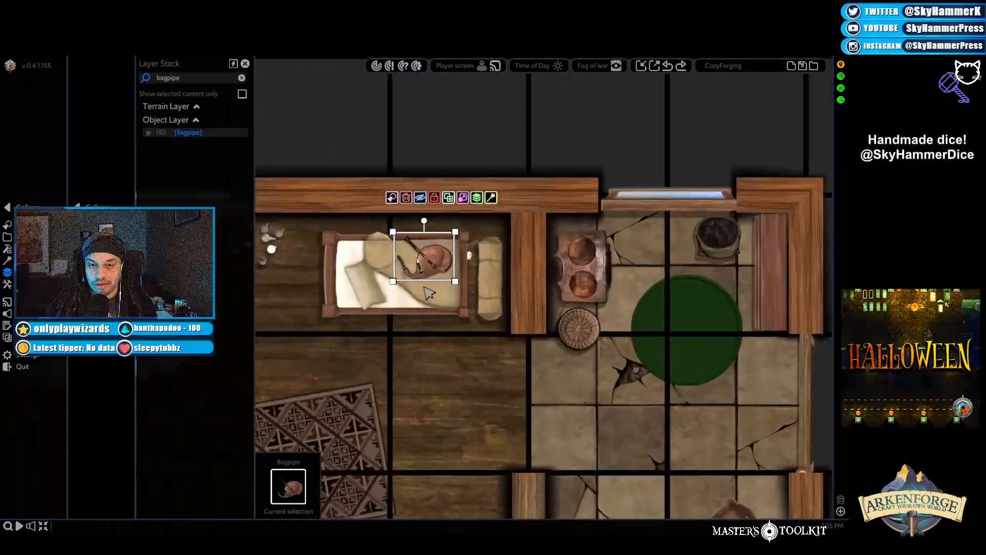
{"action": "right_click", "coordinate": [431, 266]}
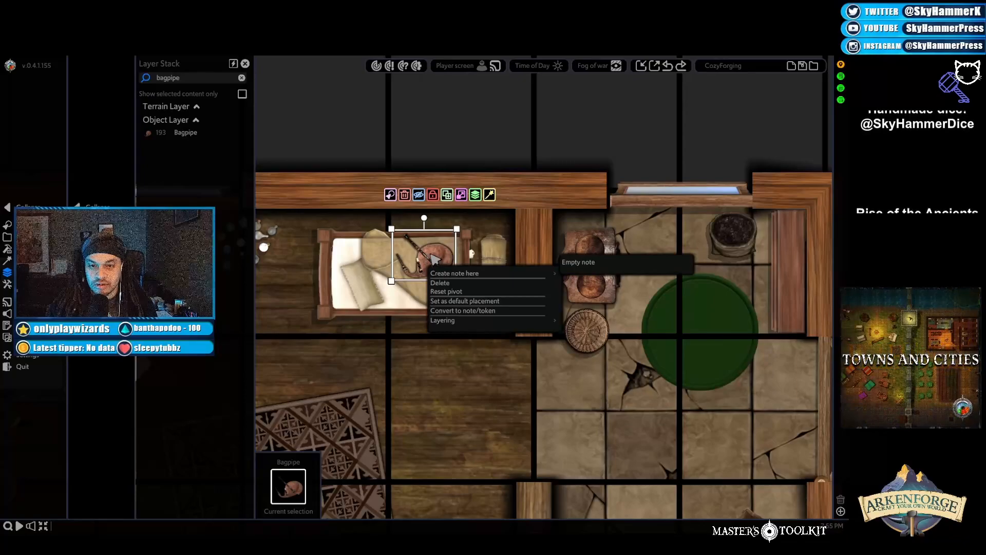
{"action": "left_click", "coordinate": [358, 295]}
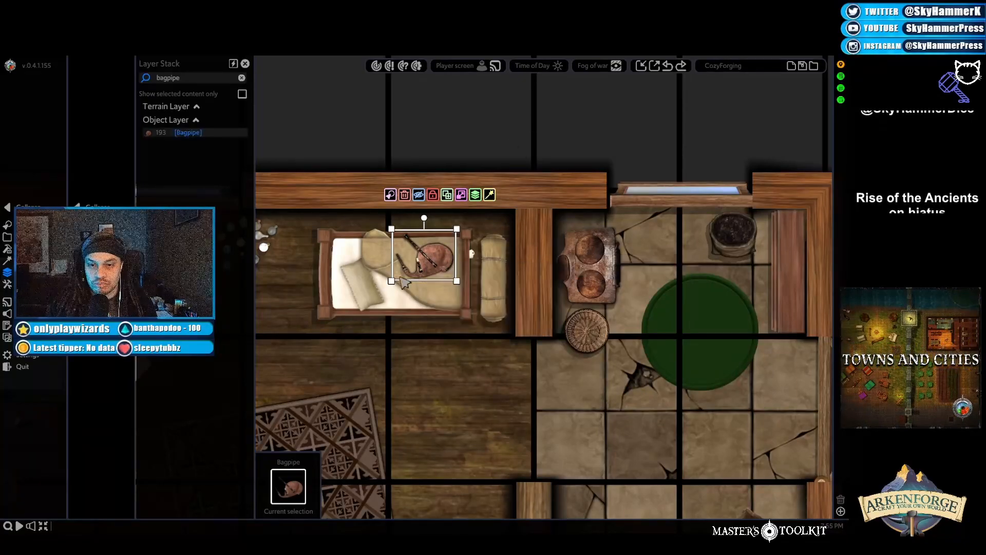
{"action": "left_click", "coordinate": [375, 145]}
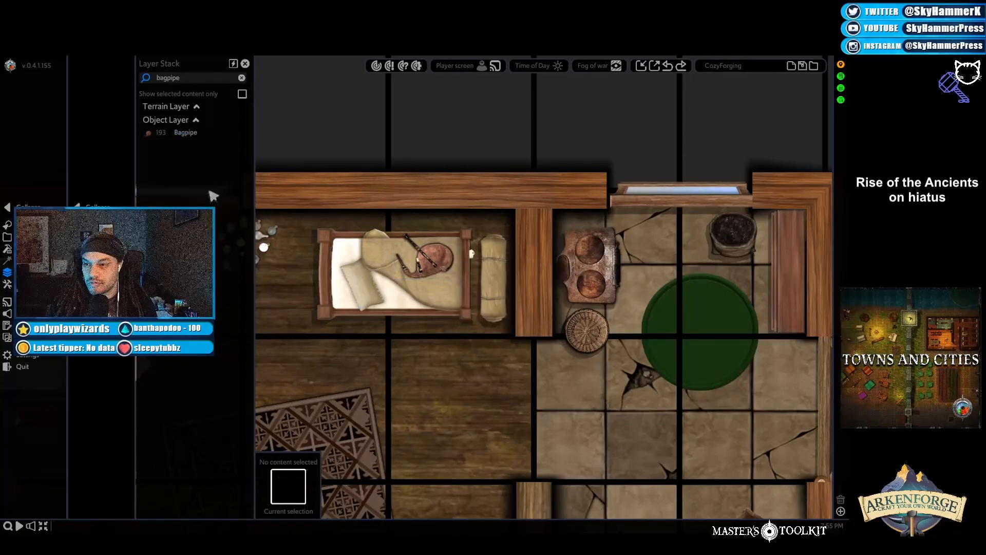
{"action": "left_click", "coordinate": [186, 133]}
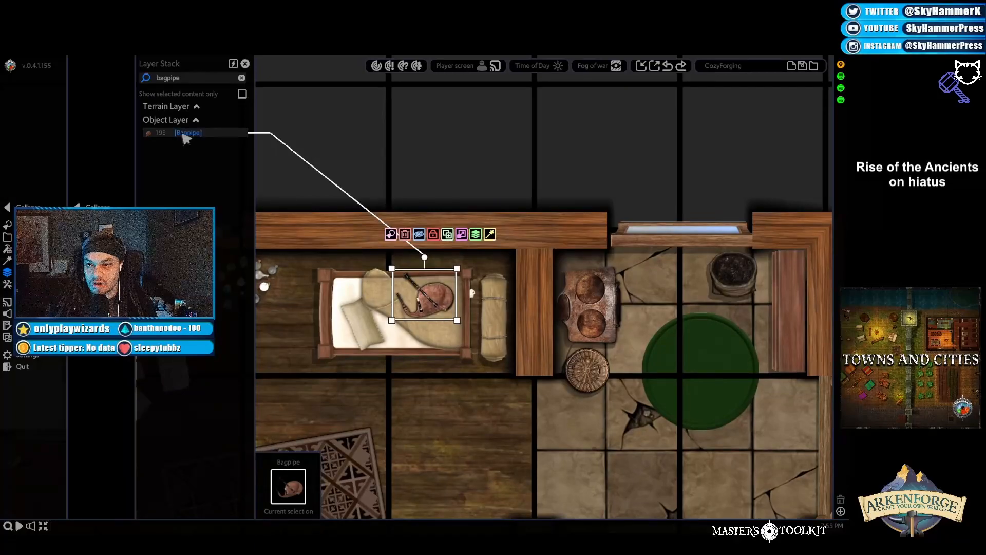
Step: Clear the Layer Stack search, select Box (wood) entry 35 in the Object Layer and jump to it on the map
{"action": "double_click", "coordinate": [185, 84]}
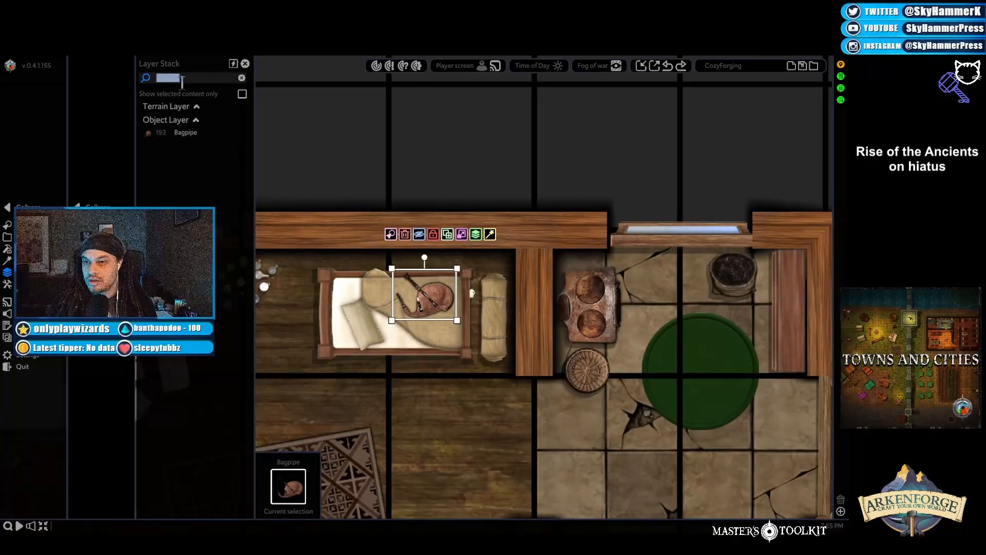
{"action": "key", "text": "BackSpace"}
{"action": "scroll", "coordinate": [203, 416], "scroll_direction": "down", "scroll_amount": 8}
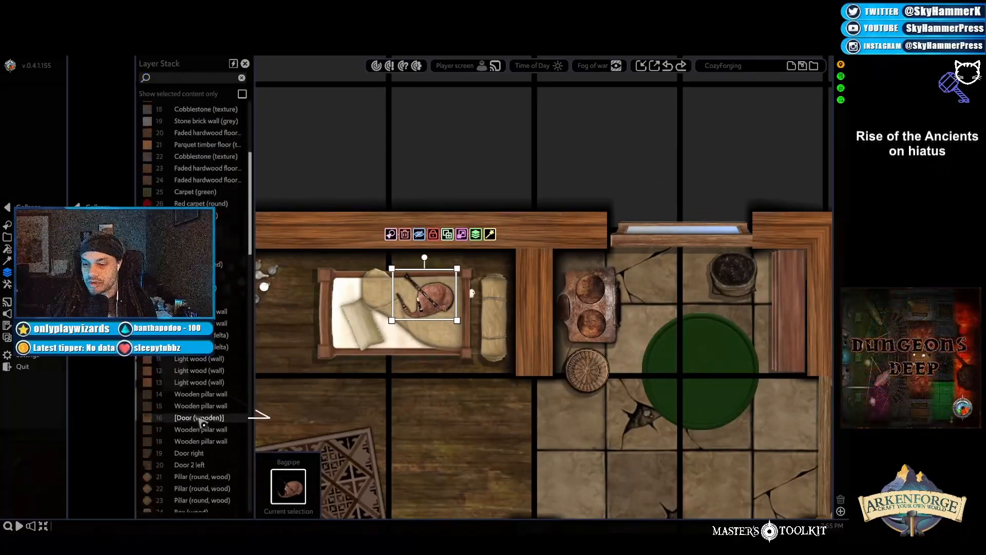
{"action": "scroll", "coordinate": [203, 423], "scroll_direction": "down", "scroll_amount": 3}
{"action": "left_click", "coordinate": [194, 420]}
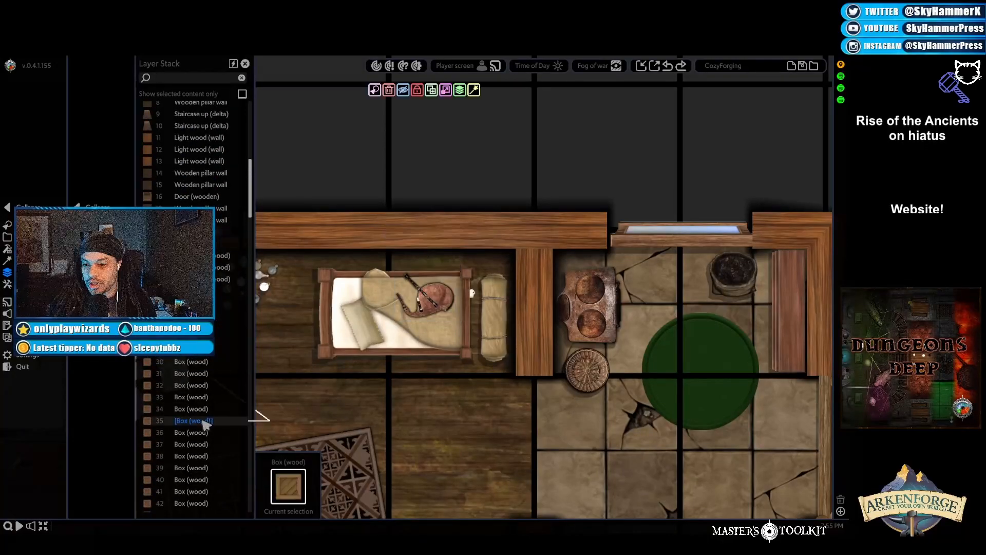
{"action": "double_click", "coordinate": [194, 420]}
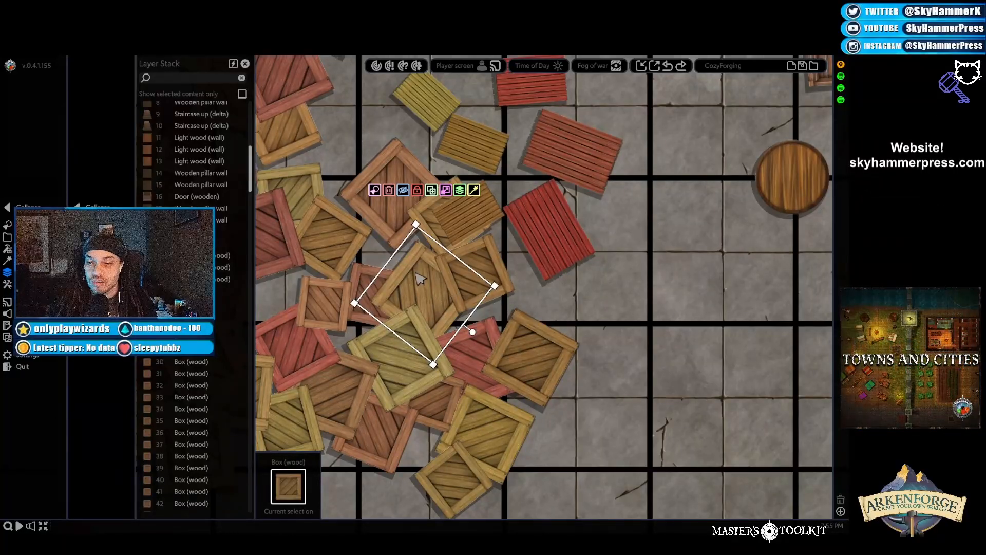
{"action": "scroll", "coordinate": [200, 215], "scroll_direction": "up", "scroll_amount": 5}
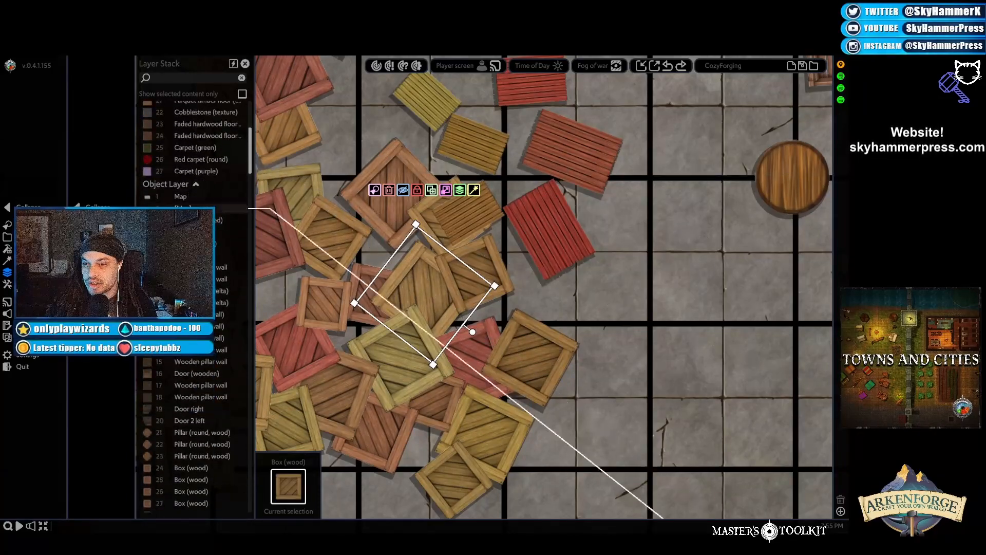
Step: Collapse and re-expand the Object Layer in the Layer Stack, toggling the selected-content-only filter on and off
{"action": "left_click", "coordinate": [196, 185]}
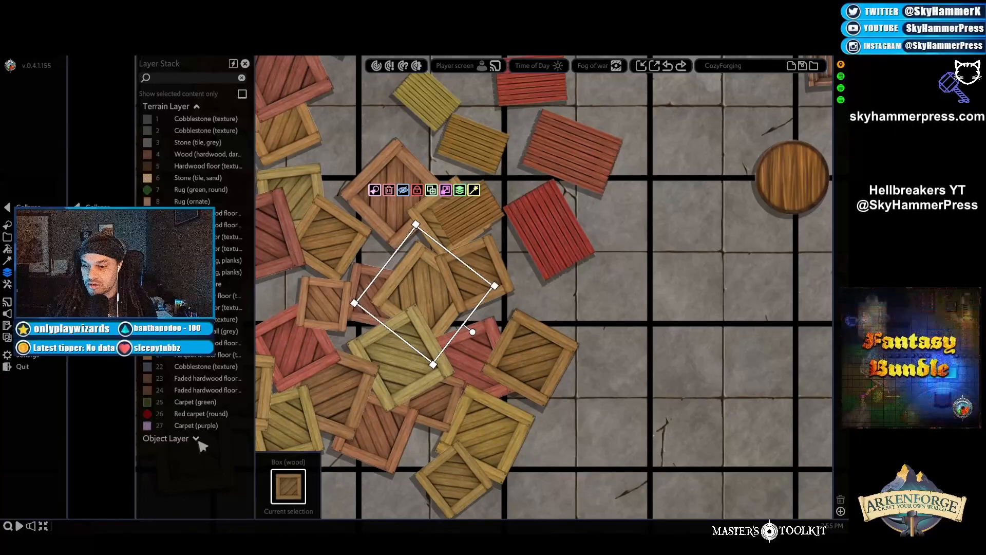
{"action": "scroll", "coordinate": [384, 328], "scroll_direction": "down", "scroll_amount": 4}
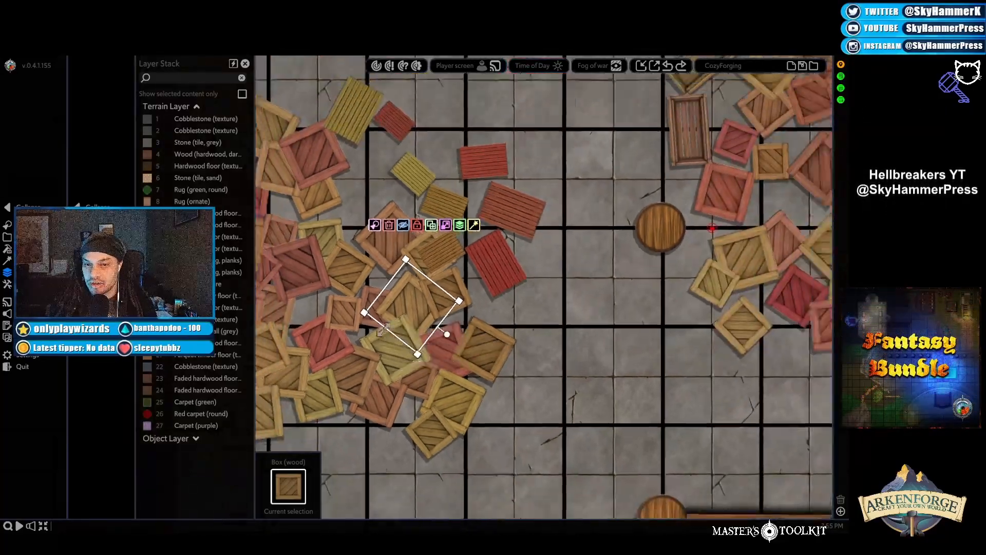
{"action": "scroll", "coordinate": [384, 329], "scroll_direction": "down", "scroll_amount": 3}
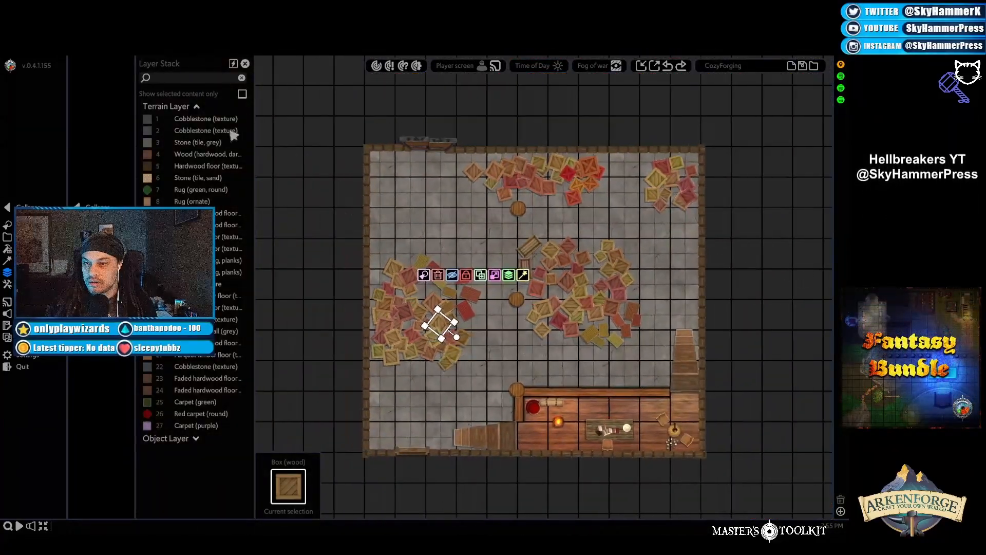
{"action": "left_click", "coordinate": [242, 95]}
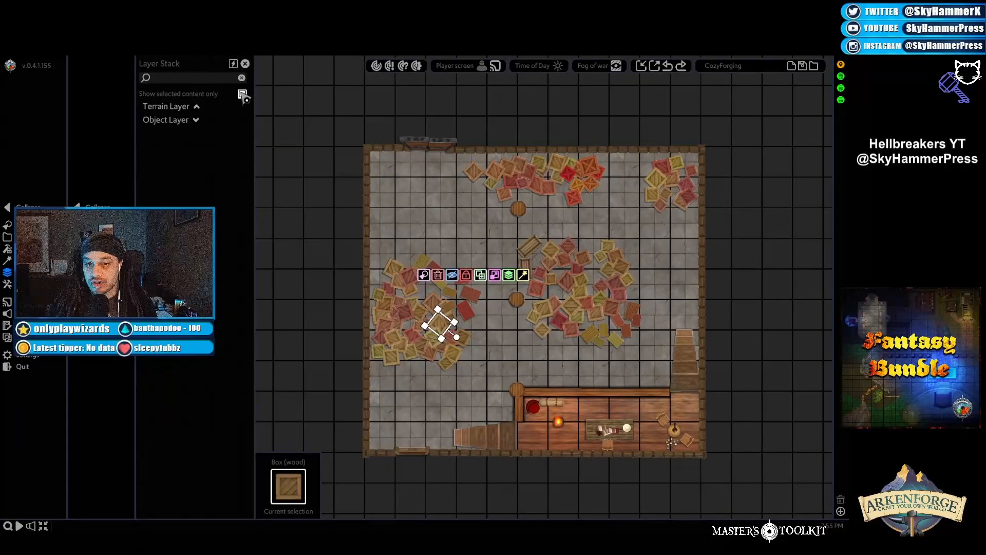
{"action": "left_click", "coordinate": [242, 94]}
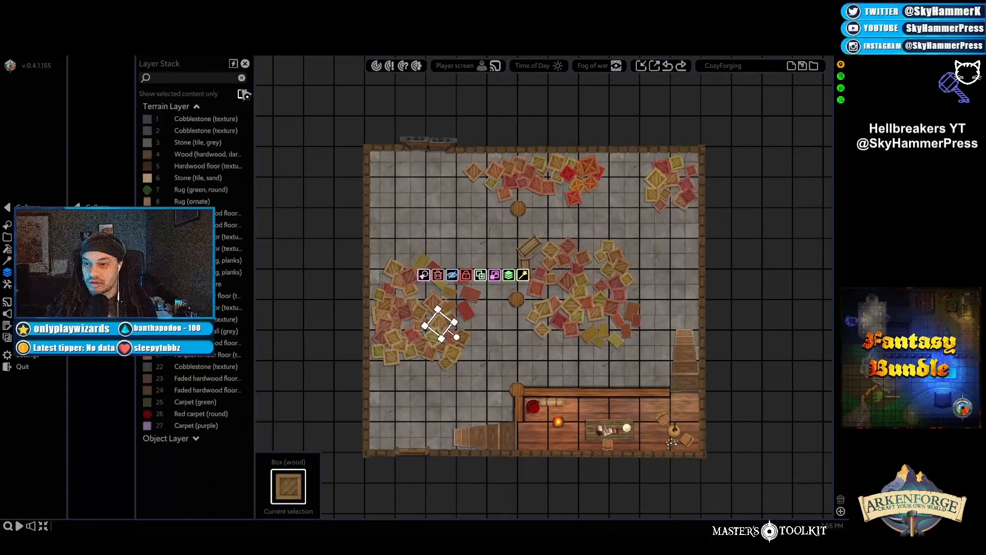
{"action": "left_click", "coordinate": [193, 441]}
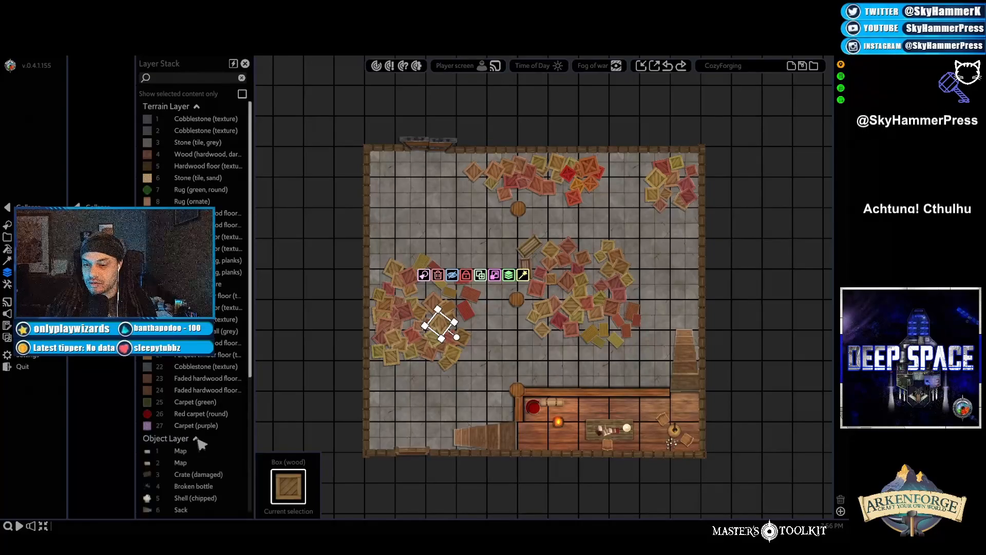
{"action": "left_click", "coordinate": [242, 94]}
{"action": "left_click", "coordinate": [243, 94]}
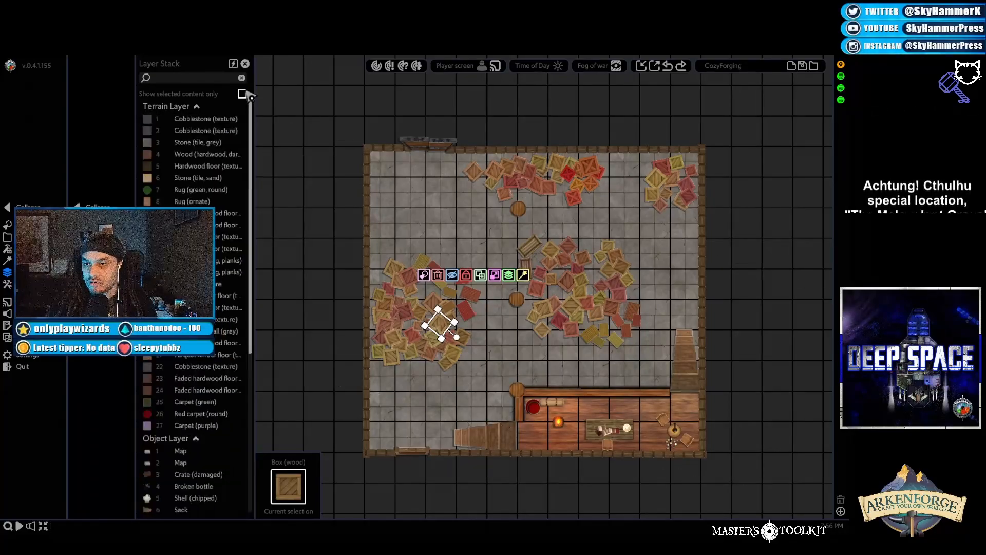
Step: Select Rug (ornate) in the Terrain Layer, toggle the selected-content-only filter on and off, and deselect the rug
{"action": "left_click", "coordinate": [220, 202]}
{"action": "left_click", "coordinate": [243, 95]}
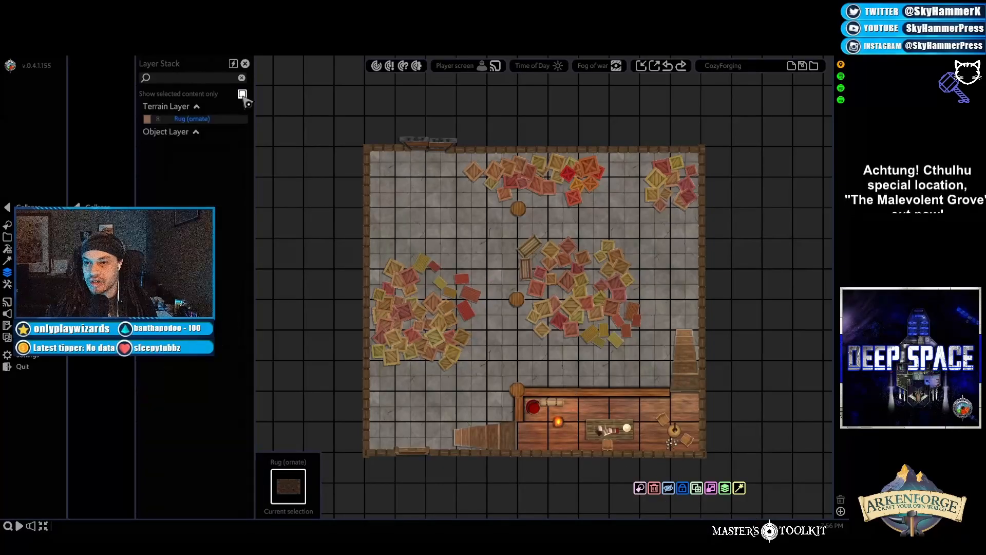
{"action": "left_click", "coordinate": [242, 94]}
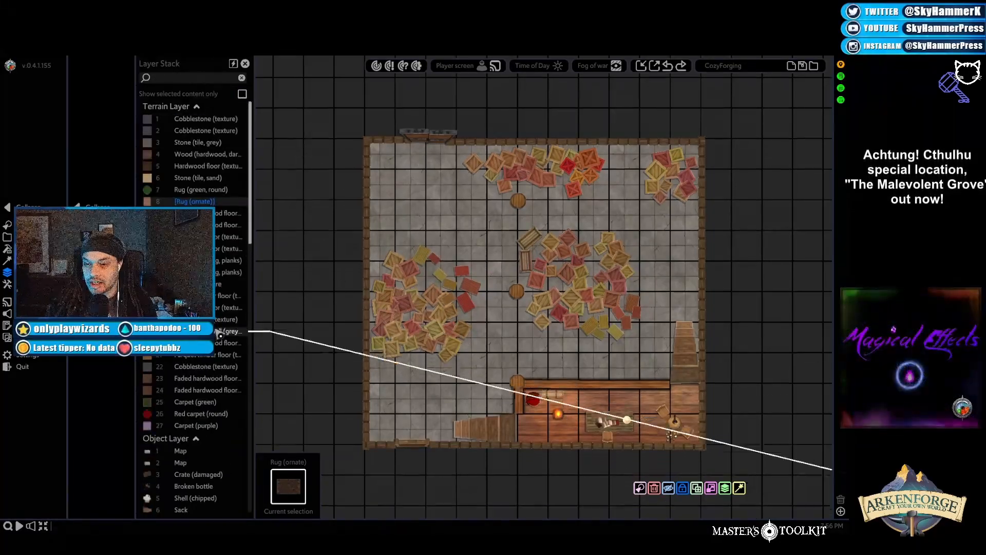
{"action": "scroll", "coordinate": [325, 266], "scroll_direction": "down", "scroll_amount": 6}
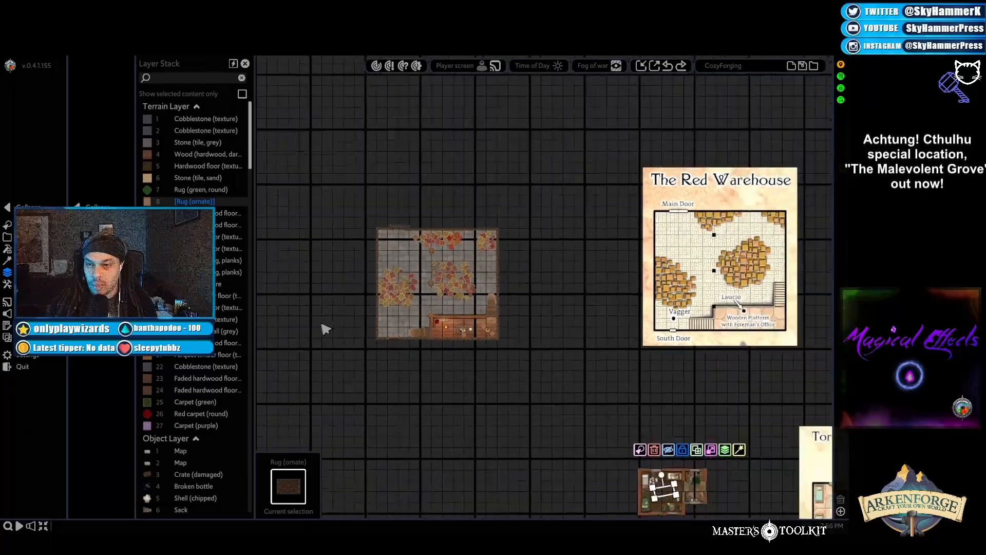
{"action": "left_click", "coordinate": [556, 229]}
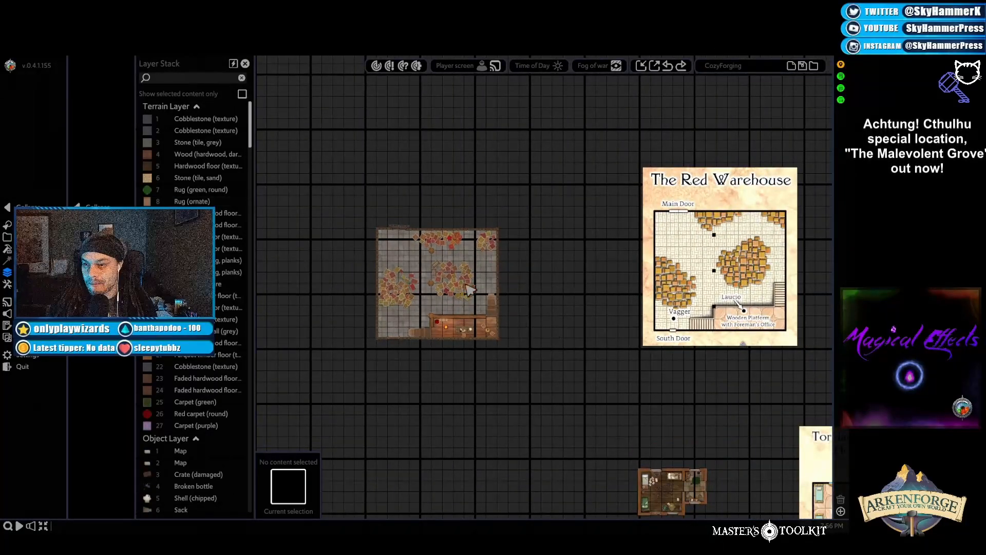
Step: Open the layering settings, show only the terrain layer while viewing the small two-room house, and turn that option off again
{"action": "left_click", "coordinate": [98, 236]}
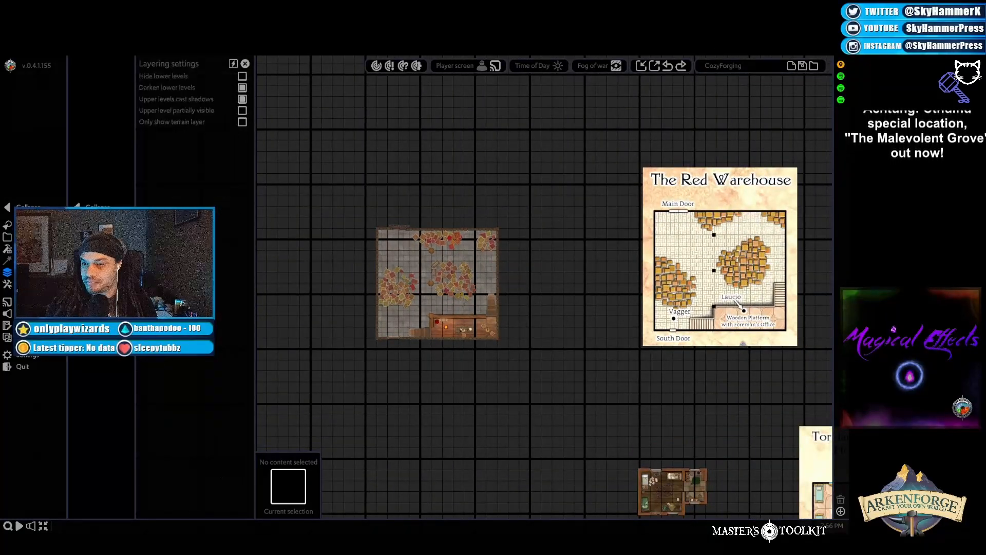
{"action": "key", "text": "d"}
{"action": "key", "text": "s"}
{"action": "left_click", "coordinate": [243, 112]}
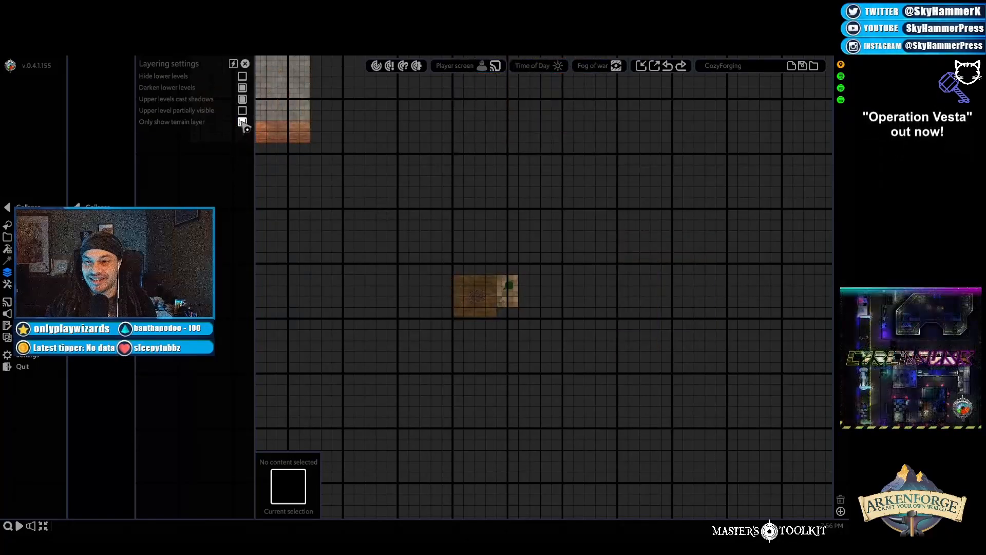
{"action": "scroll", "coordinate": [401, 242], "scroll_direction": "up", "scroll_amount": 5}
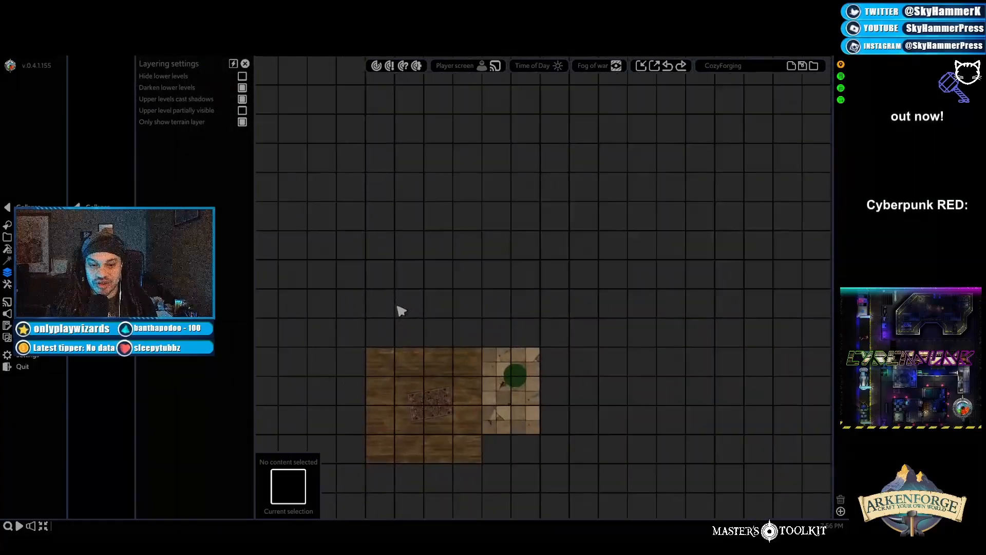
{"action": "key", "text": "s"}
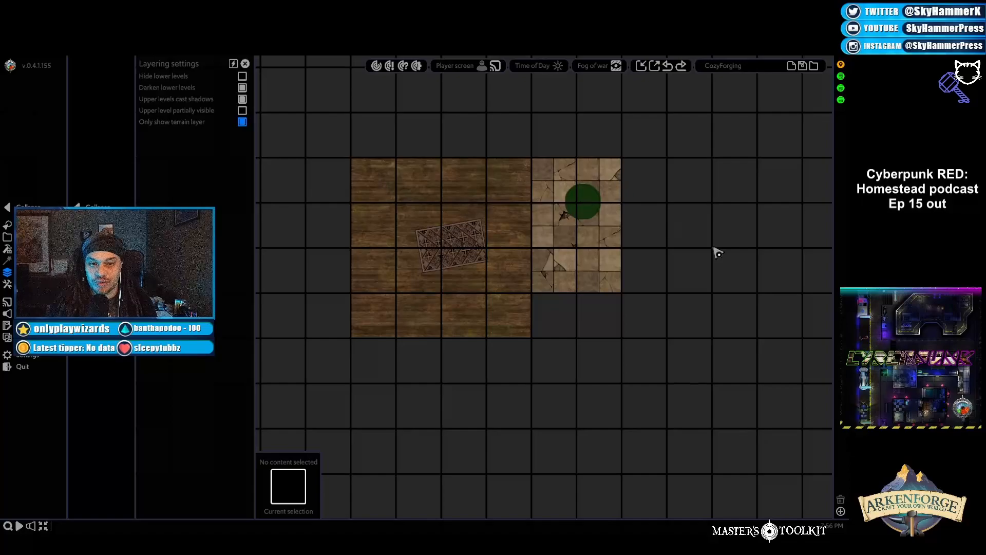
{"action": "key", "text": "t"}
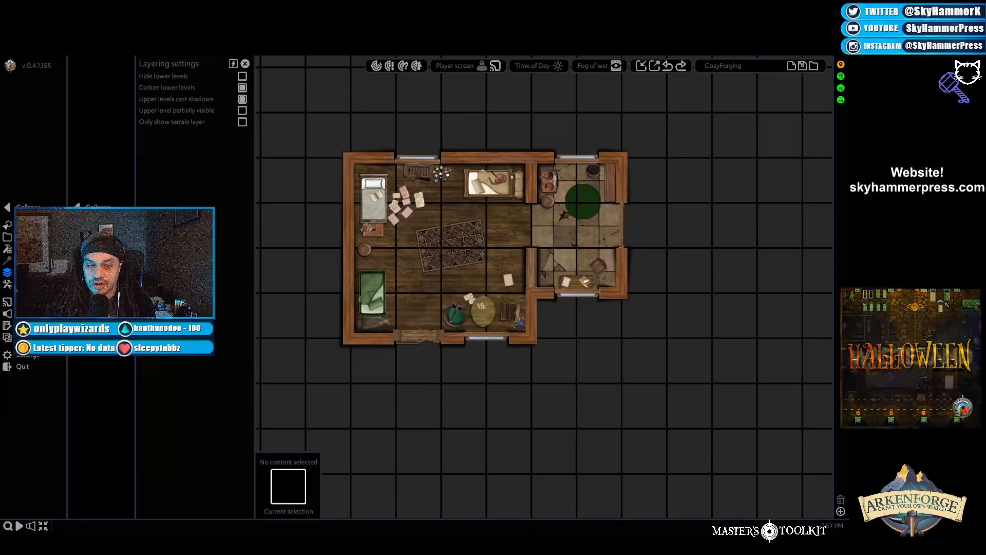
{"action": "scroll", "coordinate": [443, 310], "scroll_direction": "up", "scroll_amount": 3}
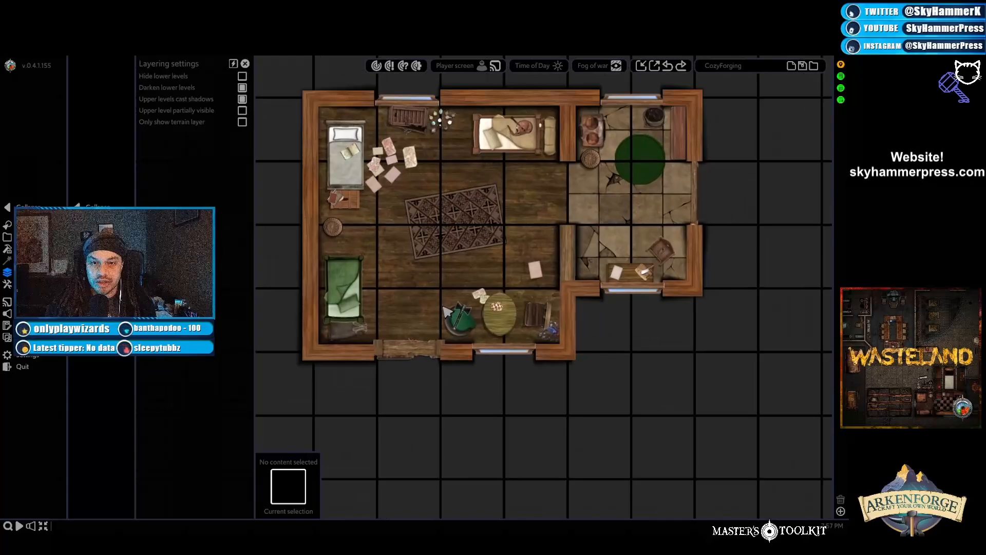
Step: Select the Fireplace (out) object in the wooden house at the market's edge and open its effects options
{"action": "scroll", "coordinate": [444, 309], "scroll_direction": "down", "scroll_amount": 8}
{"action": "scroll", "coordinate": [445, 298], "scroll_direction": "down", "scroll_amount": 8}
{"action": "key", "text": "d"}
{"action": "key", "text": "s"}
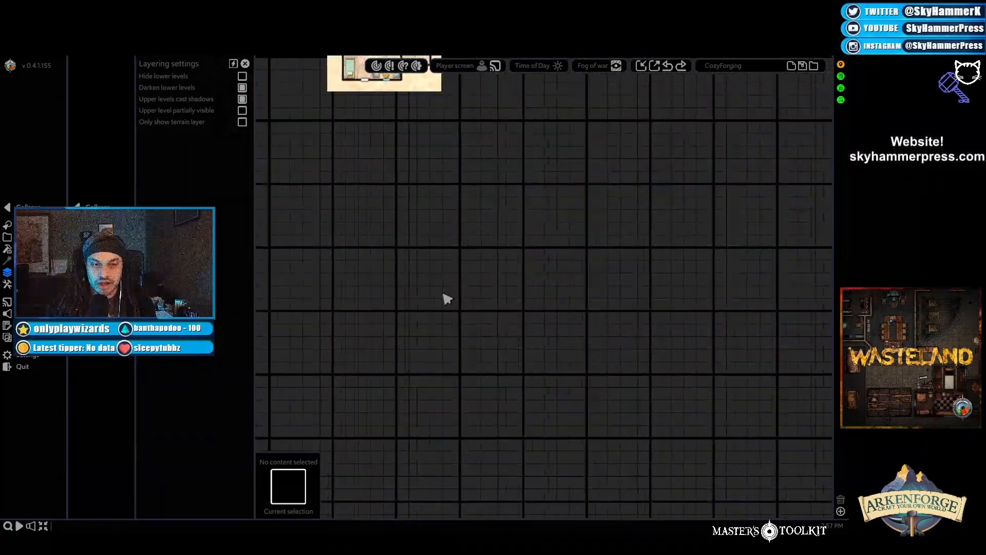
{"action": "key", "text": "w"}
{"action": "scroll", "coordinate": [477, 368], "scroll_direction": "up", "scroll_amount": 8}
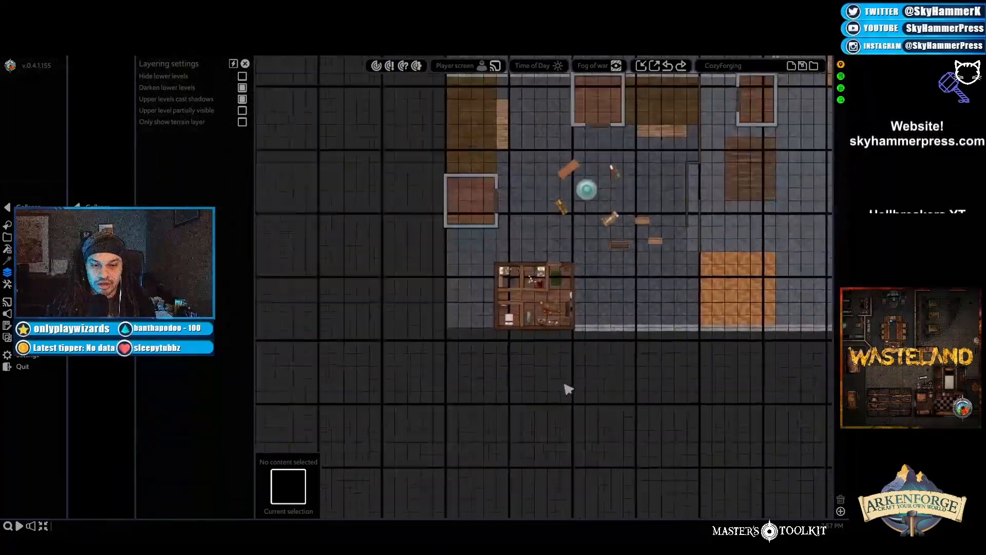
{"action": "scroll", "coordinate": [473, 354], "scroll_direction": "up", "scroll_amount": 5}
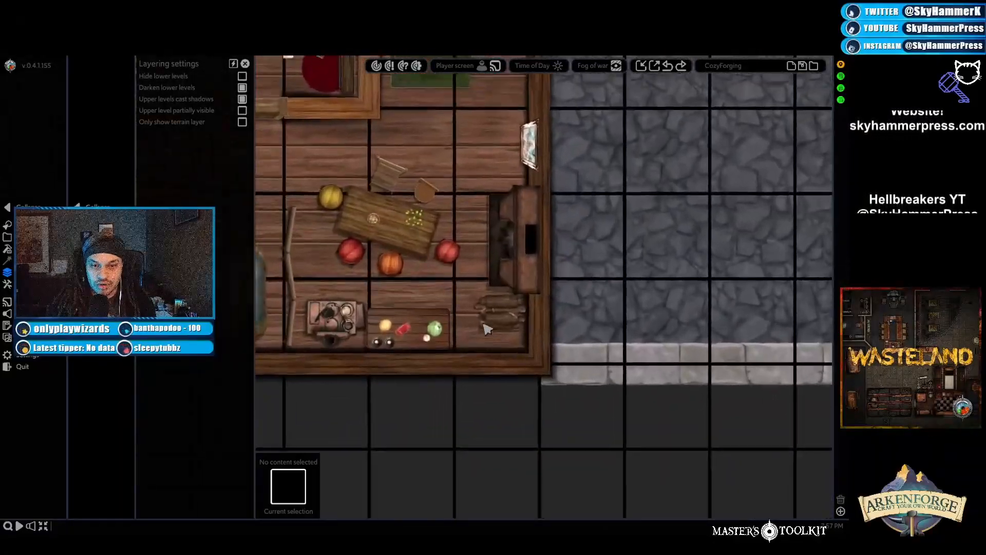
{"action": "left_click", "coordinate": [510, 251]}
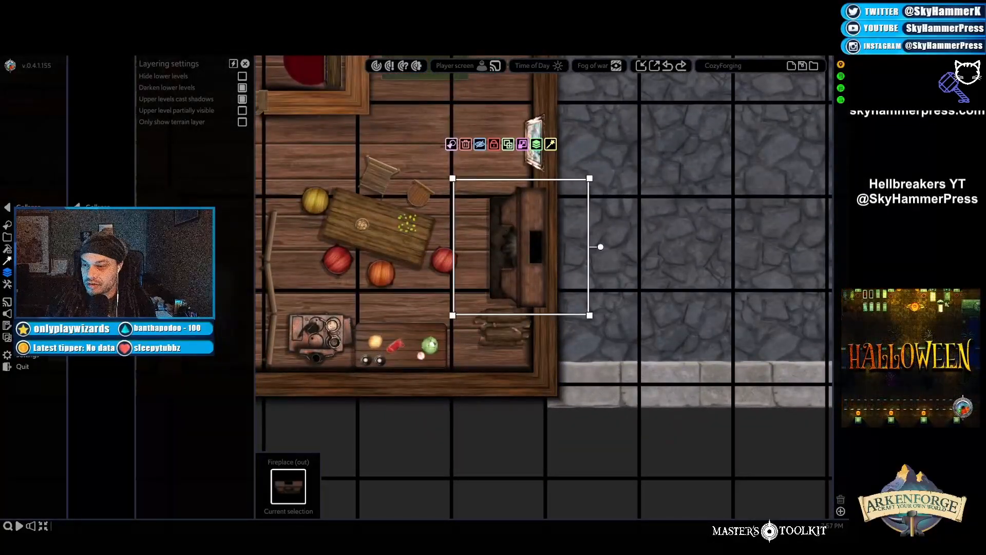
{"action": "left_click", "coordinate": [21, 261]}
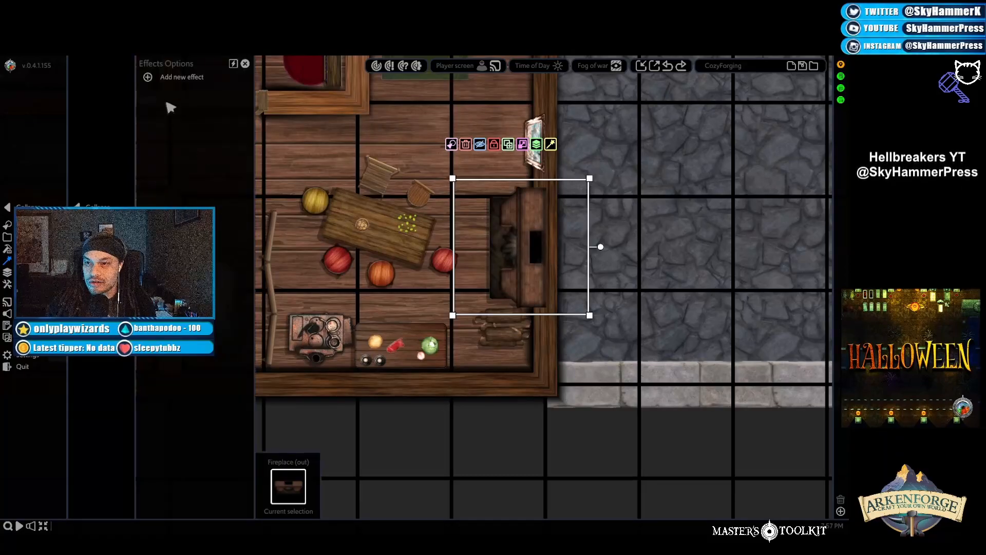
Step: Try a Blink effect at speed 1.40 on the fireplace and remove it
{"action": "left_click", "coordinate": [147, 77]}
{"action": "left_click", "coordinate": [159, 97]}
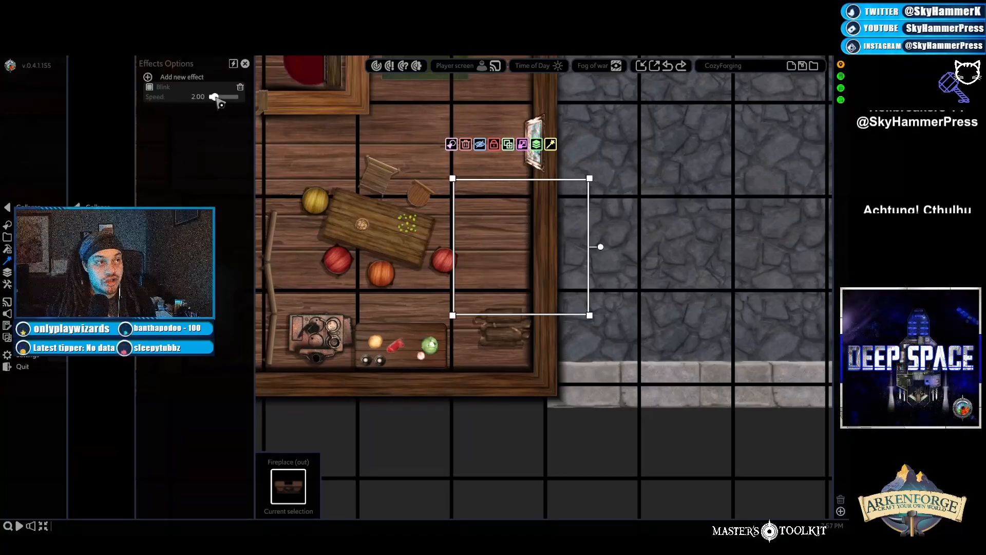
{"action": "left_click_drag", "start_coordinate": [215, 97], "coordinate": [214, 97]}
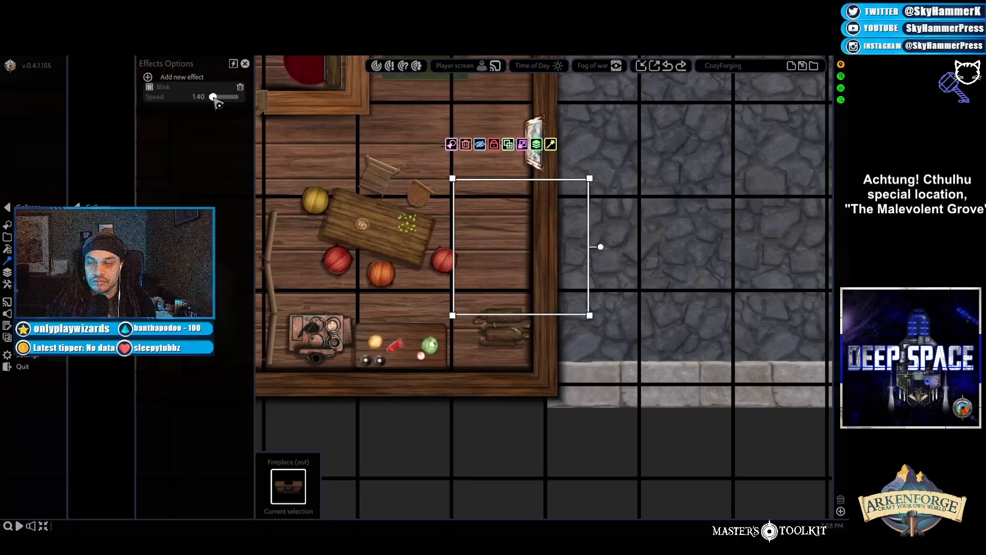
{"action": "left_click", "coordinate": [240, 87]}
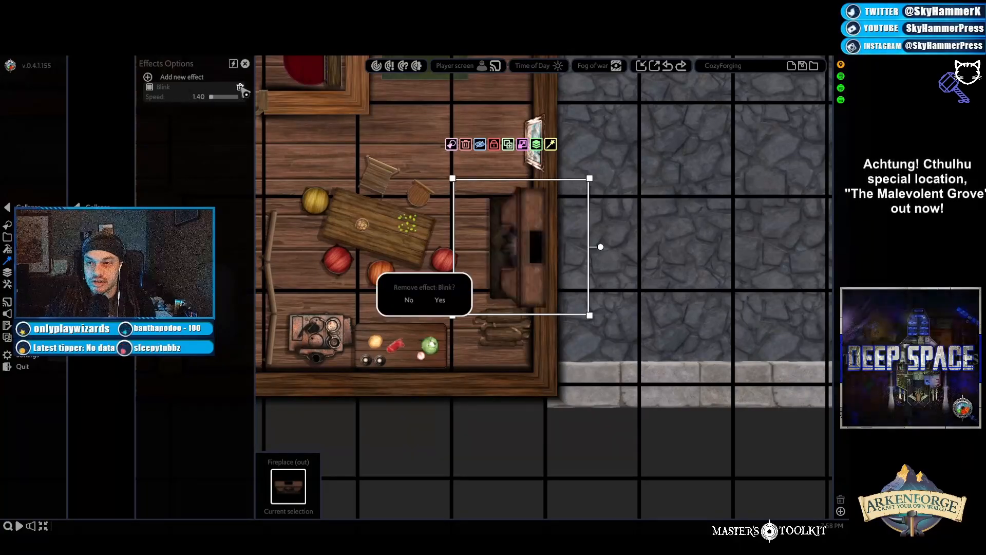
{"action": "left_click", "coordinate": [441, 299]}
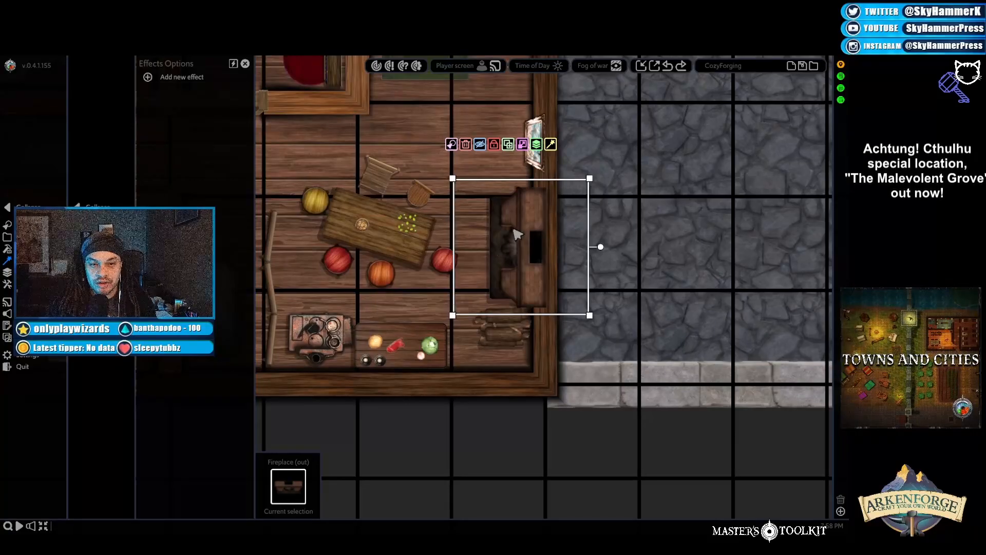
Step: Try the Light - Flicker effect on the fireplace and remove it
{"action": "scroll", "coordinate": [567, 259], "scroll_direction": "down", "scroll_amount": 3}
{"action": "key", "text": "w"}
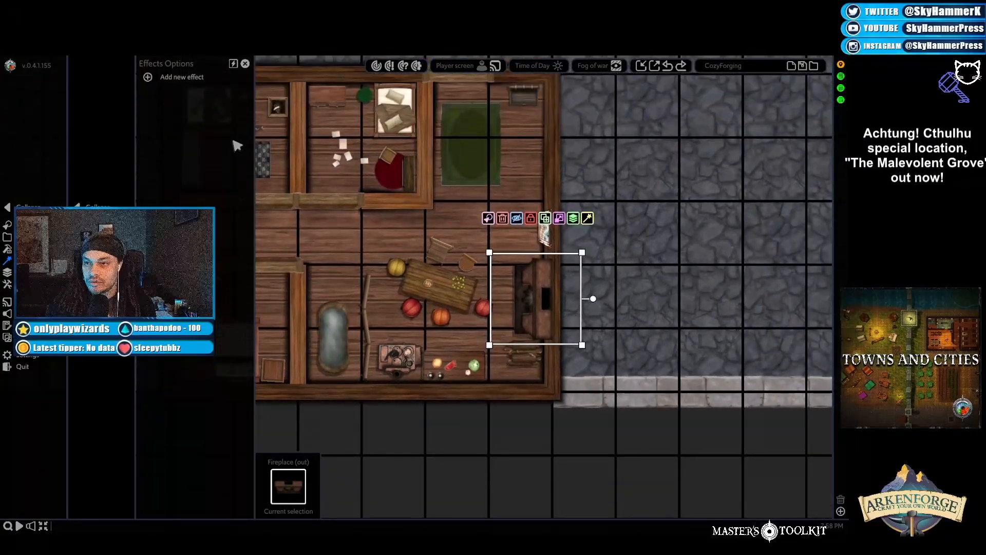
{"action": "left_click", "coordinate": [149, 77]}
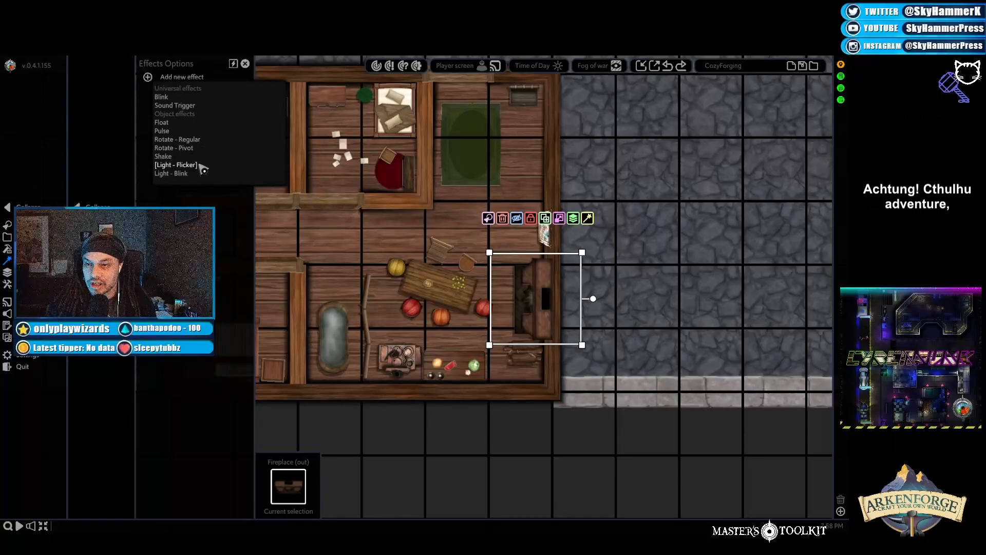
{"action": "left_click", "coordinate": [200, 167]}
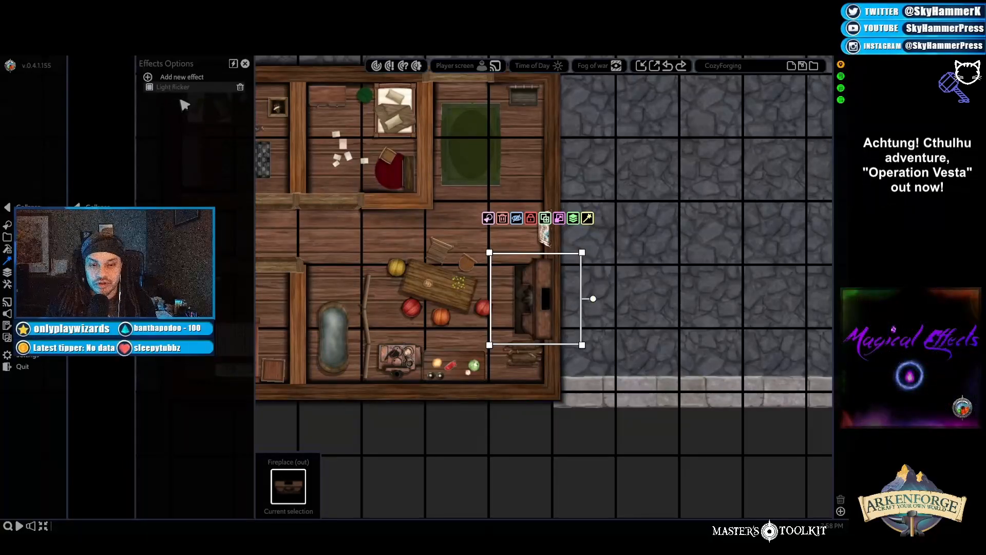
{"action": "left_click", "coordinate": [240, 89]}
{"action": "left_click", "coordinate": [441, 304]}
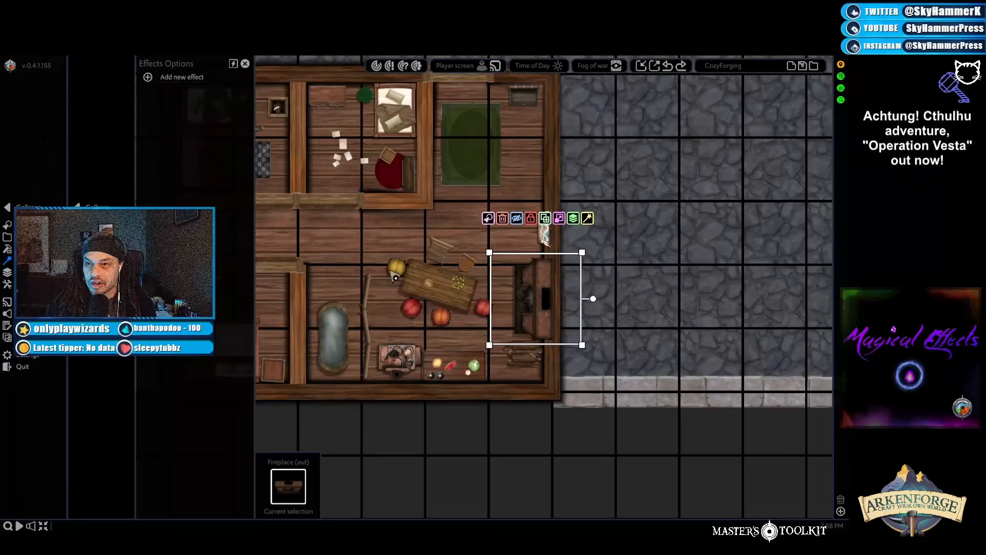
Step: Apply a Float effect to the fireplace with direction 259, distance 6.65 and time 16.25, and remove the effect
{"action": "left_click", "coordinate": [150, 78]}
{"action": "left_click", "coordinate": [181, 131]}
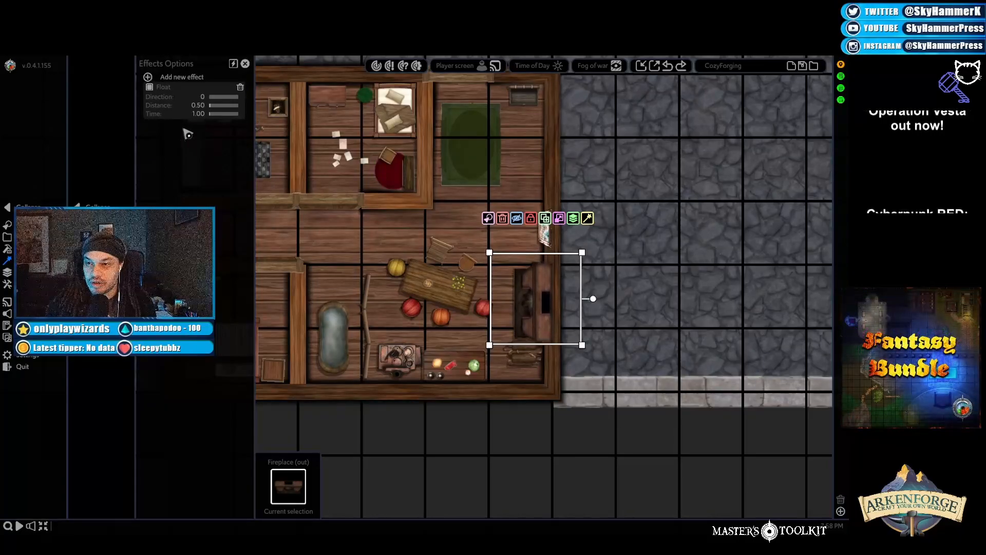
{"action": "mouse_move", "coordinate": [212, 98]}
{"action": "left_mouse_down"}
{"action": "mouse_move", "coordinate": [235, 98]}
{"action": "mouse_move", "coordinate": [229, 105]}
{"action": "left_mouse_up"}
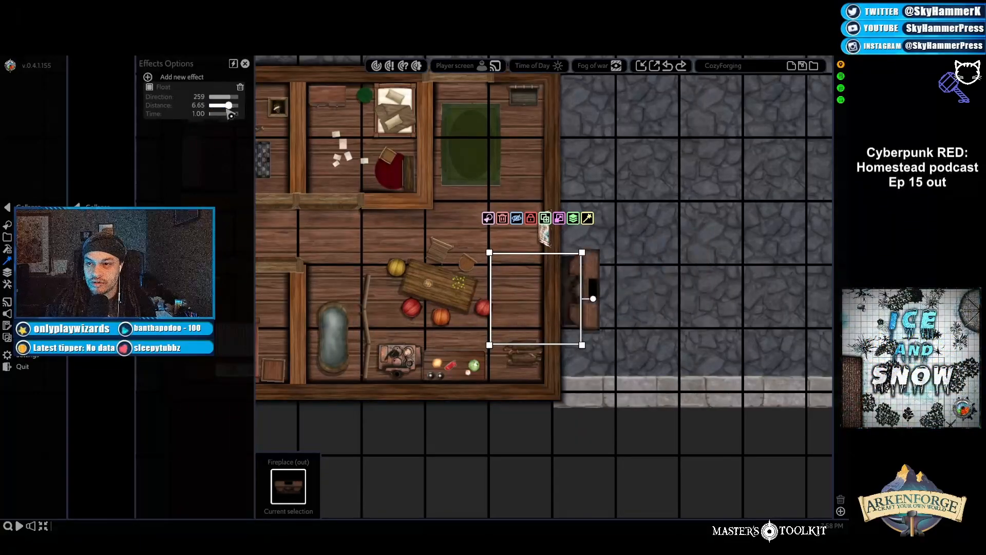
{"action": "left_click_drag", "start_coordinate": [229, 113], "coordinate": [226, 114]}
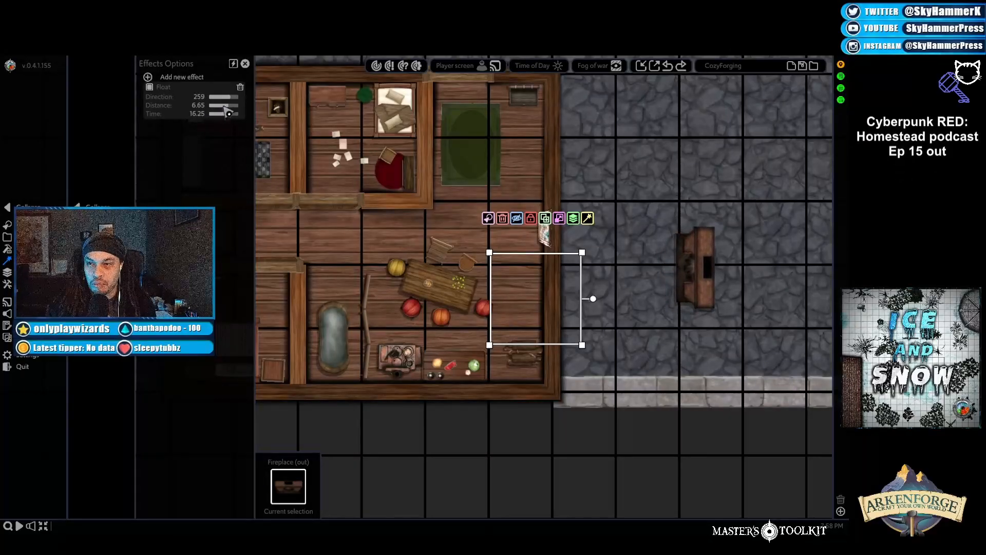
{"action": "left_click", "coordinate": [240, 86]}
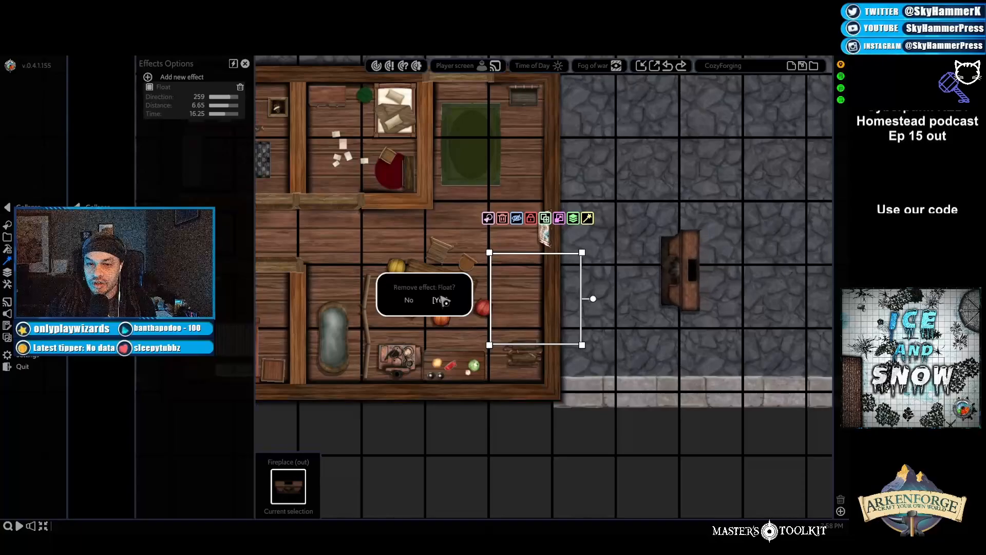
{"action": "left_click", "coordinate": [440, 300]}
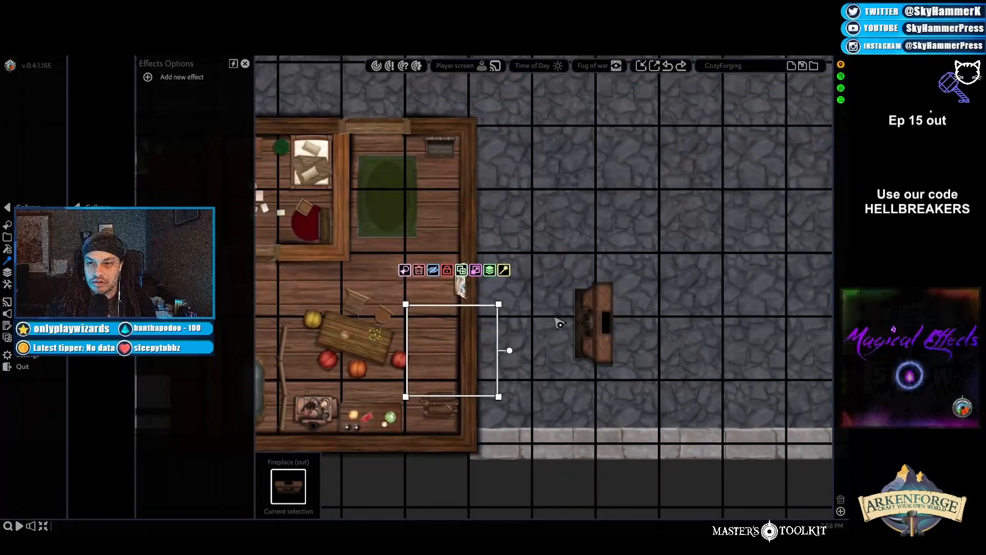
Step: Move the fireplace back against the east wall inside the wooden house and clear the selection
{"action": "left_click_drag", "start_coordinate": [580, 326], "coordinate": [437, 349]}
{"action": "left_click", "coordinate": [556, 304]}
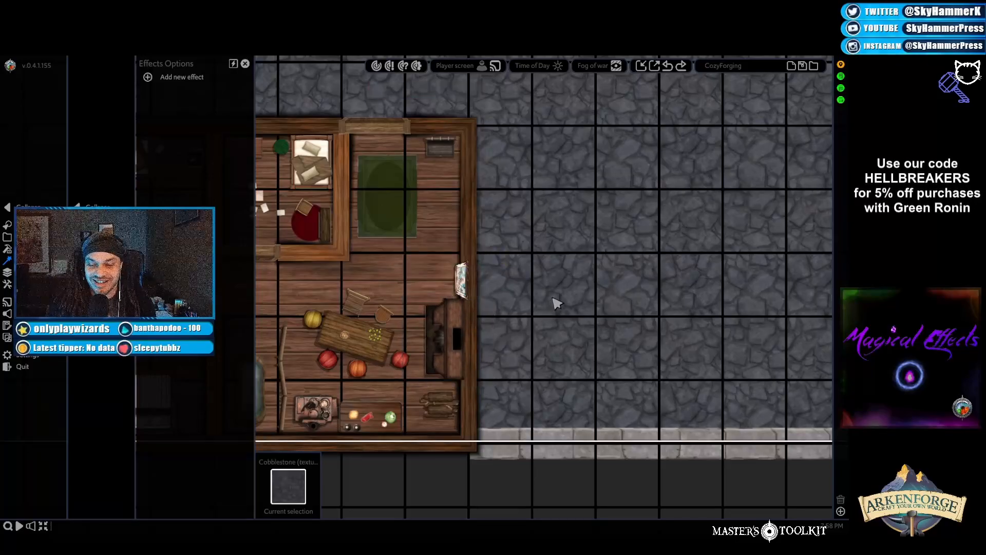
{"action": "scroll", "coordinate": [571, 273], "scroll_direction": "down", "scroll_amount": 3}
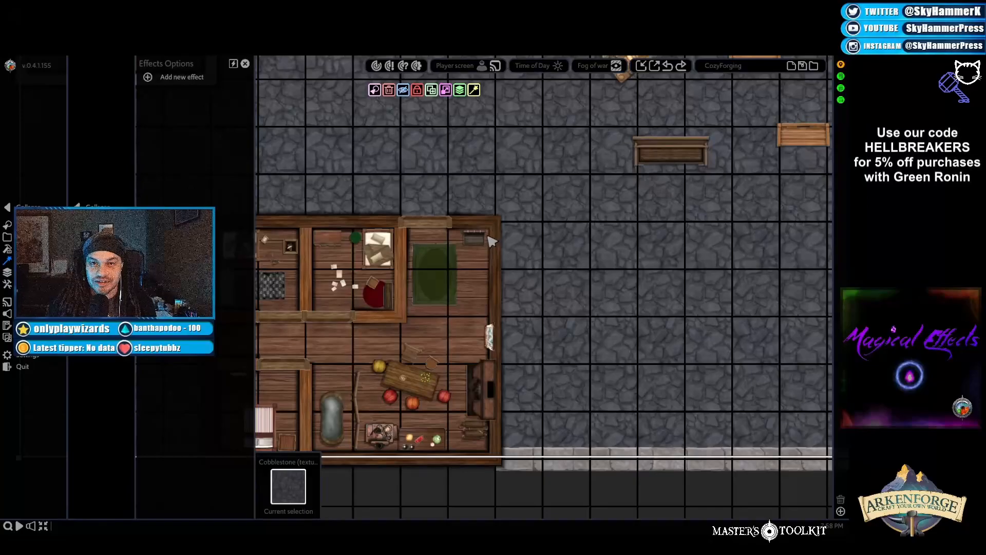
{"action": "scroll", "coordinate": [503, 257], "scroll_direction": "down", "scroll_amount": 1}
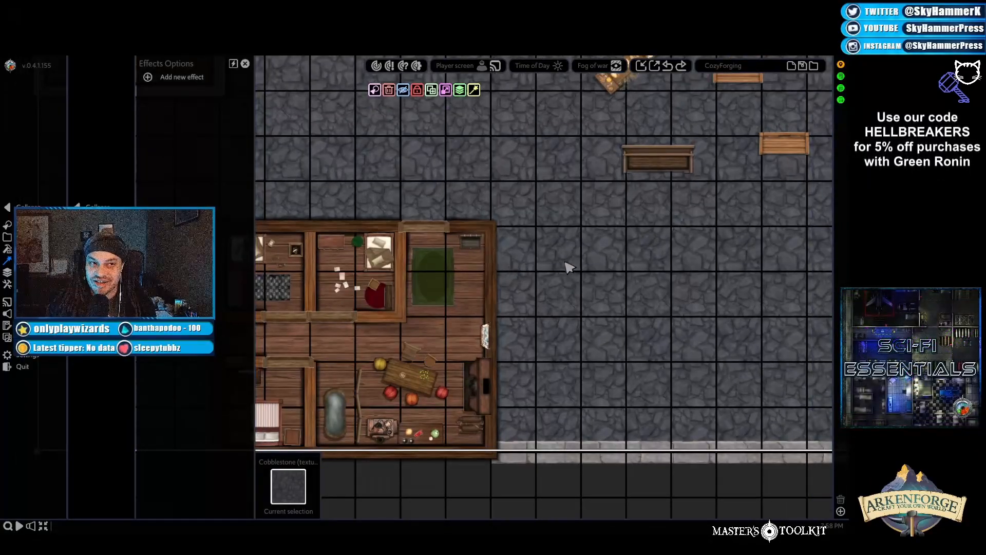
{"action": "scroll", "coordinate": [568, 268], "scroll_direction": "down", "scroll_amount": 4}
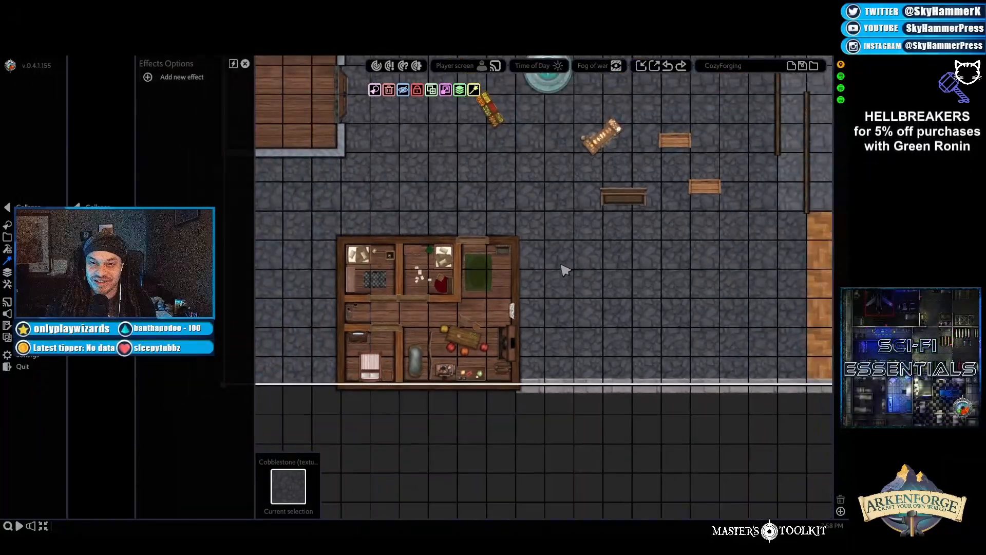
{"action": "left_click", "coordinate": [598, 483]}
Step: Select the white fountain in the middle of the market square and open its light options
{"action": "scroll", "coordinate": [541, 343], "scroll_direction": "up", "scroll_amount": 4}
{"action": "middle_click_drag", "start_coordinate": [536, 338], "coordinate": [473, 406]}
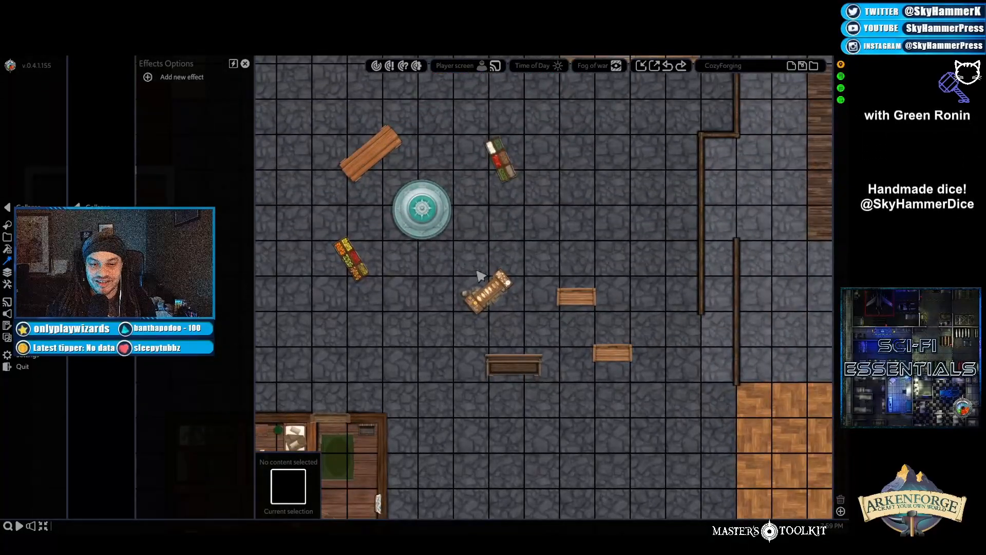
{"action": "scroll", "coordinate": [452, 289], "scroll_direction": "up", "scroll_amount": 2}
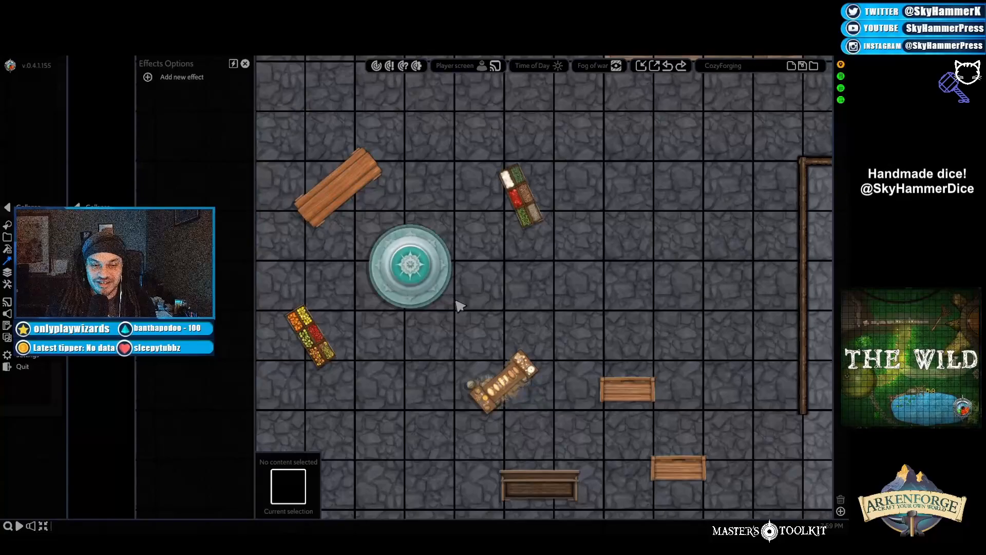
{"action": "scroll", "coordinate": [459, 306], "scroll_direction": "down", "scroll_amount": 3}
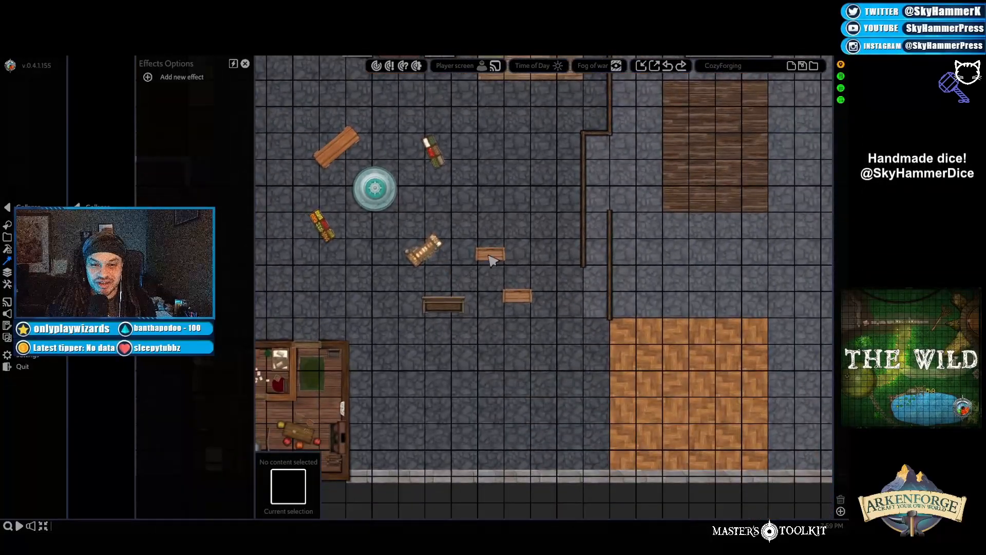
{"action": "key", "text": "a"}
{"action": "key", "text": "w"}
{"action": "scroll", "coordinate": [469, 271], "scroll_direction": "up", "scroll_amount": 2}
{"action": "scroll", "coordinate": [473, 276], "scroll_direction": "down", "scroll_amount": 2}
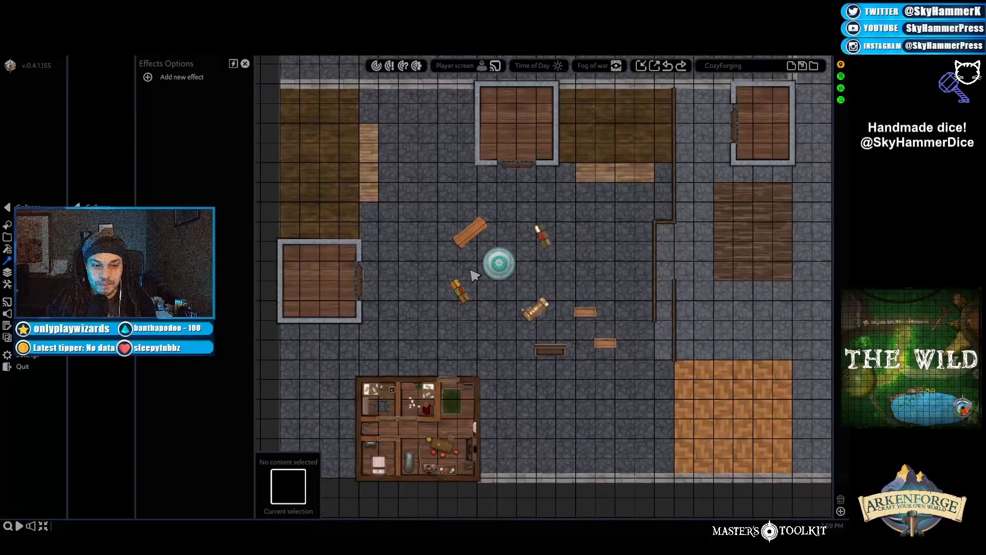
{"action": "scroll", "coordinate": [473, 276], "scroll_direction": "up", "scroll_amount": 3}
{"action": "scroll", "coordinate": [477, 272], "scroll_direction": "up", "scroll_amount": 1}
{"action": "key", "text": "w"}
{"action": "key", "text": "s"}
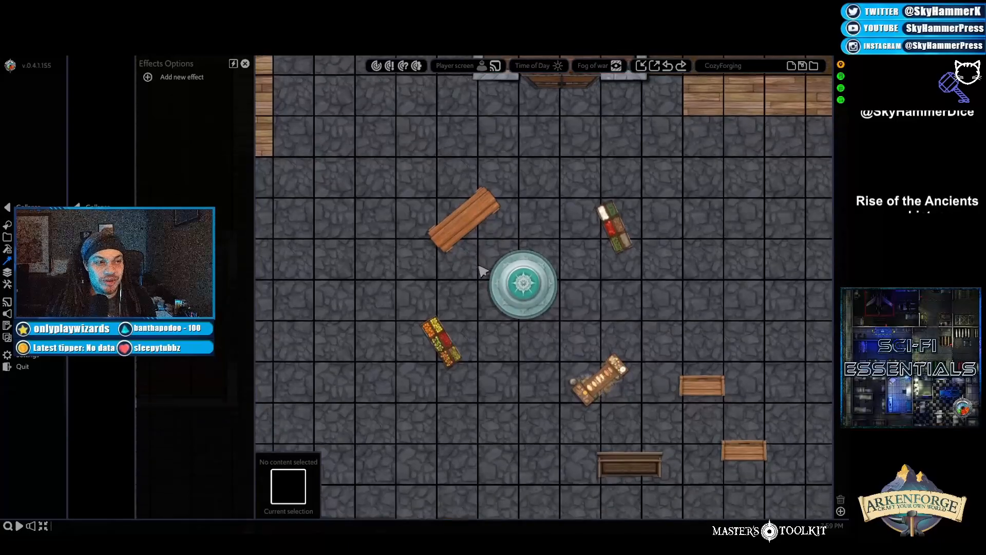
{"action": "scroll", "coordinate": [483, 275], "scroll_direction": "up", "scroll_amount": 3}
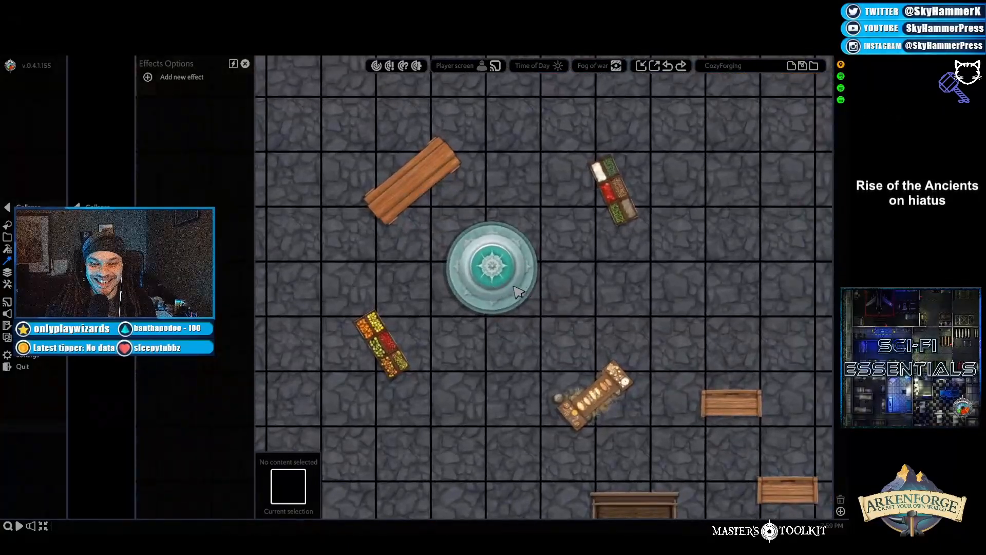
{"action": "left_click", "coordinate": [497, 261]}
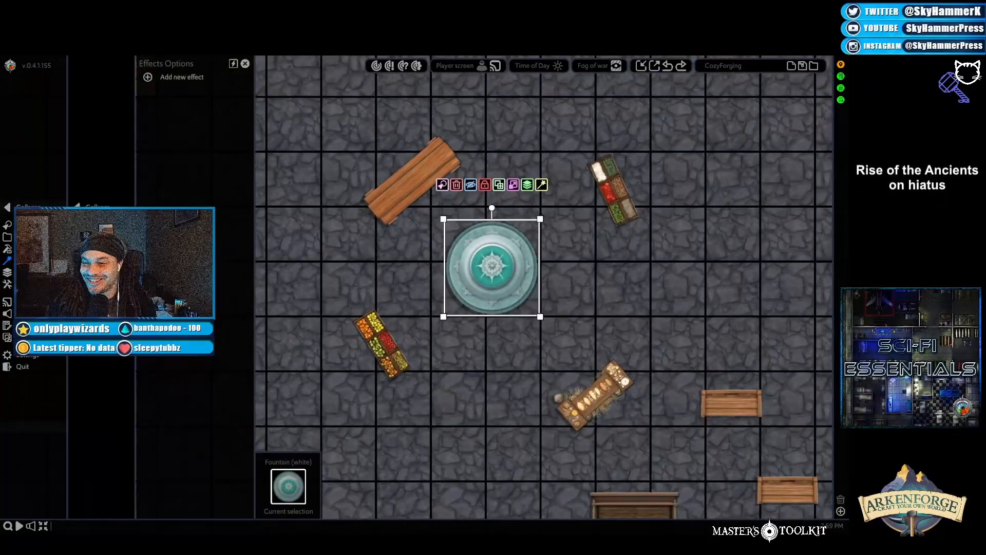
{"action": "left_click", "coordinate": [97, 237]}
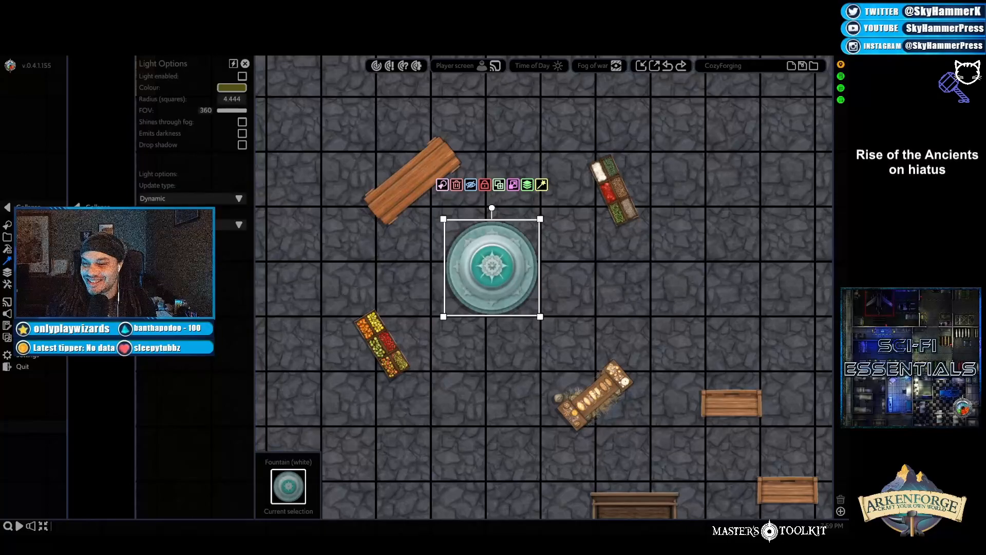
Step: Toggle the fountain's light on and off several times, leaving the light enabled
{"action": "left_click", "coordinate": [242, 76]}
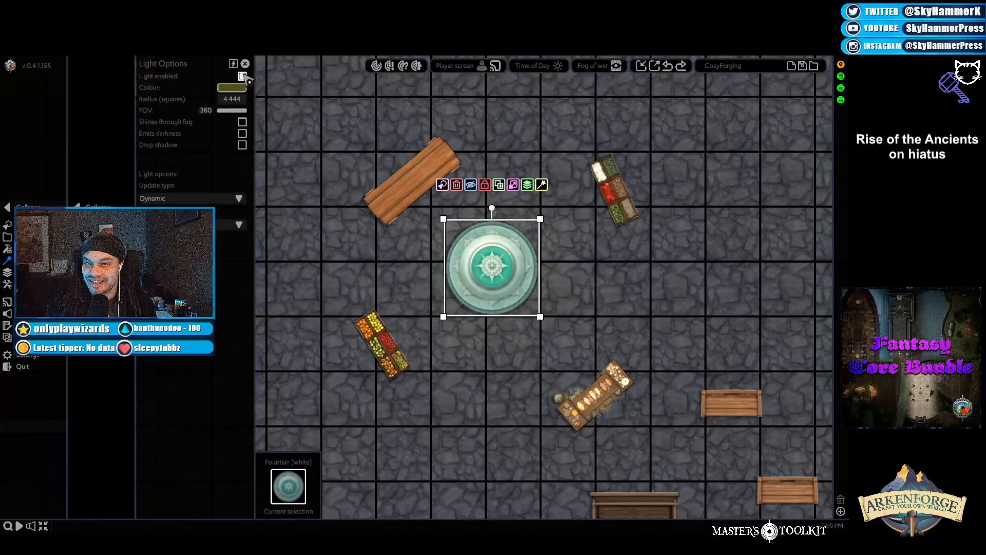
{"action": "left_click", "coordinate": [243, 76]}
{"action": "left_click", "coordinate": [244, 76]}
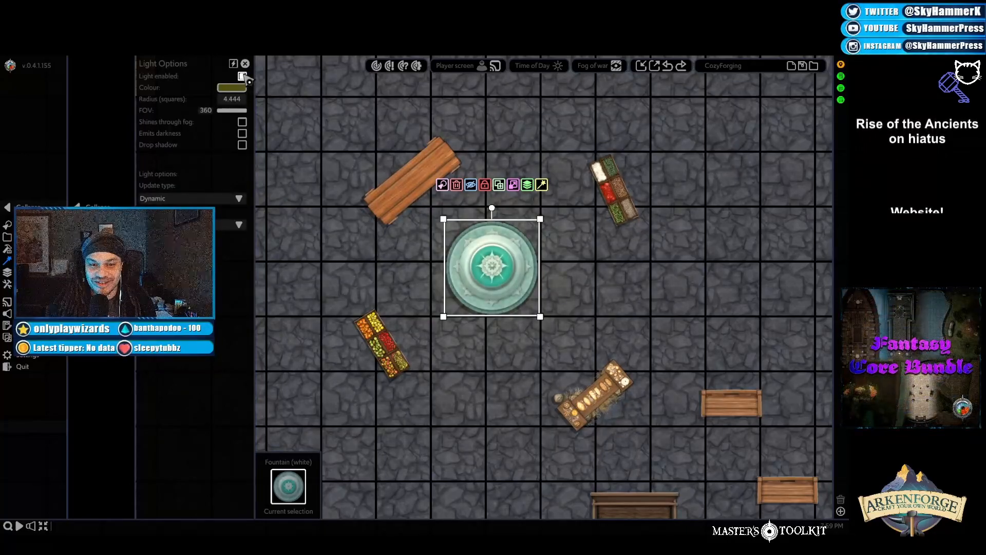
{"action": "left_click", "coordinate": [244, 76]}
{"action": "left_click", "coordinate": [244, 76]}
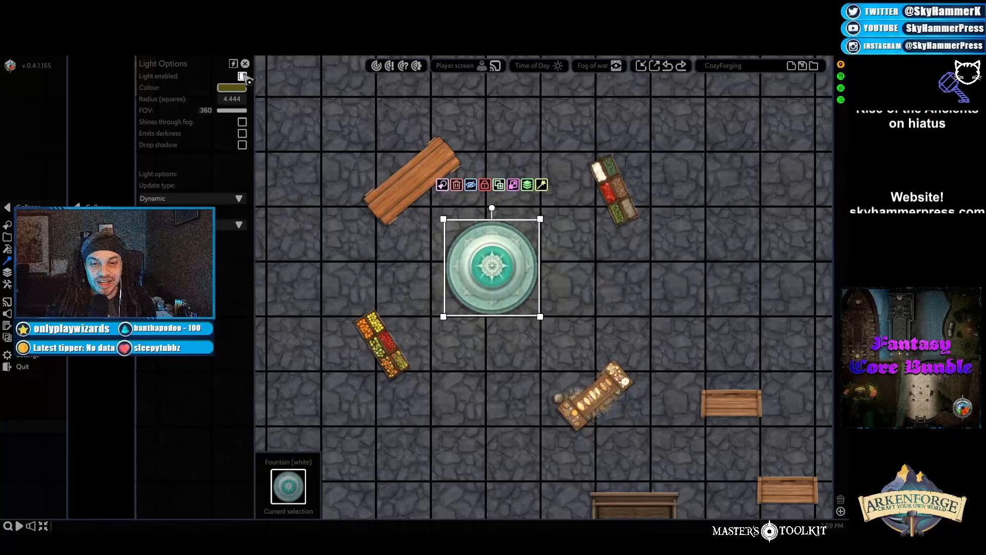
{"action": "left_click", "coordinate": [243, 76]}
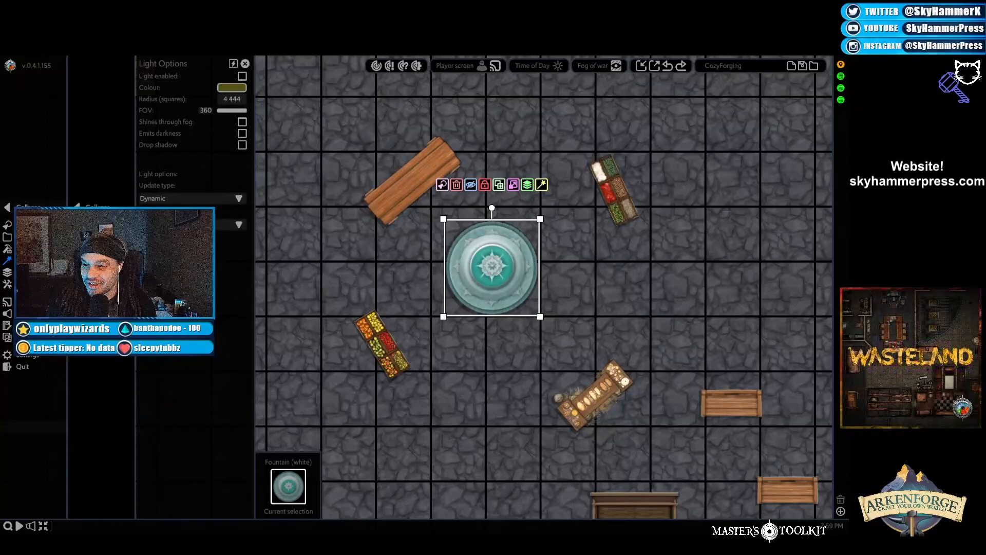
{"action": "left_click", "coordinate": [243, 76]}
Step: Try white and pale yellow for the fountain's light colour, and set it to orange-red f23100
{"action": "left_click", "coordinate": [244, 87]}
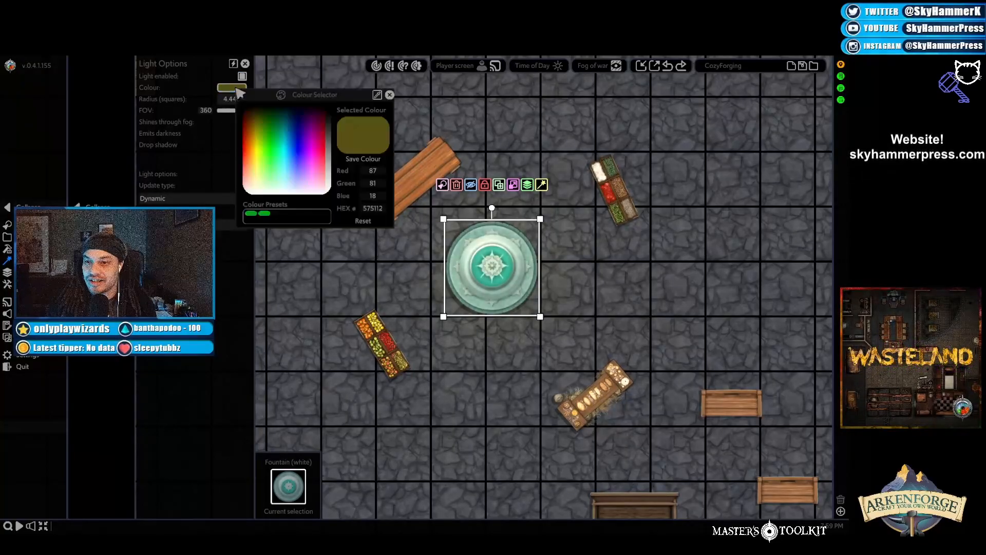
{"action": "left_click", "coordinate": [286, 171]}
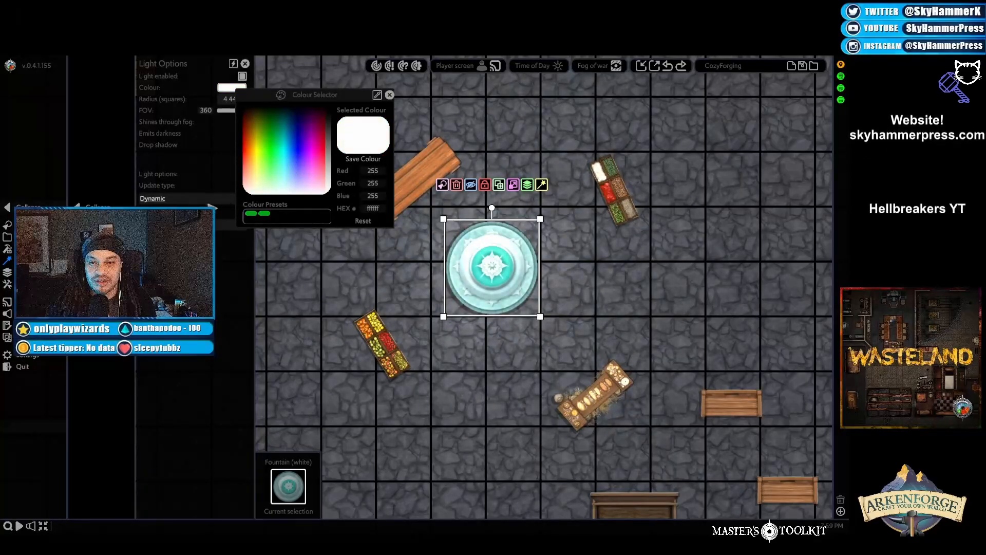
{"action": "left_click", "coordinate": [251, 181]}
{"action": "left_click", "coordinate": [261, 179]}
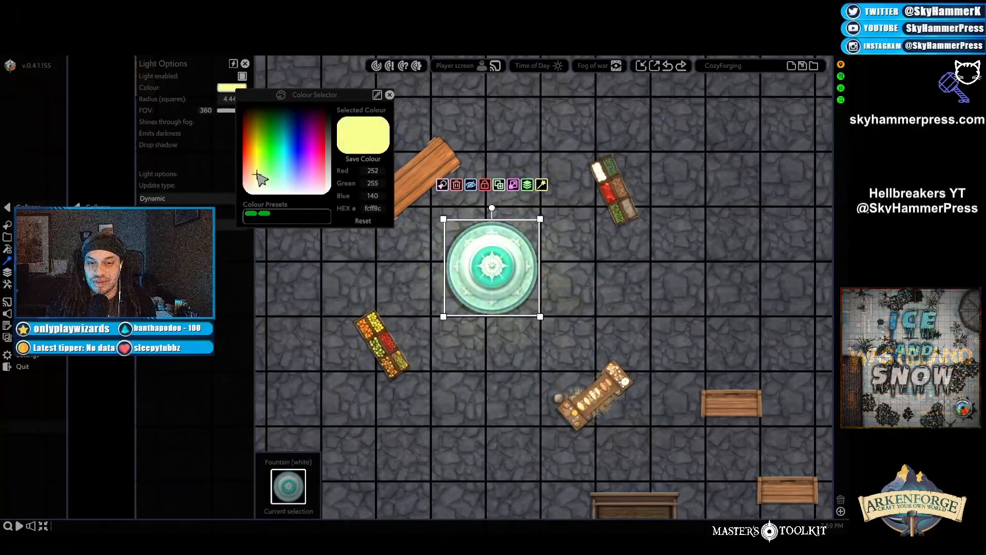
{"action": "mouse_move", "coordinate": [262, 180]}
{"action": "left_mouse_down"}
{"action": "mouse_move", "coordinate": [262, 195]}
{"action": "mouse_move", "coordinate": [250, 186]}
{"action": "mouse_move", "coordinate": [248, 139]}
{"action": "mouse_move", "coordinate": [246, 148]}
{"action": "left_mouse_up"}
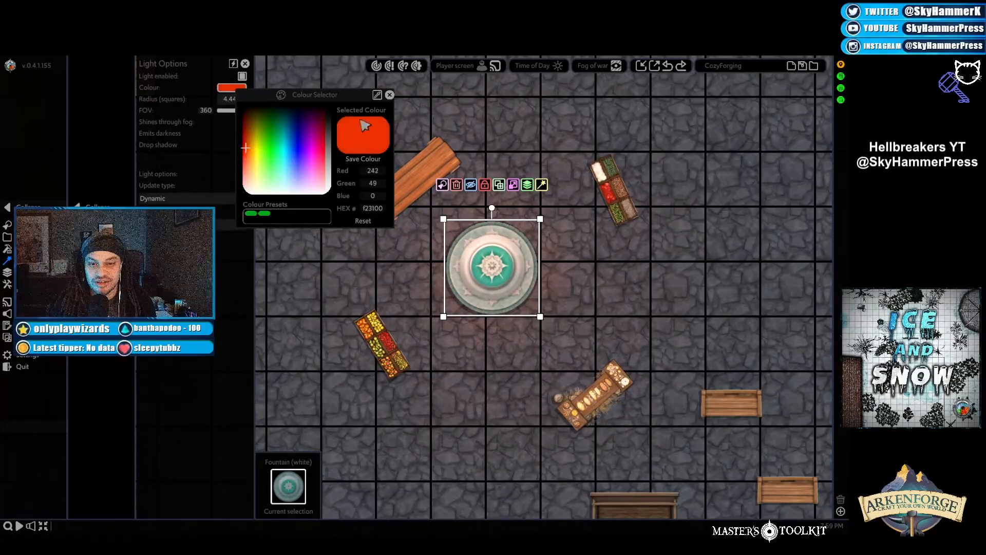
{"action": "left_click", "coordinate": [389, 95]}
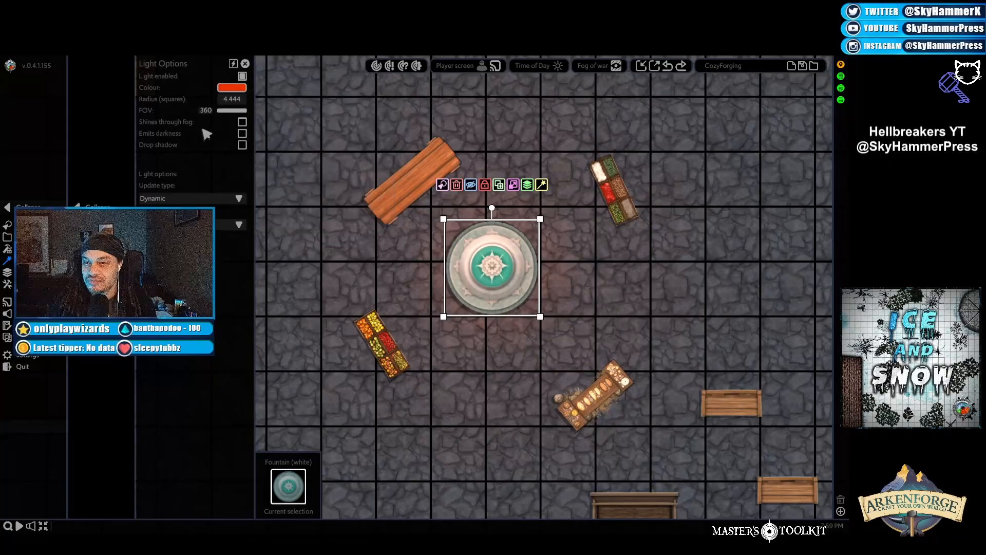
Step: Try the Emits darkness and Drop shadow options on the fountain's light, turning each off again
{"action": "left_click", "coordinate": [242, 134]}
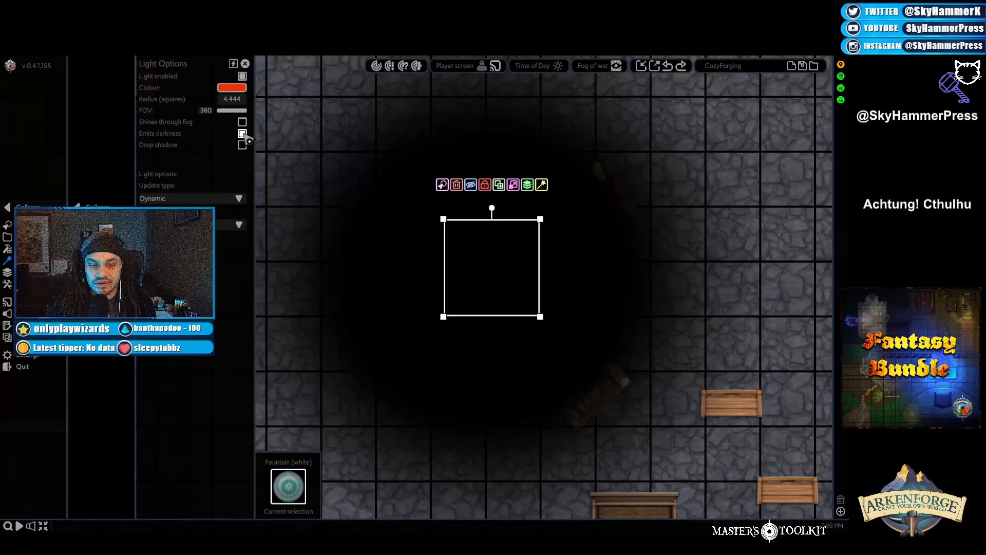
{"action": "left_click", "coordinate": [242, 134]}
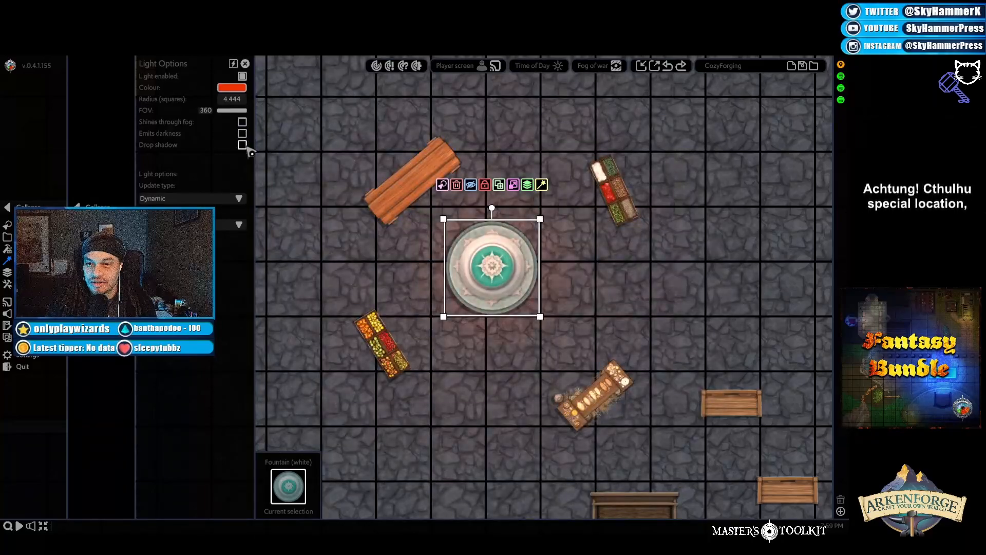
{"action": "left_click", "coordinate": [243, 147]}
{"action": "left_click", "coordinate": [243, 146]}
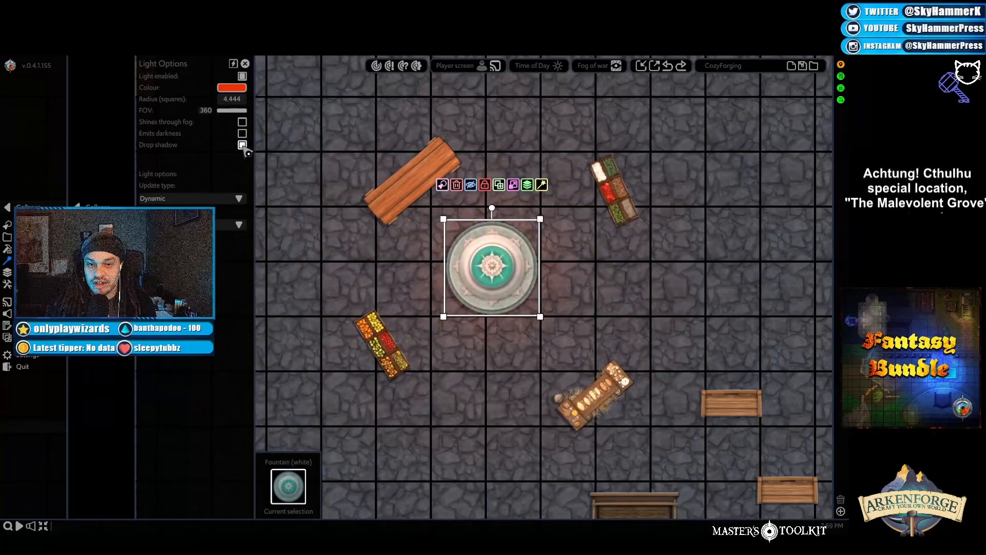
{"action": "left_click", "coordinate": [244, 147]}
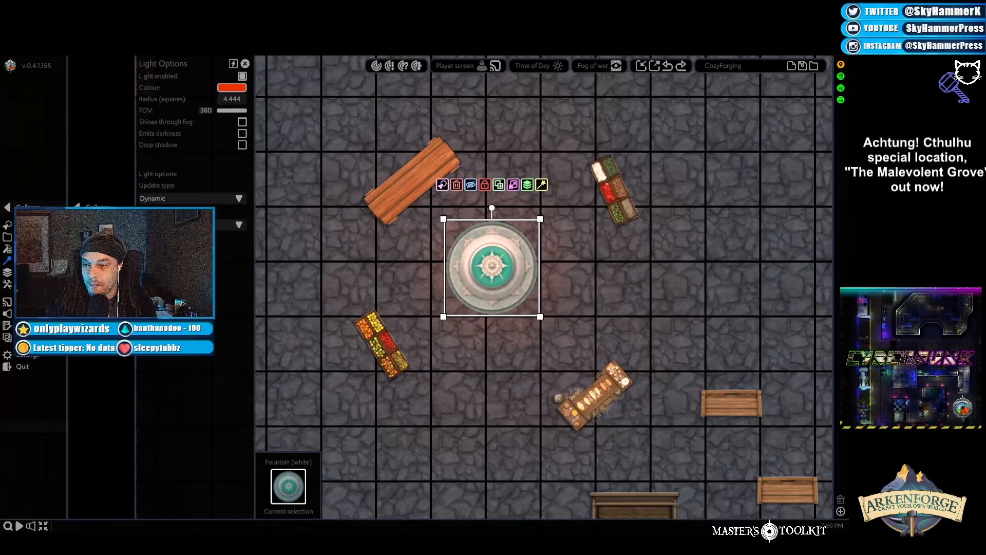
Step: Open the fountain's effects options, try a Light - Blink effect and remove it
{"action": "left_click", "coordinate": [97, 237]}
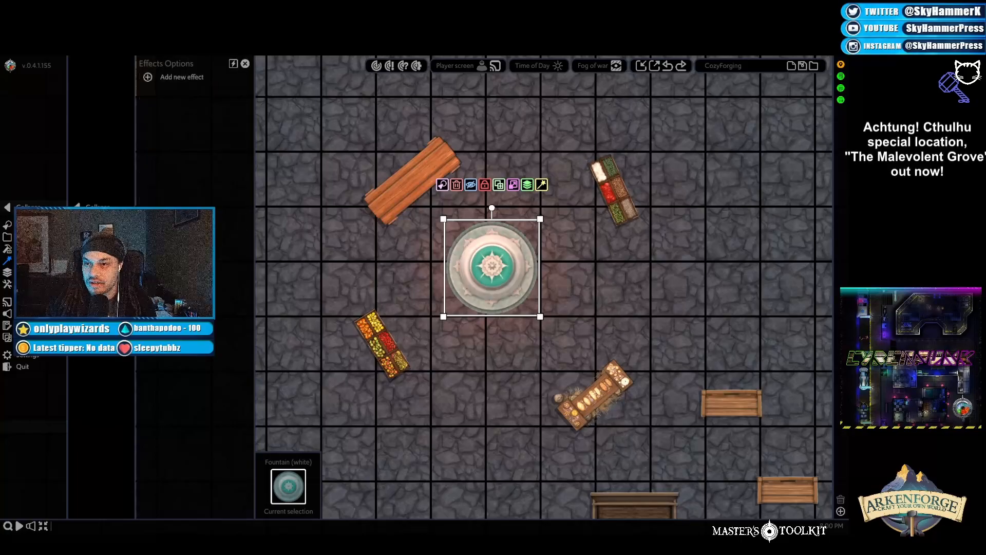
{"action": "left_click", "coordinate": [148, 79]}
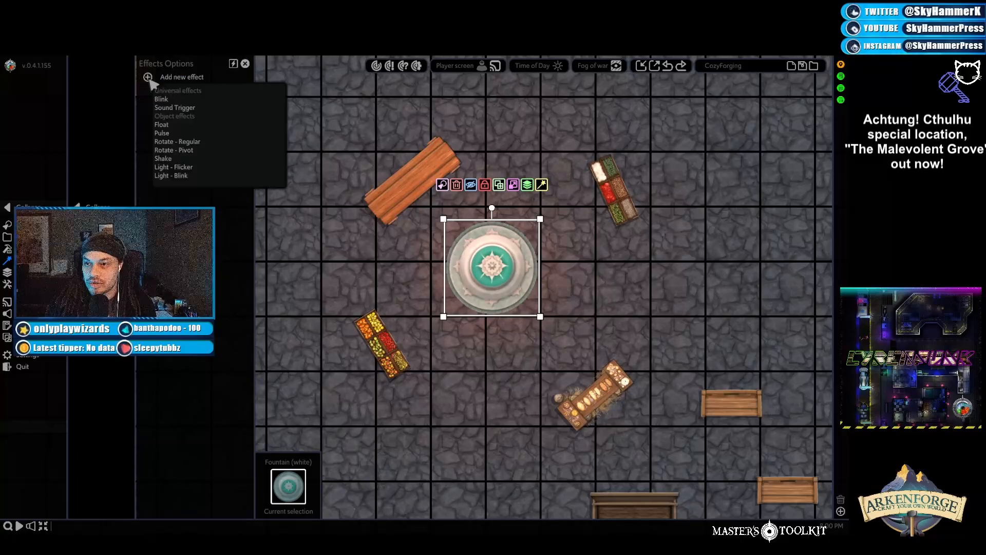
{"action": "left_click", "coordinate": [174, 176]}
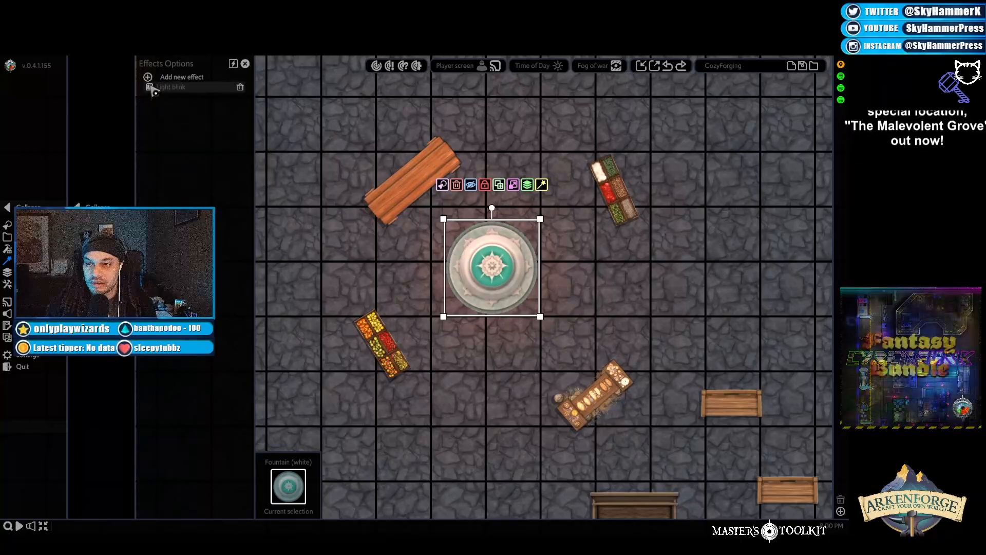
{"action": "left_click", "coordinate": [240, 87]}
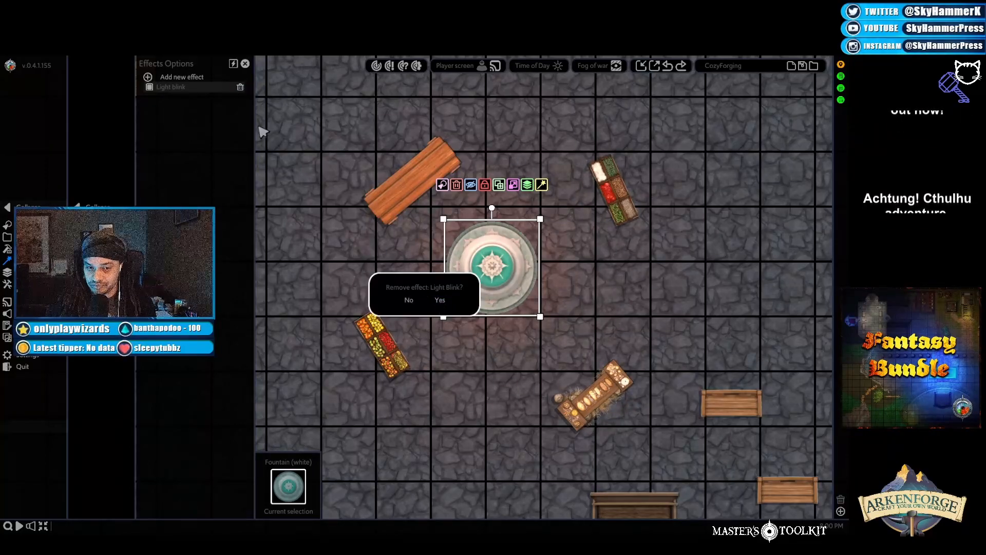
{"action": "left_click", "coordinate": [440, 301]}
Step: Add a Light - Flicker effect to the fountain and examine it up close
{"action": "left_click", "coordinate": [149, 78]}
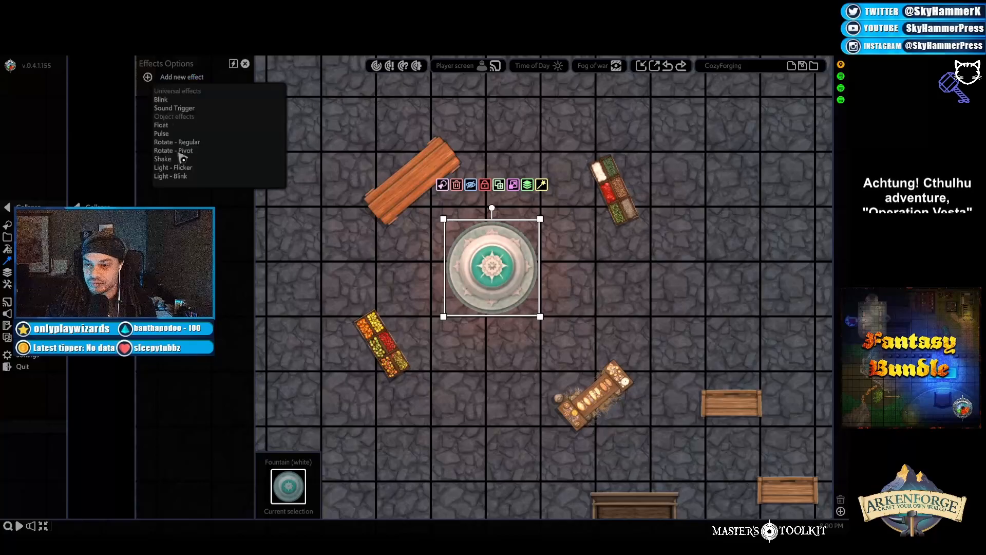
{"action": "left_click", "coordinate": [188, 170]}
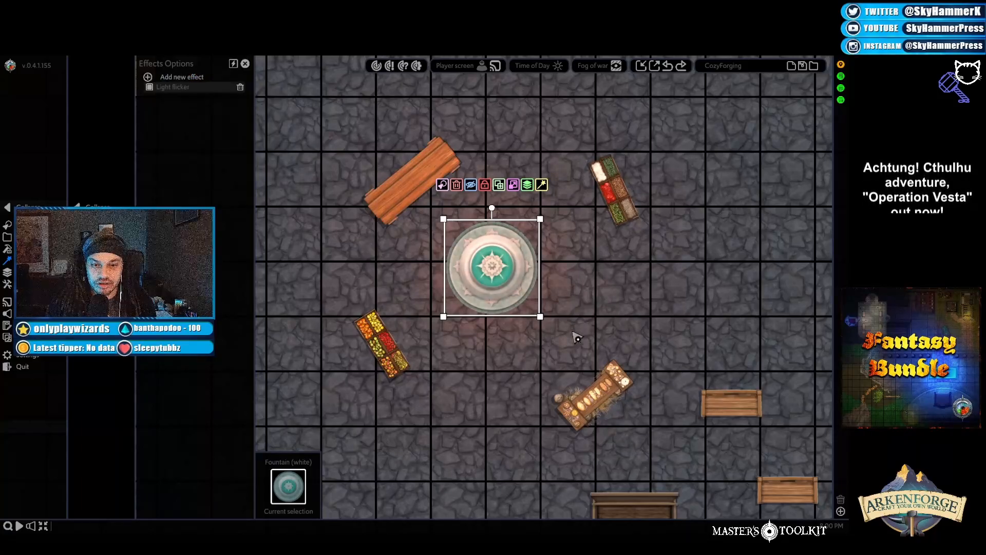
{"action": "scroll", "coordinate": [572, 334], "scroll_direction": "up", "scroll_amount": 6}
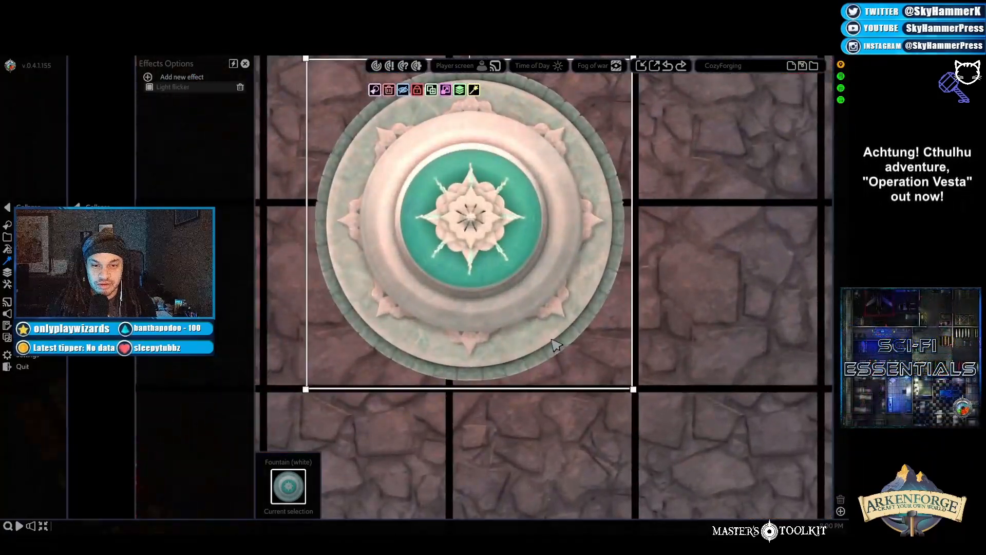
{"action": "key", "text": "w"}
{"action": "key", "text": "a"}
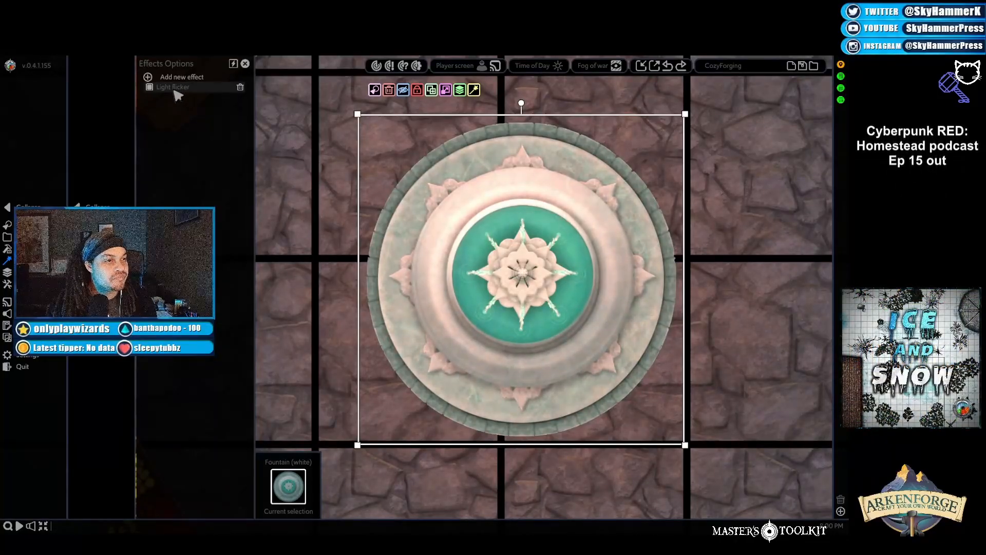
Step: Try a Blink effect on the fountain and remove it again
{"action": "left_click", "coordinate": [148, 77]}
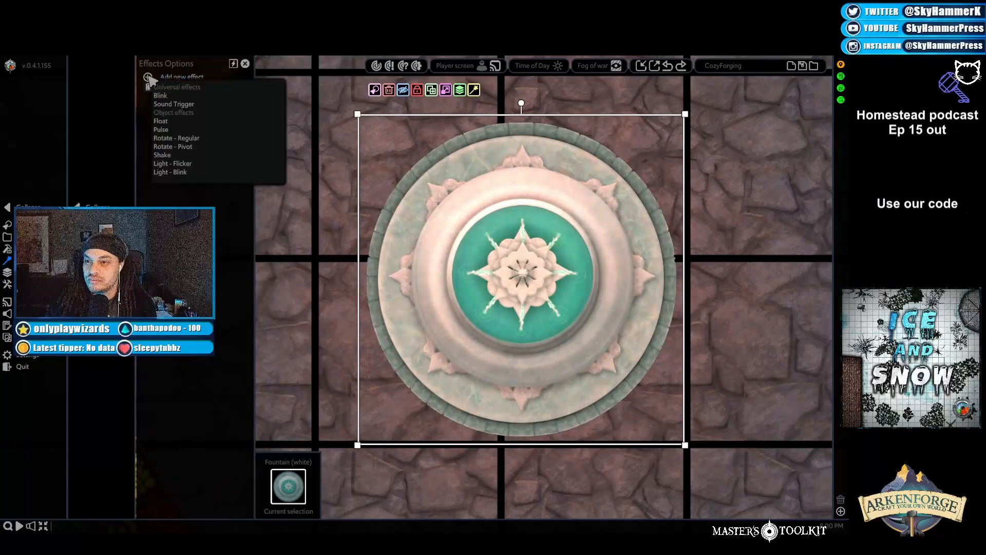
{"action": "left_click", "coordinate": [164, 96]}
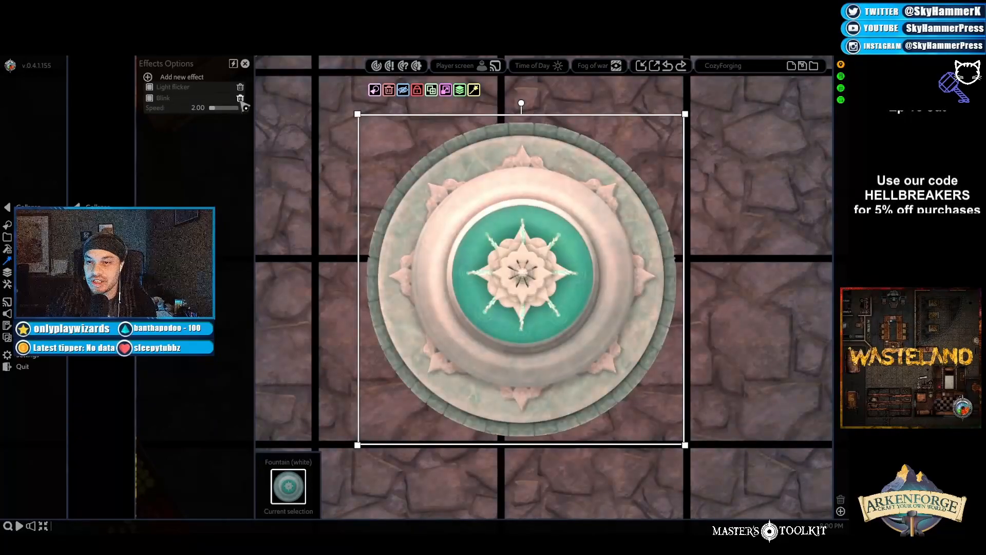
{"action": "left_click", "coordinate": [240, 98]}
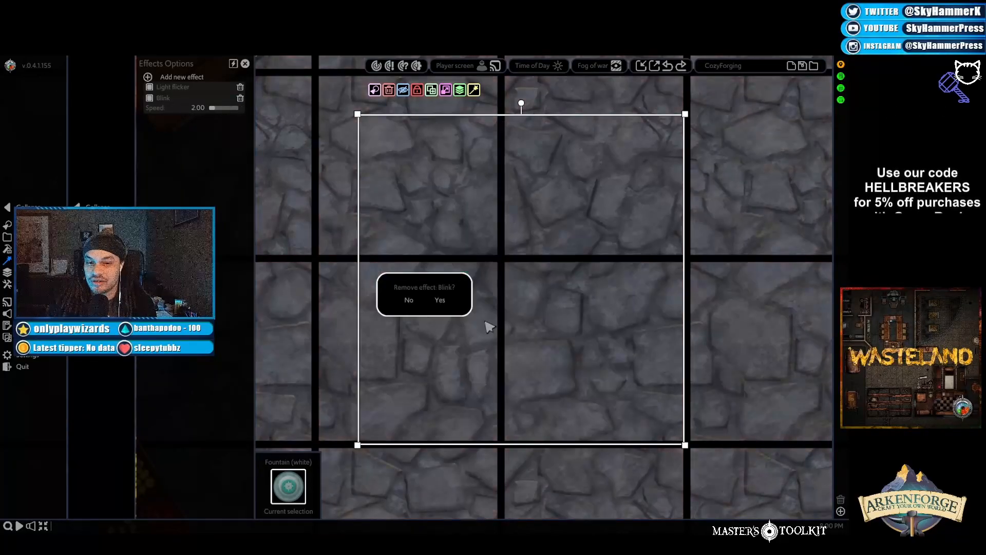
{"action": "left_click", "coordinate": [445, 302]}
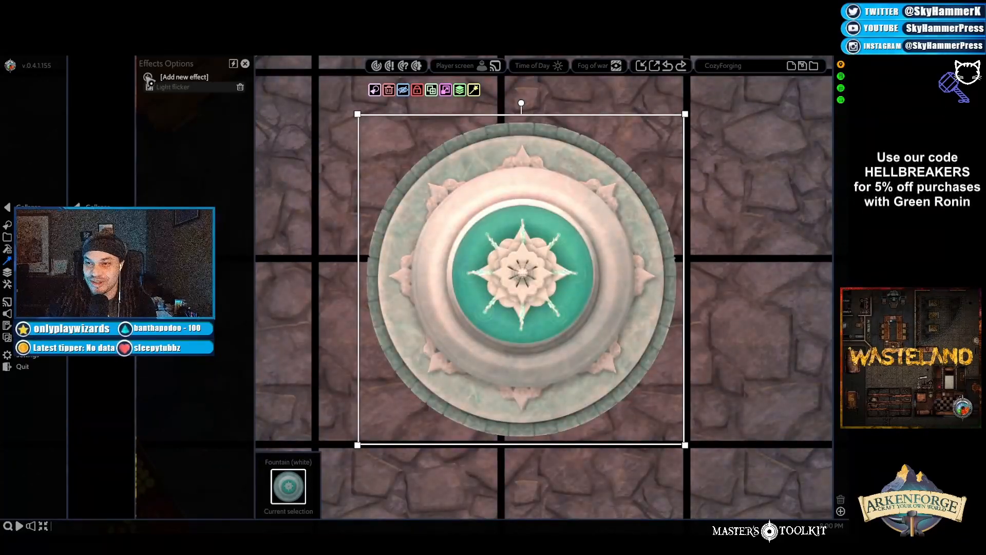
Step: Try a Pulse effect on the fountain and remove it, keeping the light flicker
{"action": "left_click", "coordinate": [163, 87]}
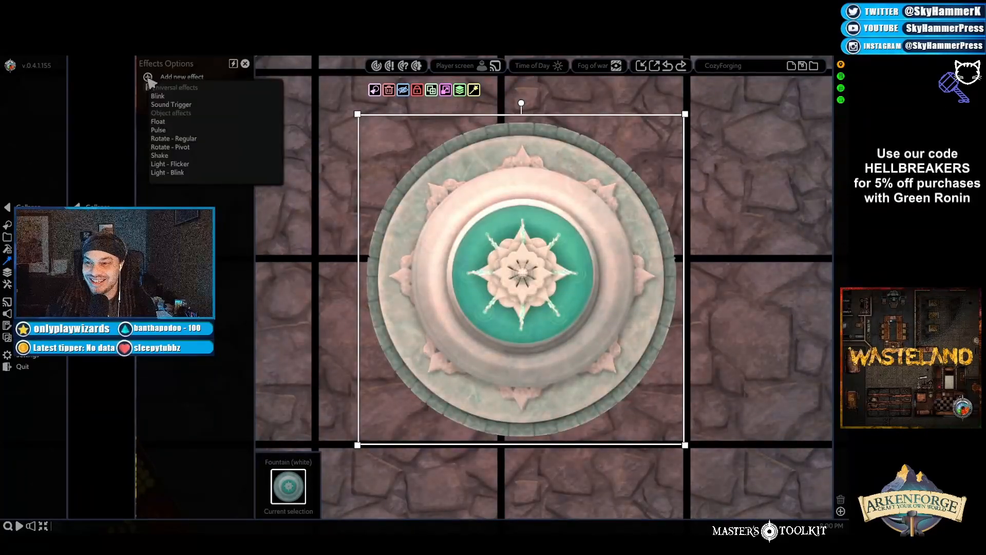
{"action": "left_click", "coordinate": [186, 130]}
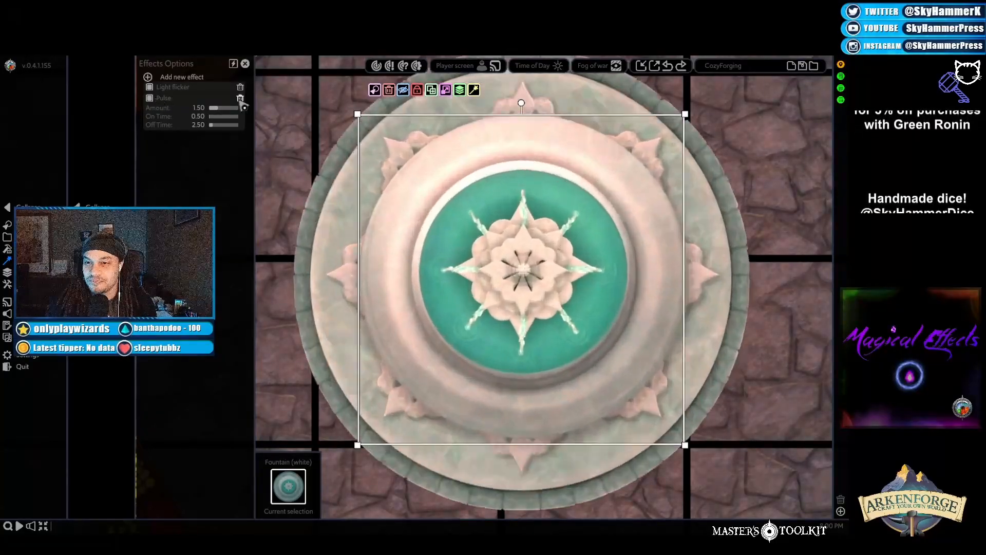
{"action": "left_click", "coordinate": [240, 97]}
{"action": "left_click", "coordinate": [443, 301]}
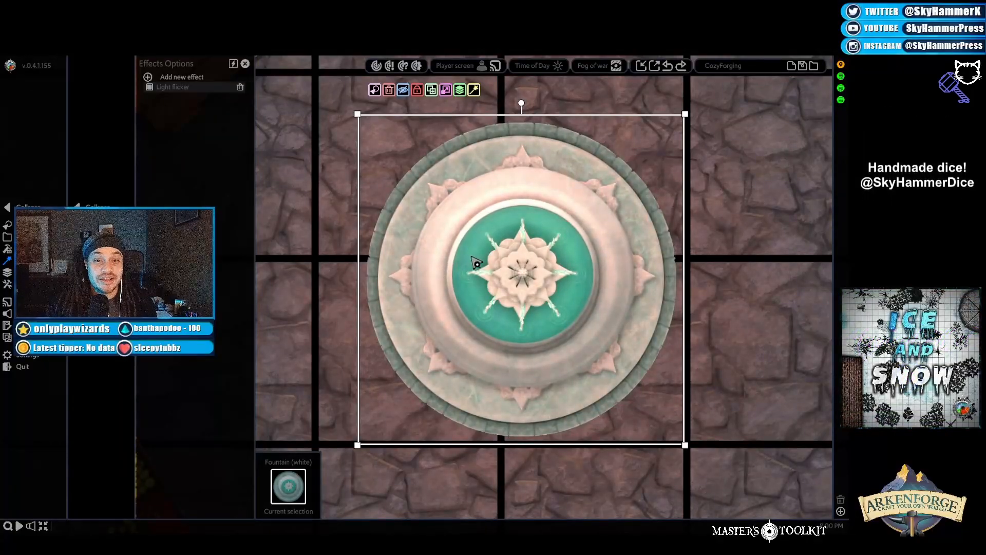
Step: Set the time of day to Night and examine how the fountain's flickering light falls on the surrounding market area
{"action": "left_click", "coordinate": [534, 67]}
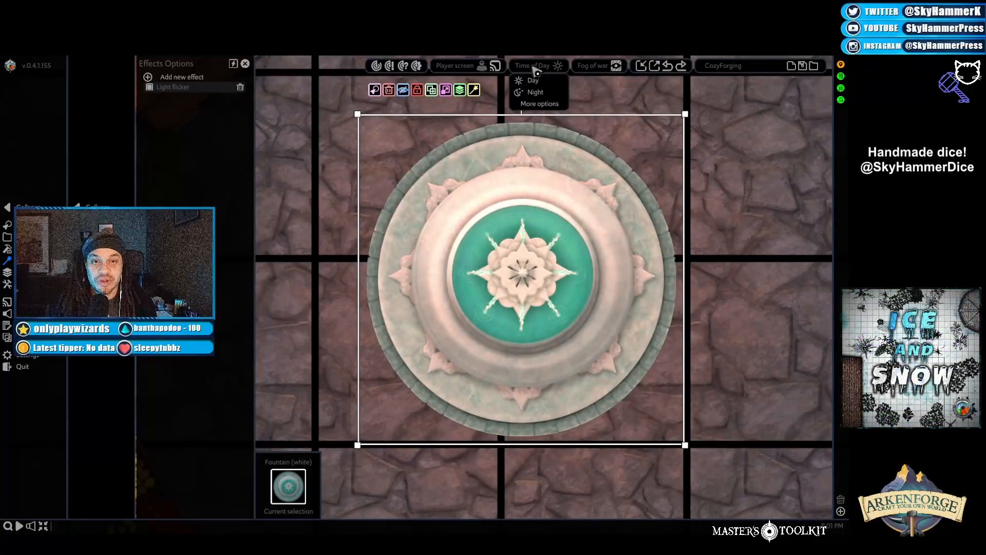
{"action": "left_click", "coordinate": [534, 91]}
{"action": "scroll", "coordinate": [634, 336], "scroll_direction": "down", "scroll_amount": 5}
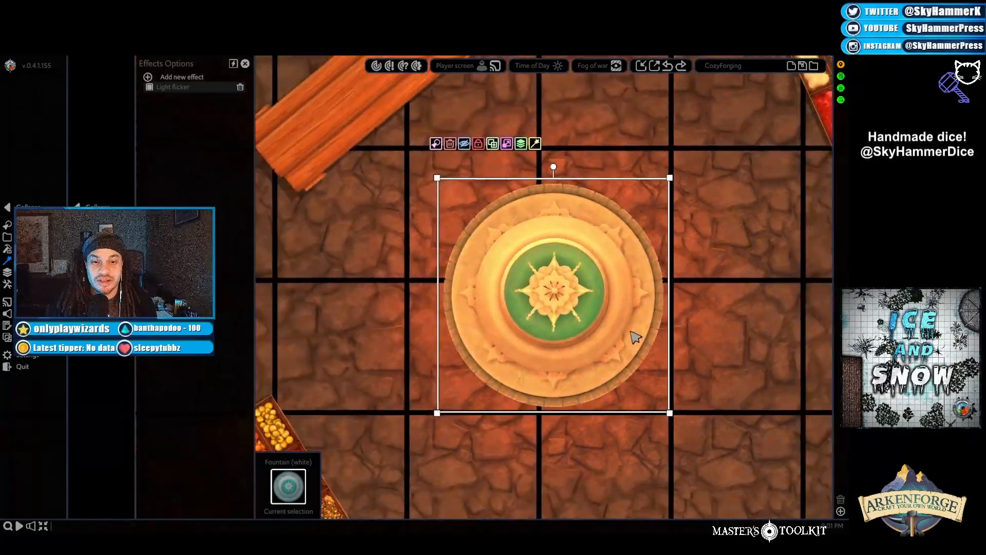
{"action": "scroll", "coordinate": [623, 326], "scroll_direction": "down", "scroll_amount": 8}
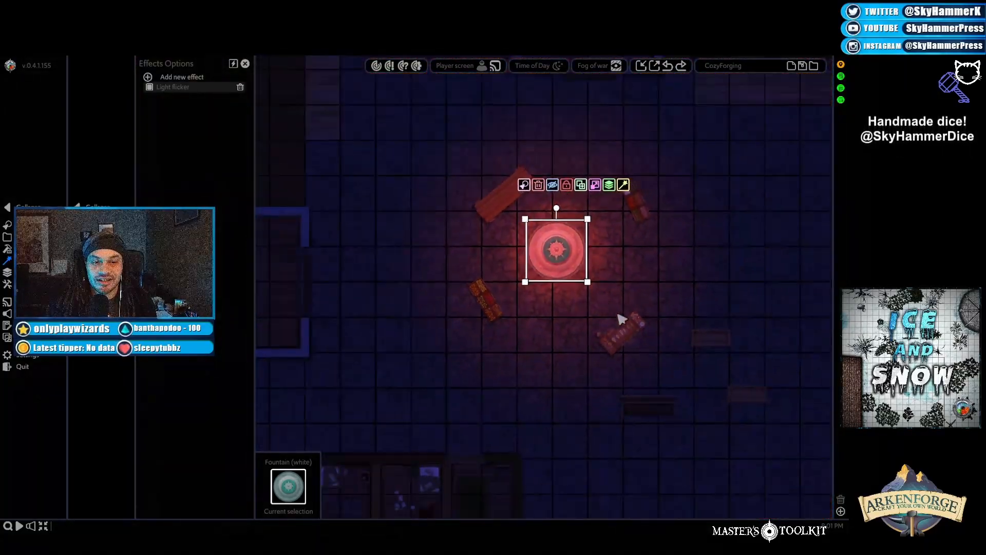
{"action": "scroll", "coordinate": [670, 312], "scroll_direction": "down", "scroll_amount": 5}
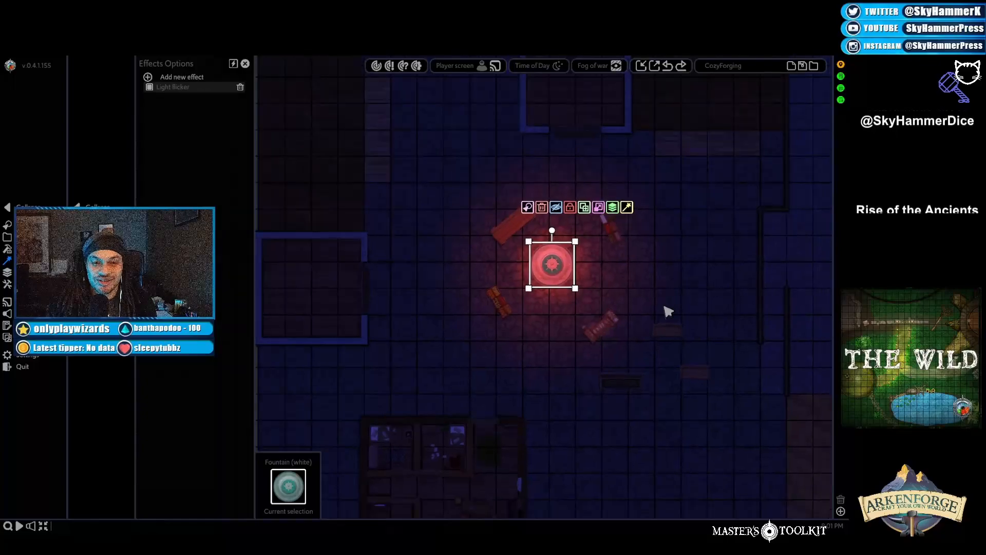
{"action": "scroll", "coordinate": [663, 312], "scroll_direction": "up", "scroll_amount": 4}
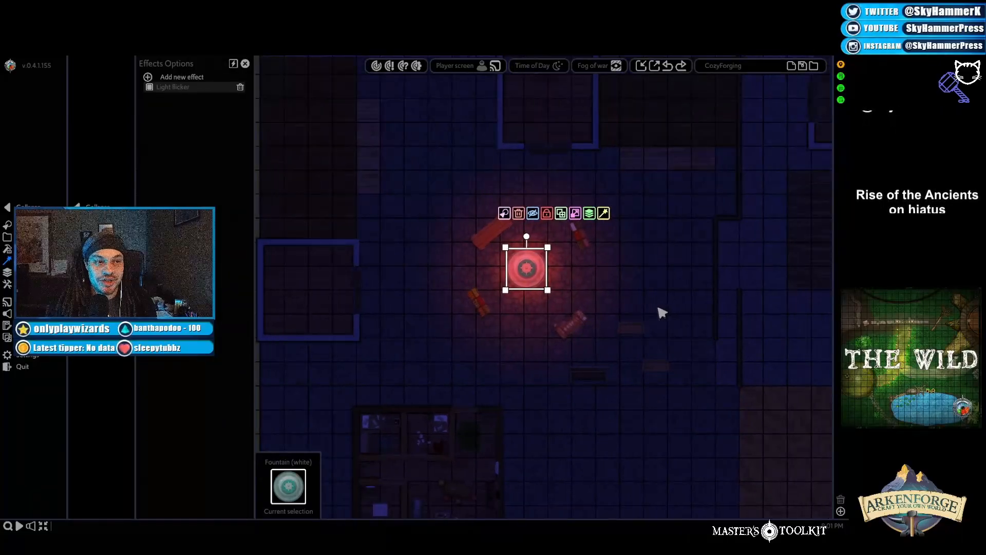
{"action": "scroll", "coordinate": [588, 311], "scroll_direction": "up", "scroll_amount": 5}
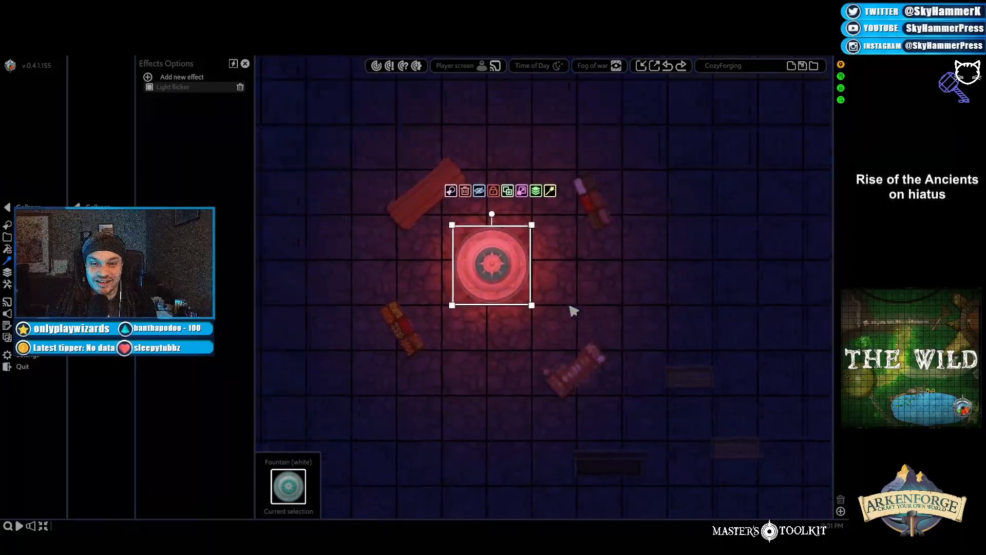
{"action": "scroll", "coordinate": [573, 311], "scroll_direction": "up", "scroll_amount": 3}
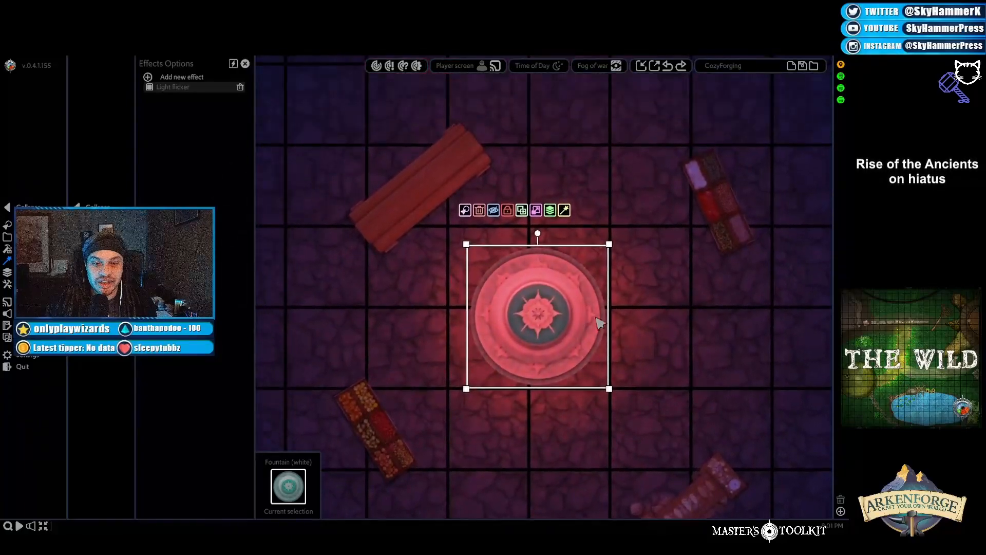
Step: Select the cobblestone ground instead of the fountain and examine the flickering glow without the fountain's selection frame
{"action": "left_click", "coordinate": [753, 308]}
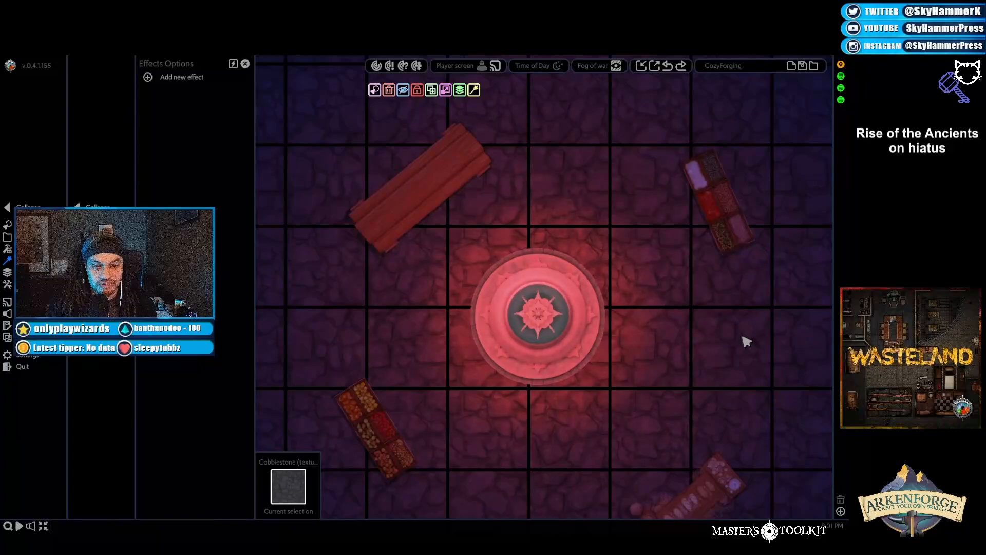
{"action": "scroll", "coordinate": [744, 339], "scroll_direction": "down", "scroll_amount": 3}
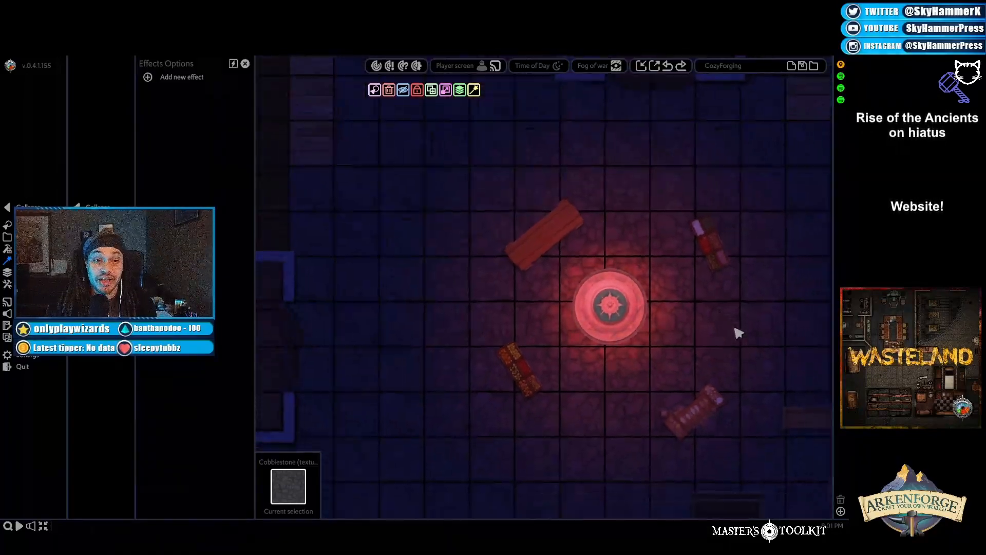
{"action": "middle_click_drag", "start_coordinate": [782, 376], "coordinate": [734, 328]}
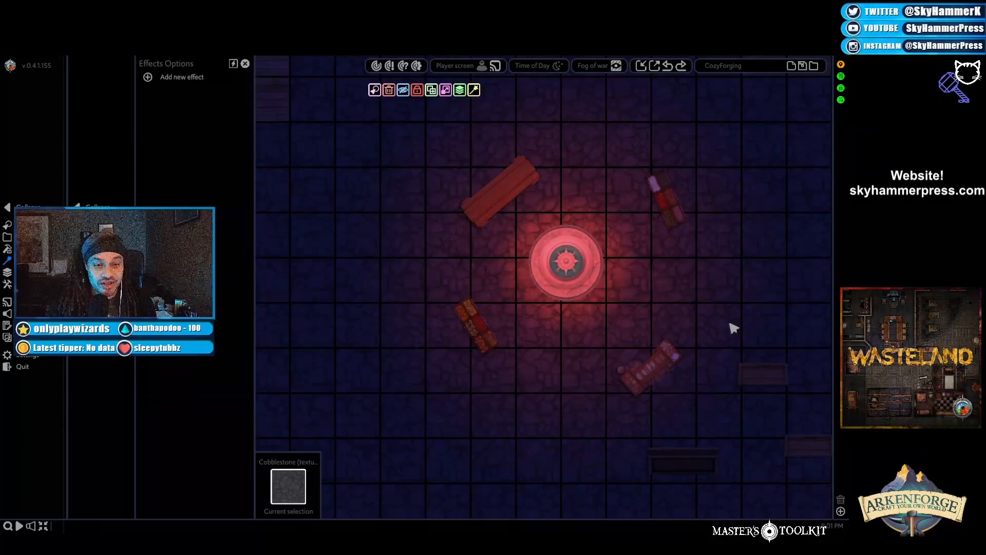
{"action": "middle_click_drag", "start_coordinate": [764, 288], "coordinate": [732, 329]}
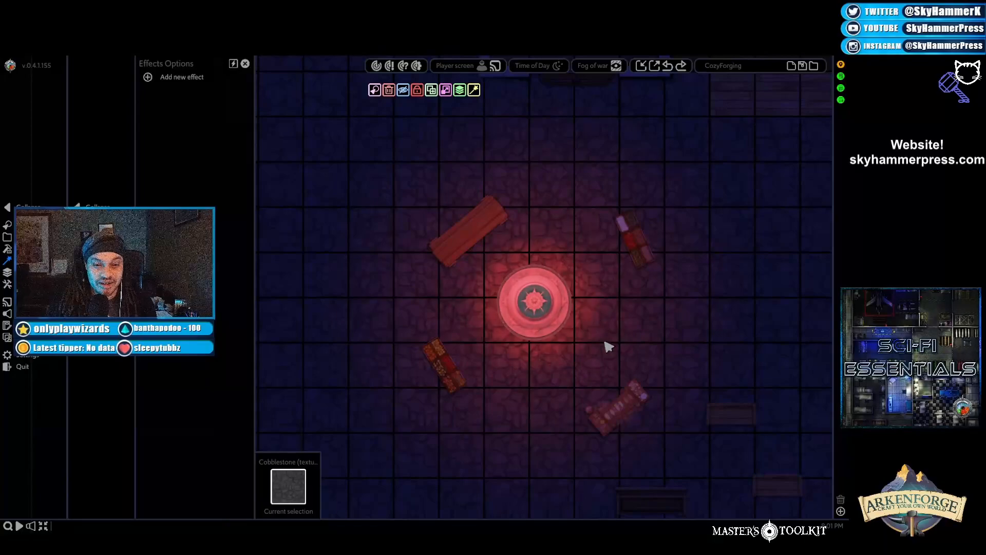
Step: Open the asset selection for building and expand the purchased Arkenforge content down to its Fantasy folder
{"action": "scroll", "coordinate": [448, 328], "scroll_direction": "down", "scroll_amount": 2}
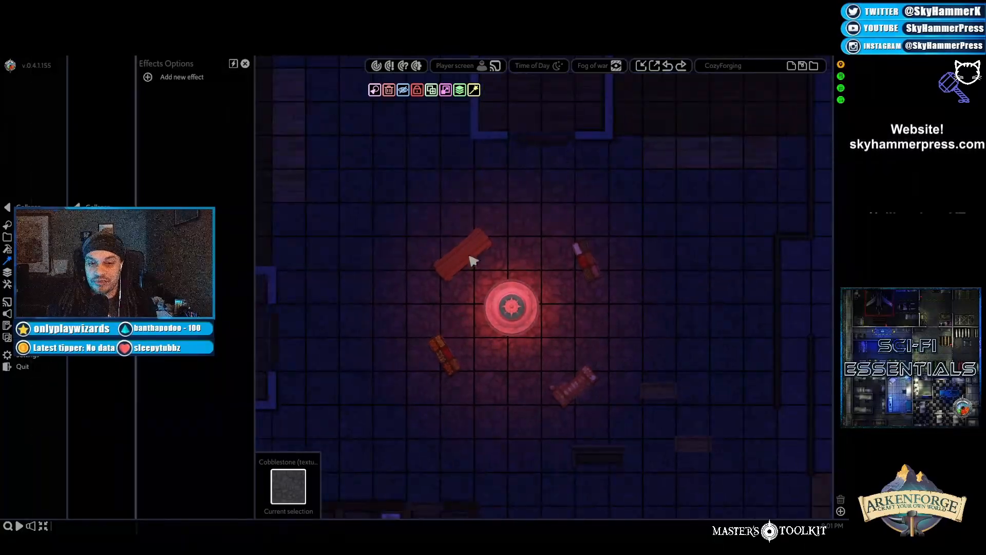
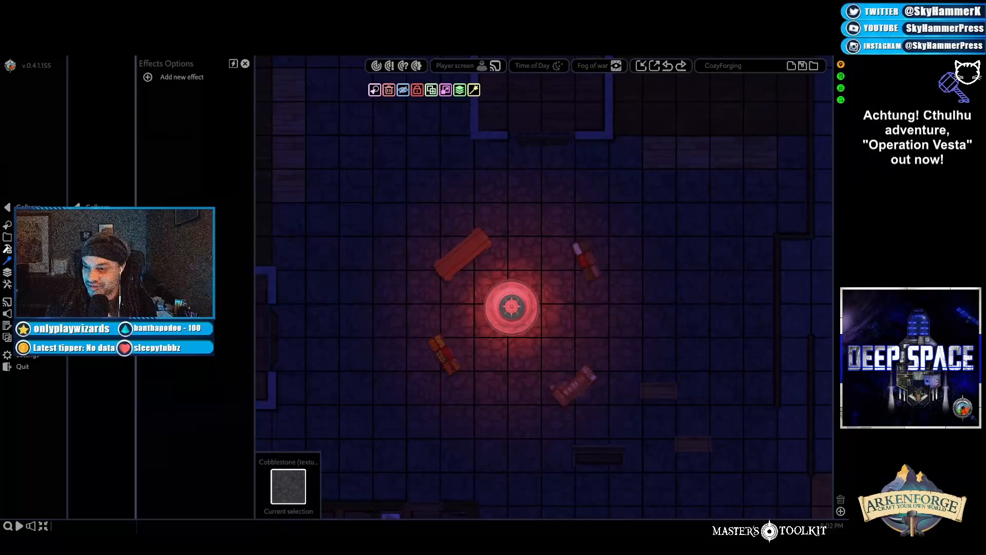
{"action": "left_click", "coordinate": [29, 248]}
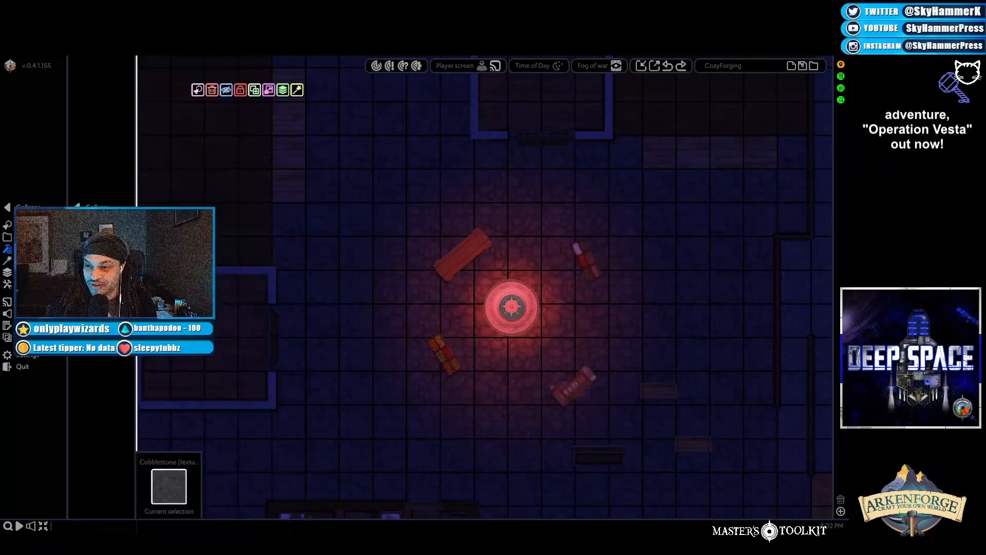
{"action": "left_click", "coordinate": [97, 231]}
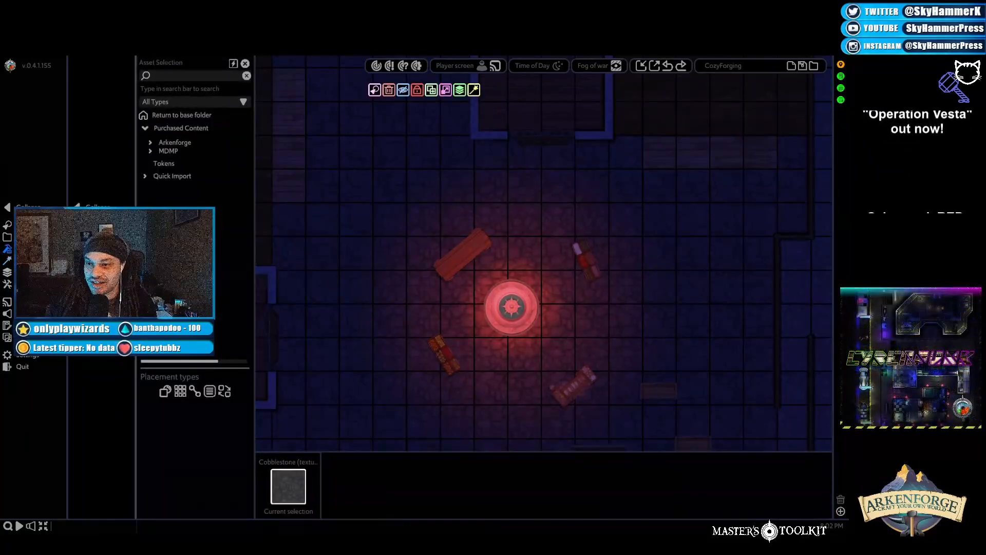
{"action": "left_click", "coordinate": [150, 143]}
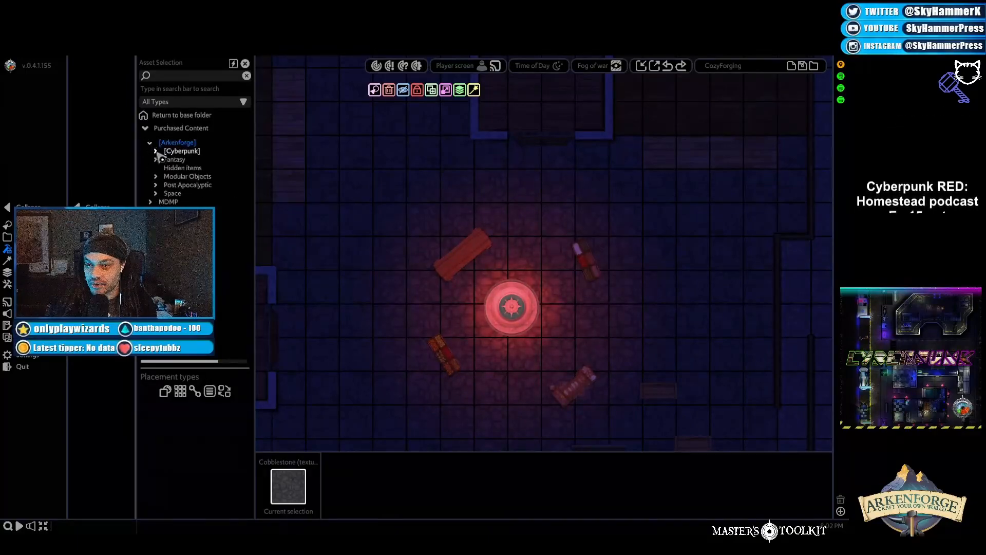
{"action": "left_click", "coordinate": [156, 161]}
Step: Switch the map's time of day to daytime lighting
{"action": "mouse_move", "coordinate": [537, 66]}
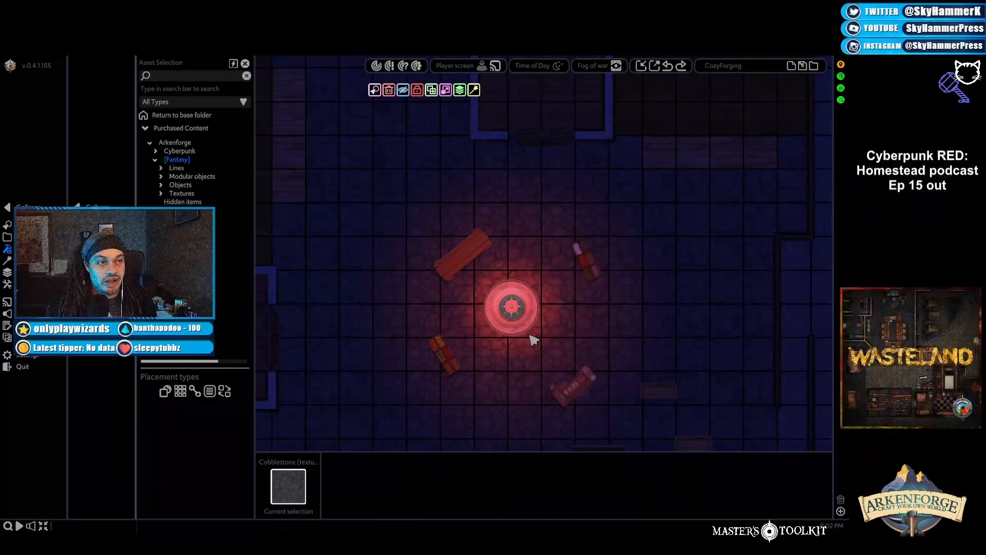
{"action": "scroll", "coordinate": [466, 336], "scroll_direction": "down", "scroll_amount": 4}
{"action": "middle_click_drag", "start_coordinate": [445, 354], "coordinate": [445, 251]}
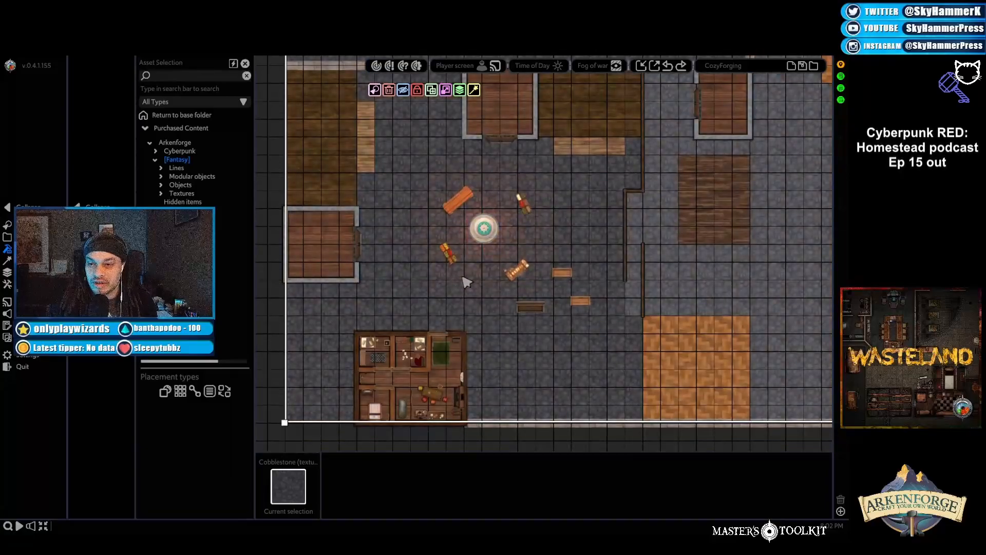
Step: Browse the Fantasy textures, including the tile and foliage categories, and choose the Grass (foliage) texture for placement
{"action": "left_click", "coordinate": [160, 184]}
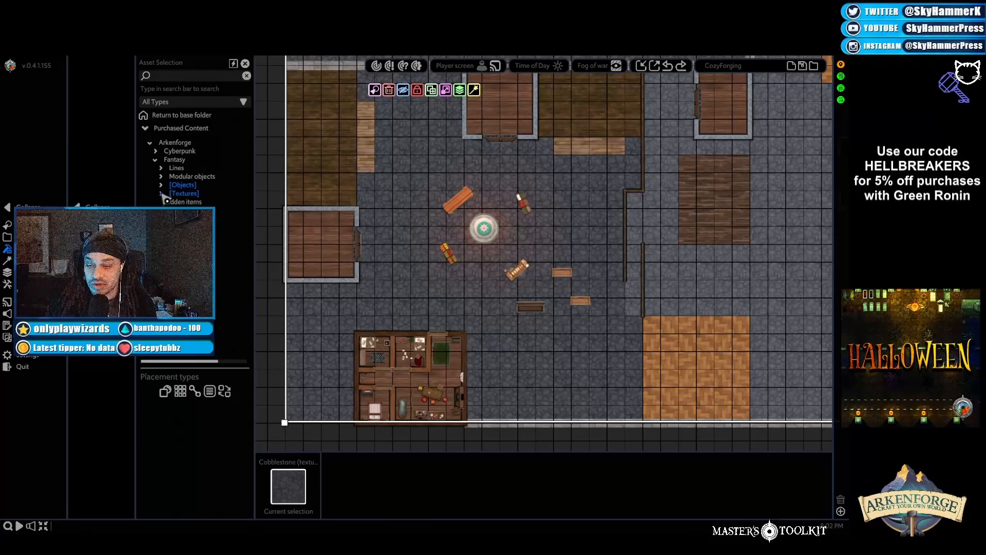
{"action": "key", "text": "a"}
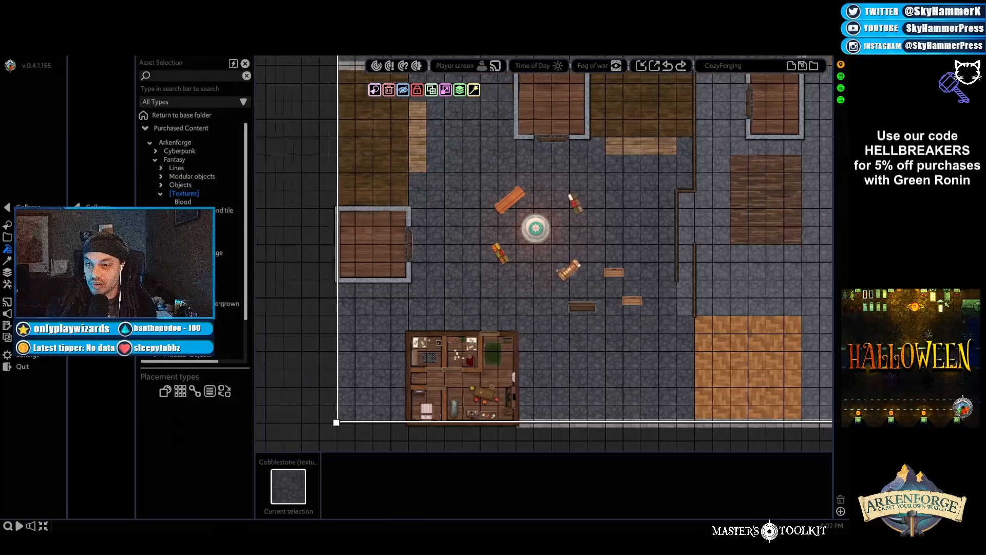
{"action": "left_click", "coordinate": [207, 210]}
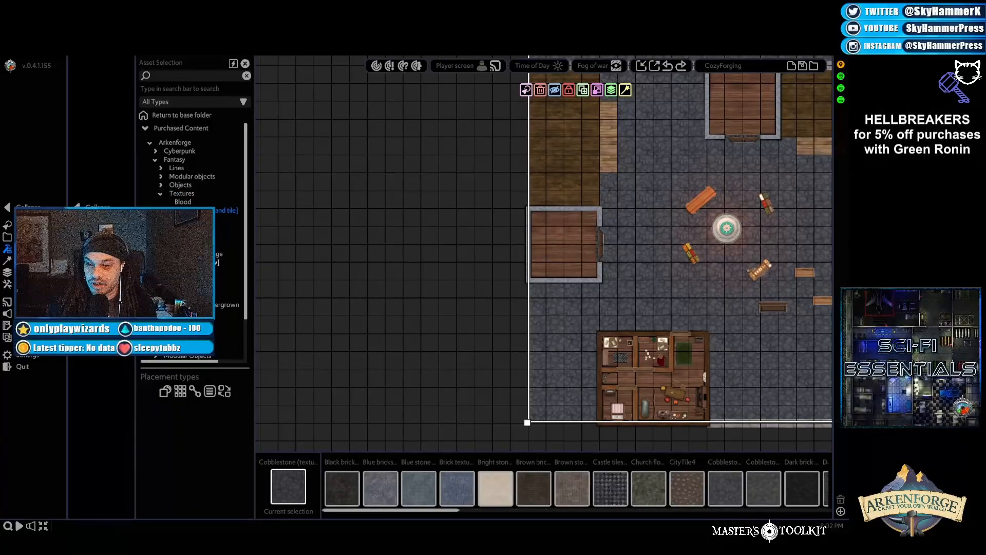
{"action": "left_click", "coordinate": [205, 254]}
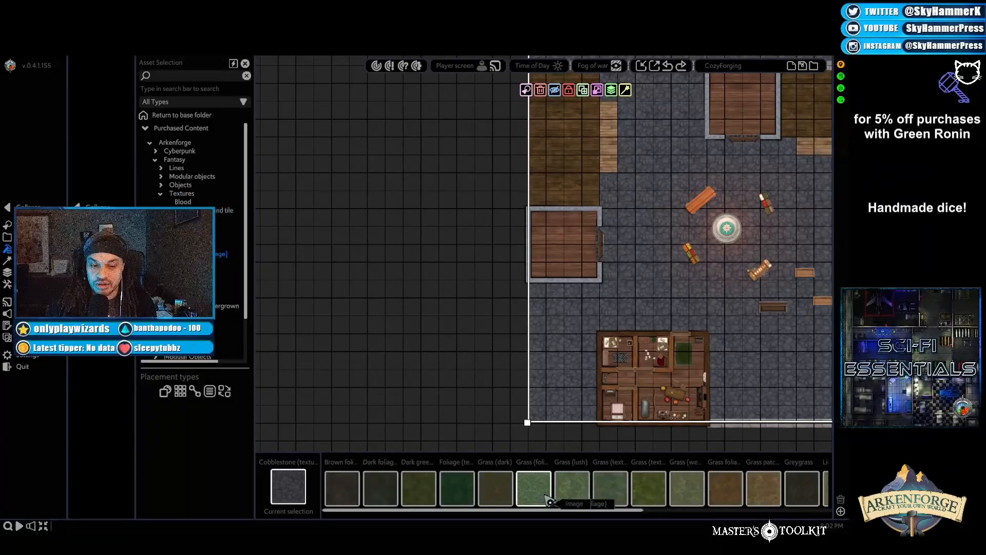
{"action": "left_click", "coordinate": [522, 494]}
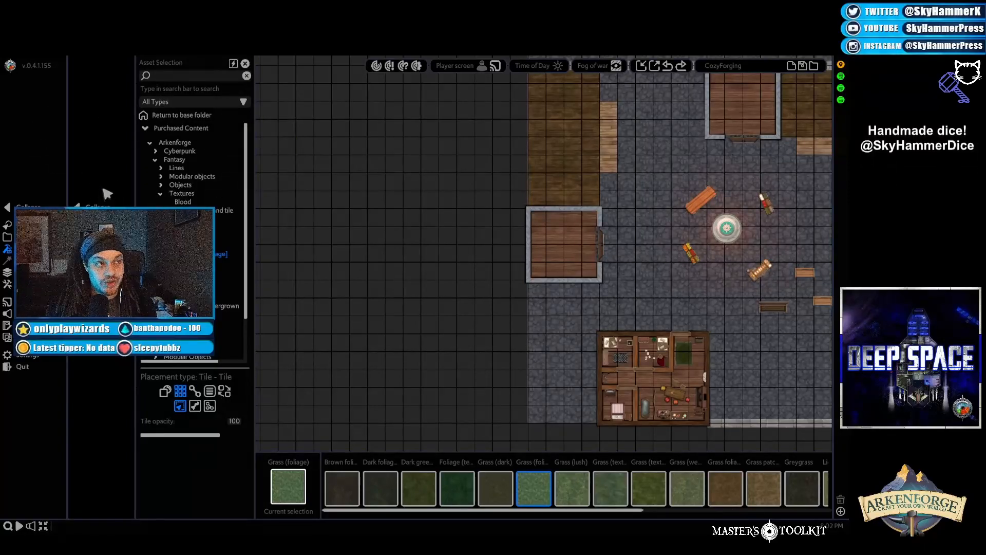
Step: Collapse both side menus beside the asset selection to leave more room for the map
{"action": "left_click", "coordinate": [97, 207]}
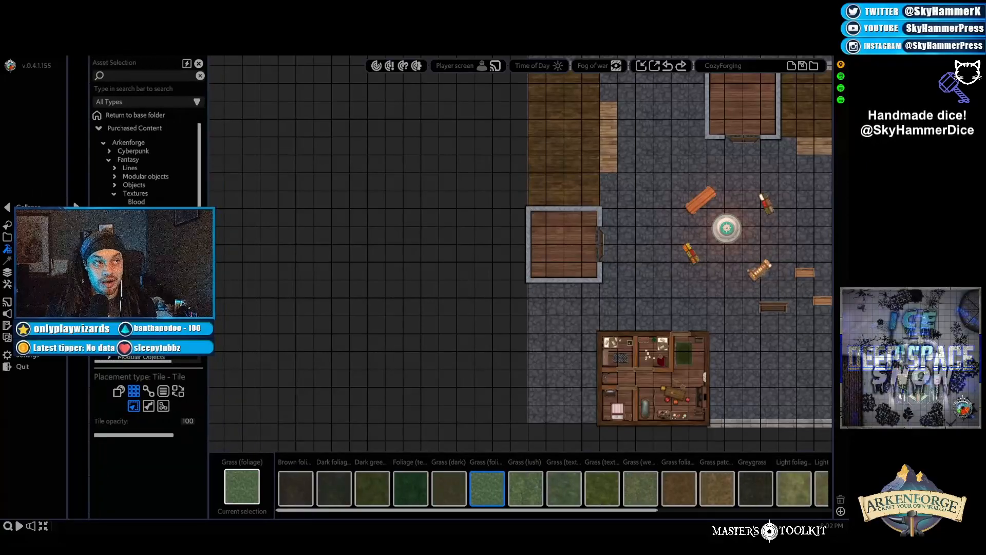
{"action": "left_click", "coordinate": [30, 205]}
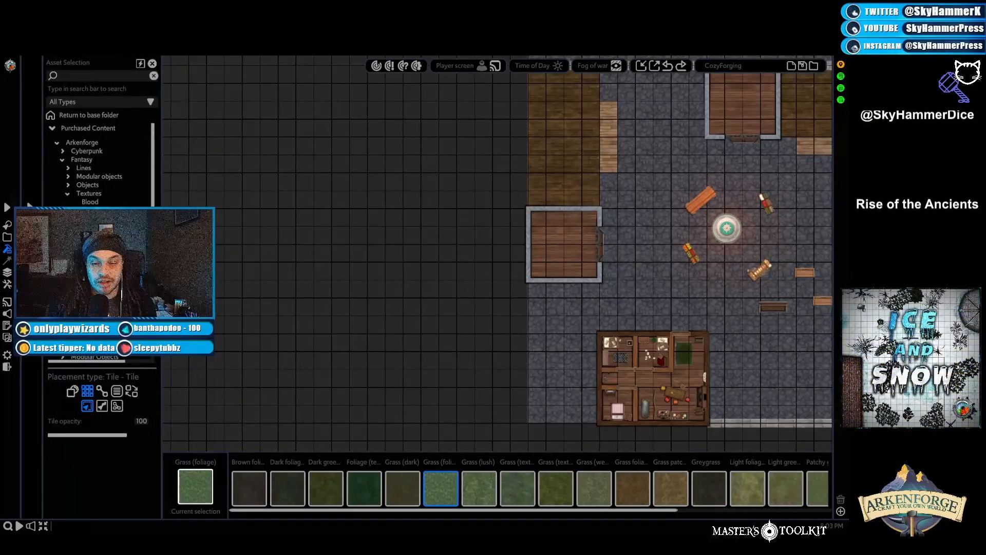
{"action": "left_click", "coordinate": [6, 208]}
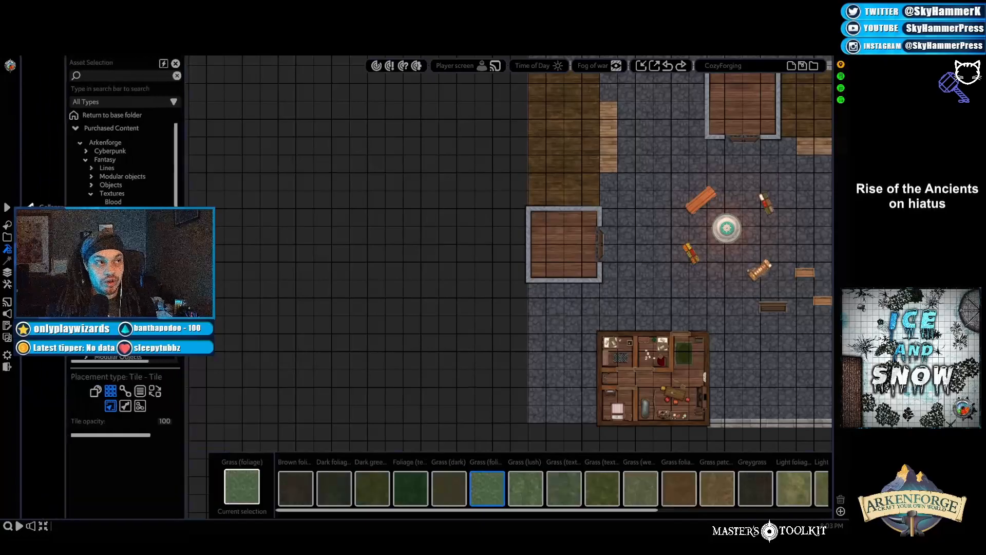
{"action": "left_click", "coordinate": [7, 208]}
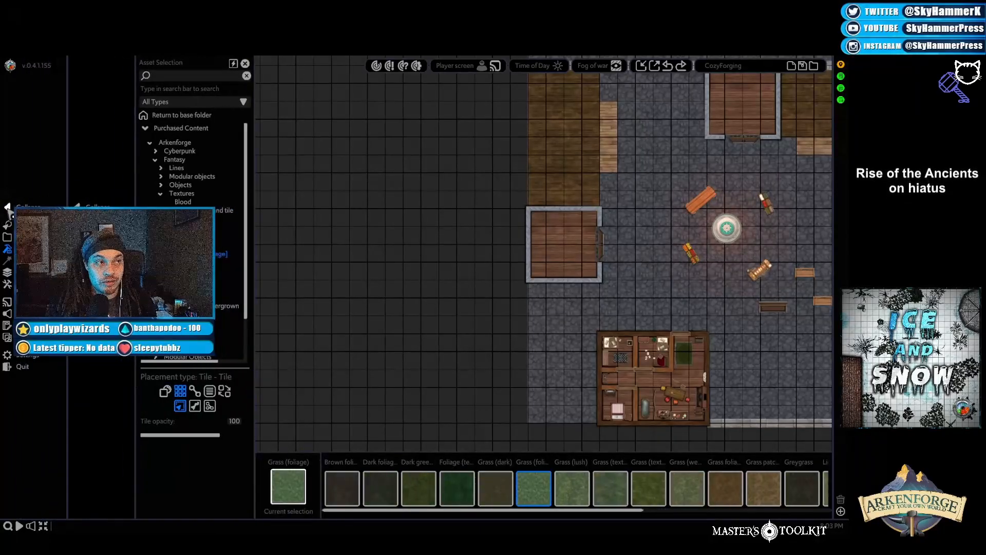
{"action": "left_click", "coordinate": [7, 208]}
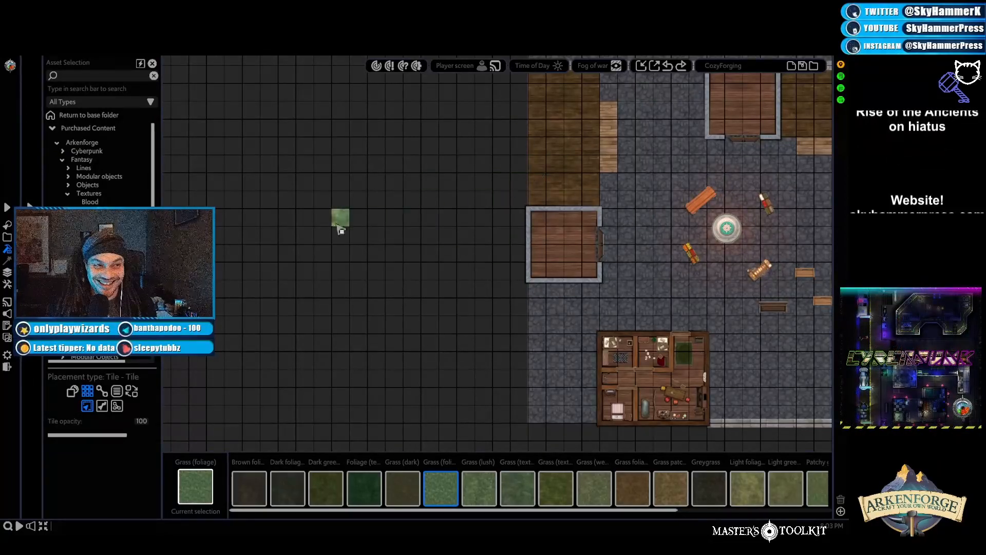
Step: Try Grass (foliage) with the single-object placement type over the empty area beside the village map
{"action": "key", "text": "a"}
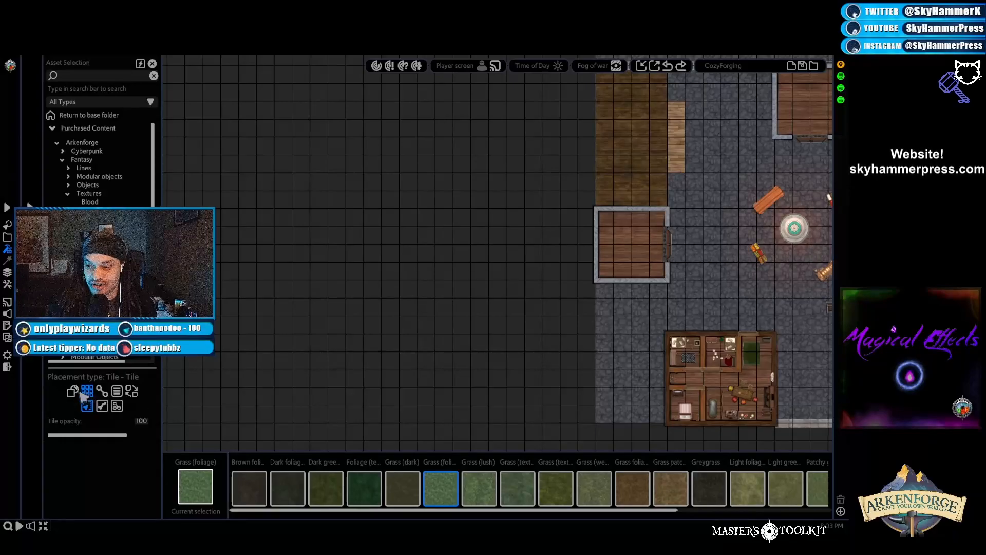
{"action": "left_click", "coordinate": [72, 392]}
{"action": "scroll", "coordinate": [396, 237], "scroll_direction": "down", "scroll_amount": 5}
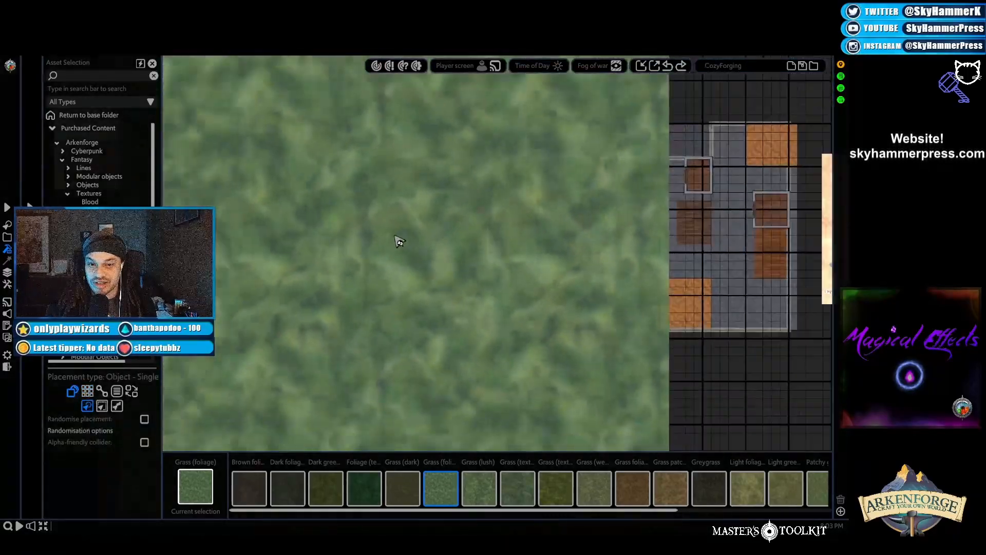
Step: Fill a rectangle of 10 by 7 grid squares with Grass (lush) tiles on the empty area
{"action": "scroll", "coordinate": [408, 262], "scroll_direction": "up", "scroll_amount": 3}
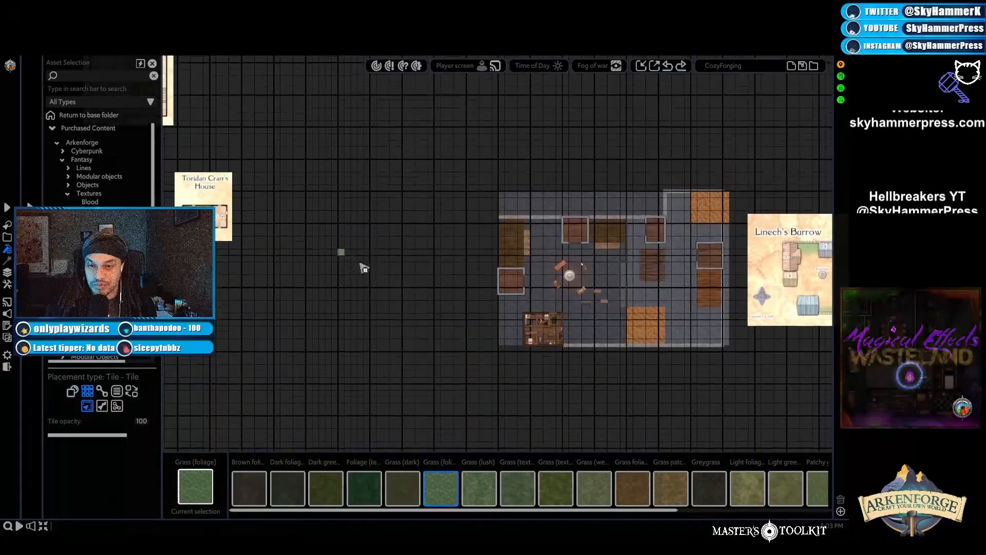
{"action": "scroll", "coordinate": [411, 329], "scroll_direction": "up", "scroll_amount": 5}
{"action": "scroll", "coordinate": [408, 338], "scroll_direction": "up", "scroll_amount": 3}
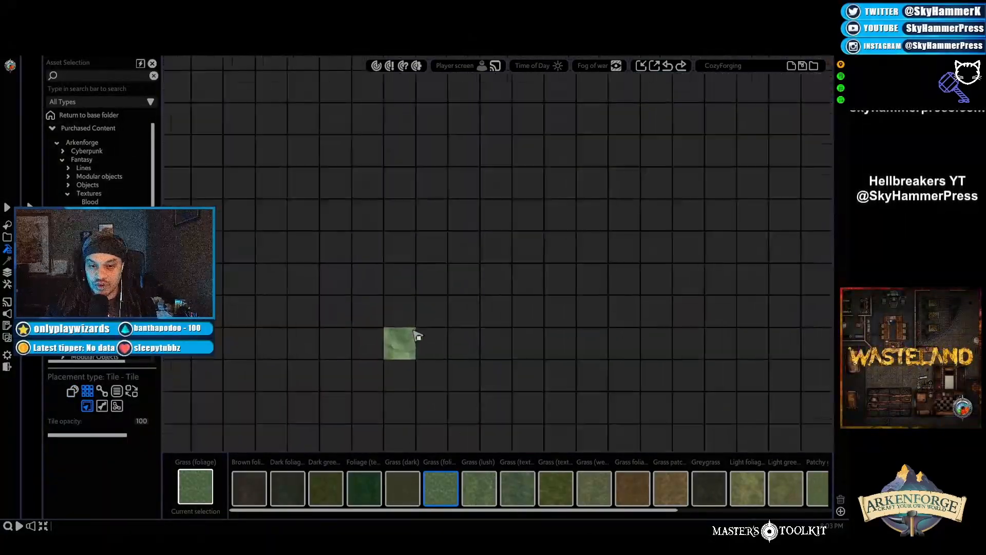
{"action": "left_click", "coordinate": [715, 489]}
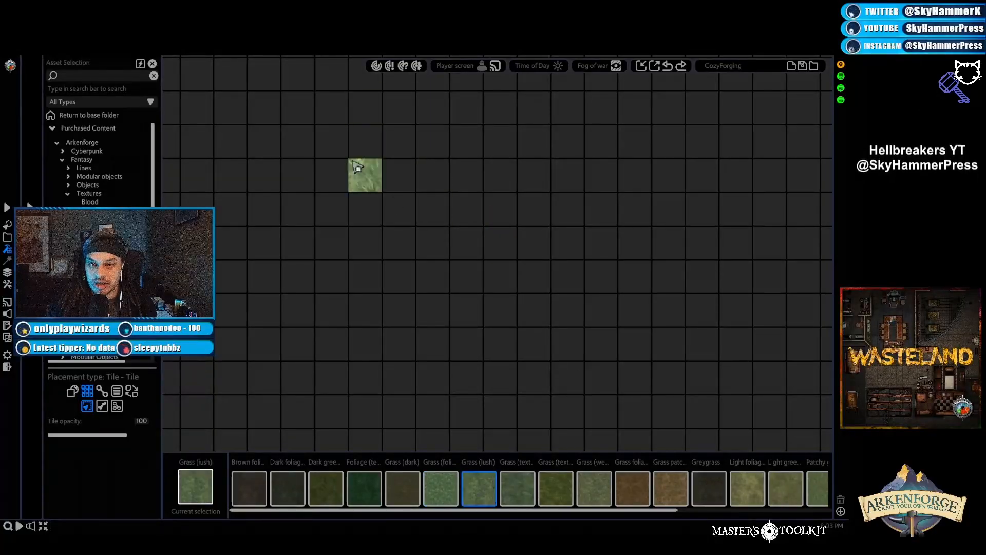
{"action": "left_click_drag", "start_coordinate": [364, 141], "coordinate": [671, 344]}
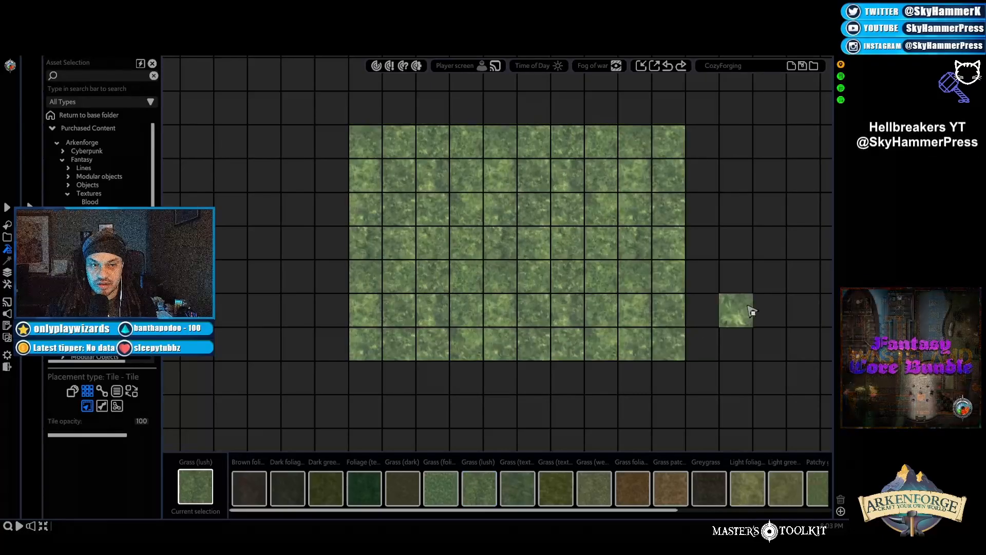
Step: Draw a diagonal Grass (lush) line spanning about 3 x 5 squares beside the tiles and place one Grass (lush) object near it
{"action": "left_click", "coordinate": [101, 390]}
{"action": "middle_click_drag", "start_coordinate": [251, 181], "coordinate": [339, 126]}
{"action": "left_click_drag", "start_coordinate": [273, 130], "coordinate": [380, 303]}
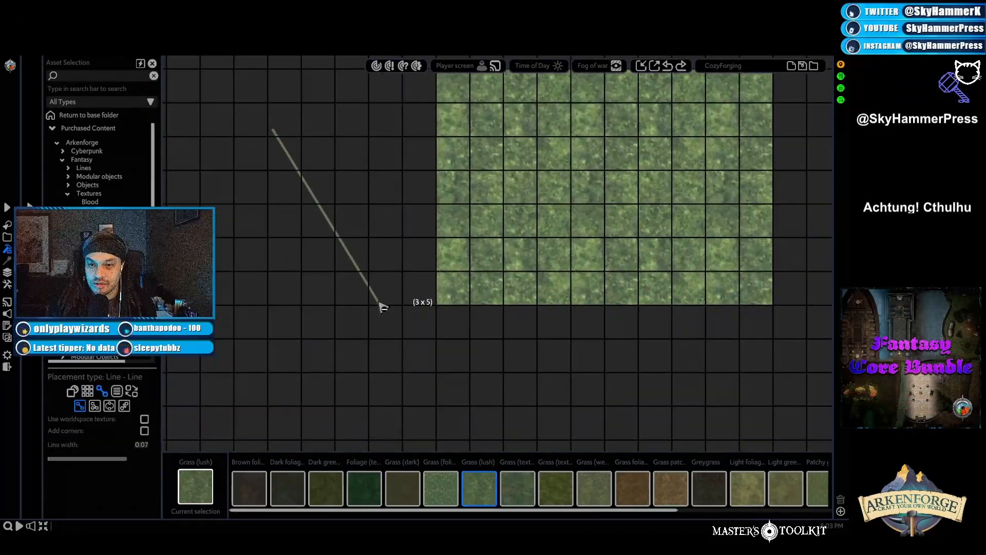
{"action": "left_click", "coordinate": [119, 391]}
{"action": "left_click", "coordinate": [241, 288]}
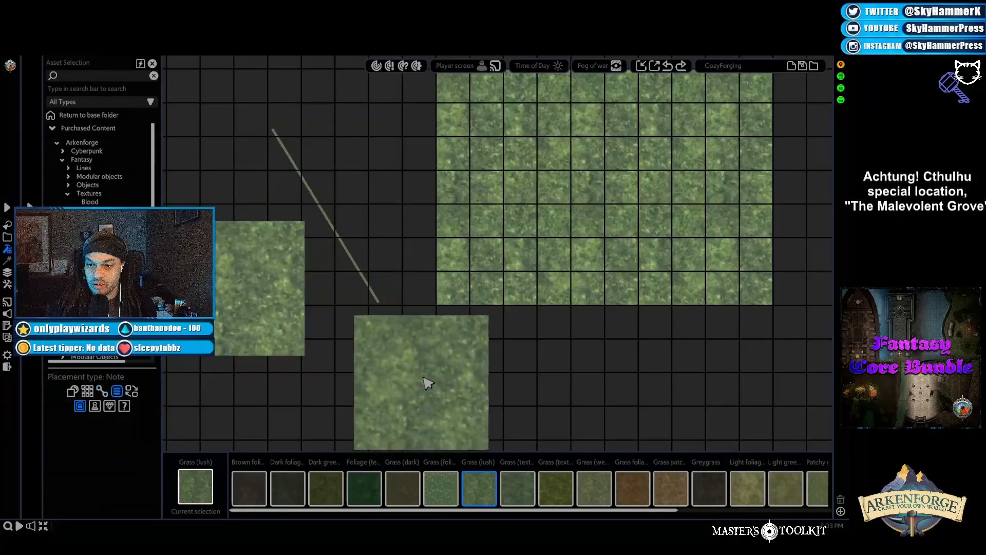
Step: Try the Replace placement type with the grass line and with the single grass object selected
{"action": "left_click", "coordinate": [136, 390]}
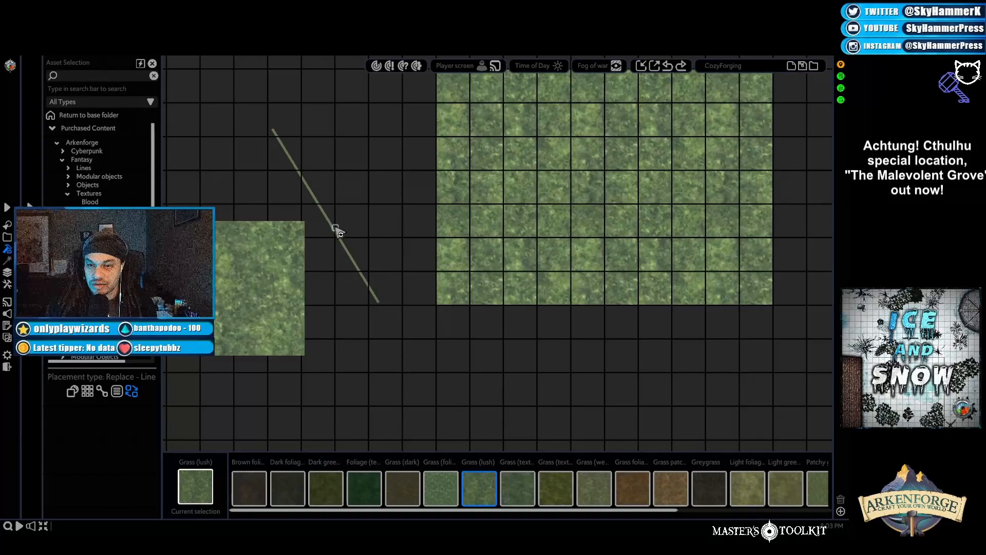
{"action": "right_click", "coordinate": [342, 250]}
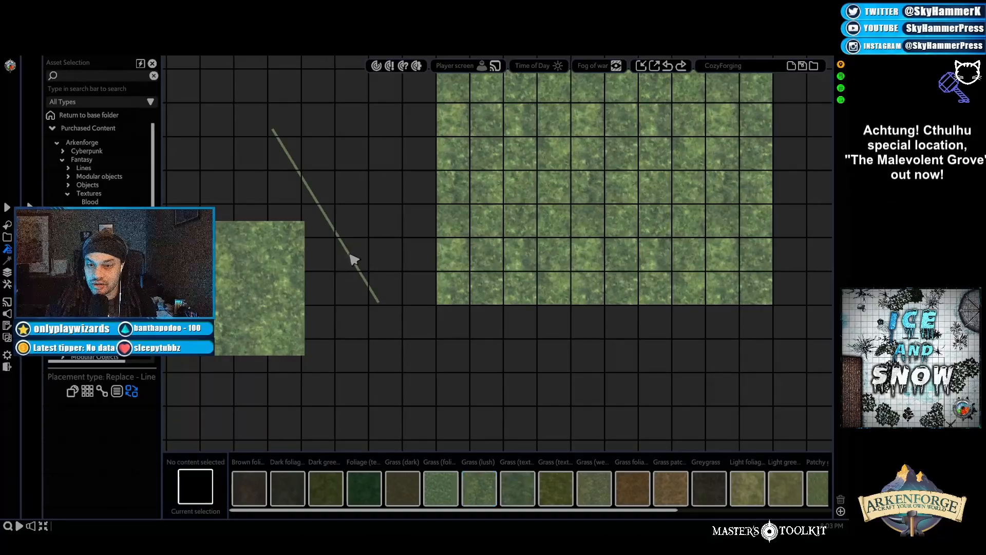
{"action": "left_click", "coordinate": [354, 260]}
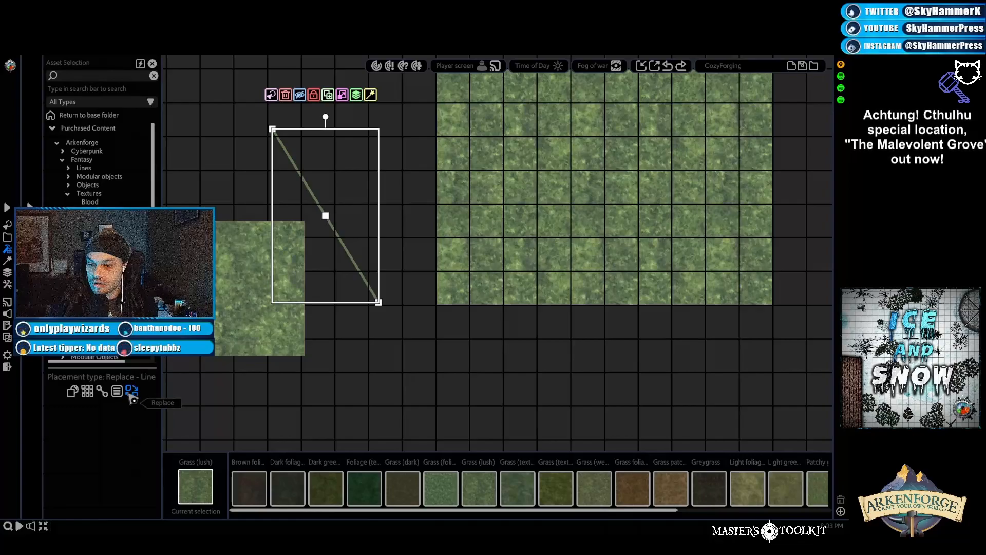
{"action": "left_click", "coordinate": [253, 285]}
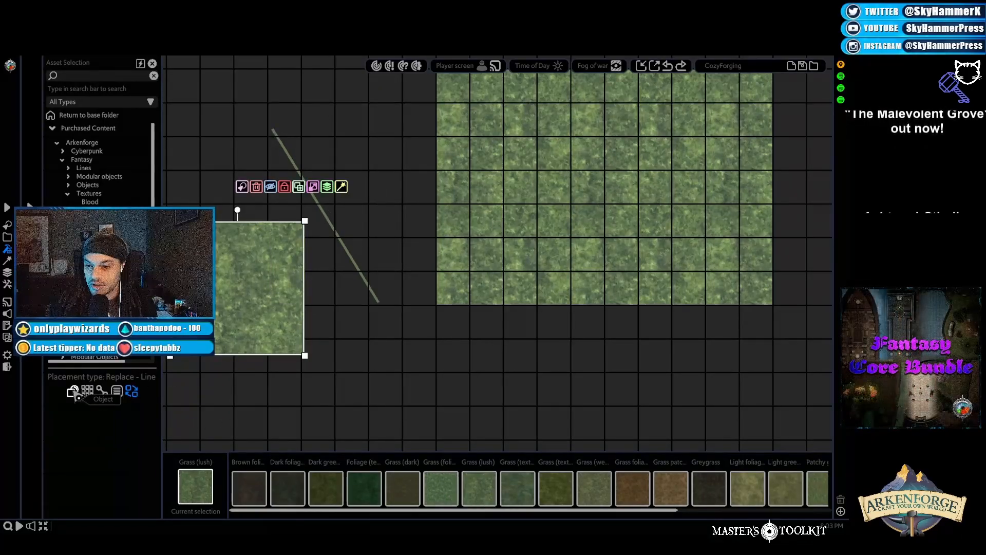
{"action": "left_click", "coordinate": [132, 396]}
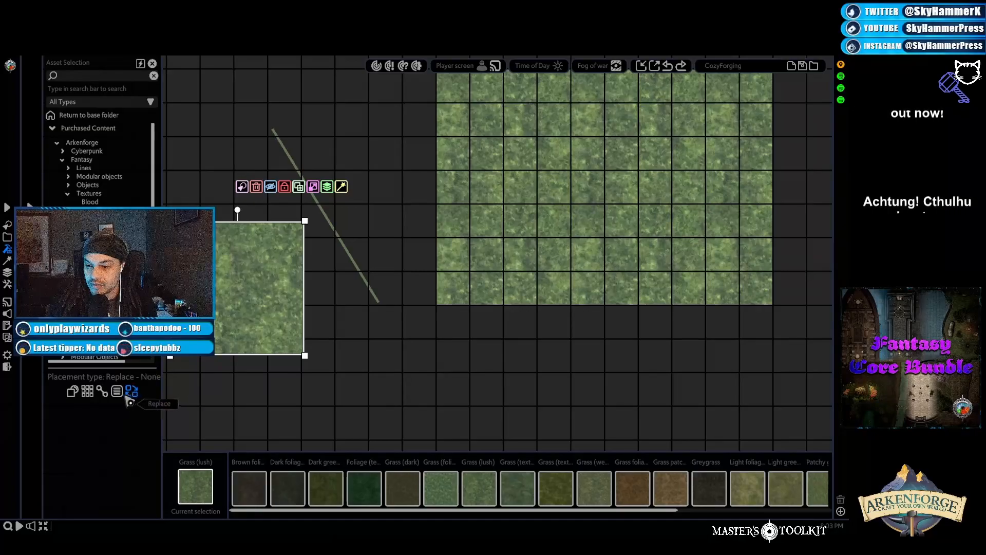
Step: Paint a rounded Grass (foliage) patch below the line and tiles using the tile brush at width 1.00
{"action": "left_click", "coordinate": [95, 395]}
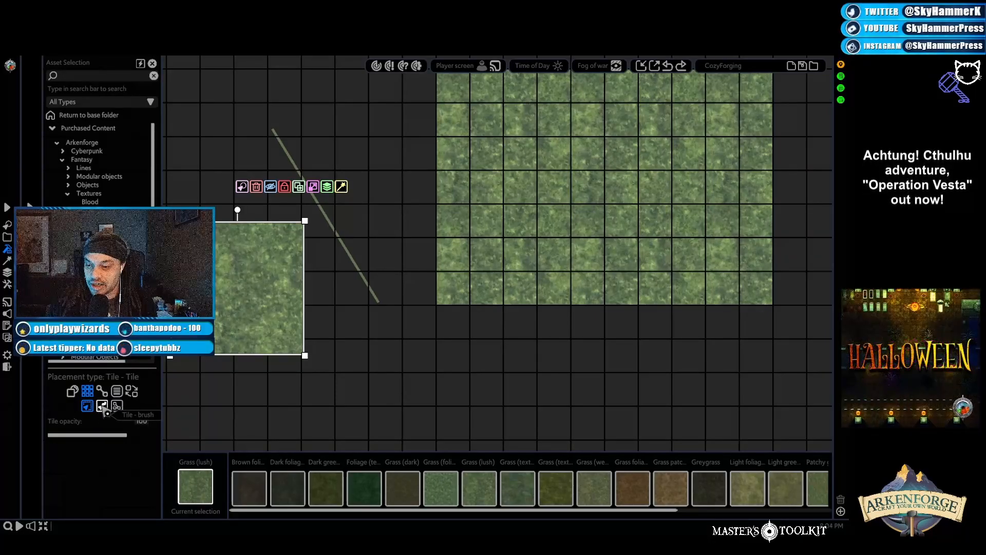
{"action": "left_click", "coordinate": [102, 406]}
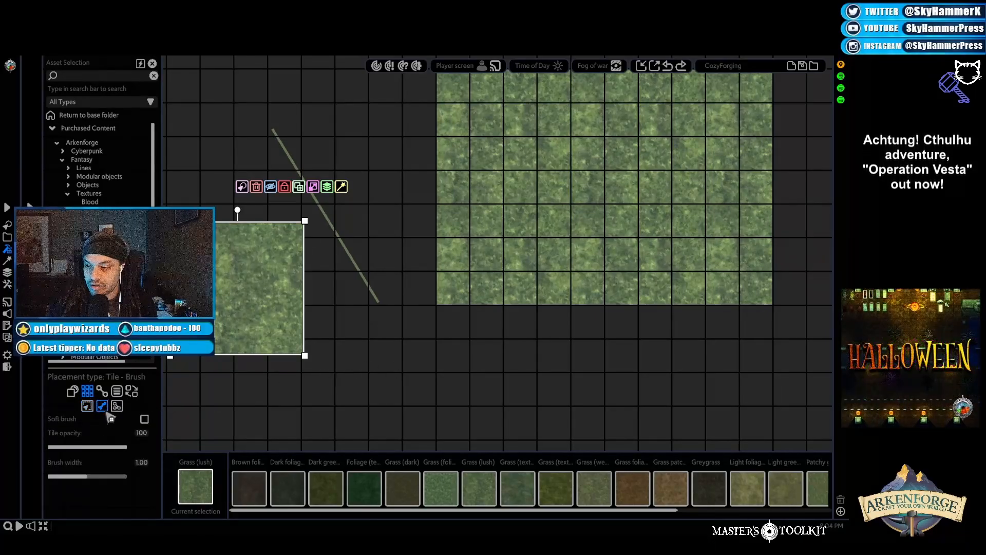
{"action": "left_click", "coordinate": [400, 371]}
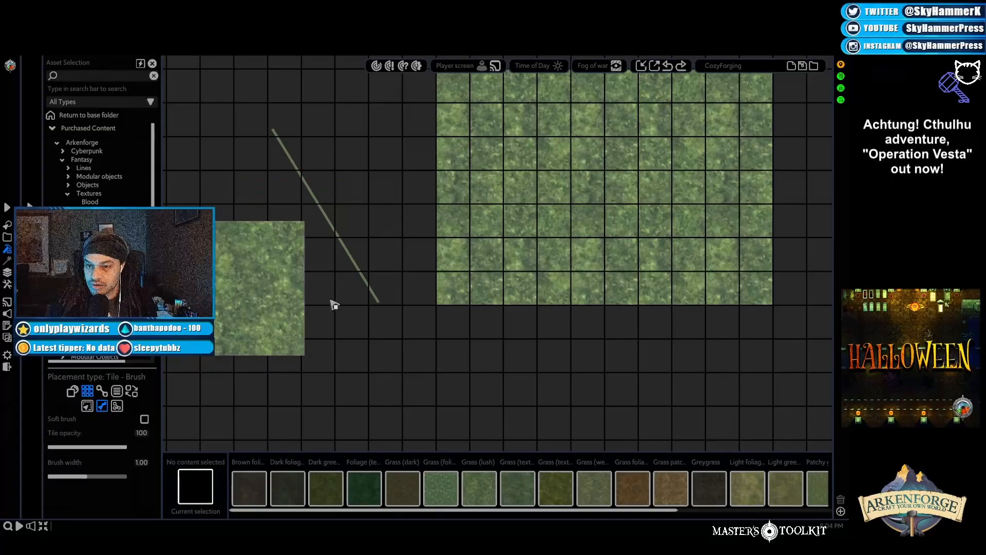
{"action": "left_click", "coordinate": [440, 488]}
{"action": "mouse_move", "coordinate": [393, 354]}
{"action": "left_mouse_down"}
{"action": "mouse_move", "coordinate": [354, 406]}
{"action": "mouse_move", "coordinate": [433, 385]}
{"action": "mouse_move", "coordinate": [469, 407]}
{"action": "left_mouse_up"}
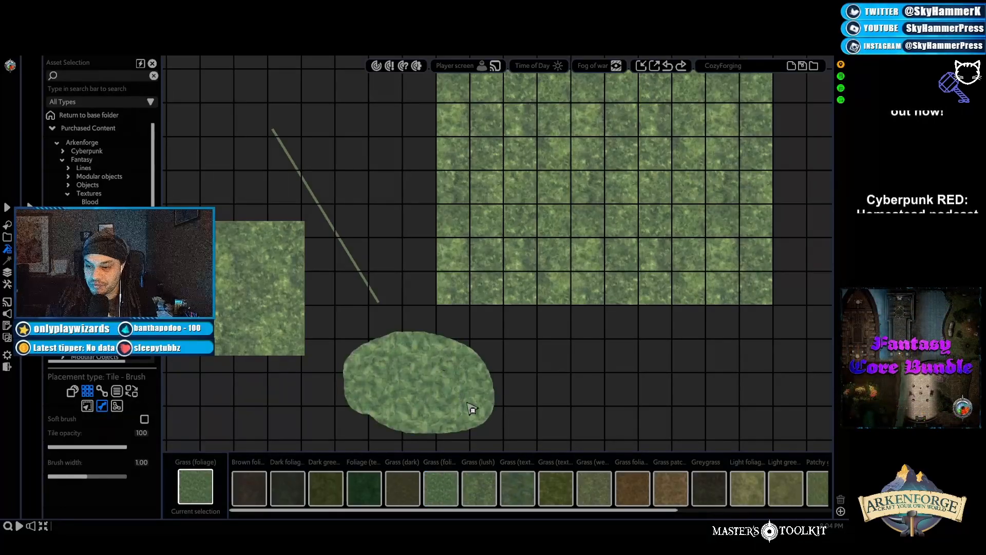
Step: Draw a four-sided Grass (foliage) polygon about 5 by 5 squares on the empty area above the grass line
{"action": "left_click", "coordinate": [118, 406]}
{"action": "key", "text": "w"}
{"action": "key", "text": "a"}
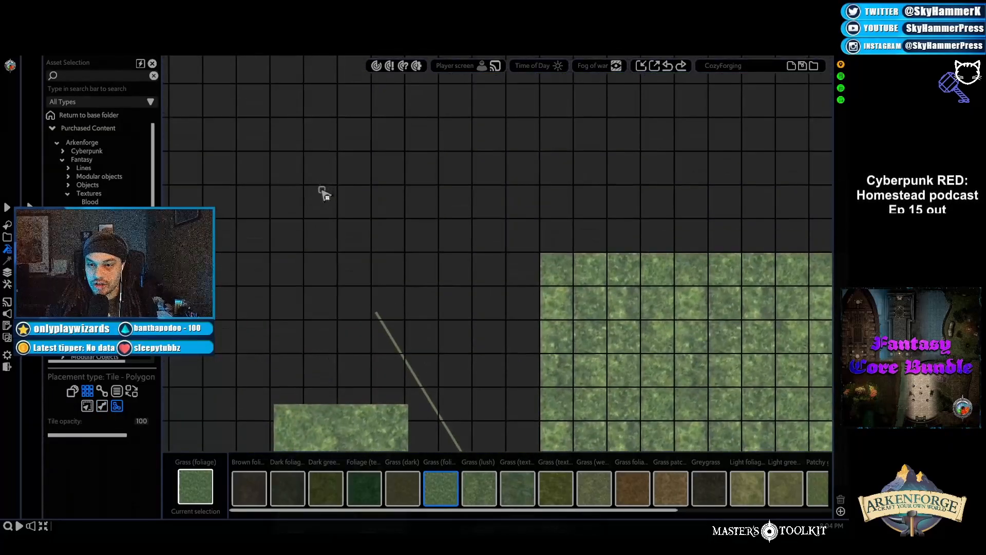
{"action": "left_click", "coordinate": [303, 185]}
{"action": "left_click", "coordinate": [387, 117]}
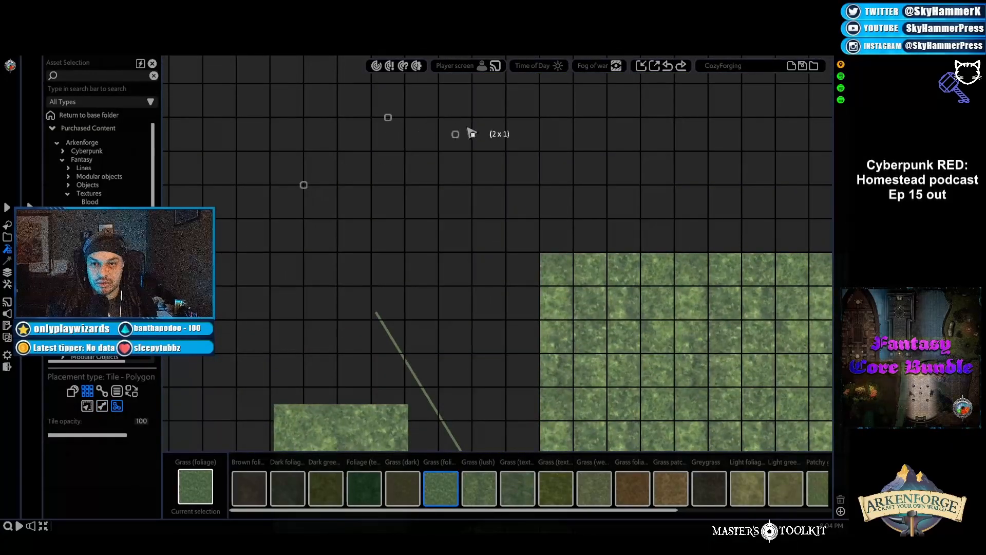
{"action": "left_click", "coordinate": [496, 189]}
{"action": "left_click", "coordinate": [370, 282]}
{"action": "right_click", "coordinate": [454, 237]}
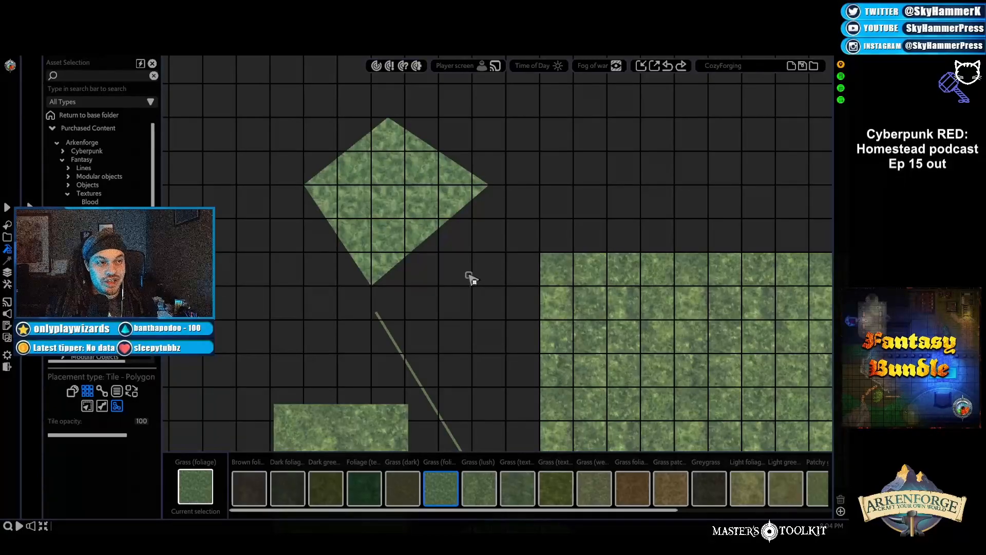
{"action": "key", "text": "Escape"}
Step: Select all the grass samples on the empty area together and delete them
{"action": "scroll", "coordinate": [462, 285], "scroll_direction": "down", "scroll_amount": 5}
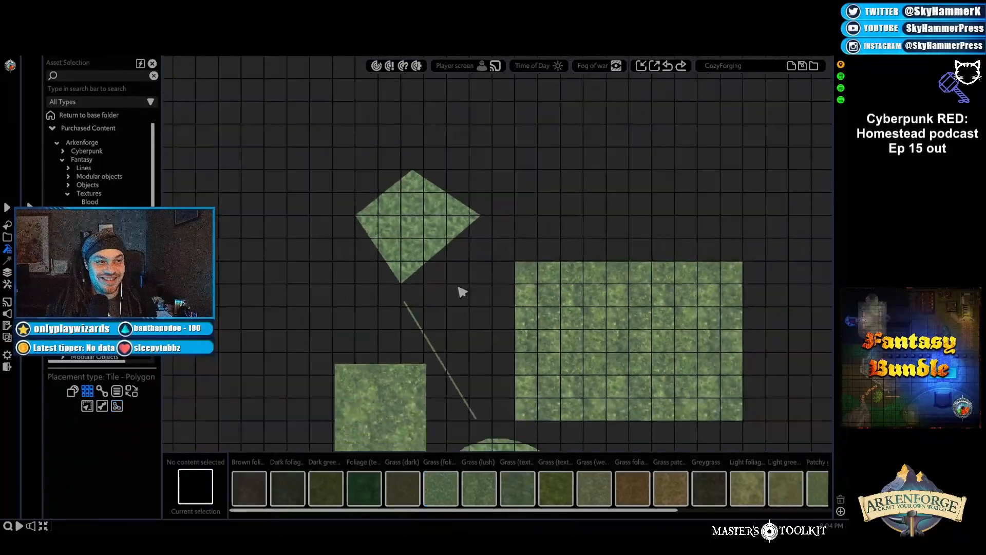
{"action": "left_click_drag", "start_coordinate": [299, 113], "coordinate": [627, 450]}
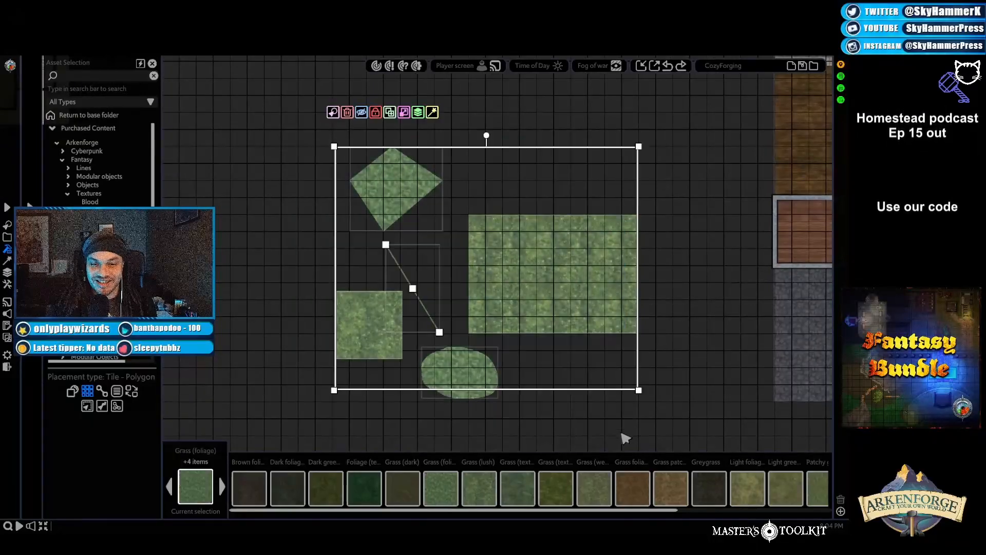
{"action": "key", "text": "Delete"}
Step: Browse the Fantasy line assets and choose the Log wall for line placement with Add corners enabled
{"action": "scroll", "coordinate": [380, 358], "scroll_direction": "up", "scroll_amount": 3}
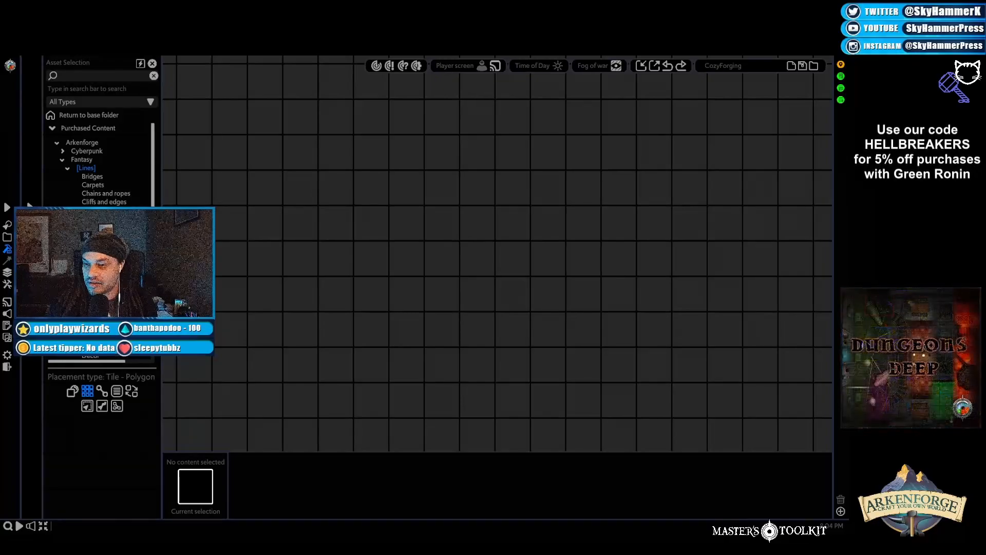
{"action": "scroll", "coordinate": [97, 164], "scroll_direction": "down", "scroll_amount": 3}
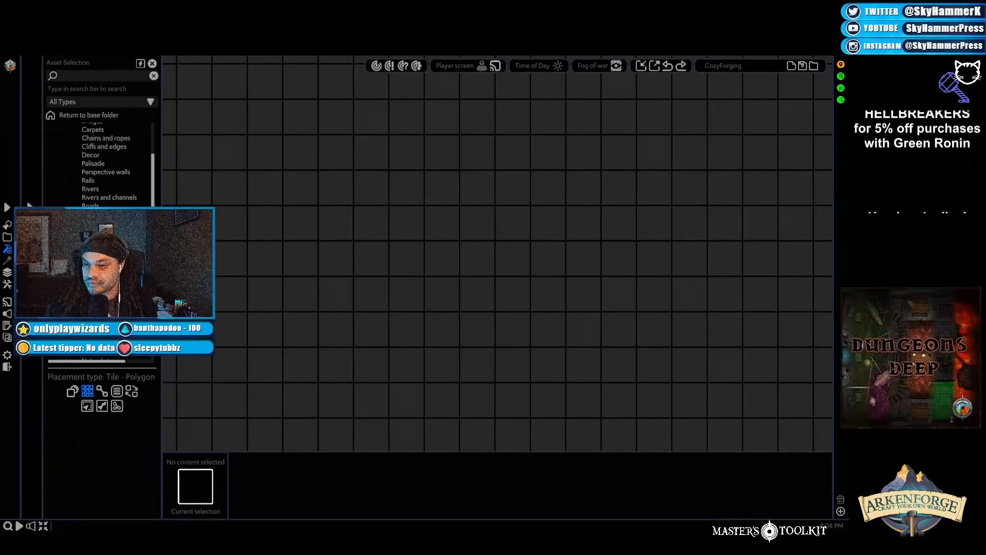
{"action": "left_click", "coordinate": [476, 498]}
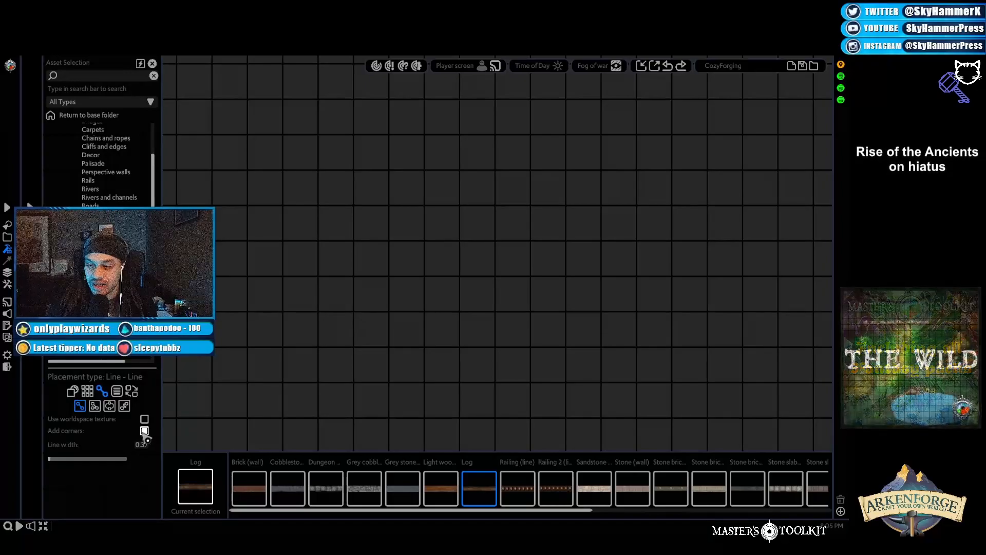
Step: Try a two-sided Log wall about 6 squares across and 4 squares down, undo it, and deselect the asset
{"action": "left_click", "coordinate": [357, 170]}
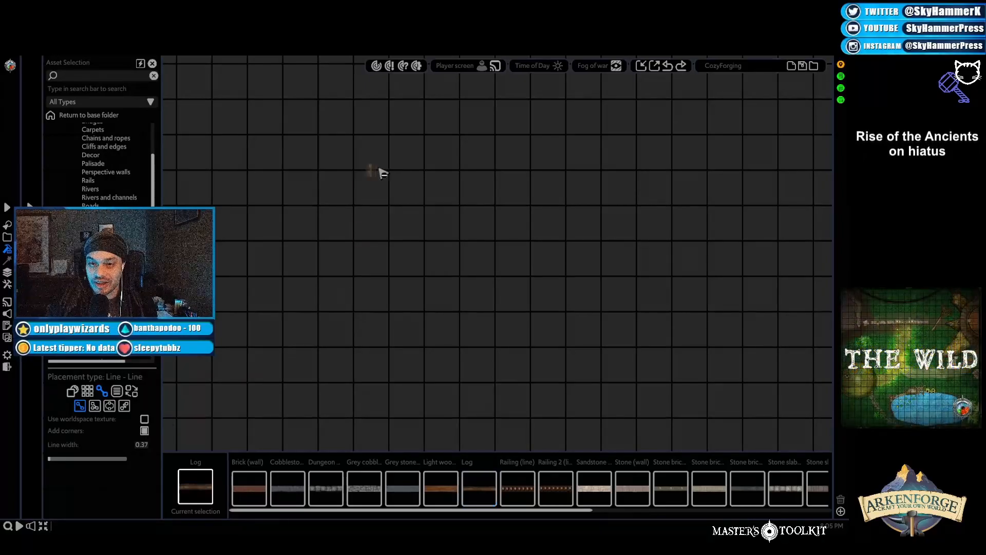
{"action": "left_click_drag", "start_coordinate": [351, 171], "coordinate": [385, 173]}
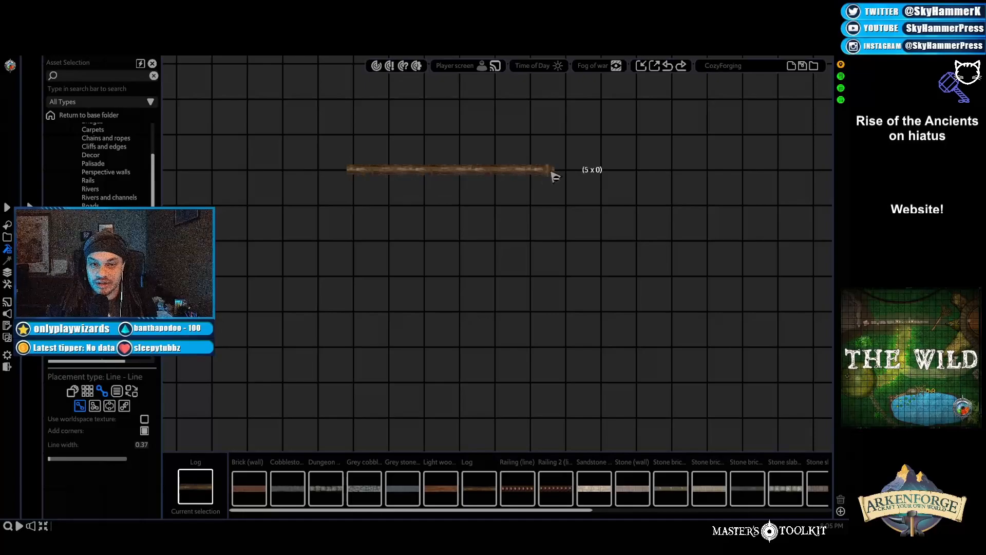
{"action": "left_click", "coordinate": [567, 171]}
{"action": "left_click", "coordinate": [567, 318]}
{"action": "key", "text": "ctrl+z"}
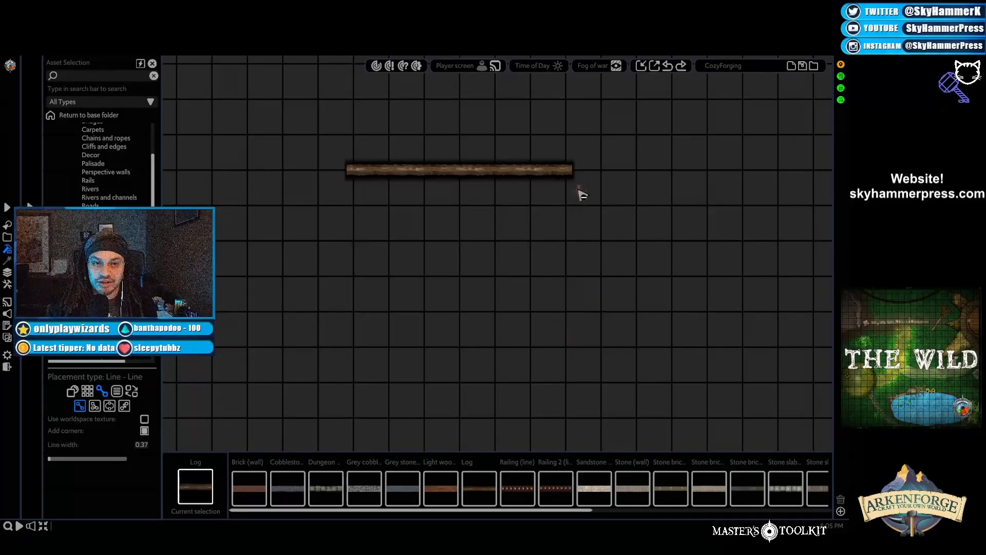
{"action": "key", "text": "ctrl+z"}
{"action": "left_click", "coordinate": [357, 172]}
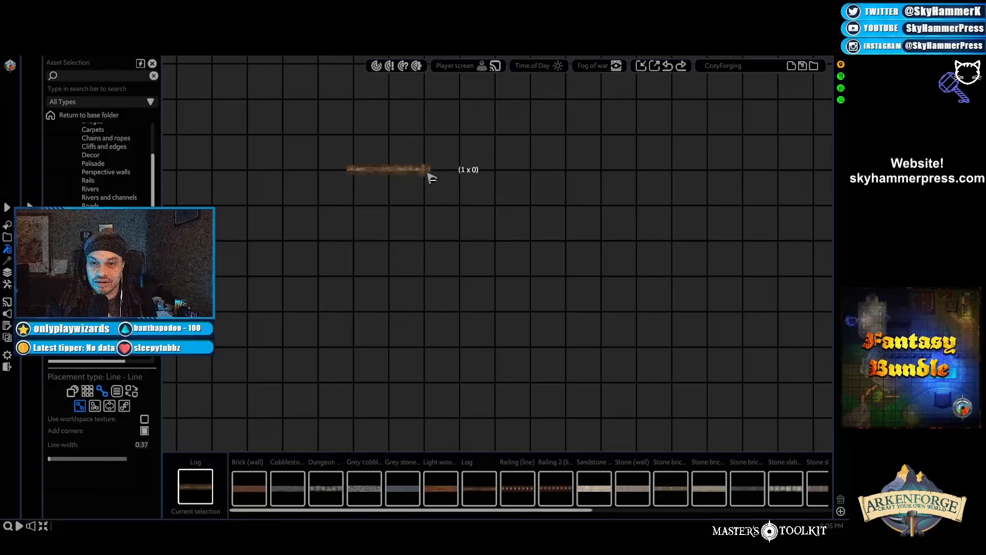
{"action": "right_click", "coordinate": [565, 175]}
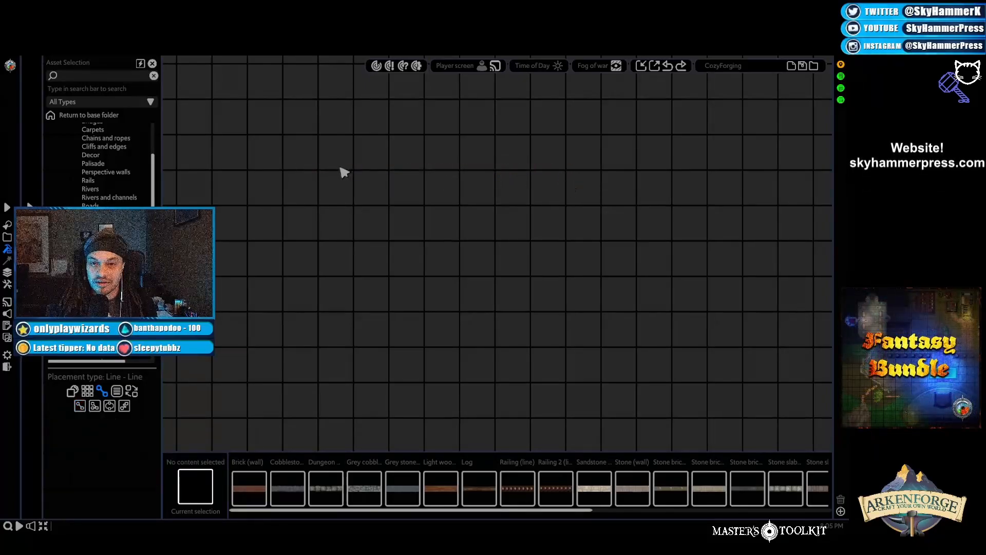
Step: Draw a rectangular Brick (wall) outline about 6 by 4 squares from single lines, with Add corners turned off for the final side
{"action": "left_click", "coordinate": [249, 488]}
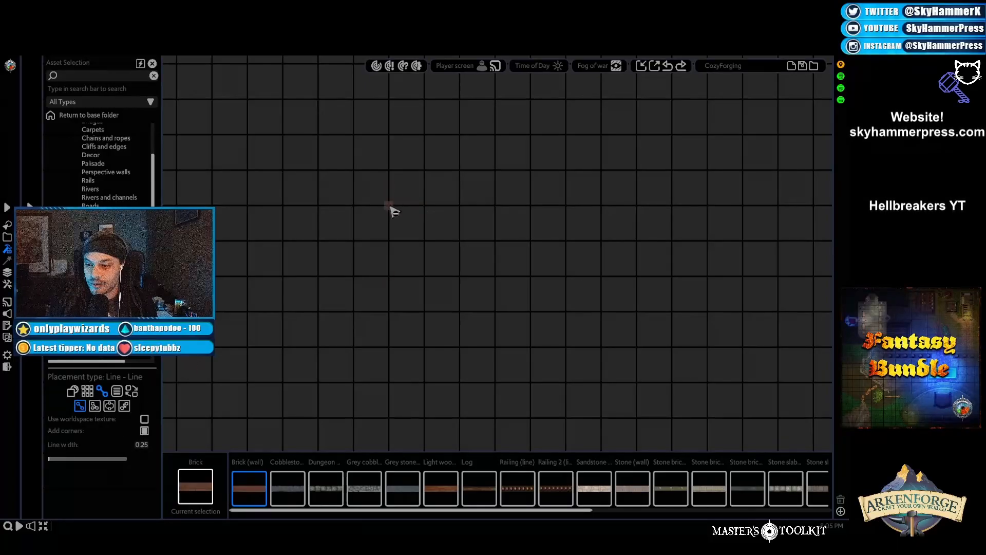
{"action": "left_click", "coordinate": [96, 406]}
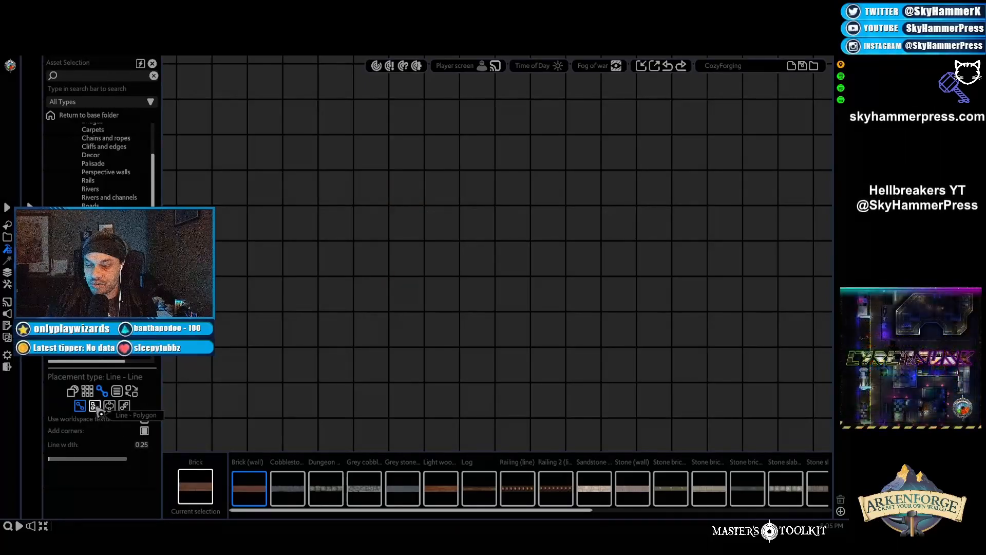
{"action": "left_click", "coordinate": [80, 406]}
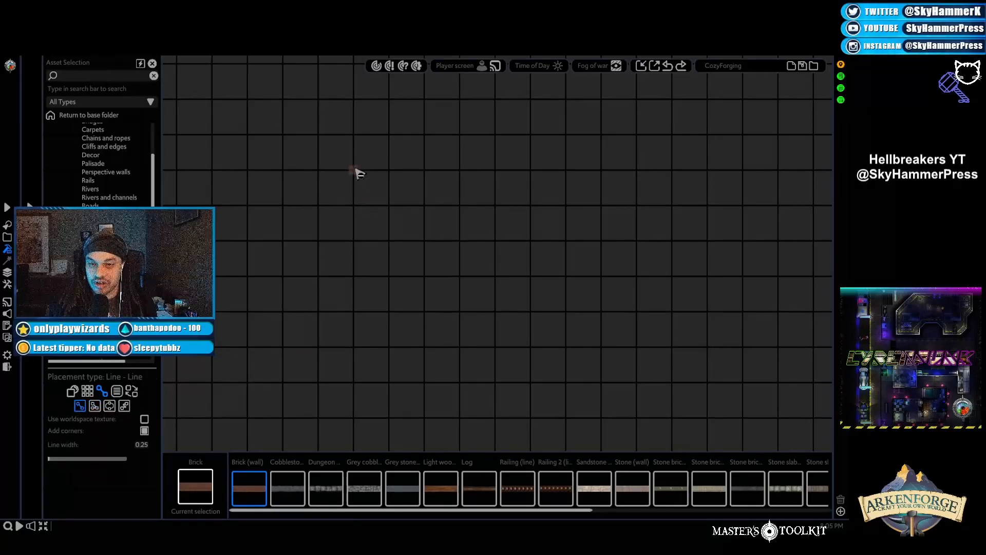
{"action": "left_click_drag", "start_coordinate": [357, 171], "coordinate": [582, 287]}
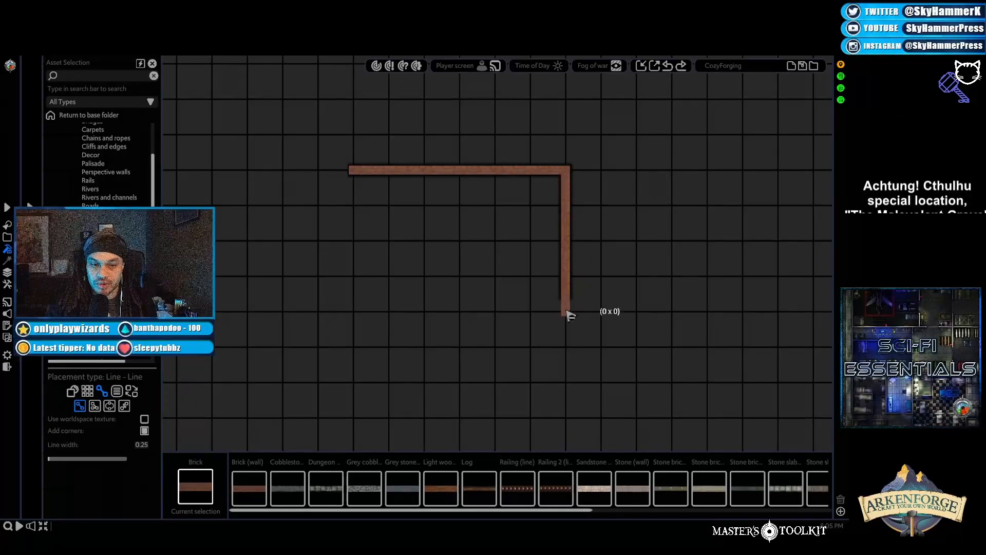
{"action": "left_click_drag", "start_coordinate": [568, 317], "coordinate": [350, 312]}
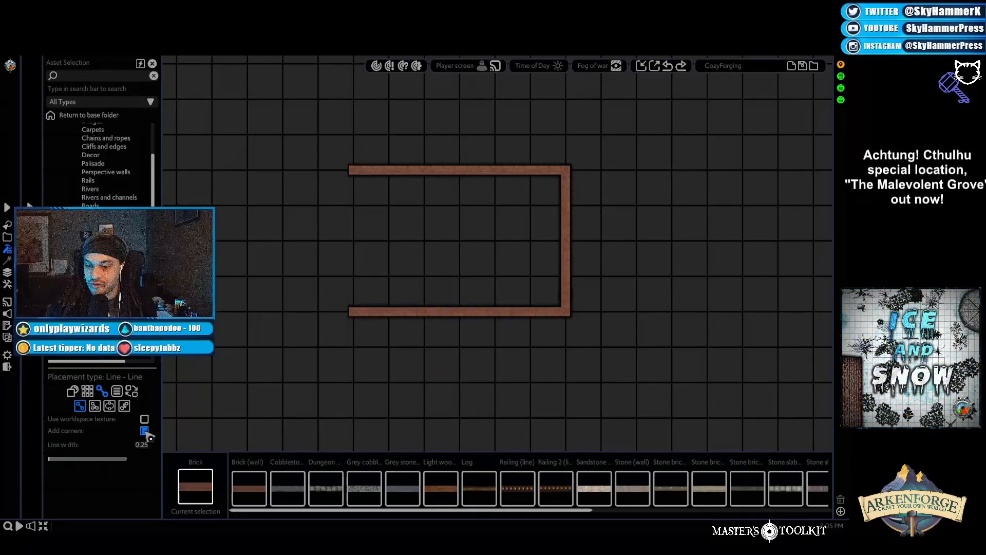
{"action": "left_click_drag", "start_coordinate": [356, 318], "coordinate": [354, 169]}
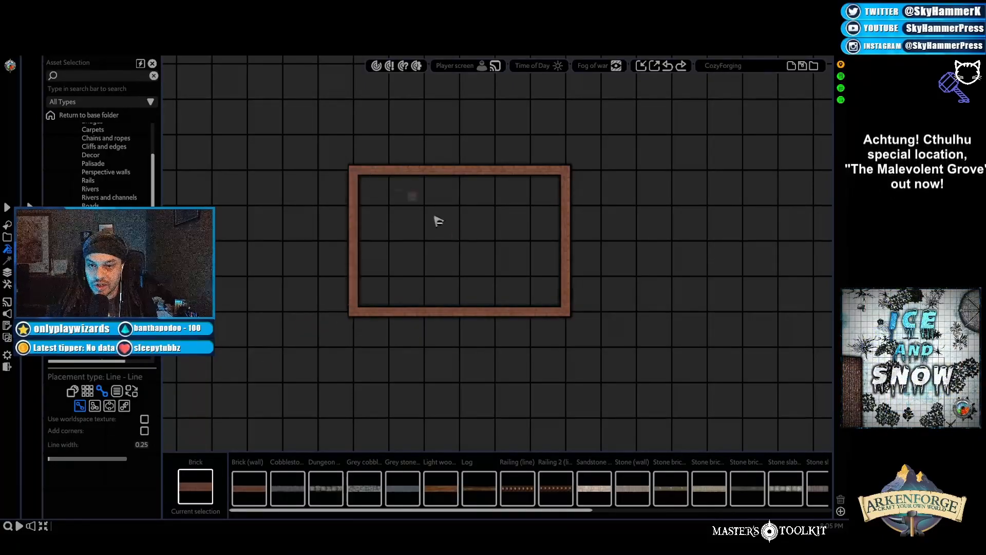
Step: Examine the brick wall's lower corners up close to compare joints made with and without added corners
{"action": "scroll", "coordinate": [360, 349], "scroll_direction": "up", "scroll_amount": 6}
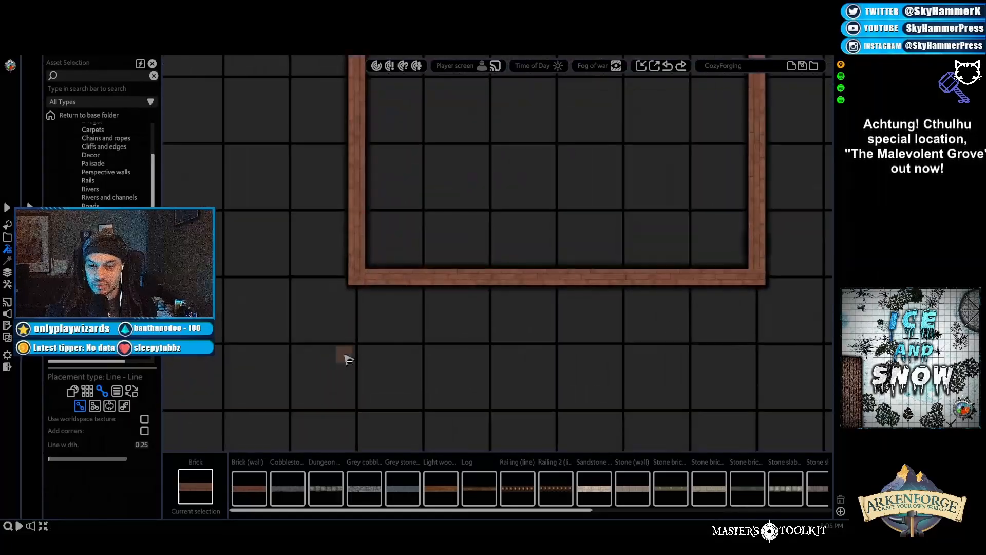
{"action": "scroll", "coordinate": [355, 354], "scroll_direction": "up", "scroll_amount": 6}
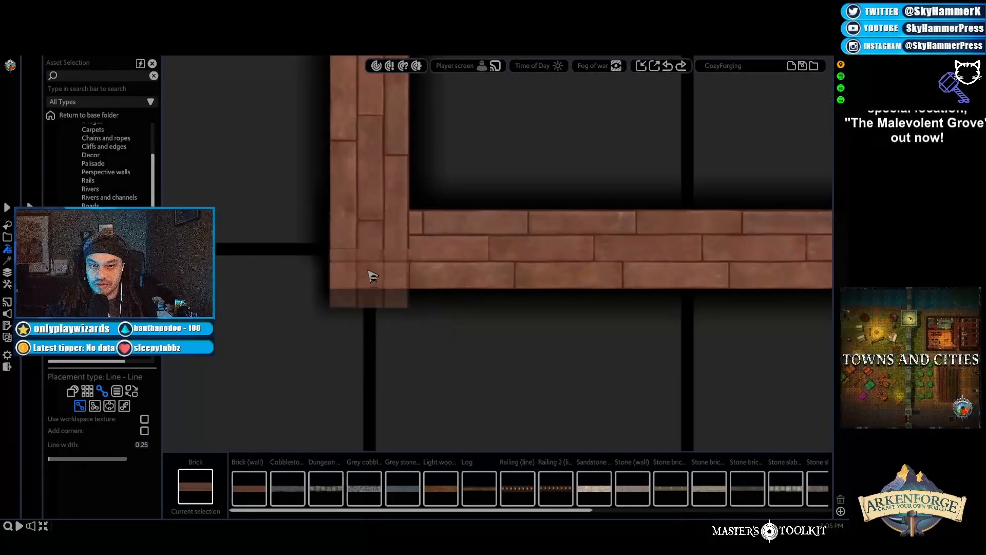
{"action": "key", "text": "d"}
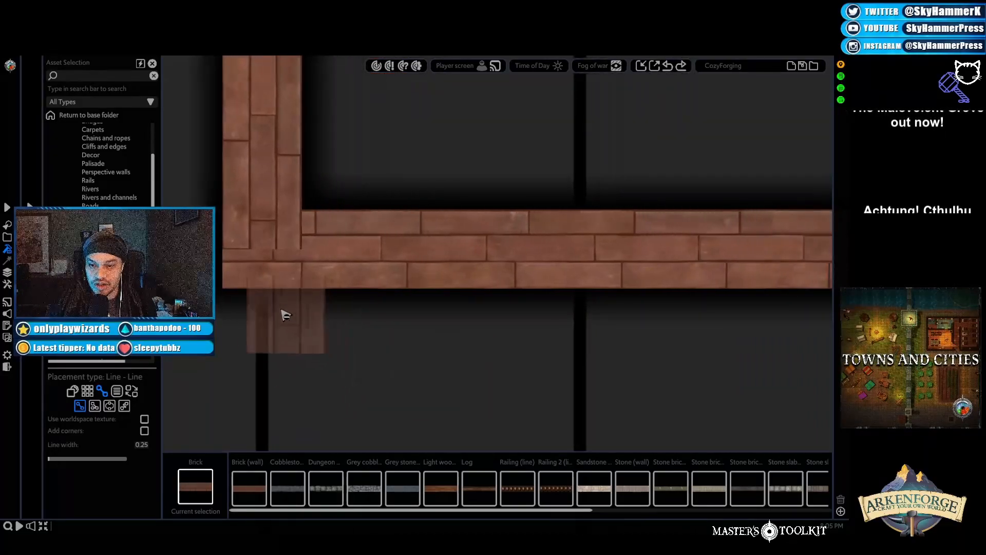
{"action": "scroll", "coordinate": [402, 240], "scroll_direction": "down", "scroll_amount": 5}
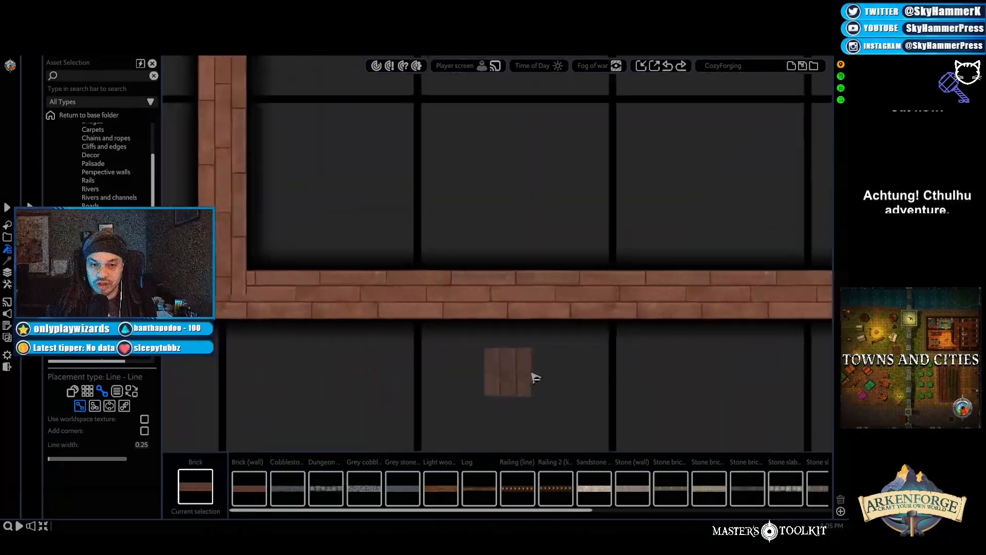
{"action": "key", "text": "d"}
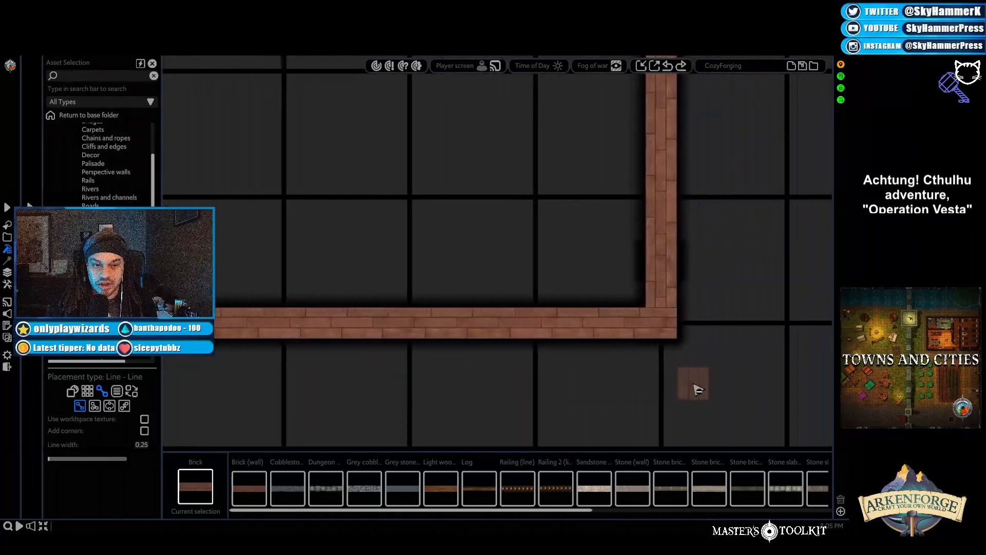
{"action": "scroll", "coordinate": [621, 388], "scroll_direction": "up", "scroll_amount": 5}
{"action": "key", "text": "d"}
{"action": "key", "text": "w"}
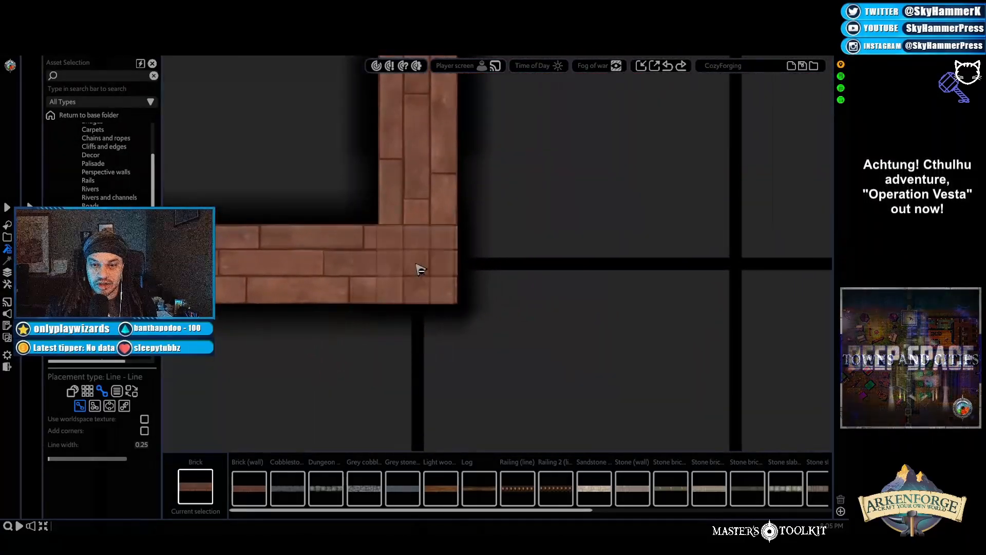
{"action": "key", "text": "s"}
{"action": "key", "text": "a"}
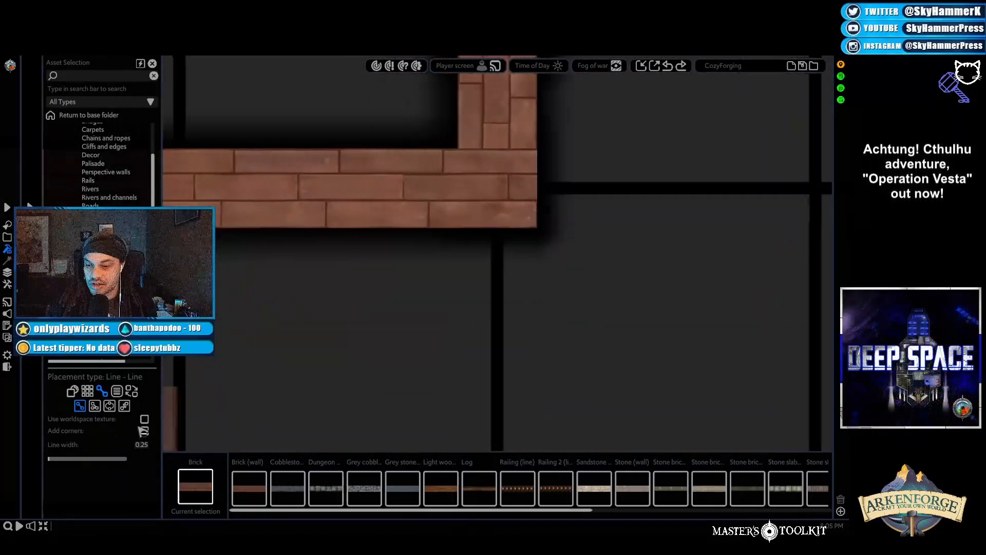
{"action": "scroll", "coordinate": [290, 354], "scroll_direction": "down", "scroll_amount": 8}
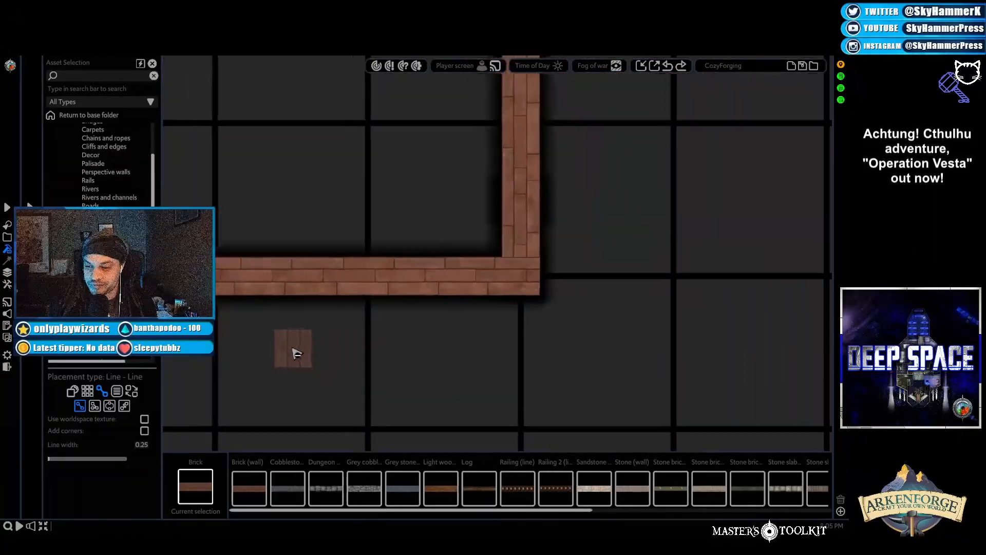
{"action": "key", "text": "w"}
{"action": "key", "text": "a"}
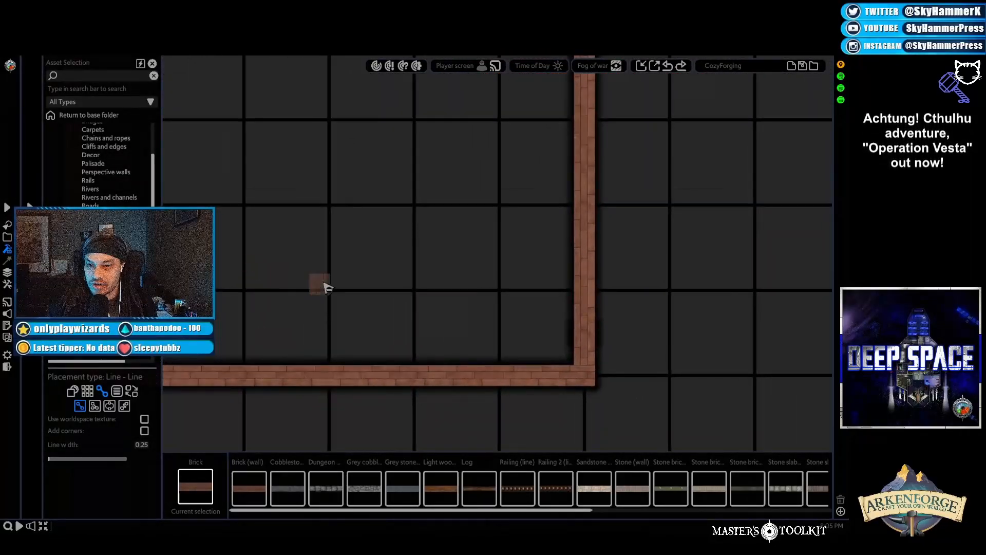
{"action": "key", "text": "a"}
{"action": "key", "text": "a"}
{"action": "scroll", "coordinate": [506, 317], "scroll_direction": "down", "scroll_amount": 3}
{"action": "key", "text": "w"}
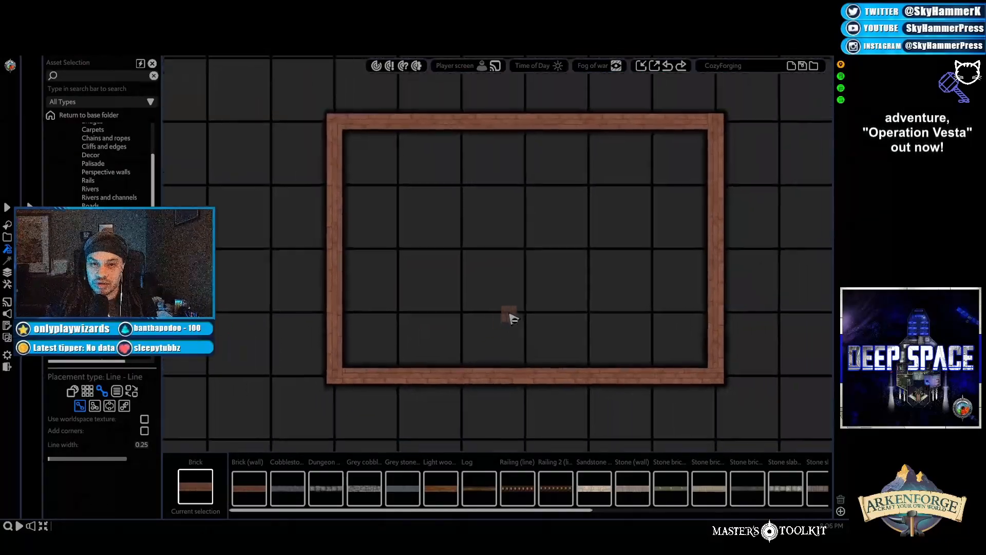
{"action": "key", "text": "d"}
{"action": "right_click", "coordinate": [449, 299]}
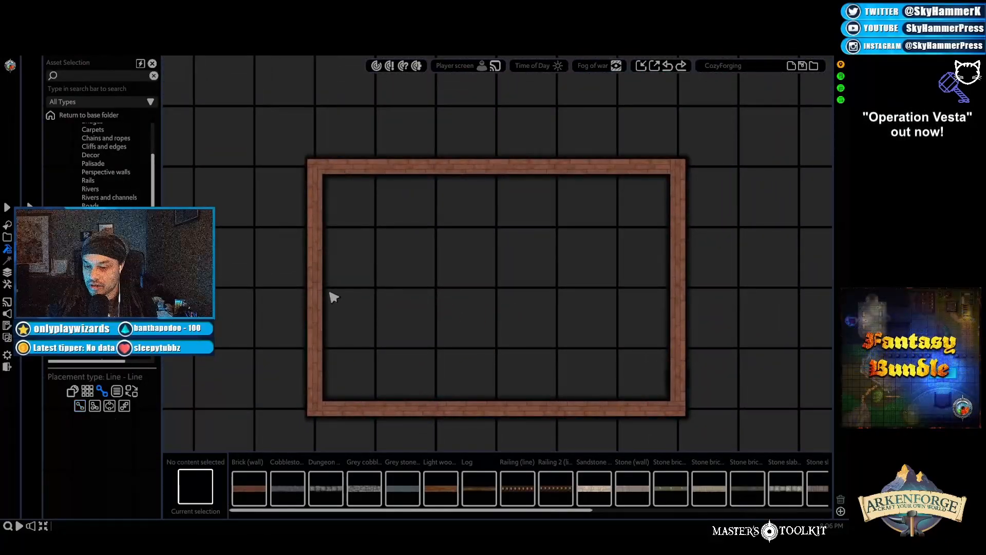
Step: Return to the Fantasy Lines folder, select all the brick wall segments, and open their Colour Options
{"action": "scroll", "coordinate": [97, 164], "scroll_direction": "up", "scroll_amount": 3}
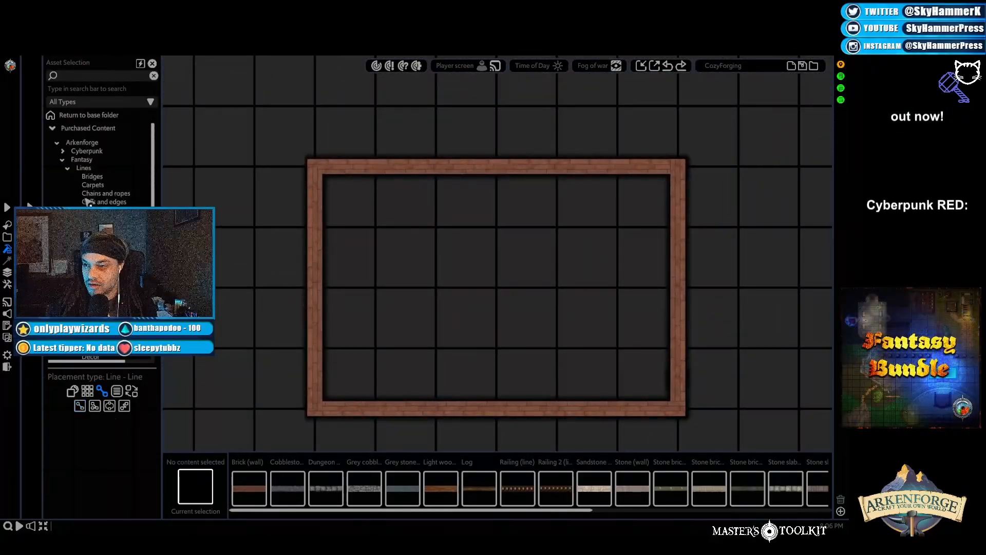
{"action": "left_click", "coordinate": [75, 169]}
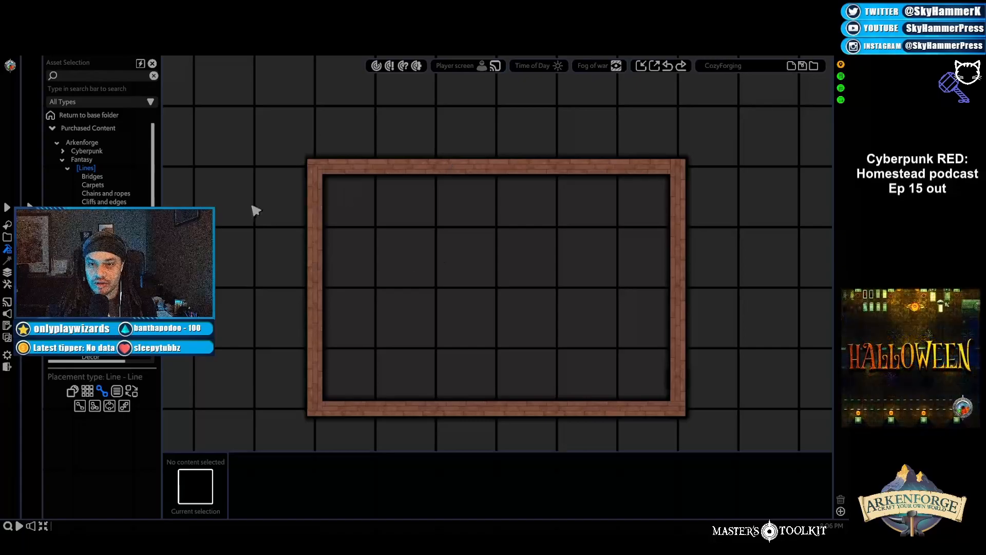
{"action": "left_click_drag", "start_coordinate": [258, 210], "coordinate": [349, 296]}
{"action": "left_click_drag", "start_coordinate": [738, 143], "coordinate": [265, 447]}
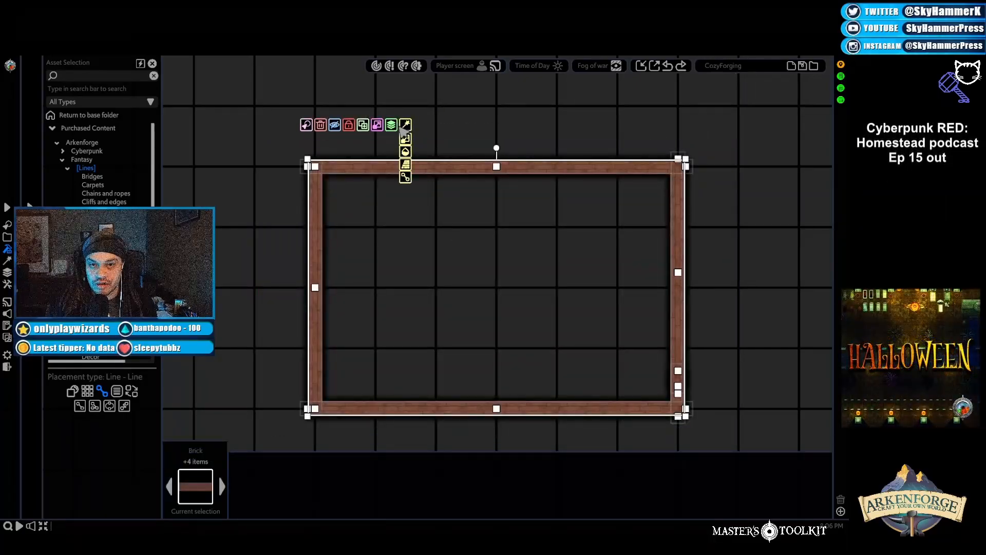
{"action": "mouse_move", "coordinate": [393, 125]}
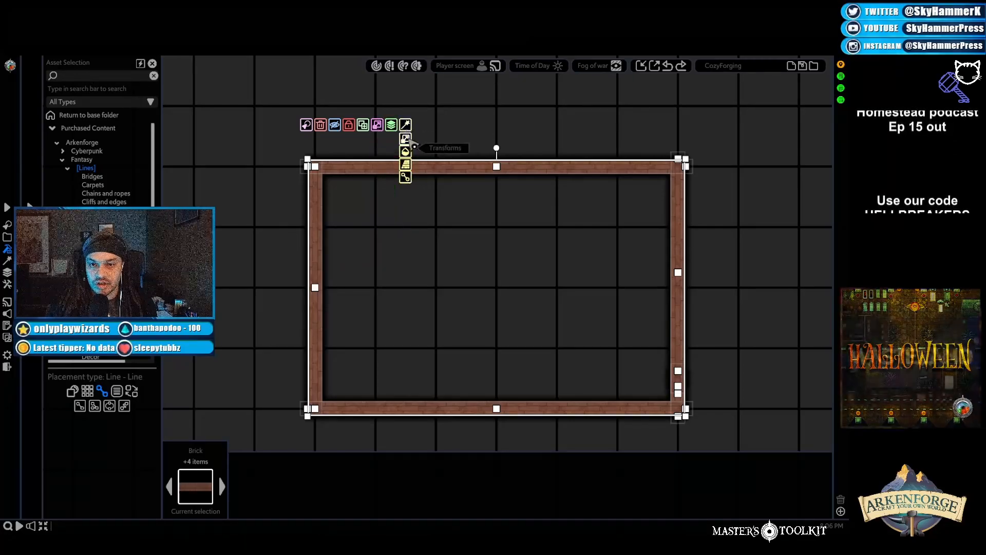
{"action": "left_click", "coordinate": [410, 159]}
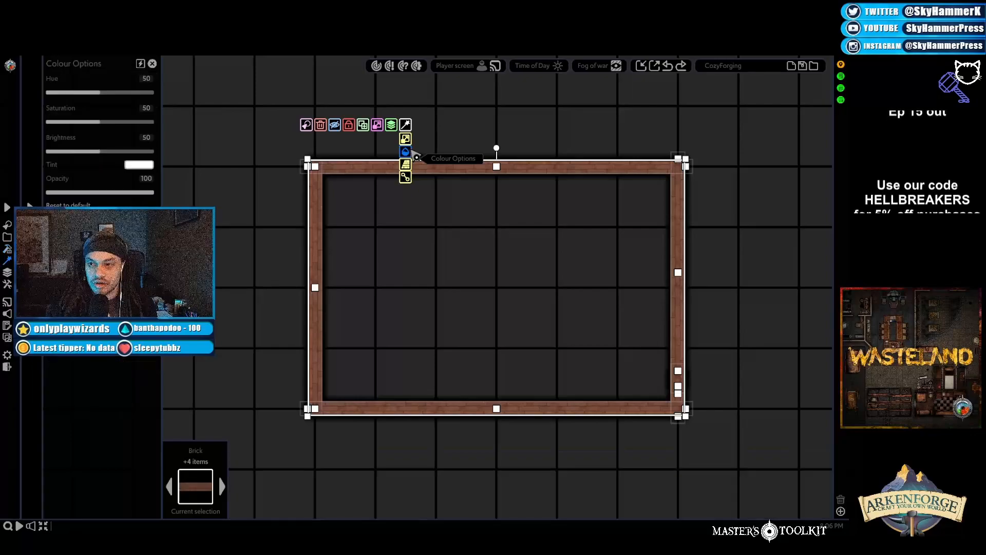
Step: Set the brick walls' saturation to 67 and brightness to 48, and try a tint change before undoing it
{"action": "left_click_drag", "start_coordinate": [106, 152], "coordinate": [118, 121]}
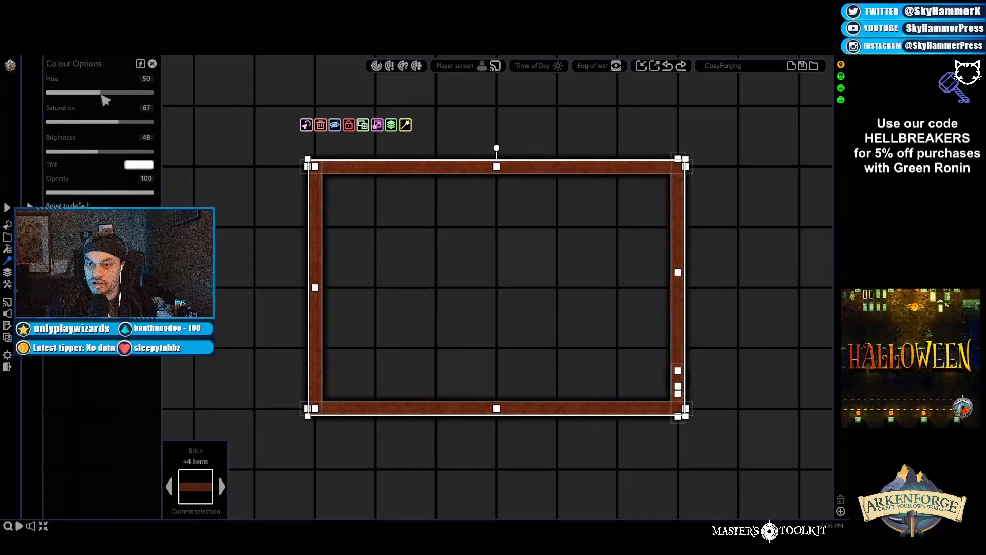
{"action": "left_click", "coordinate": [139, 165]}
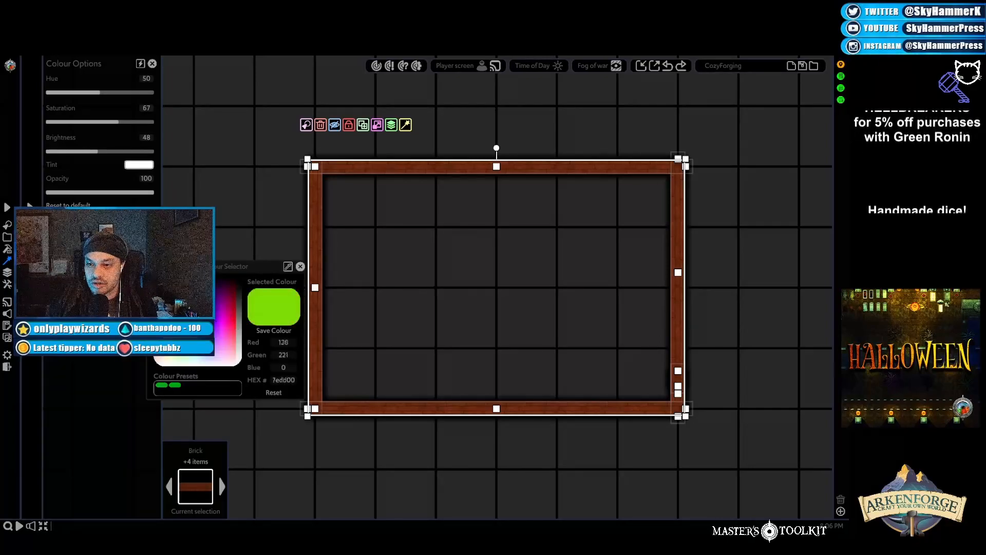
{"action": "left_click", "coordinate": [300, 267]}
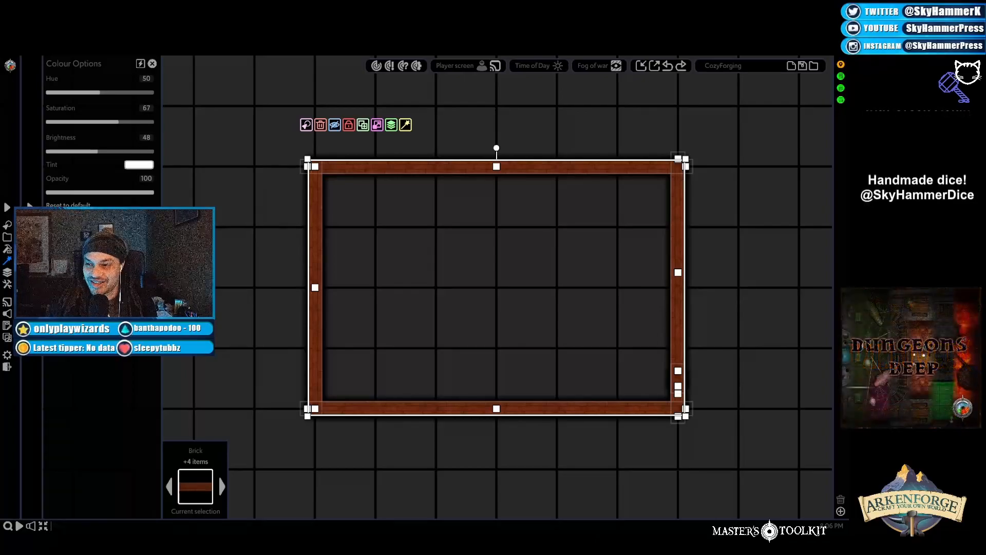
{"action": "left_click", "coordinate": [136, 165]}
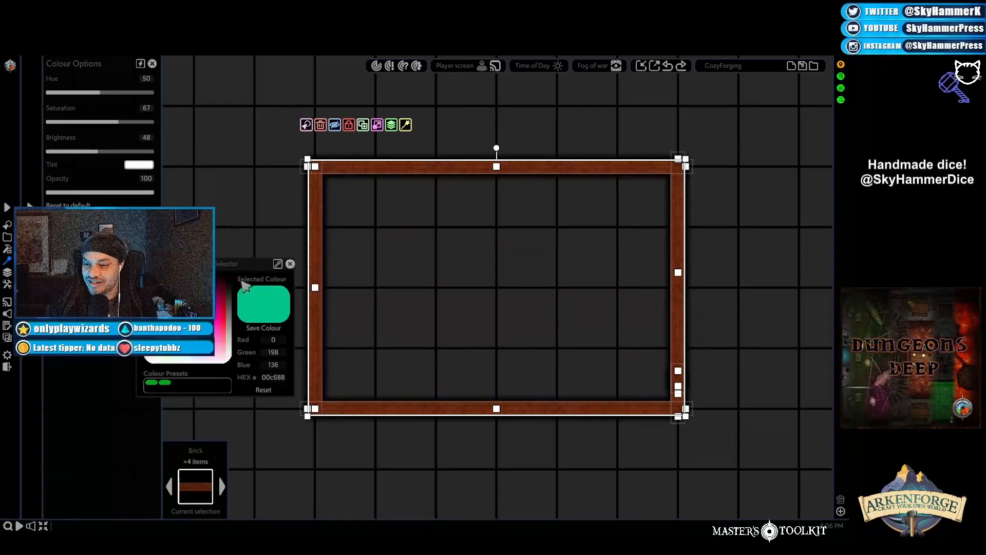
{"action": "left_click", "coordinate": [291, 264]}
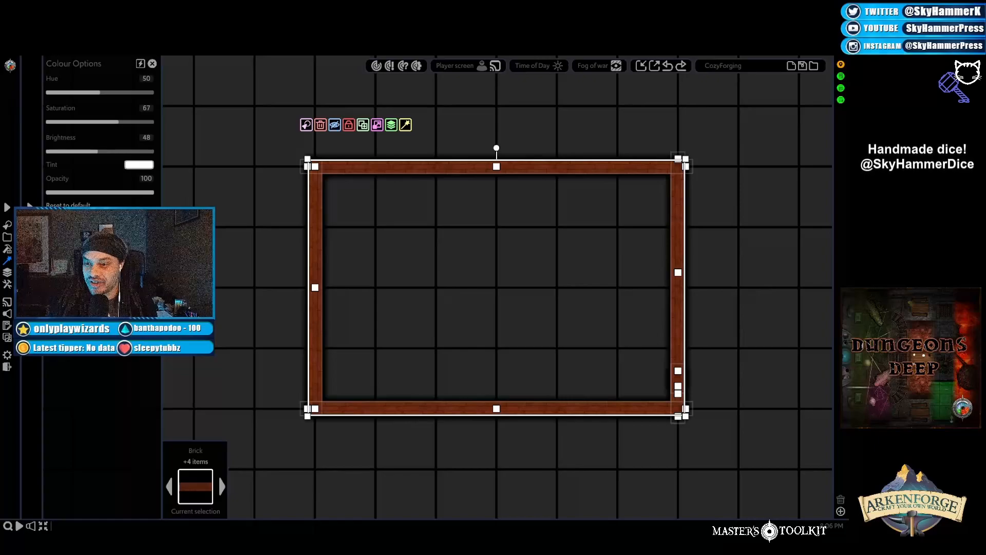
{"action": "key", "text": "ctrl+z"}
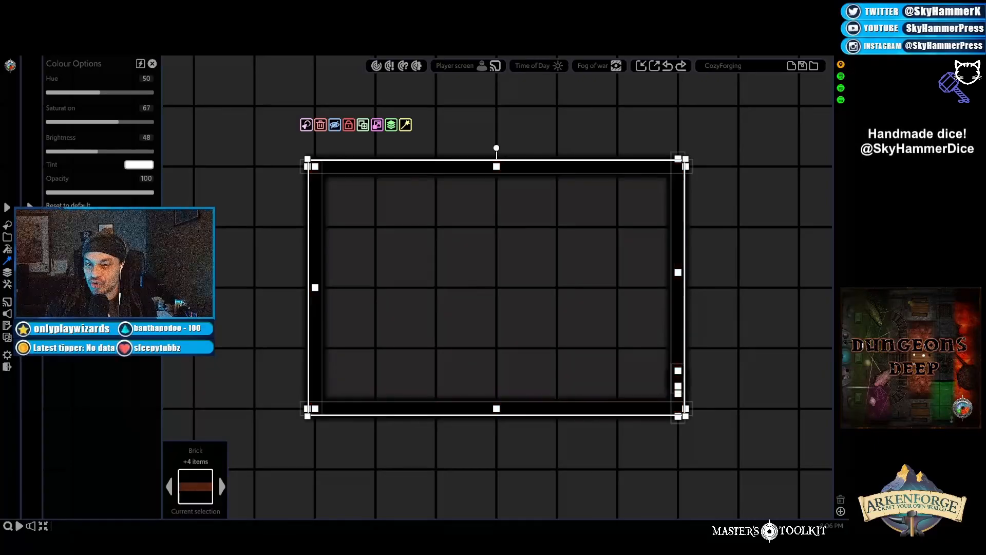
Step: Select all segments of the rectangular brick wall outline and delete them from the map
{"action": "left_click", "coordinate": [205, 185]}
{"action": "scroll", "coordinate": [433, 321], "scroll_direction": "down", "scroll_amount": 4}
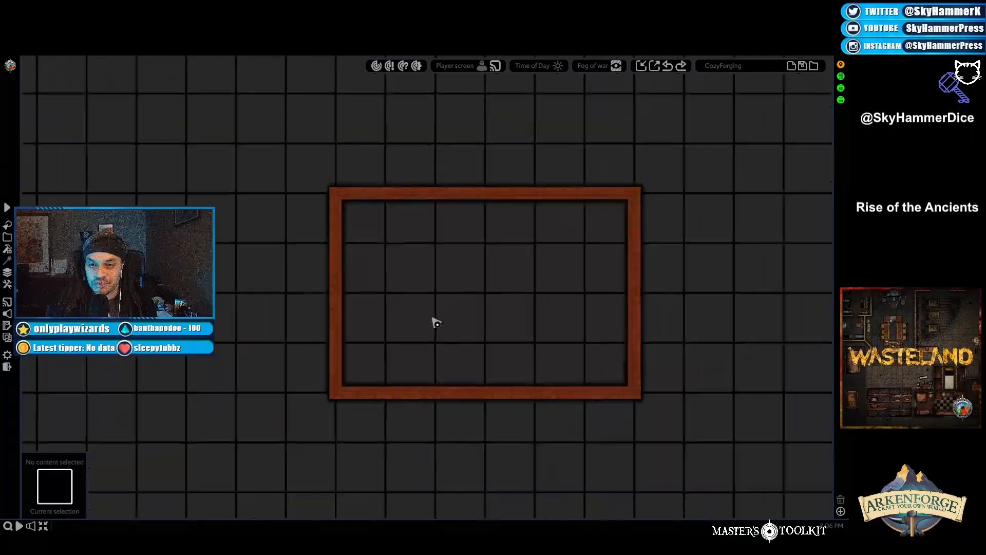
{"action": "left_click_drag", "start_coordinate": [321, 194], "coordinate": [625, 394]}
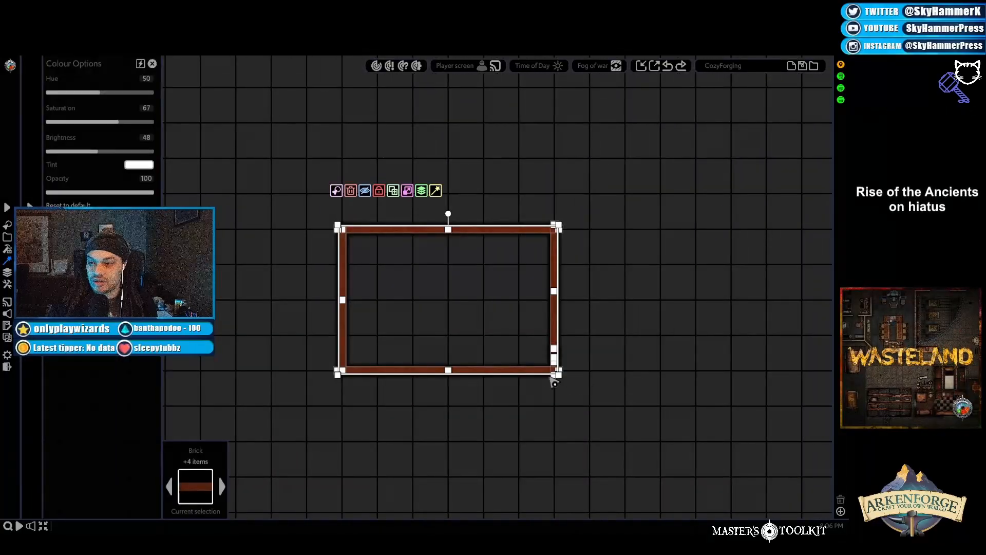
{"action": "key", "text": "Delete"}
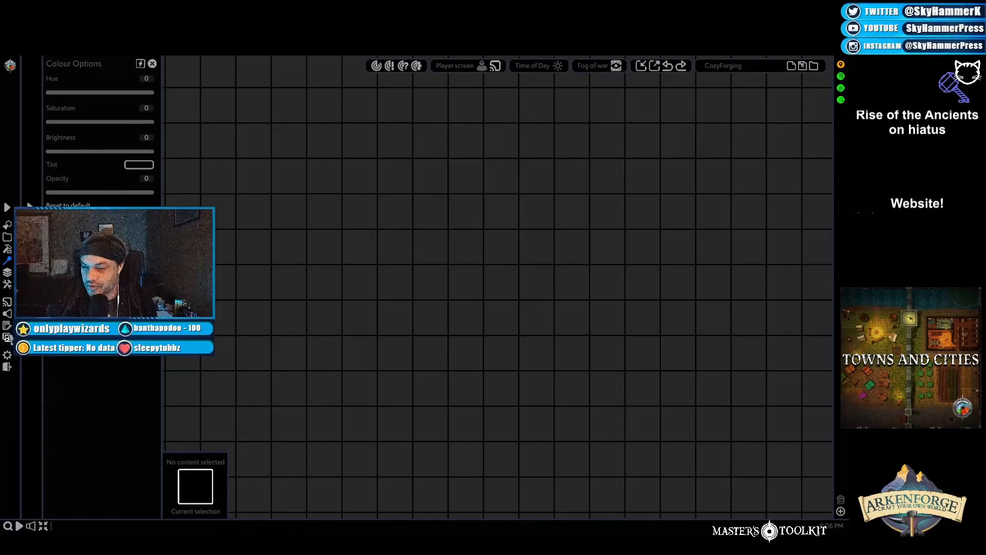
Step: Select the beer bench beside the town square's fountain and open its Colour Options
{"action": "scroll", "coordinate": [614, 310], "scroll_direction": "down", "scroll_amount": 5}
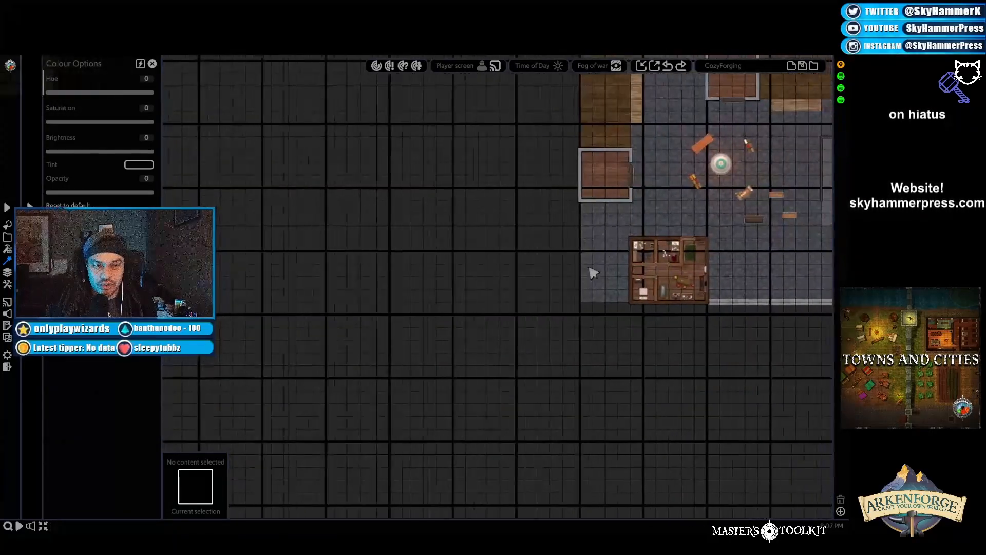
{"action": "key", "text": "d"}
{"action": "key", "text": "w"}
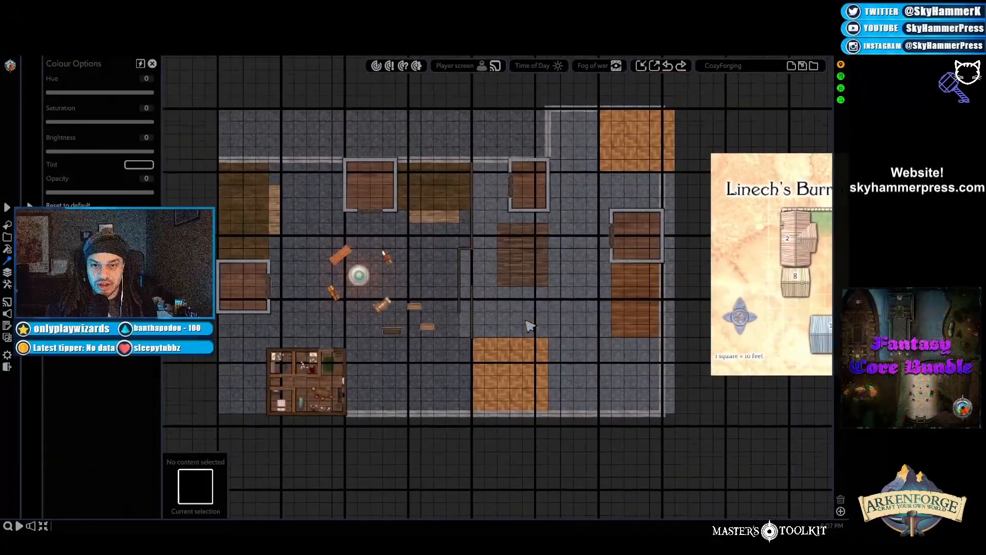
{"action": "scroll", "coordinate": [529, 324], "scroll_direction": "up", "scroll_amount": 3}
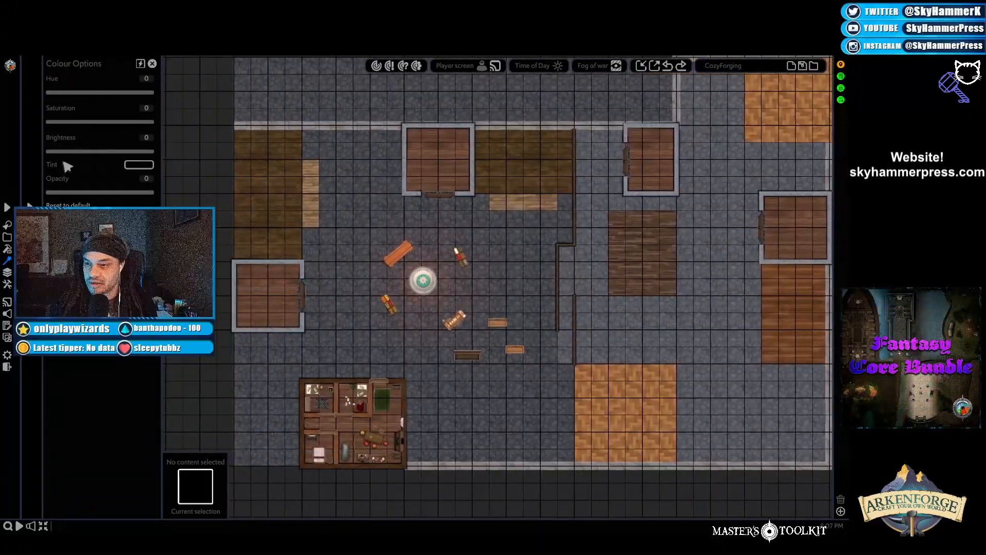
{"action": "left_click", "coordinate": [152, 64]}
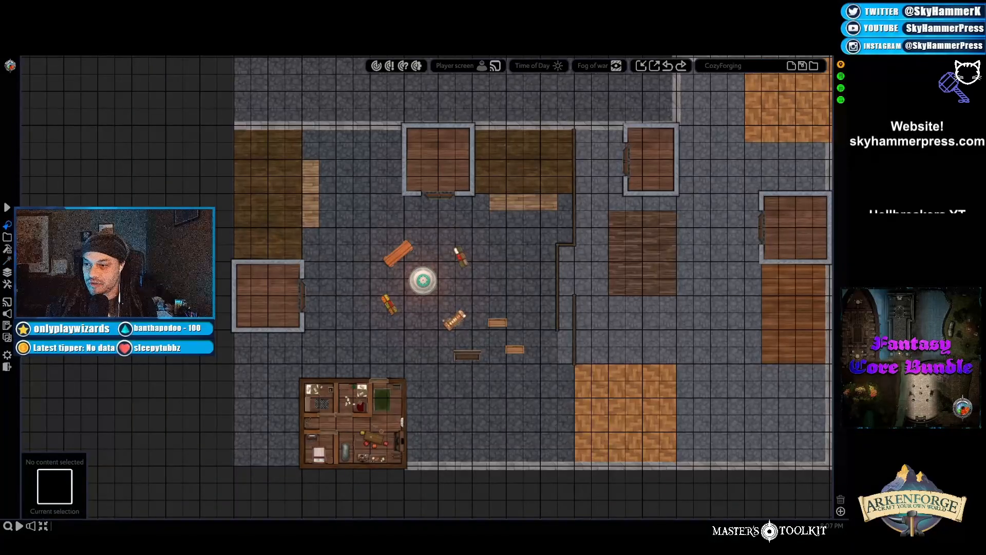
{"action": "left_click", "coordinate": [7, 273]}
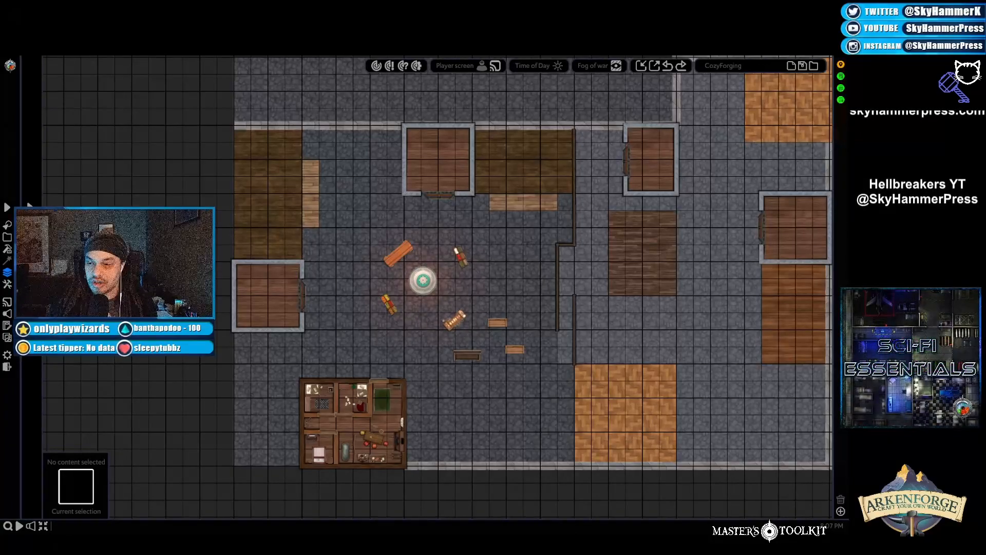
{"action": "left_click", "coordinate": [405, 258]}
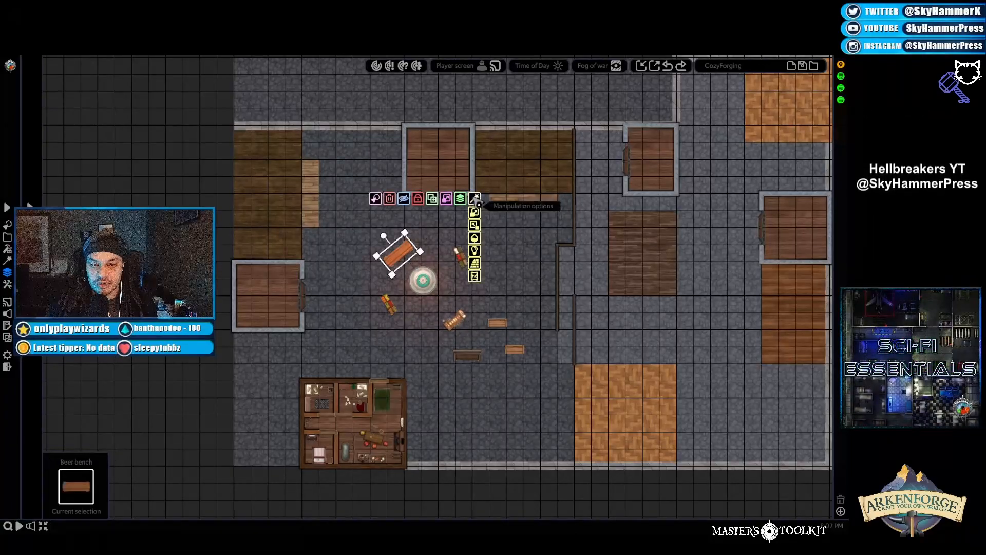
{"action": "mouse_move", "coordinate": [462, 198]}
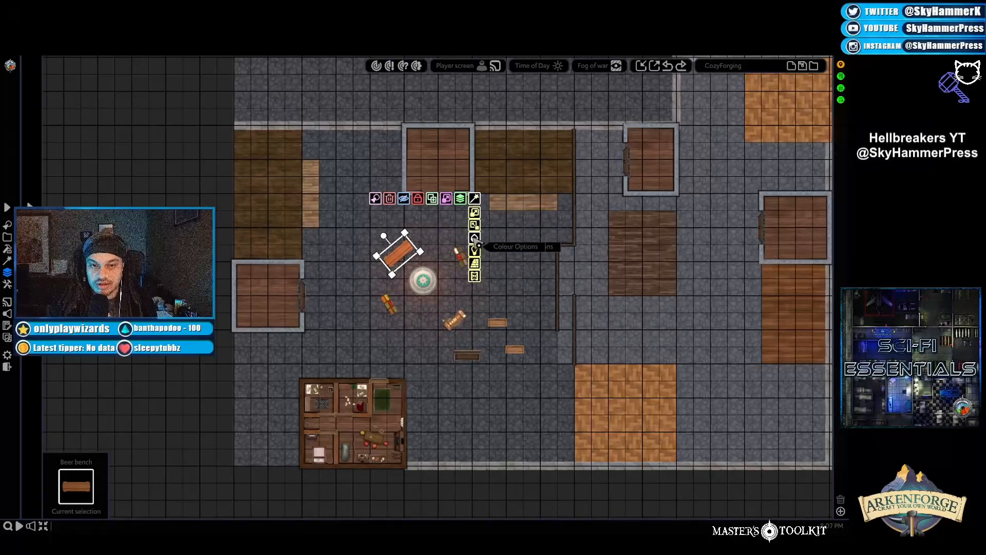
{"action": "left_click", "coordinate": [474, 238]}
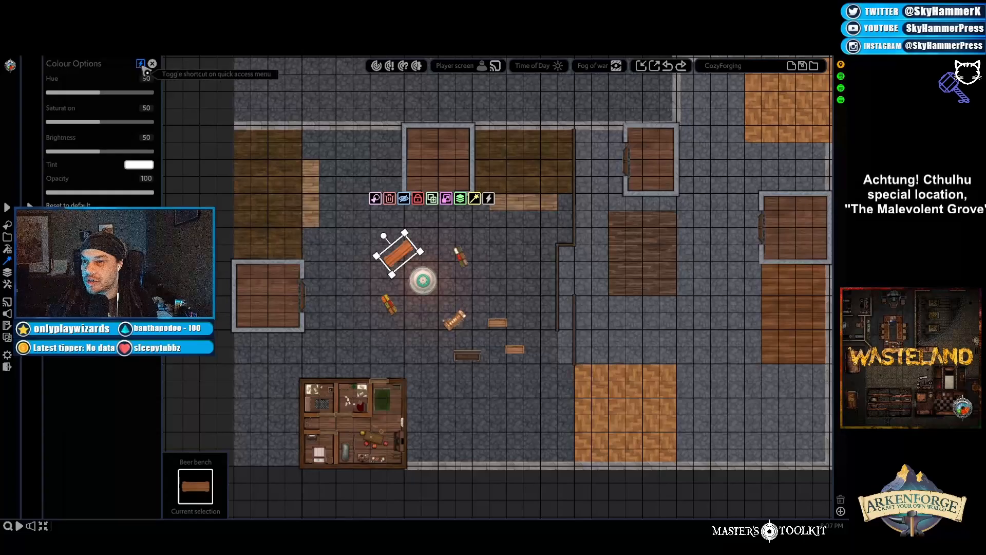
Step: Open Asset Selection through the beer bench's quick access shortcut and close it again
{"action": "mouse_move", "coordinate": [493, 199]}
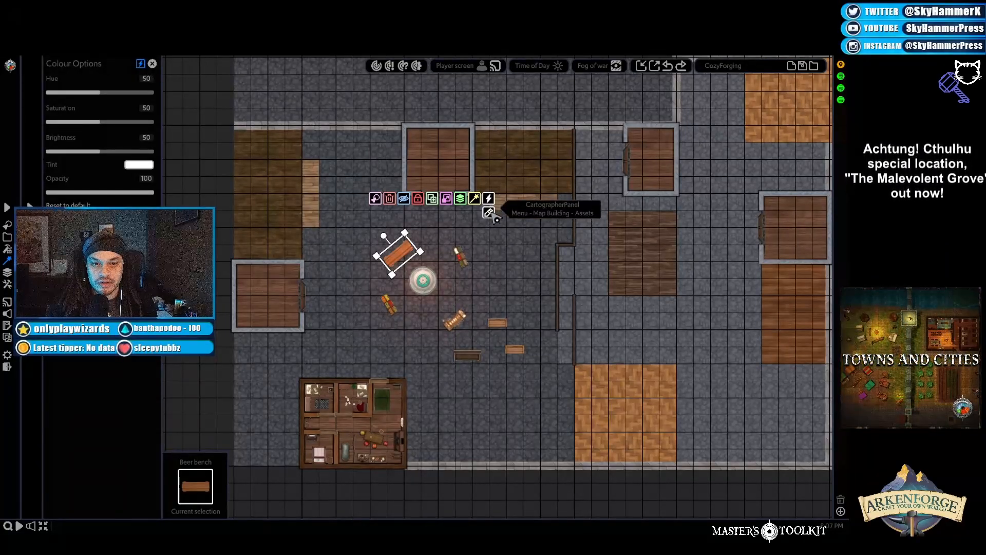
{"action": "left_click", "coordinate": [489, 213]}
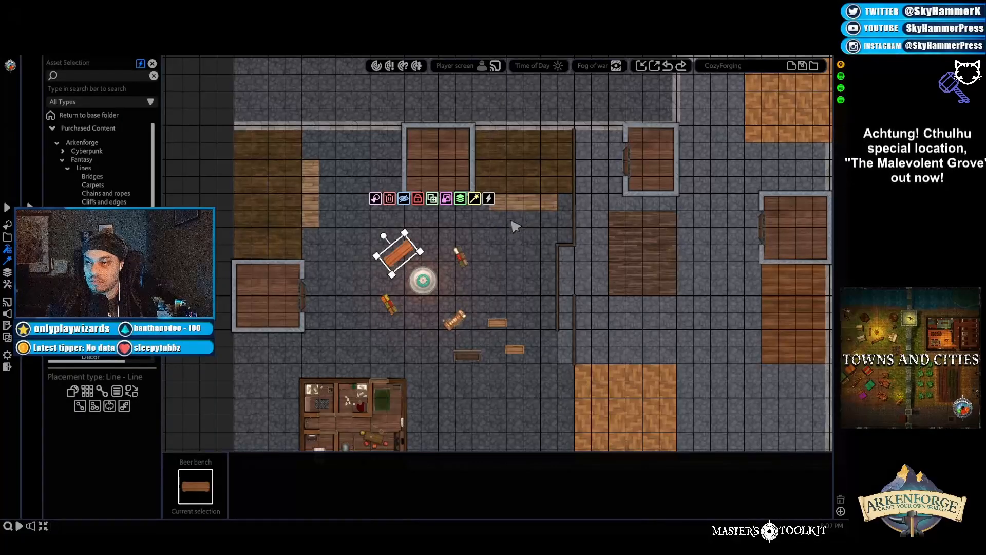
{"action": "left_click", "coordinate": [152, 63]}
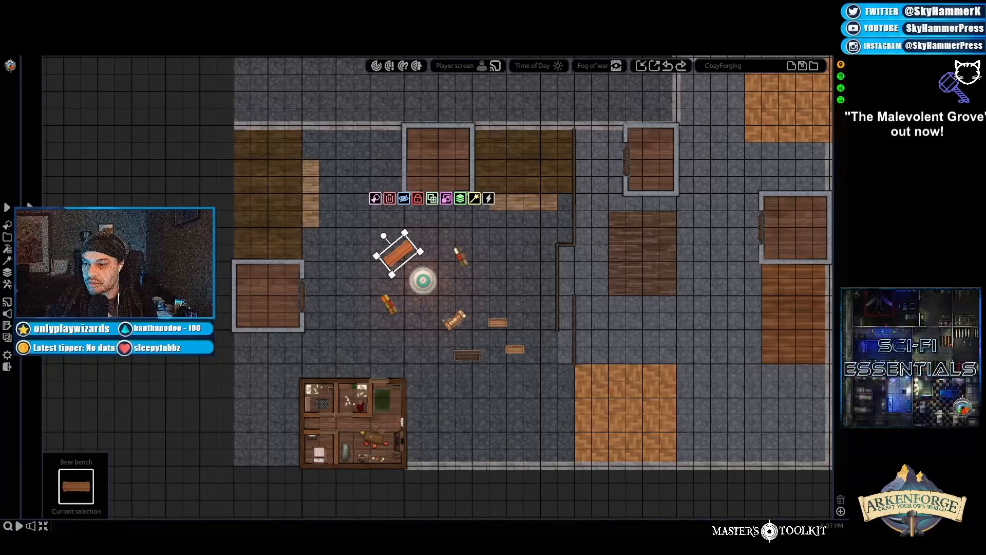
Step: Add Colour Options to the quick access menu, and reselect the beer bench to check the shortcut
{"action": "left_click", "coordinate": [474, 198]}
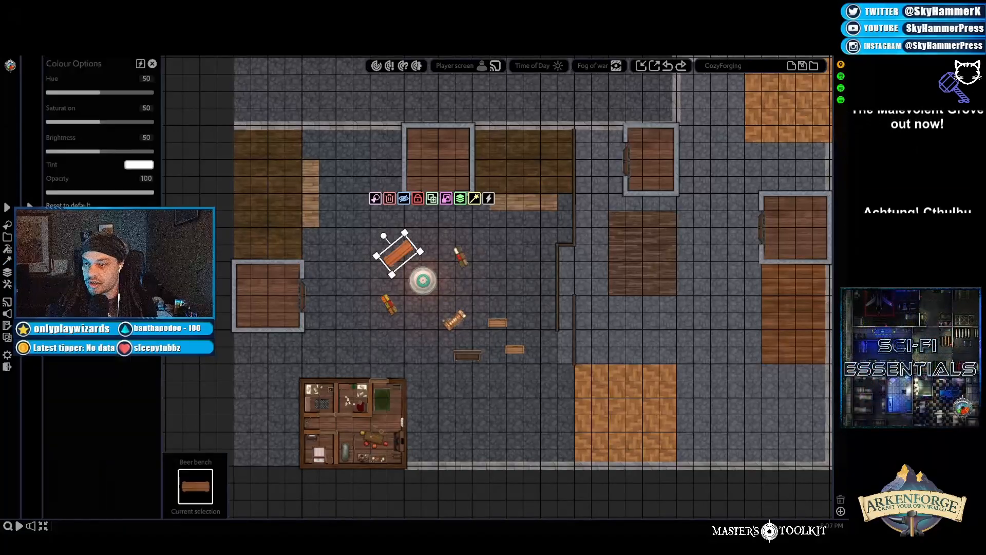
{"action": "left_click", "coordinate": [142, 66]}
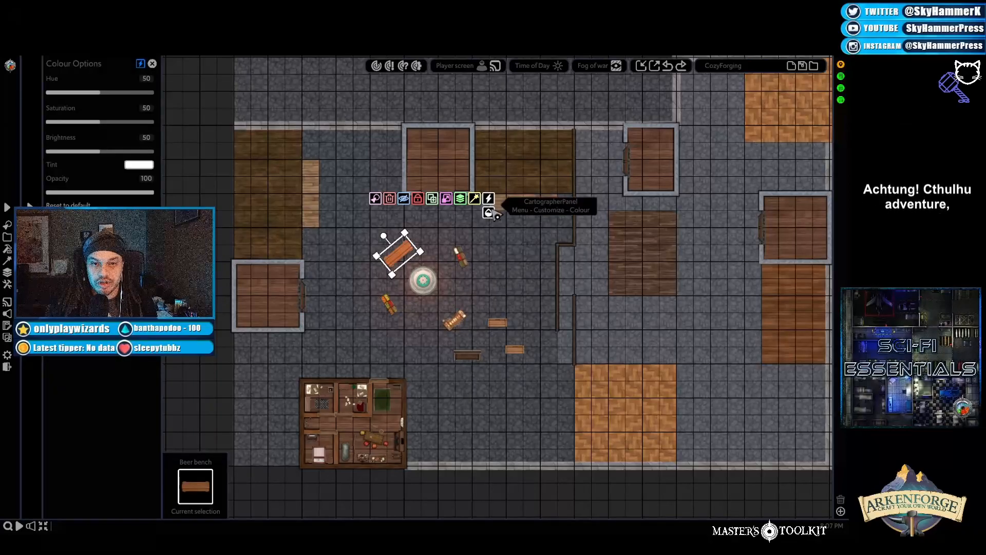
{"action": "left_click", "coordinate": [393, 243]}
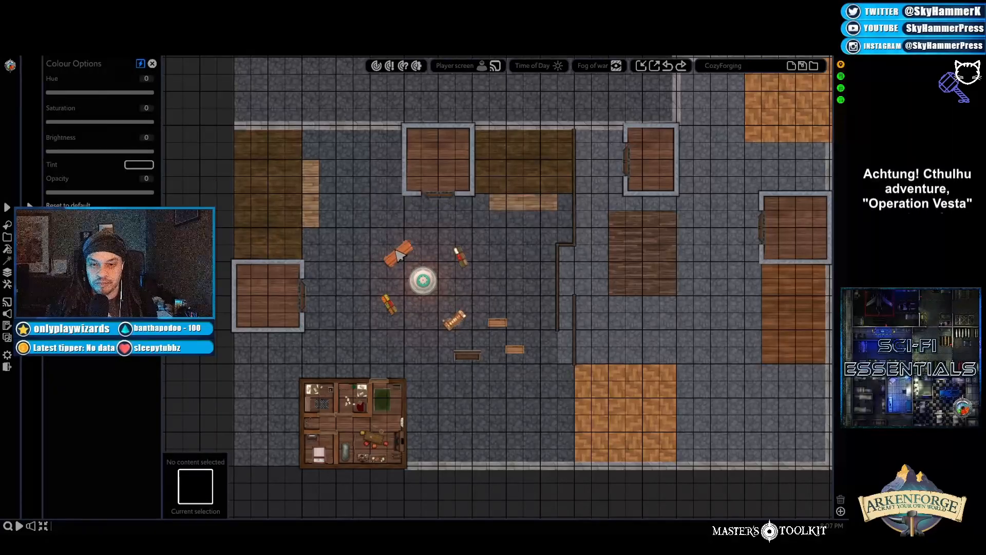
{"action": "left_click", "coordinate": [399, 255]}
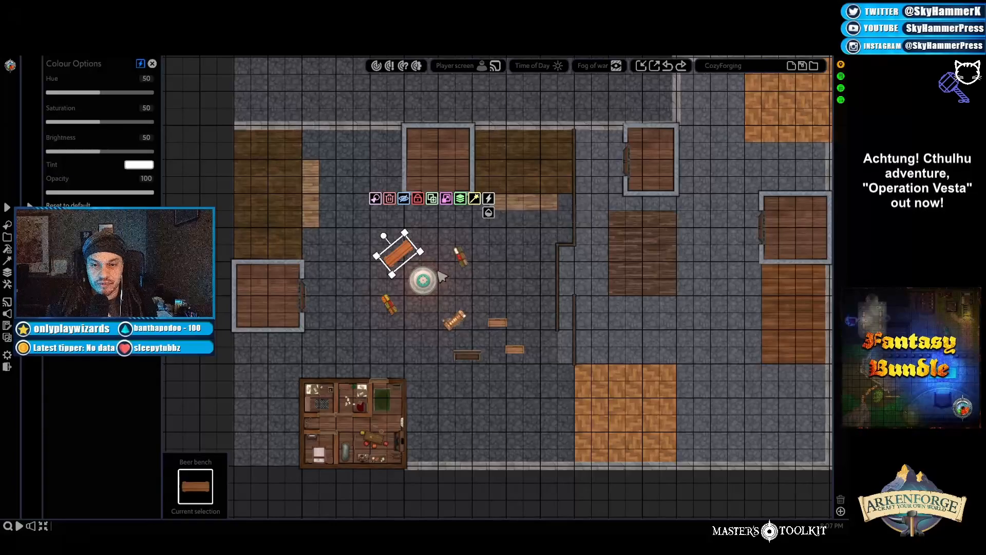
Step: Select the white fountain and examine its manipulation, layering and grouping options
{"action": "left_click", "coordinate": [422, 281]}
{"action": "scroll", "coordinate": [427, 291], "scroll_direction": "up", "scroll_amount": 5}
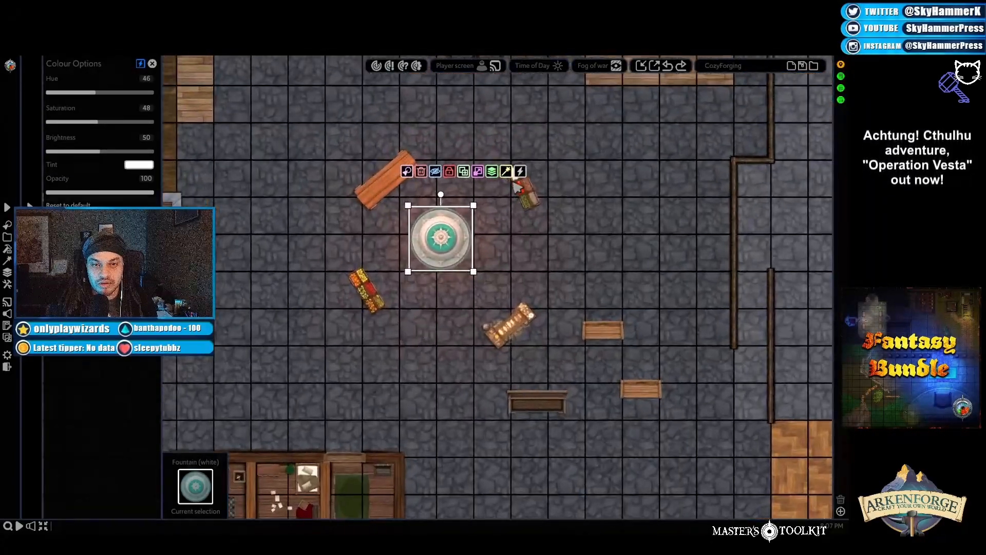
{"action": "left_click", "coordinate": [508, 173]}
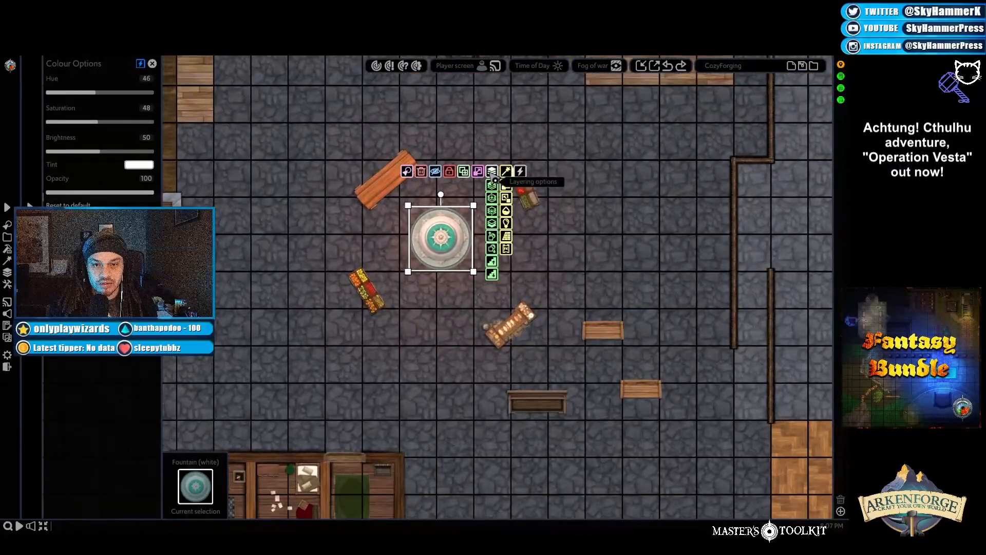
{"action": "left_click", "coordinate": [491, 171]}
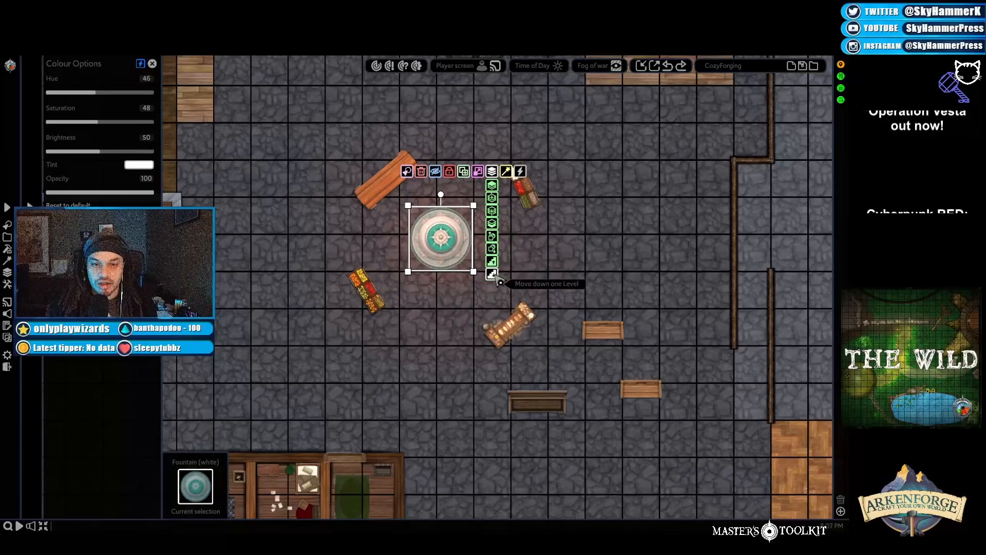
{"action": "left_click", "coordinate": [478, 173]}
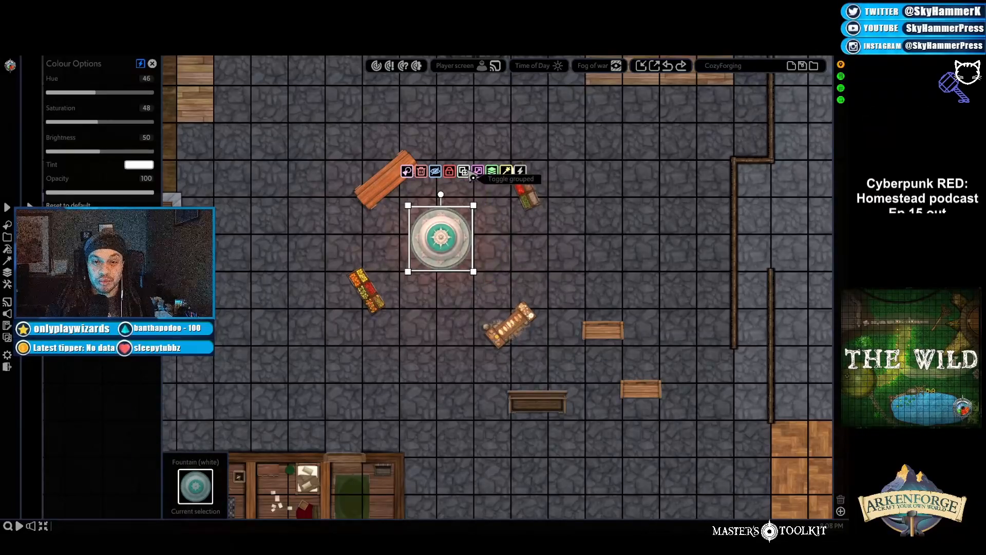
Step: Close Colour Options and open the standalone light placement tool from the map building tools
{"action": "left_click", "coordinate": [152, 63]}
{"action": "left_click", "coordinate": [9, 209]}
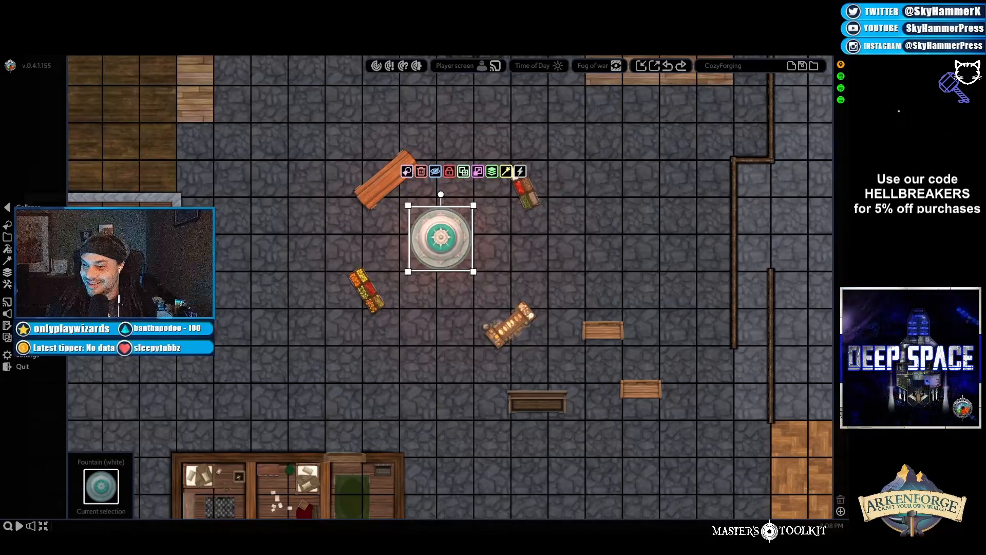
{"action": "left_click", "coordinate": [20, 249]}
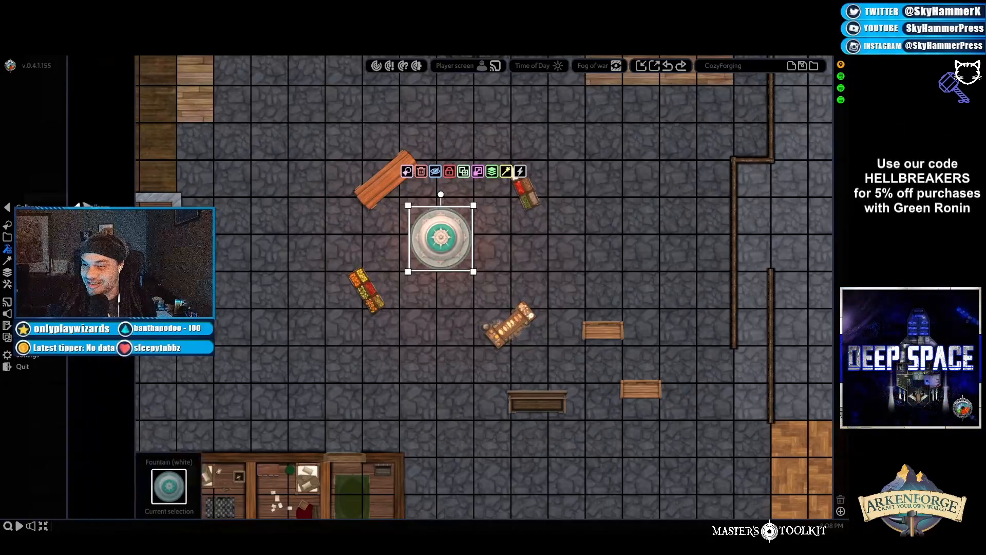
{"action": "left_click", "coordinate": [97, 225]}
{"action": "left_click", "coordinate": [98, 238]}
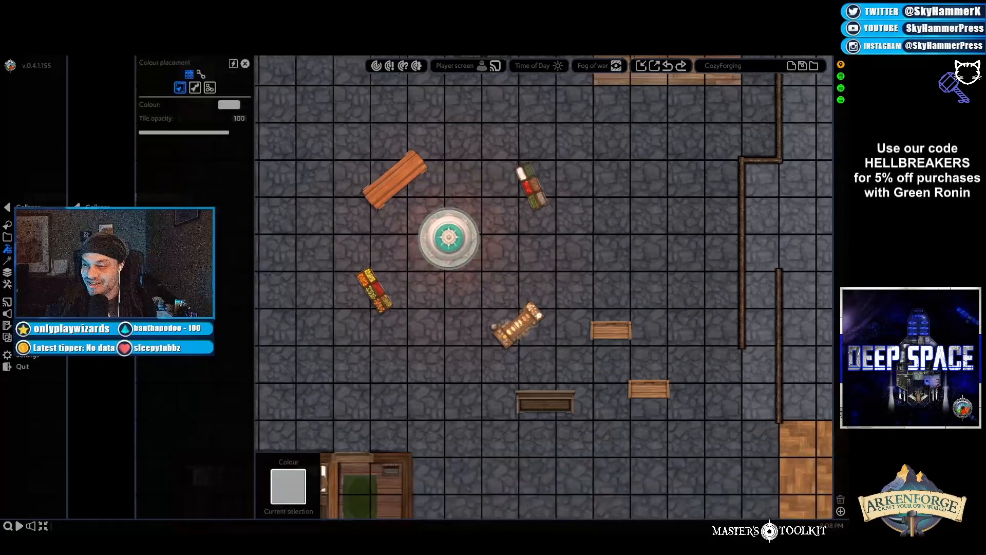
{"action": "left_click", "coordinate": [98, 249]}
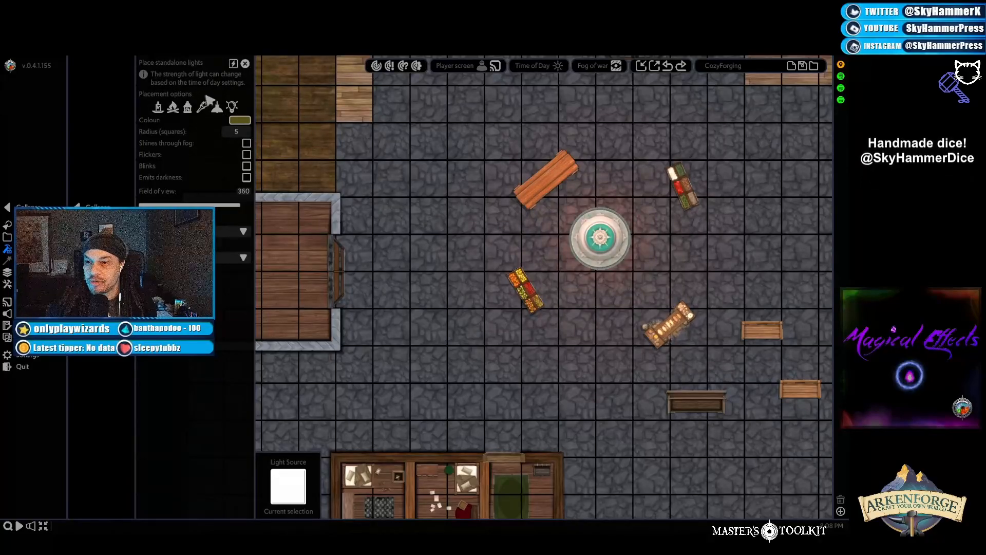
Step: Choose a flickering light preset with a radius of 4 squares and set its field of view to 181
{"action": "left_click", "coordinate": [158, 108]}
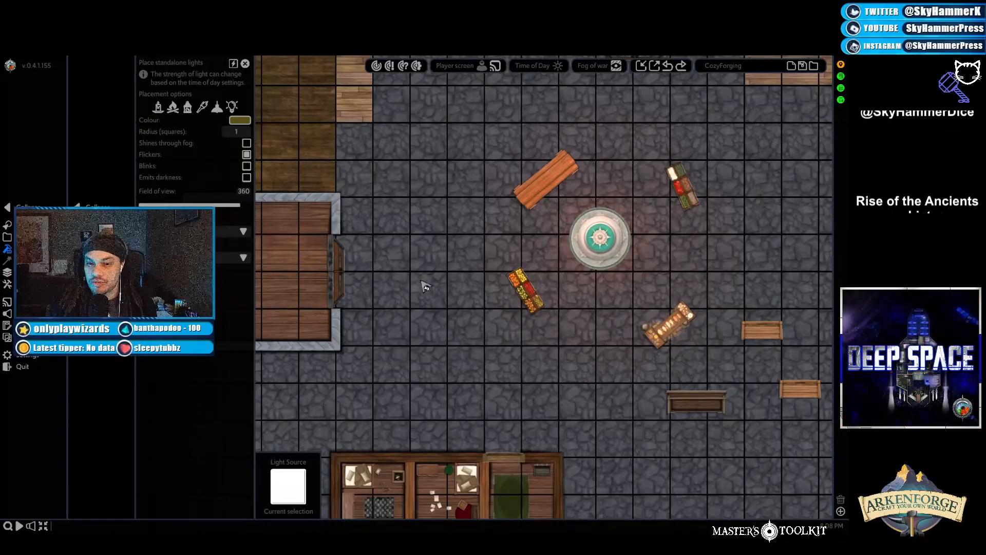
{"action": "key", "text": "s"}
{"action": "key", "text": "d"}
{"action": "key", "text": "s"}
{"action": "left_click", "coordinate": [208, 108]}
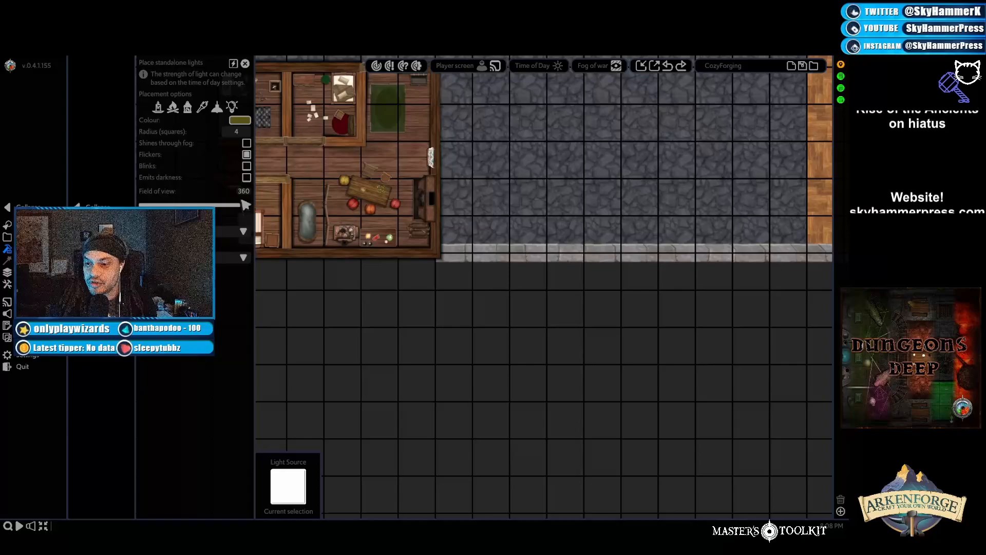
{"action": "left_click_drag", "start_coordinate": [241, 205], "coordinate": [189, 205]}
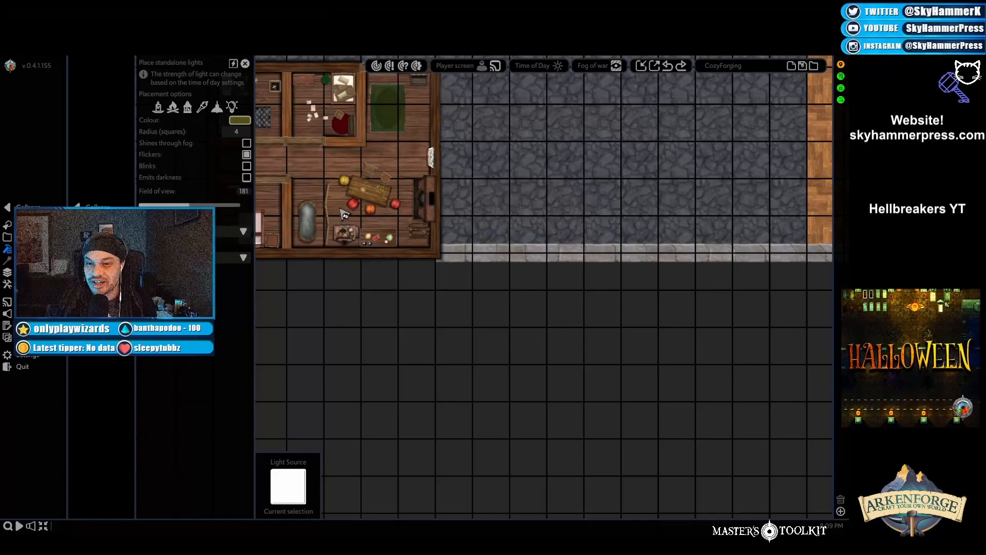
Step: Set the standalone light's colour to orange with hex value d64700
{"action": "scroll", "coordinate": [344, 215], "scroll_direction": "up", "scroll_amount": 5}
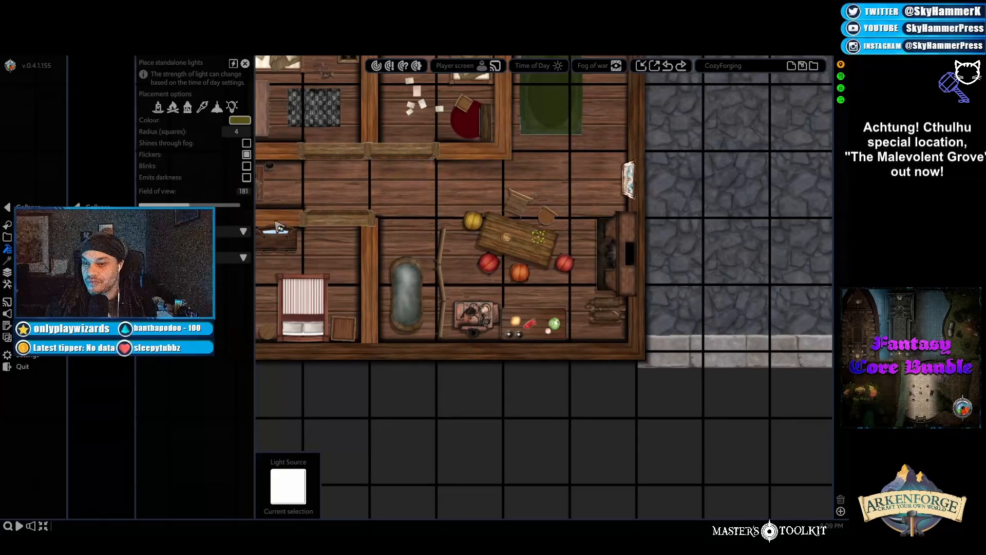
{"action": "left_click", "coordinate": [240, 120]}
{"action": "left_click_drag", "start_coordinate": [298, 184], "coordinate": [257, 179]}
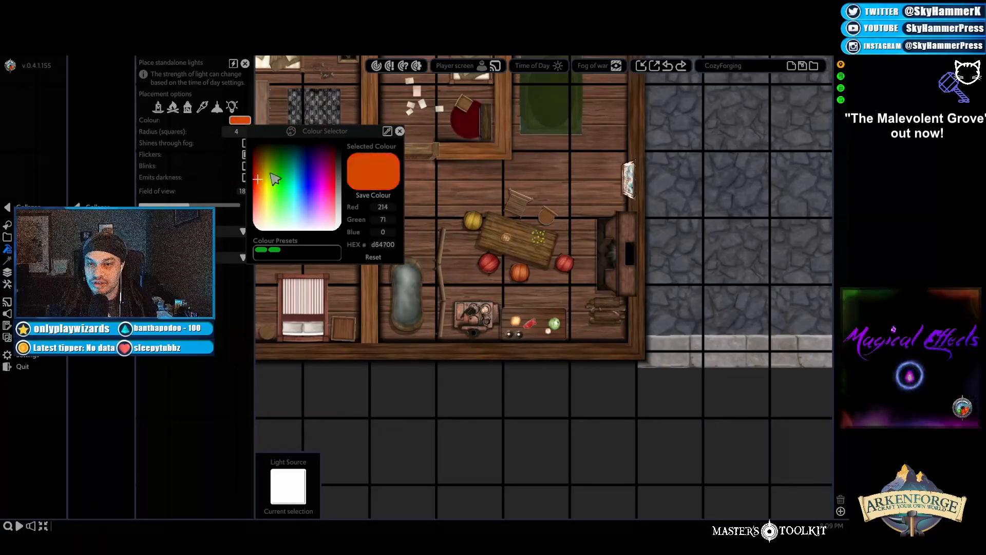
{"action": "left_click", "coordinate": [400, 131]}
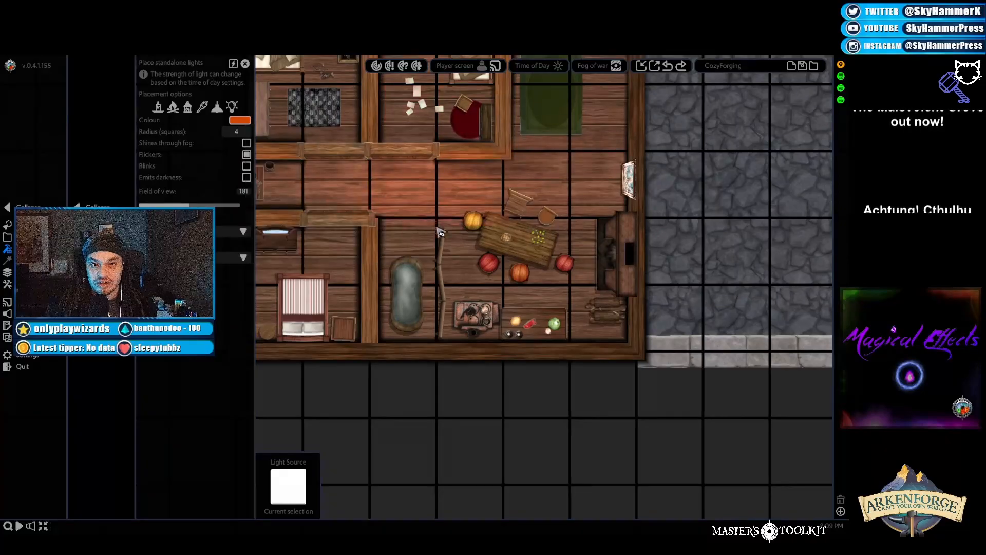
Step: Place the orange light by the kitchen fireplace, rotate it to face the room, and move it into the hearth
{"action": "left_click", "coordinate": [596, 257]}
{"action": "right_click", "coordinate": [667, 246]}
{"action": "left_click", "coordinate": [595, 257]}
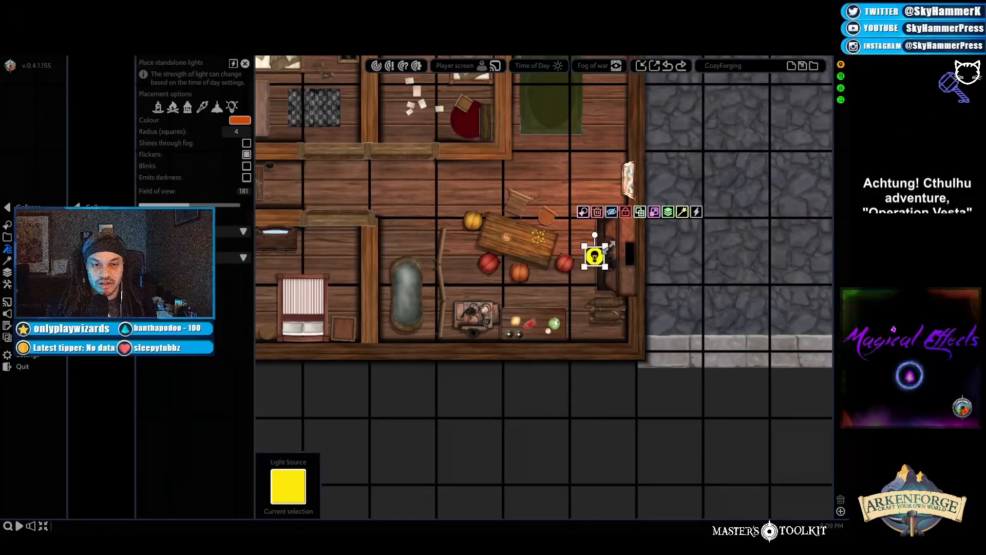
{"action": "left_click_drag", "start_coordinate": [595, 234], "coordinate": [541, 257]}
{"action": "left_click_drag", "start_coordinate": [604, 253], "coordinate": [610, 253]}
{"action": "left_click", "coordinate": [705, 247]}
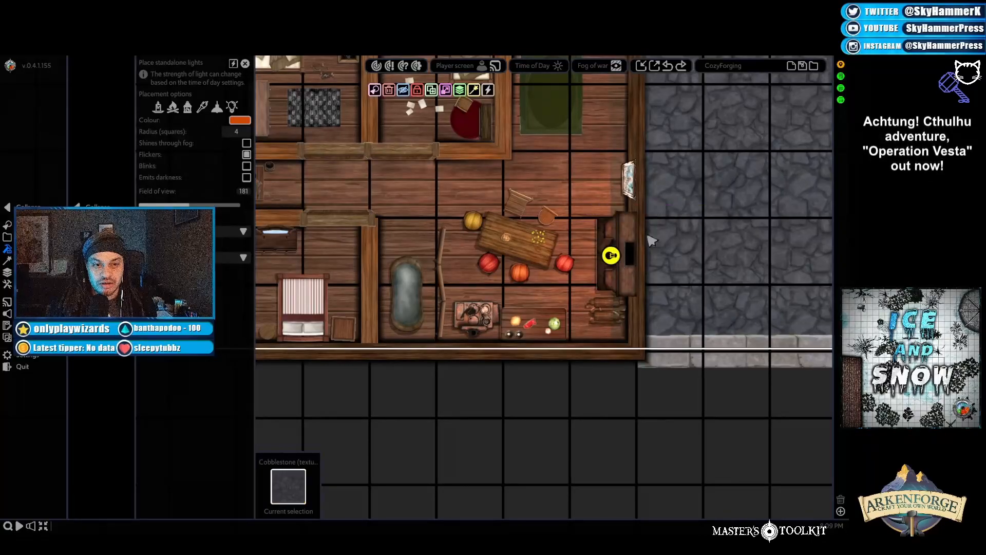
{"action": "left_click", "coordinate": [657, 422]}
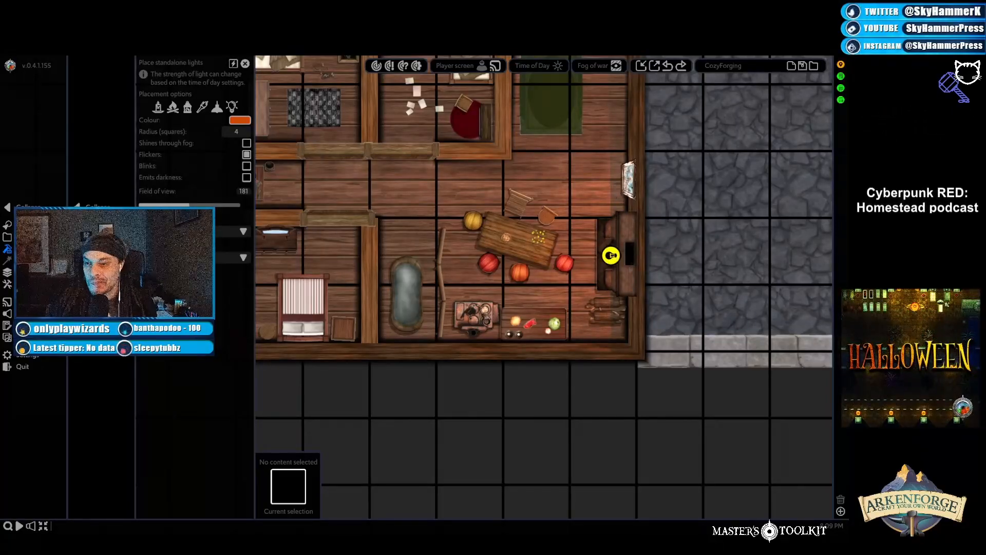
Step: Set the radius for new standalone lights to 2 squares, keeping Flickers enabled
{"action": "left_click", "coordinate": [247, 154]}
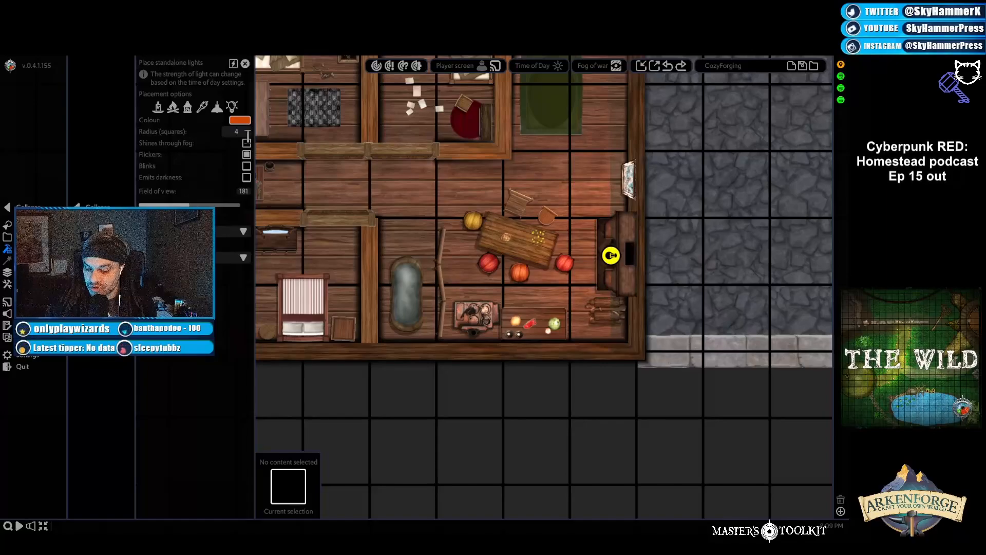
{"action": "key", "text": "BackSpace"}
{"action": "type", "text": "2"}
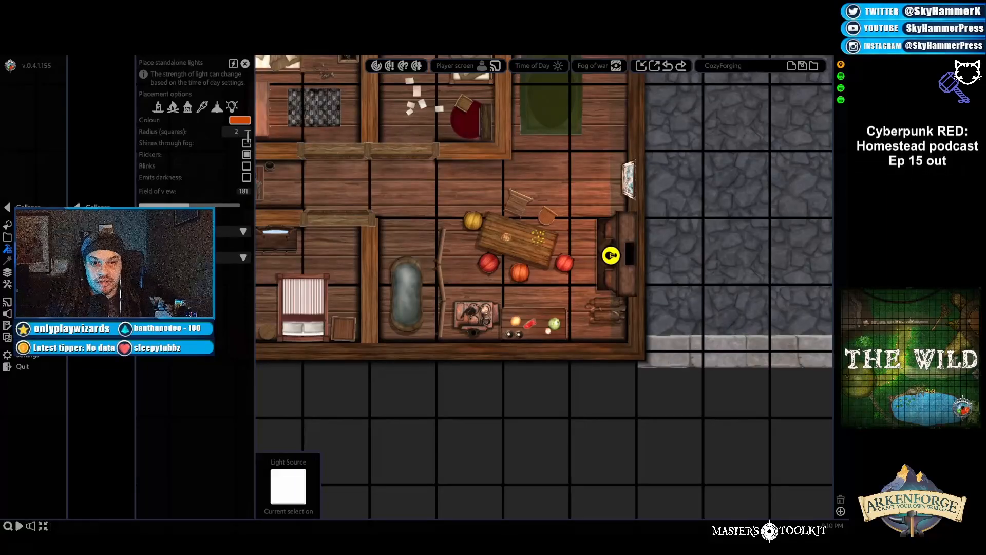
{"action": "left_click", "coordinate": [627, 257]}
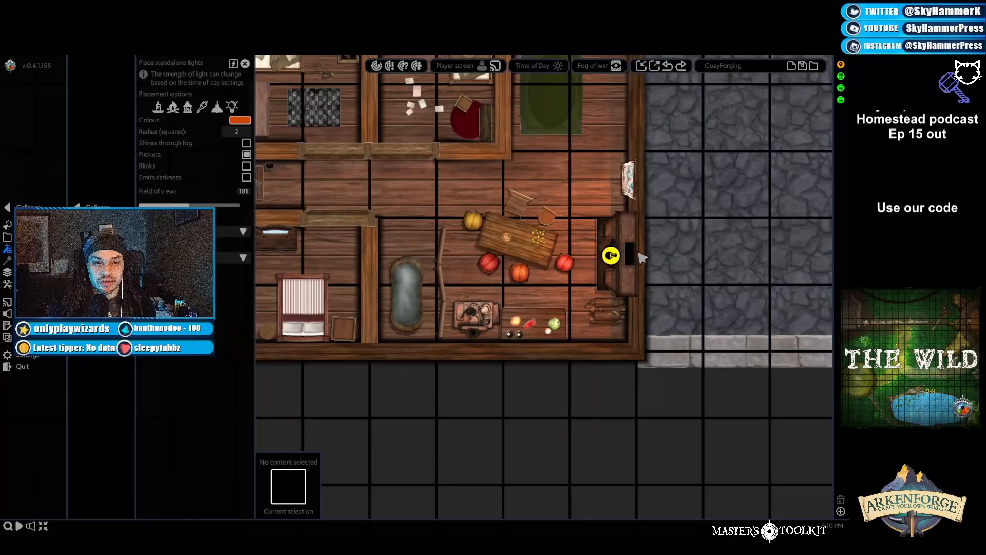
Step: Switch the map's time of day to Night and clear the light selection
{"action": "left_click", "coordinate": [612, 255]}
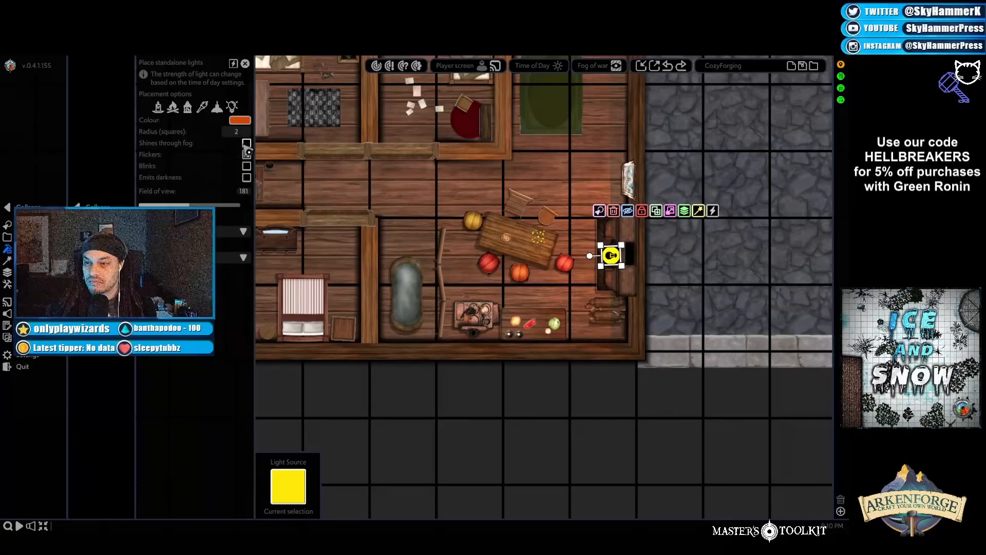
{"action": "mouse_move", "coordinate": [555, 72]}
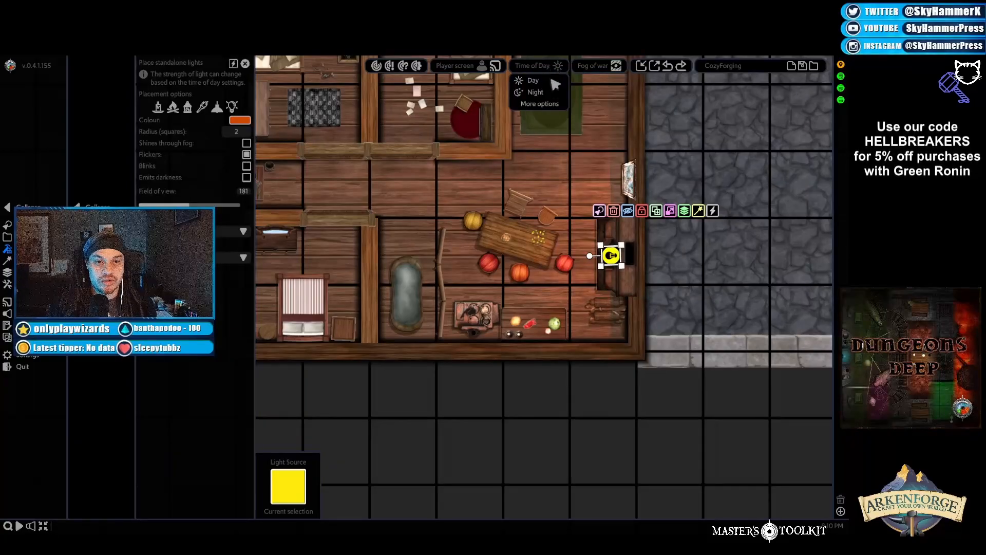
{"action": "left_click", "coordinate": [538, 93]}
{"action": "left_click", "coordinate": [675, 422]}
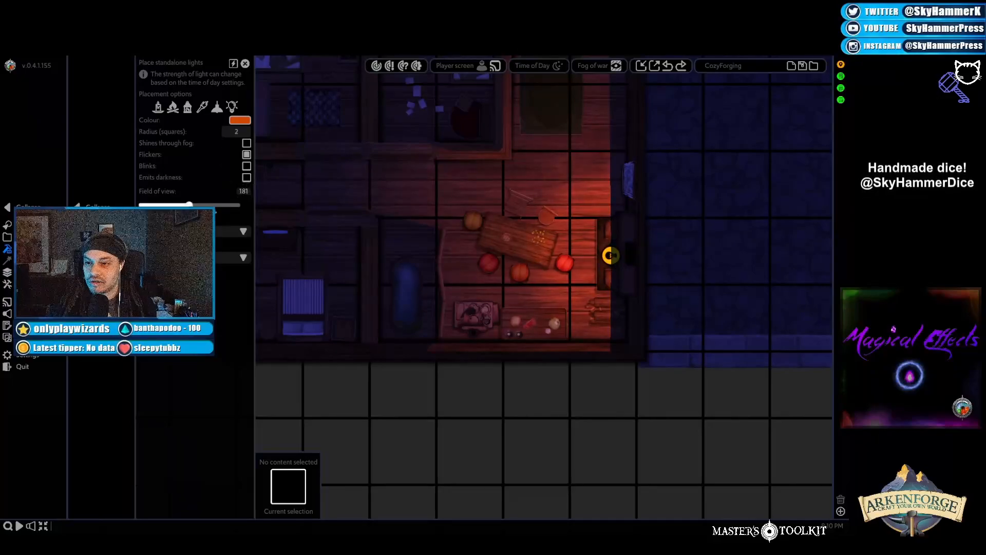
Step: Set the placement field of view to 136 and select the fireplace light
{"action": "left_click_drag", "start_coordinate": [189, 205], "coordinate": [188, 205]}
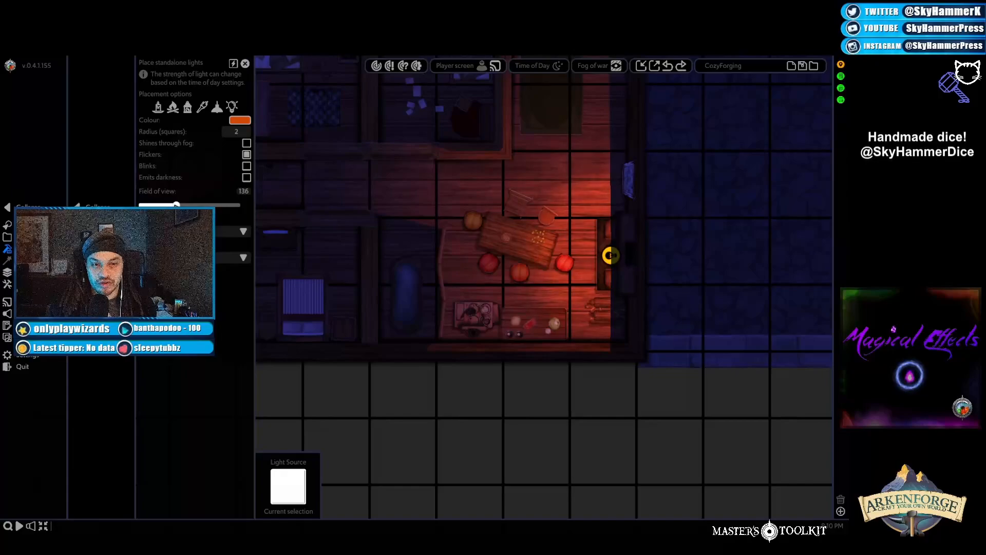
{"action": "right_click", "coordinate": [568, 428]}
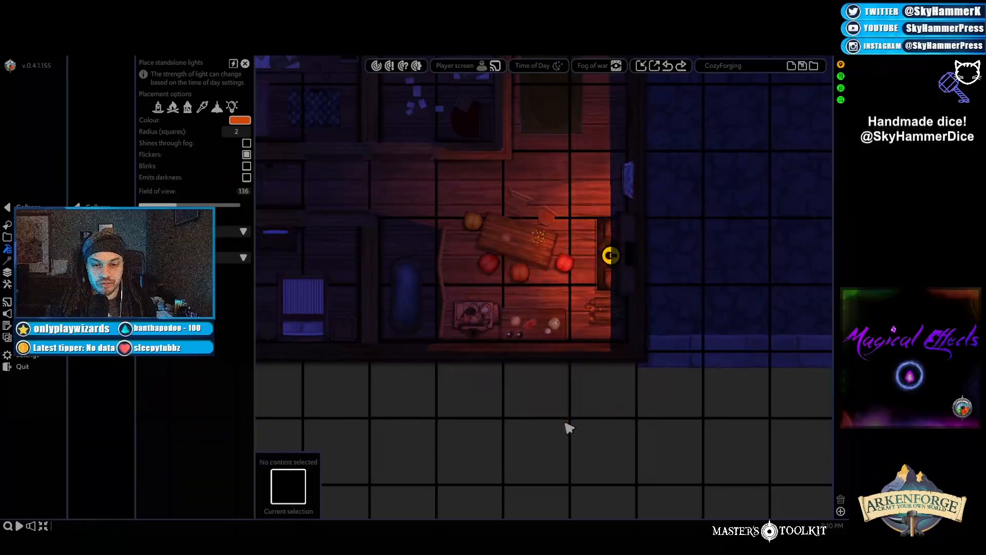
{"action": "left_click", "coordinate": [610, 255]}
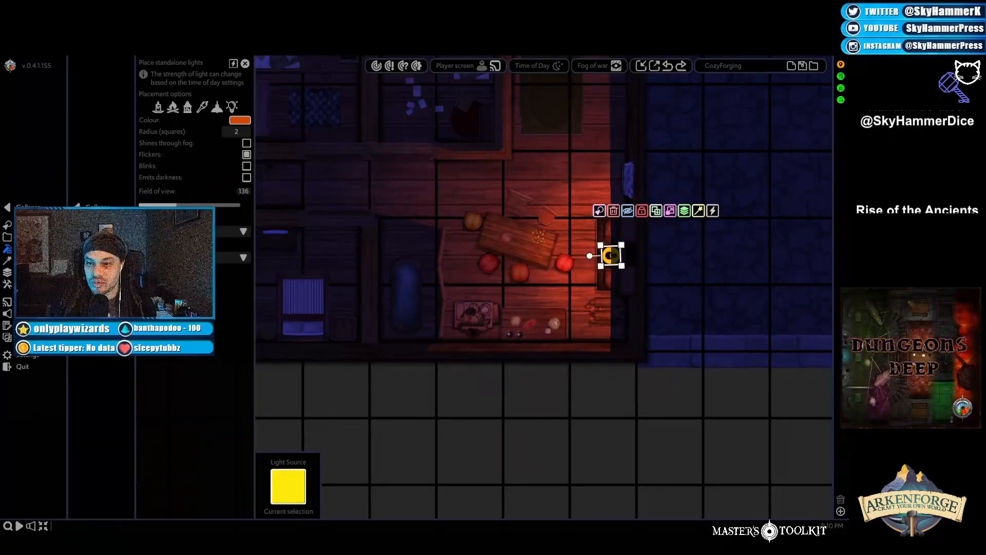
Step: Examine the fireplace light's context commands and its component option shortcuts
{"action": "right_click", "coordinate": [612, 258]}
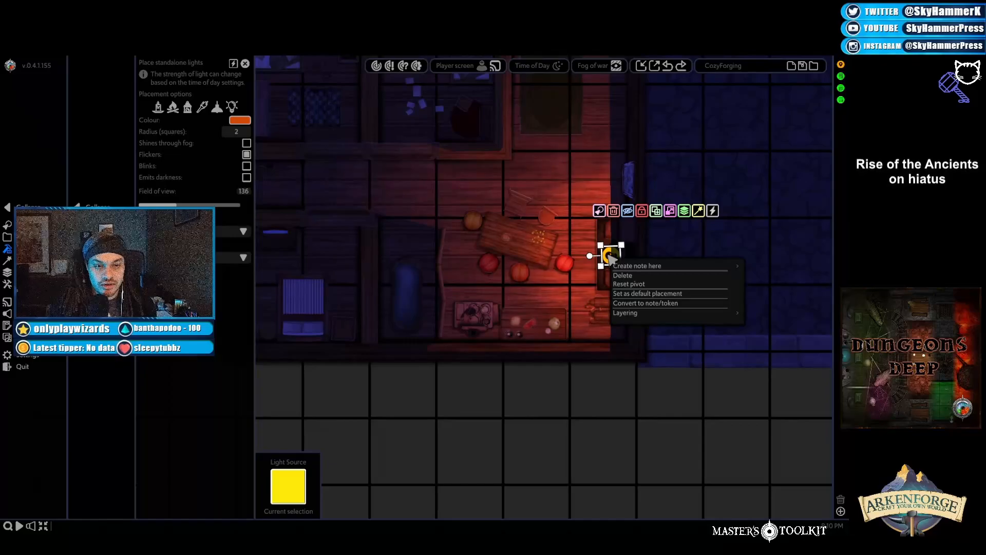
{"action": "left_click", "coordinate": [612, 257]}
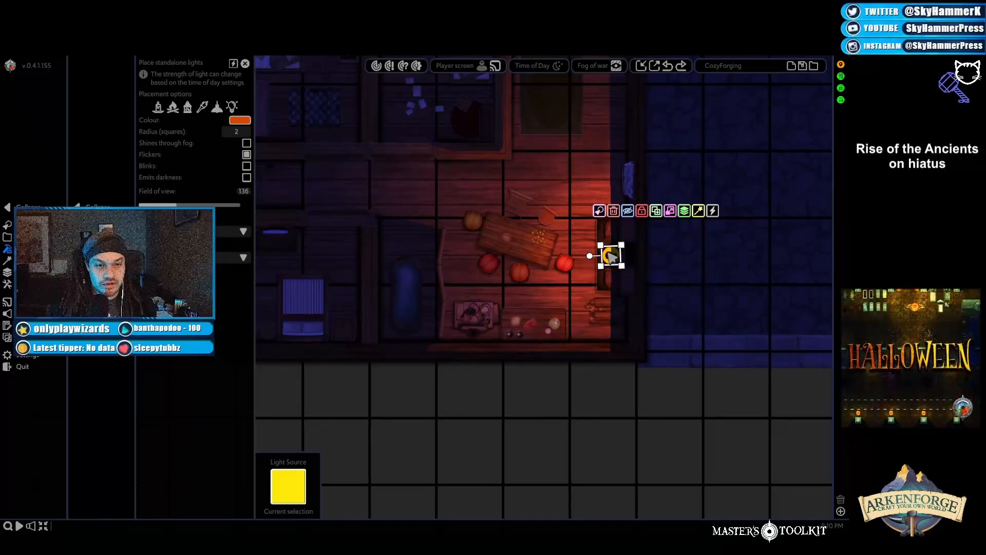
{"action": "left_click", "coordinate": [698, 210]}
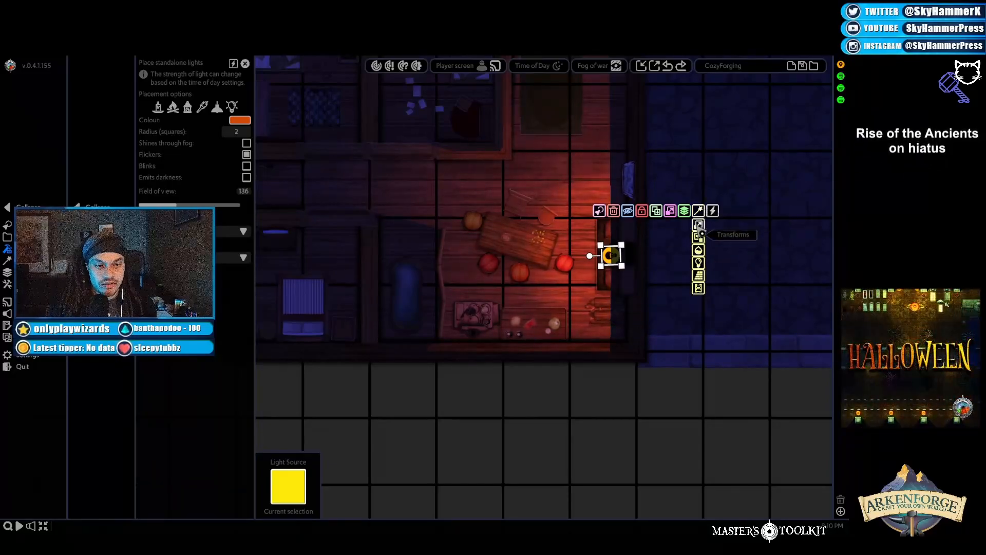
Step: Move the fireplace light slightly out into the room and set the placement field of view to 240
{"action": "left_click_drag", "start_coordinate": [612, 257], "coordinate": [596, 253]}
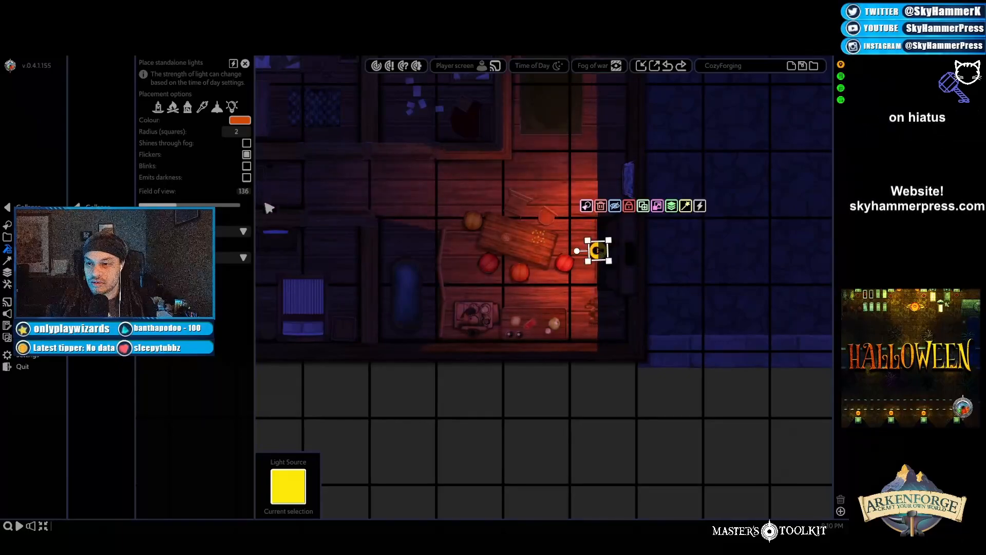
{"action": "left_click_drag", "start_coordinate": [177, 205], "coordinate": [206, 205]}
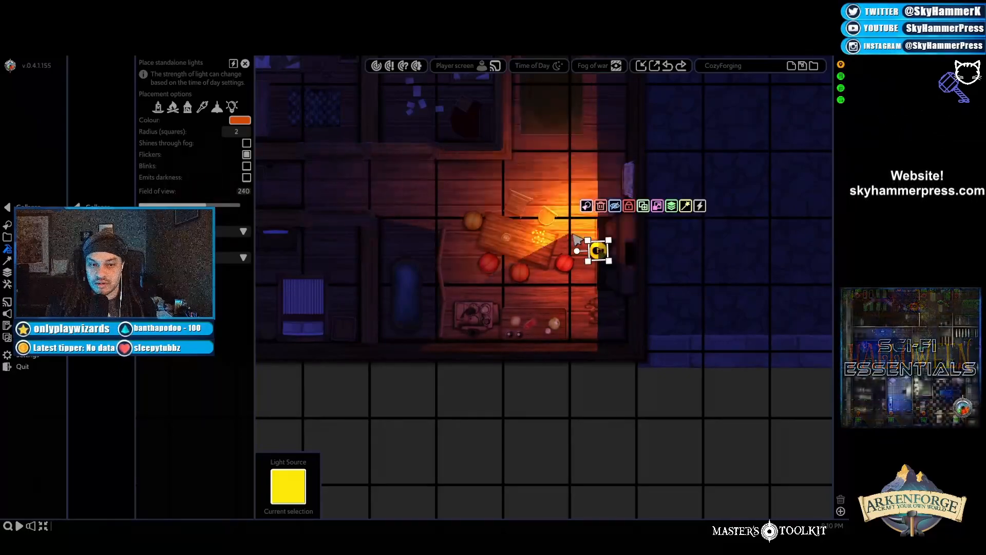
{"action": "key", "text": "Escape"}
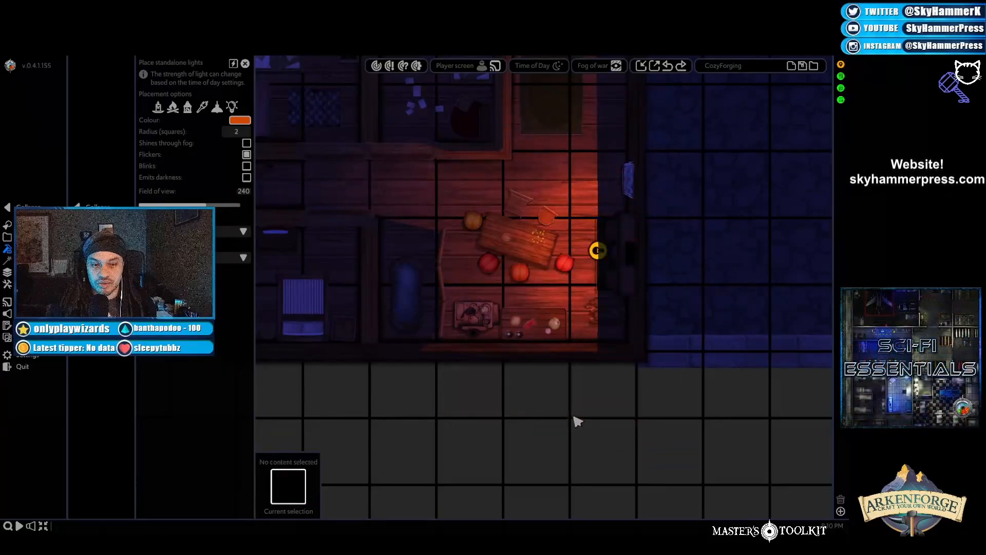
Step: Select the placed light, view its Transform Options, and open its Light Options
{"action": "left_click", "coordinate": [597, 251]}
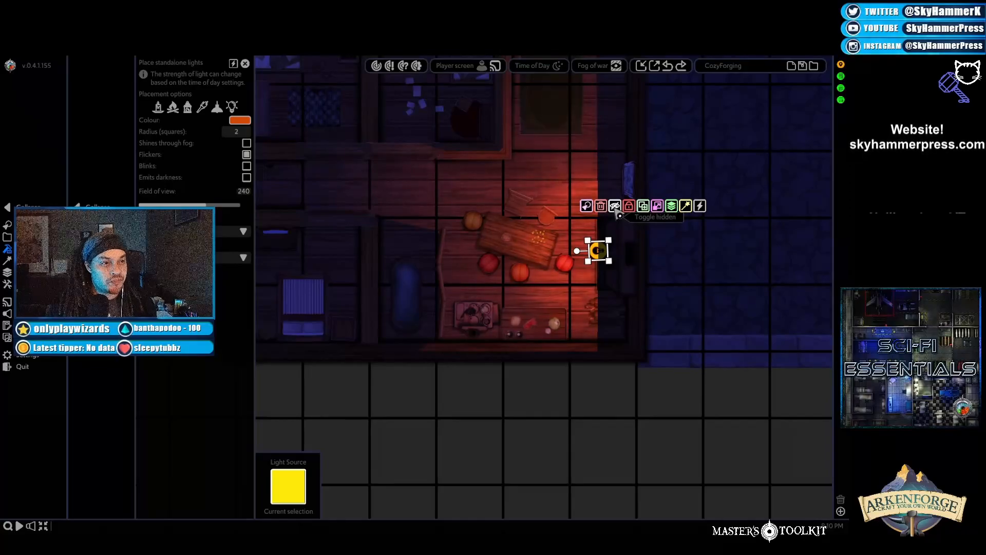
{"action": "mouse_move", "coordinate": [661, 207]}
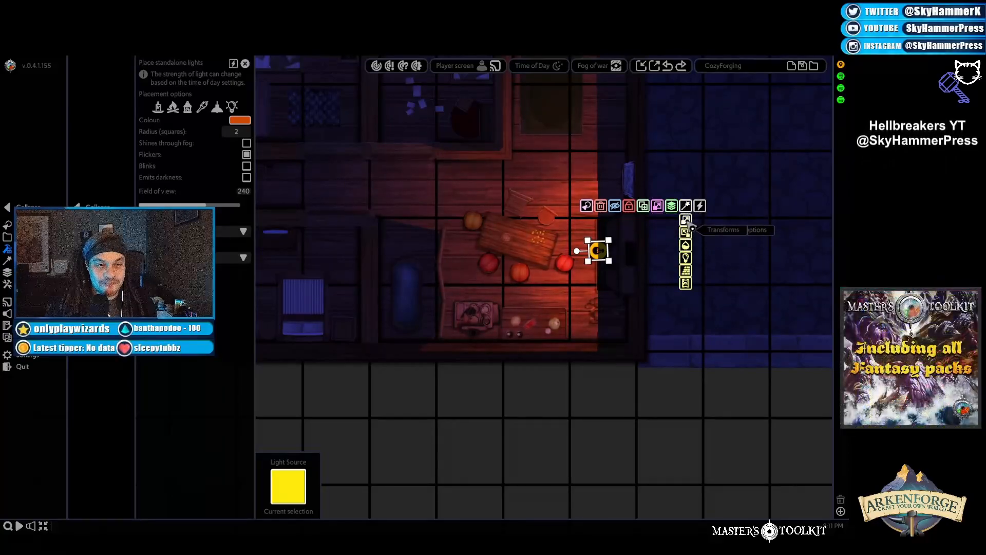
{"action": "left_click", "coordinate": [686, 220]}
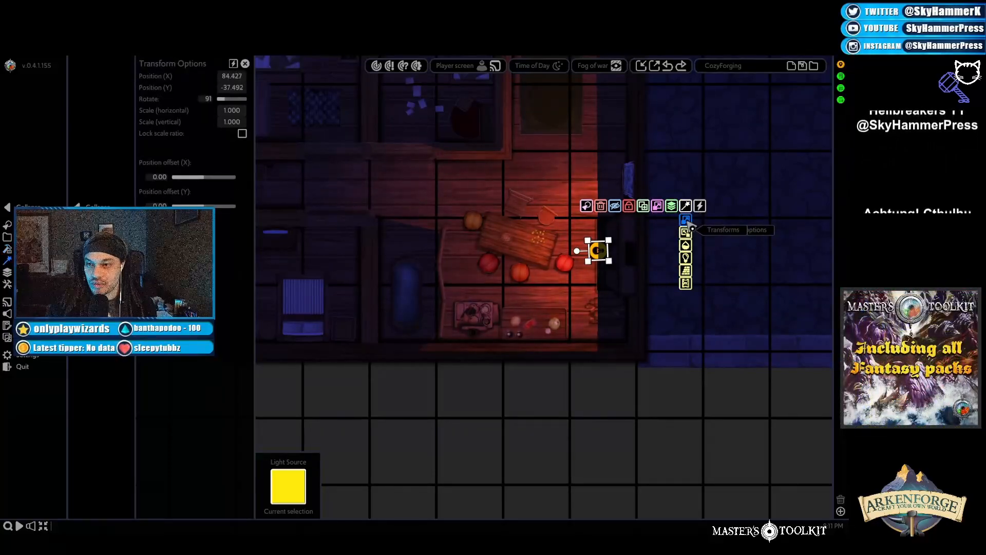
{"action": "left_click", "coordinate": [685, 257]}
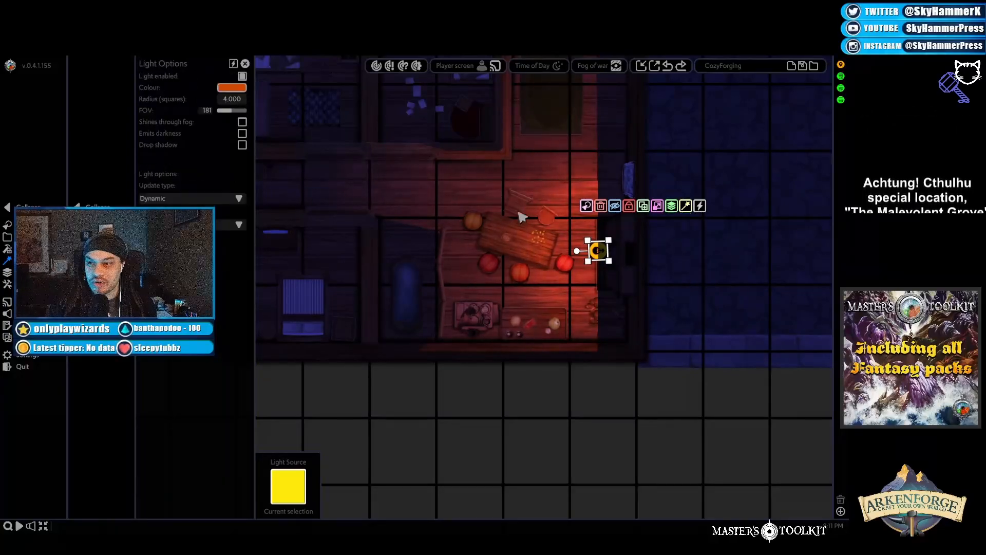
Step: Move the placed light back into the fireplace and check the update type choices in Light Options
{"action": "right_click", "coordinate": [596, 250]}
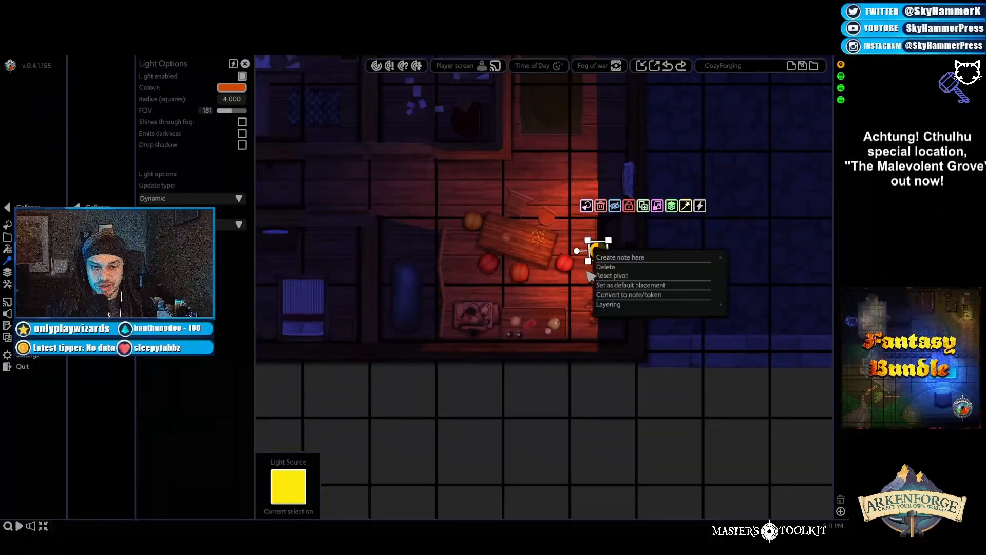
{"action": "left_click", "coordinate": [629, 244]}
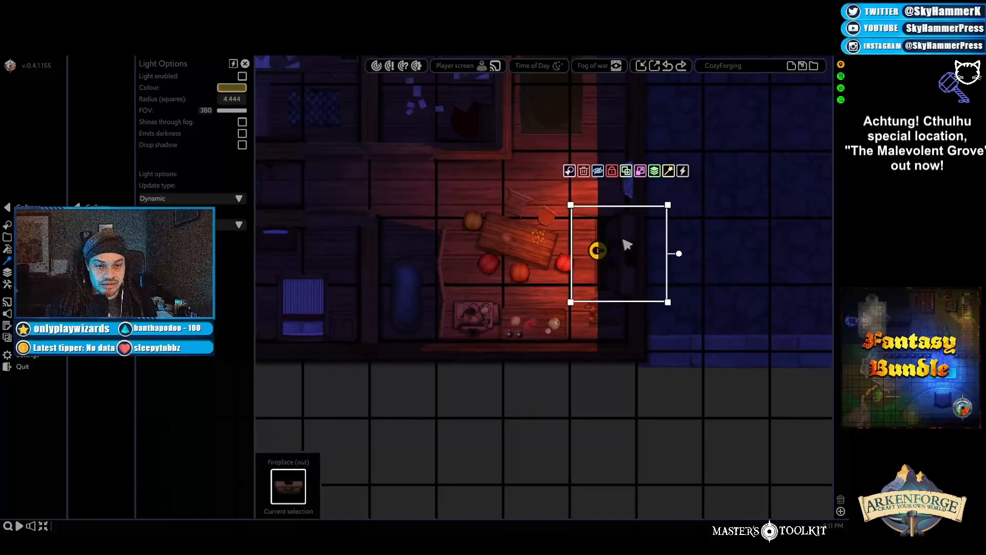
{"action": "left_click", "coordinate": [596, 252]}
{"action": "mouse_move", "coordinate": [599, 253]}
{"action": "left_mouse_down"}
{"action": "mouse_move", "coordinate": [578, 252]}
{"action": "mouse_move", "coordinate": [612, 254]}
{"action": "left_mouse_up"}
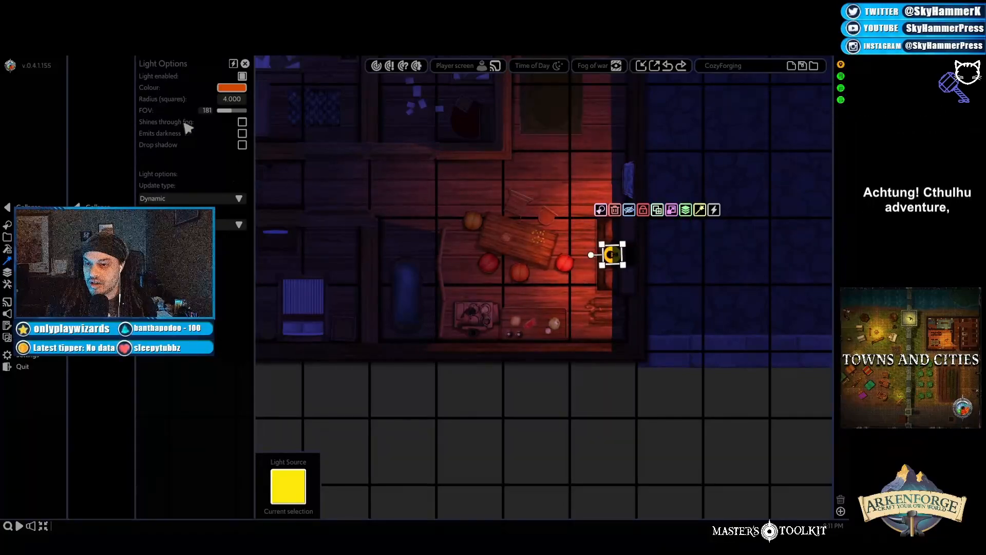
{"action": "left_click", "coordinate": [241, 197]}
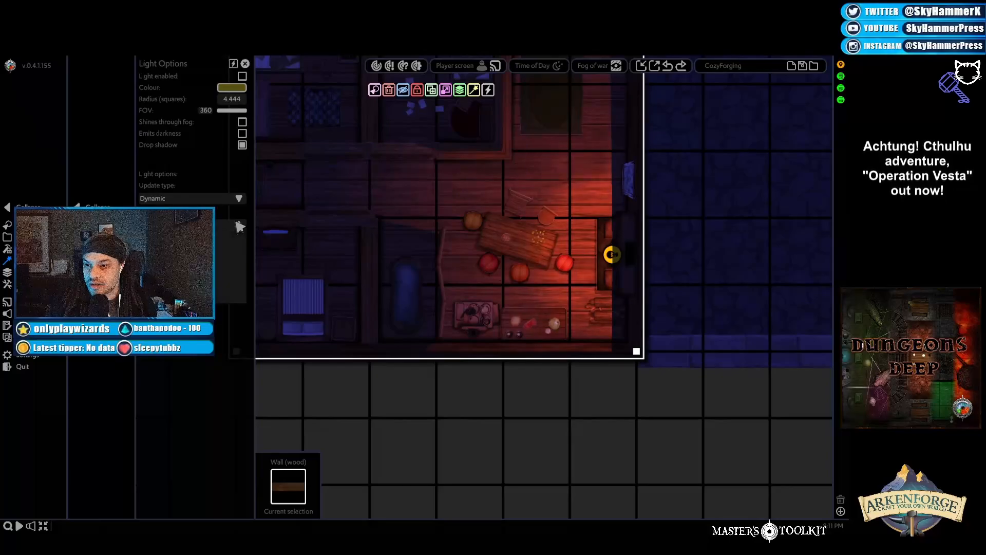
{"action": "left_click", "coordinate": [585, 403]}
Step: Select the fireplace light and set its hue to 45 in Colour Options
{"action": "left_click", "coordinate": [612, 260]}
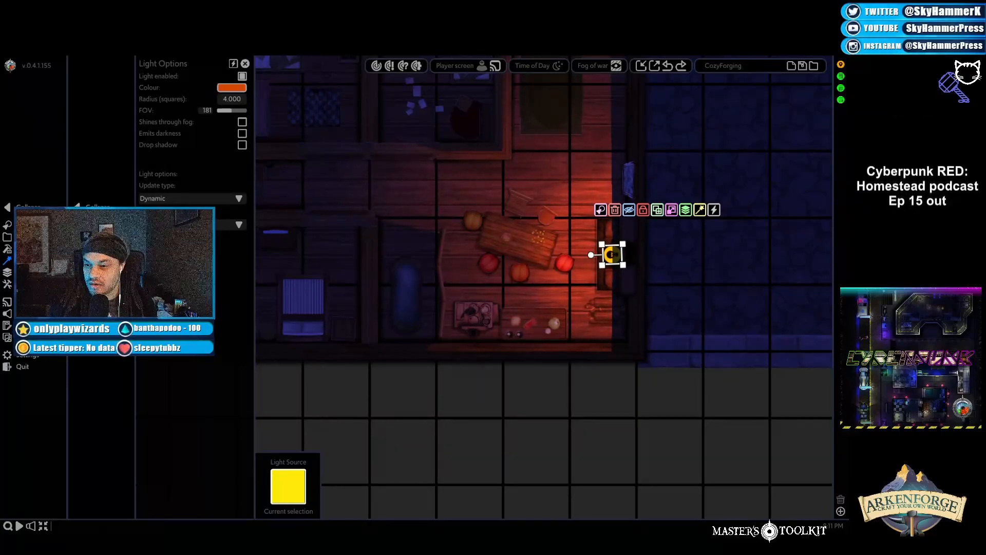
{"action": "left_click", "coordinate": [98, 225]}
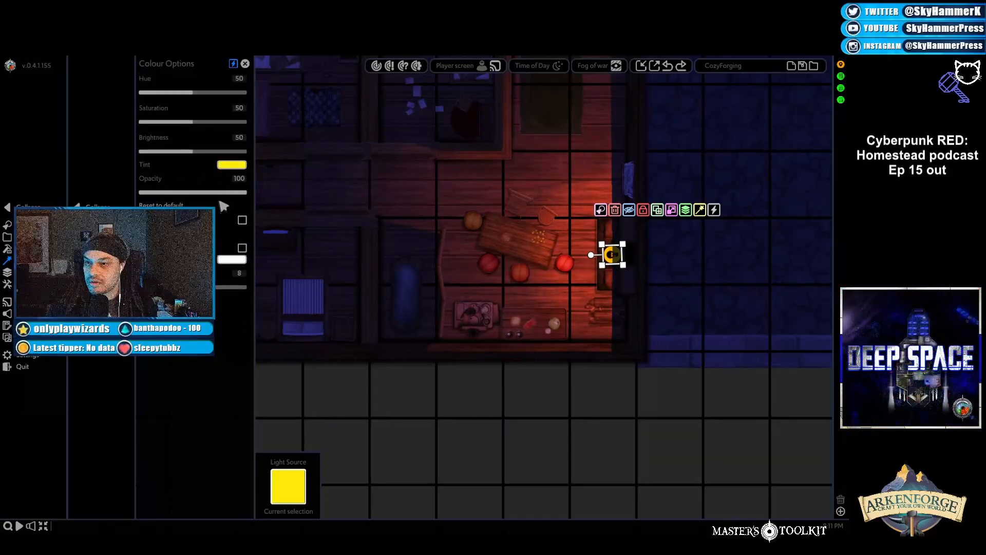
{"action": "mouse_move", "coordinate": [194, 95]}
{"action": "left_mouse_down"}
{"action": "mouse_move", "coordinate": [176, 94]}
{"action": "mouse_move", "coordinate": [232, 102]}
{"action": "mouse_move", "coordinate": [180, 106]}
{"action": "mouse_move", "coordinate": [191, 108]}
{"action": "left_mouse_up"}
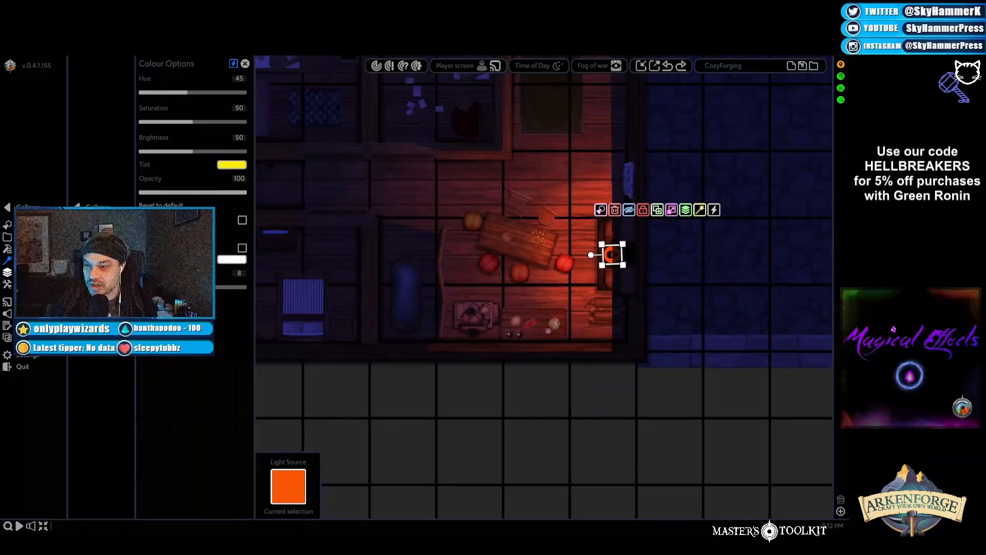
Step: Return to the map building tools and reopen standalone light placement
{"action": "left_click", "coordinate": [30, 249]}
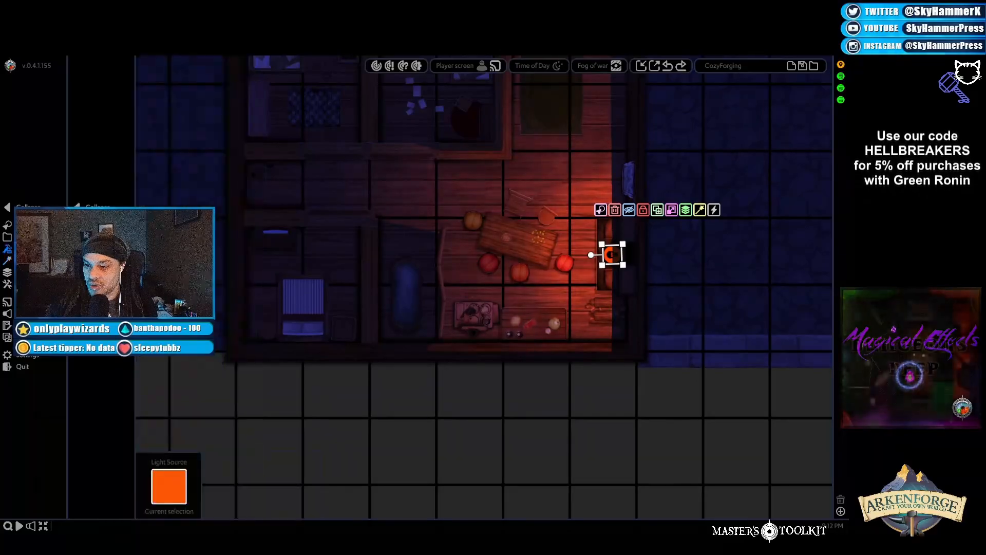
{"action": "left_click", "coordinate": [97, 225]}
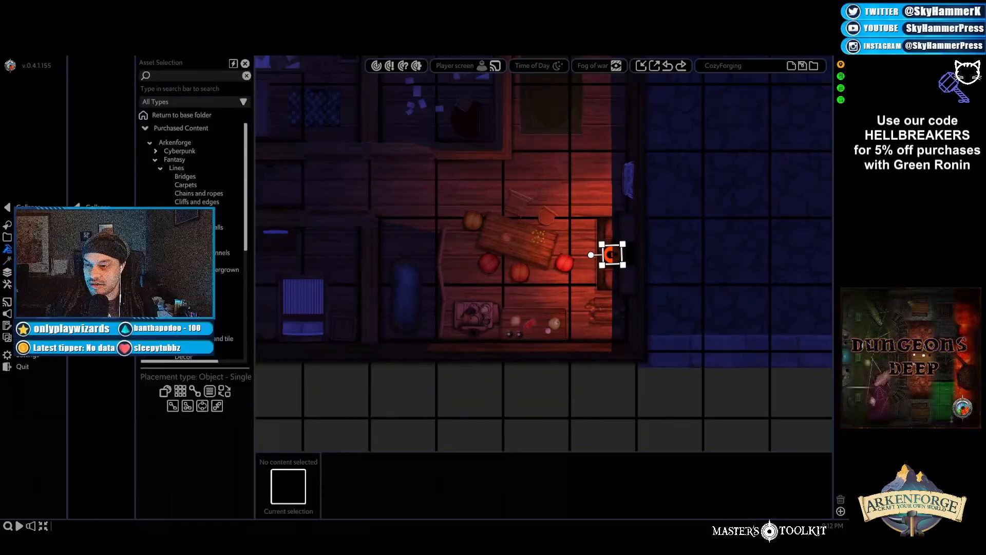
{"action": "left_click", "coordinate": [98, 237]}
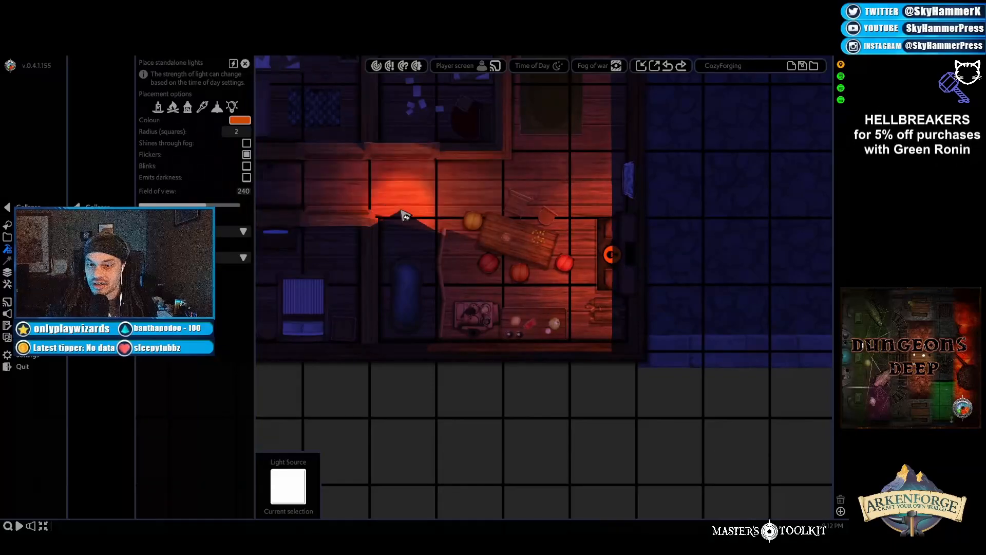
Step: Place an orange light with a 240-degree field of view in front of the fireplace and delete the earlier fireplace light
{"action": "left_click", "coordinate": [575, 250]}
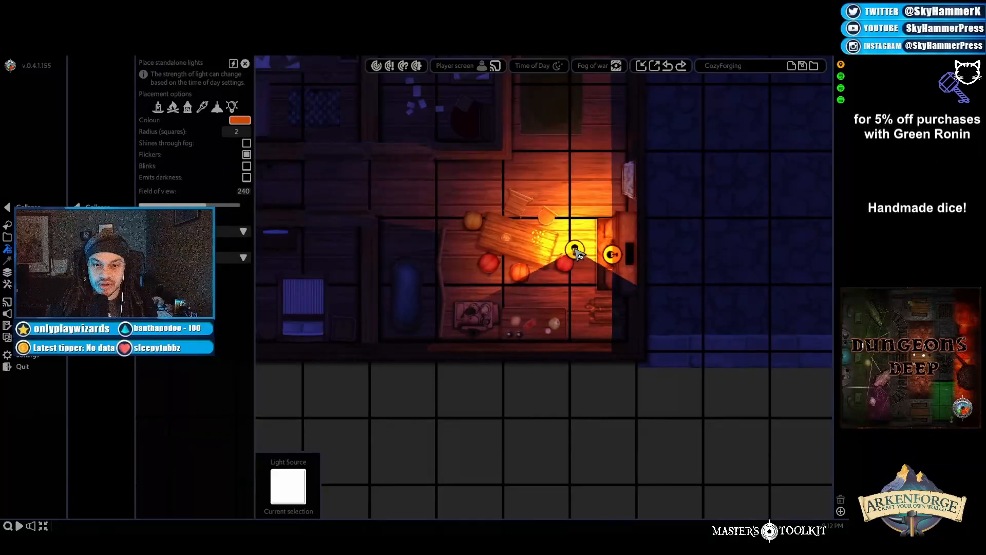
{"action": "left_click", "coordinate": [609, 256]}
{"action": "key", "text": "Delete"}
Step: Rotate the light in front of the fireplace towards the room and delete it
{"action": "left_click", "coordinate": [576, 249]}
{"action": "left_click_drag", "start_coordinate": [576, 228], "coordinate": [521, 267]}
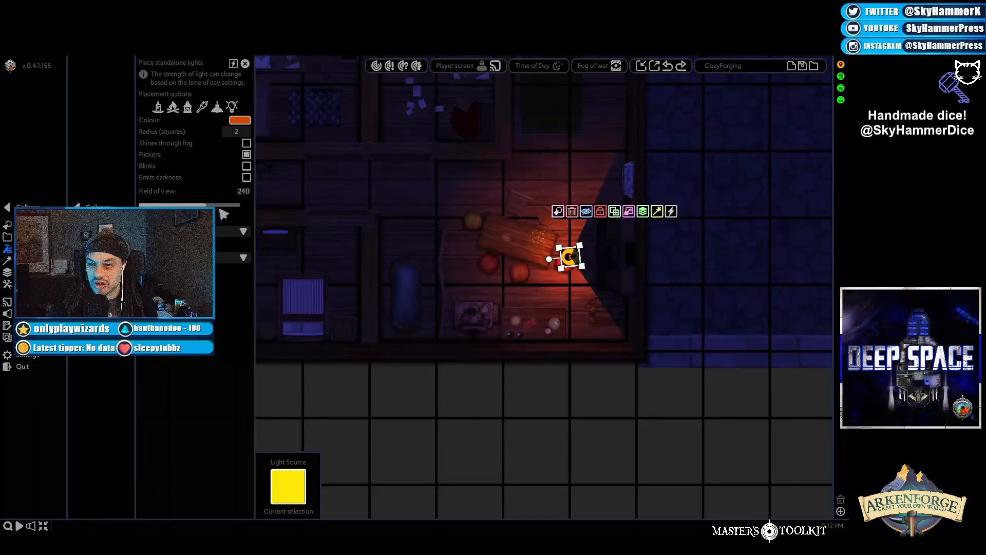
{"action": "key", "text": "Delete"}
Step: Try a flickering preset light with a 4-square radius in front of the fireplace, shift it towards the table, and delete it
{"action": "left_click_drag", "start_coordinate": [206, 204], "coordinate": [170, 205]}
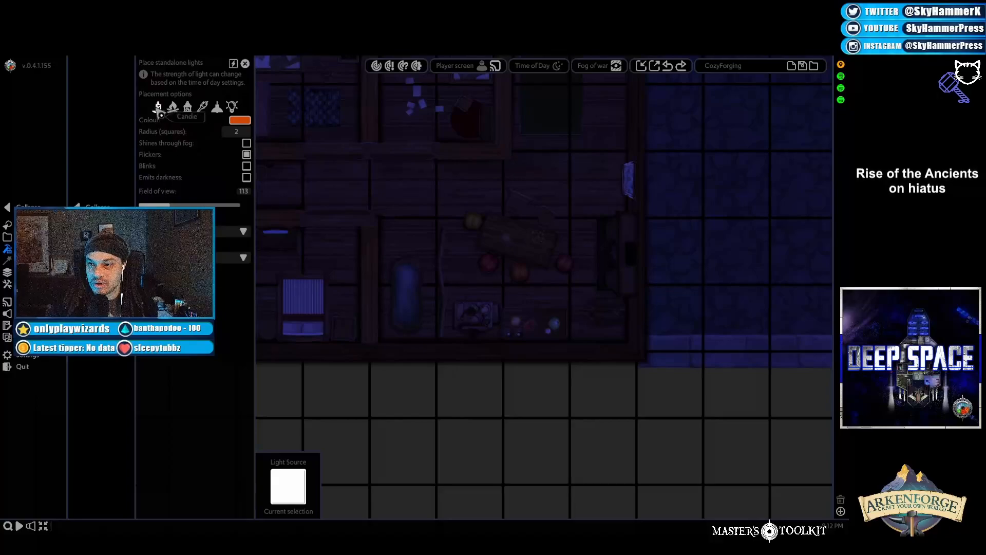
{"action": "left_click", "coordinate": [203, 107]}
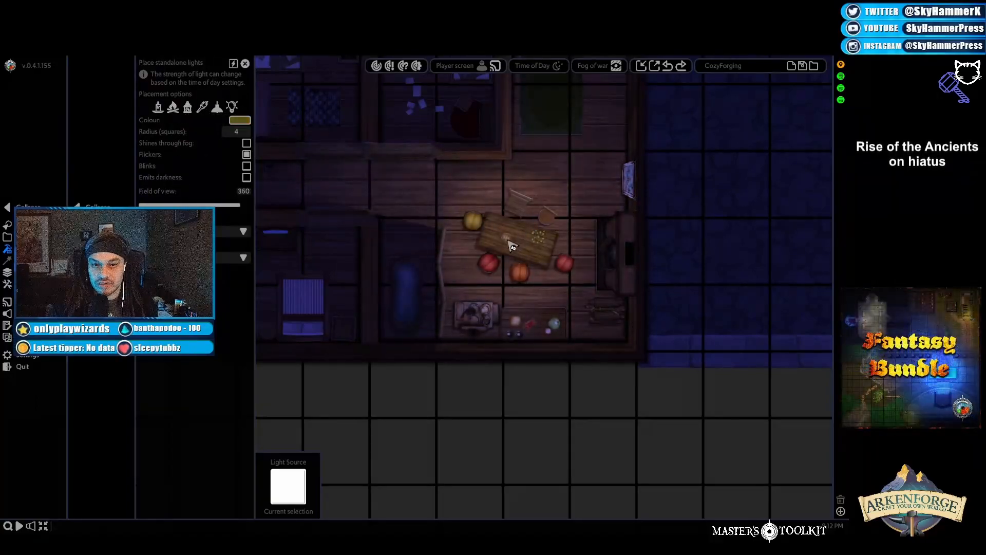
{"action": "left_click", "coordinate": [584, 251]}
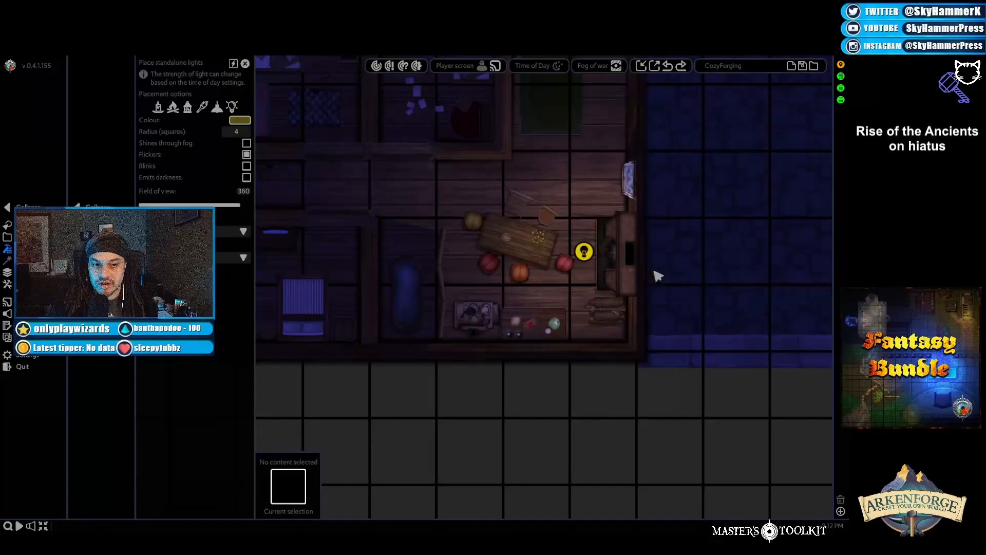
{"action": "left_click", "coordinate": [584, 251]}
{"action": "left_click_drag", "start_coordinate": [597, 249], "coordinate": [577, 245]}
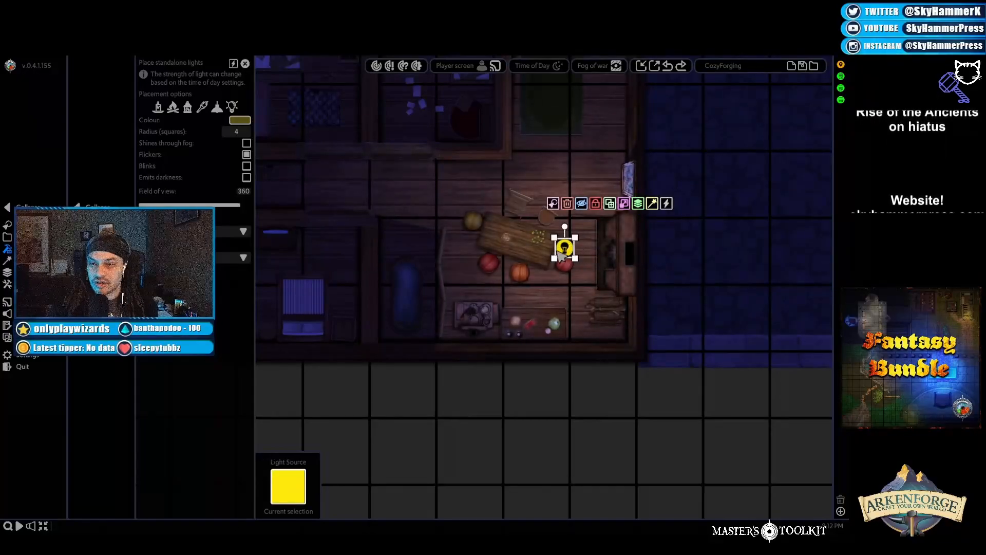
{"action": "key", "text": "Delete"}
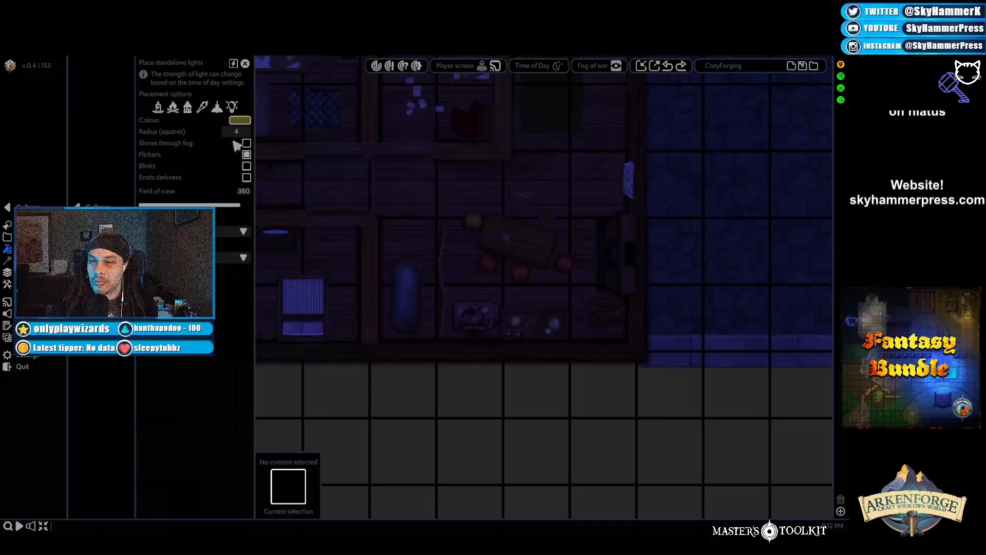
Step: Configure a new standalone light from the 8-square preset with orange colour ff6635 and a field of view of 95
{"action": "left_click", "coordinate": [188, 108]}
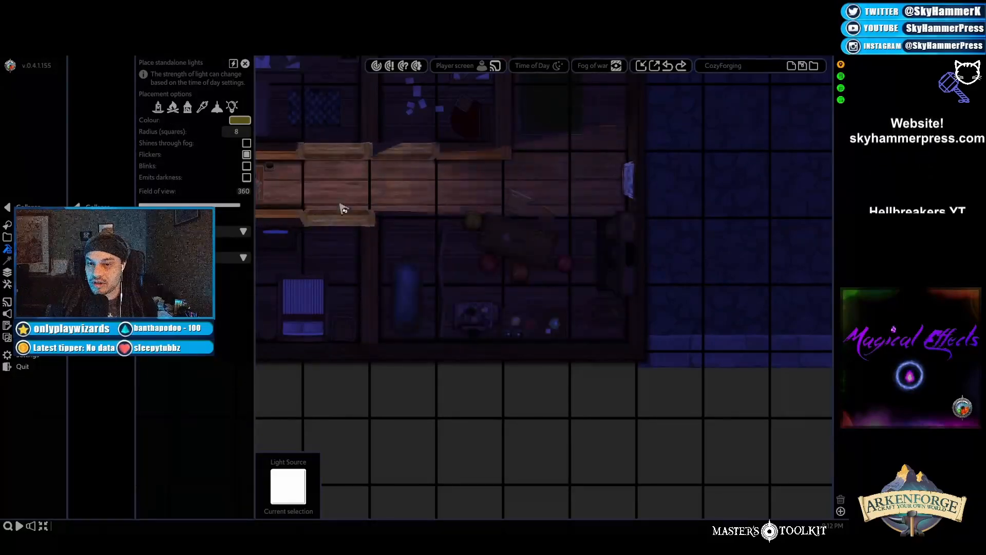
{"action": "left_click", "coordinate": [239, 120]}
{"action": "left_click", "coordinate": [286, 190]}
{"action": "left_click", "coordinate": [251, 185]}
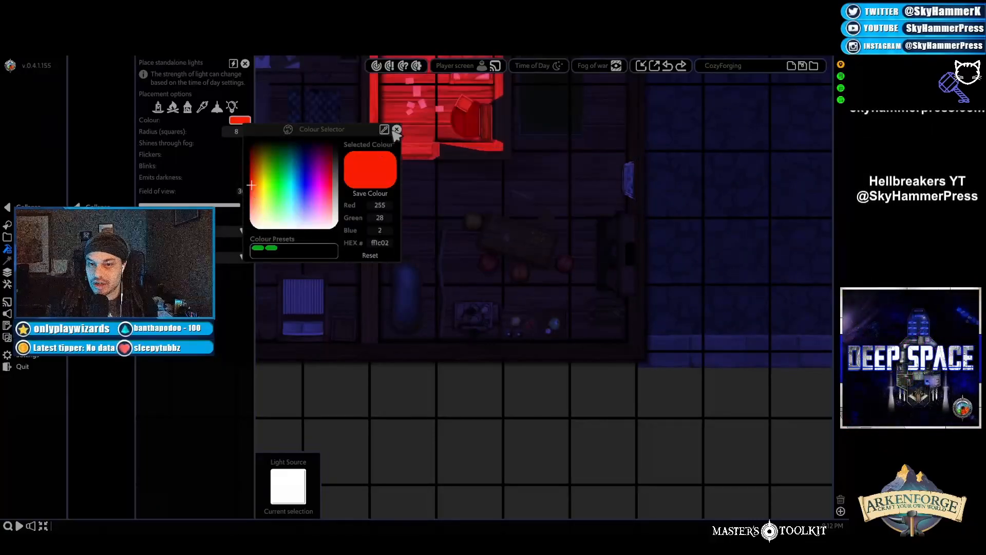
{"action": "mouse_move", "coordinate": [256, 191]}
{"action": "left_mouse_down"}
{"action": "mouse_move", "coordinate": [258, 203]}
{"action": "mouse_move", "coordinate": [254, 193]}
{"action": "left_mouse_up"}
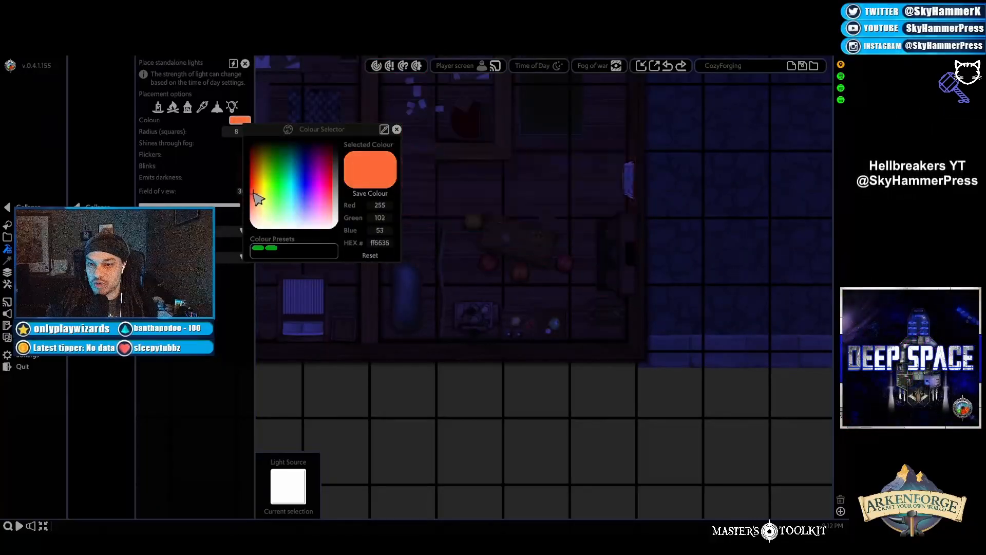
{"action": "left_click", "coordinate": [396, 130]}
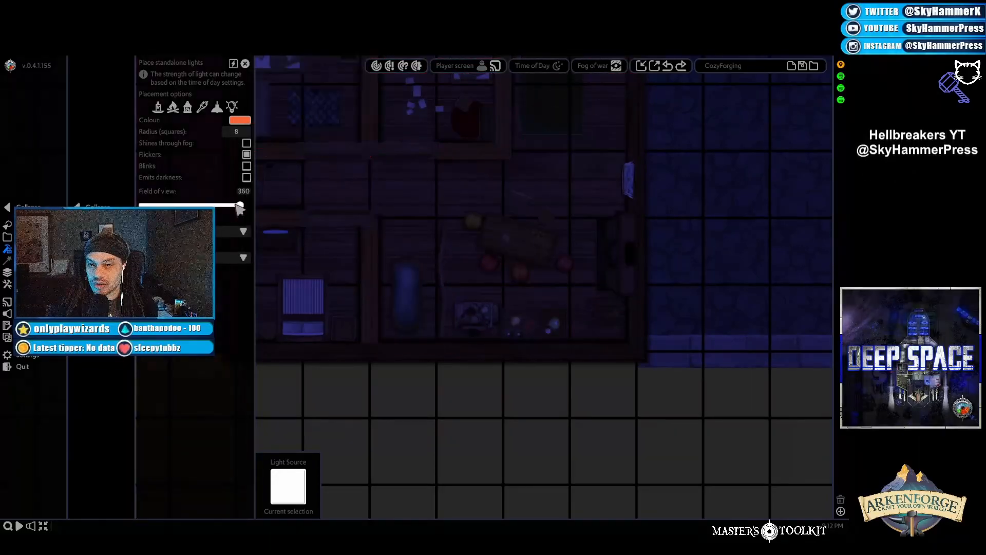
{"action": "left_click_drag", "start_coordinate": [240, 206], "coordinate": [165, 205]}
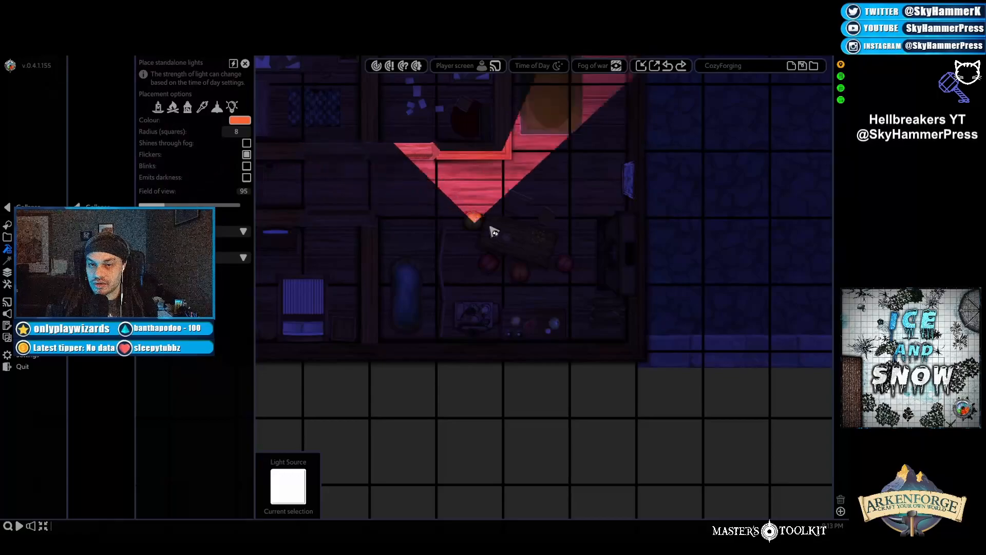
Step: Place the light at the fireplace, rotate it to shine into the room, and move it back into the hearth
{"action": "left_click", "coordinate": [606, 258]}
{"action": "right_click", "coordinate": [607, 259]}
{"action": "left_click", "coordinate": [606, 260]}
{"action": "left_click_drag", "start_coordinate": [606, 238], "coordinate": [633, 258]}
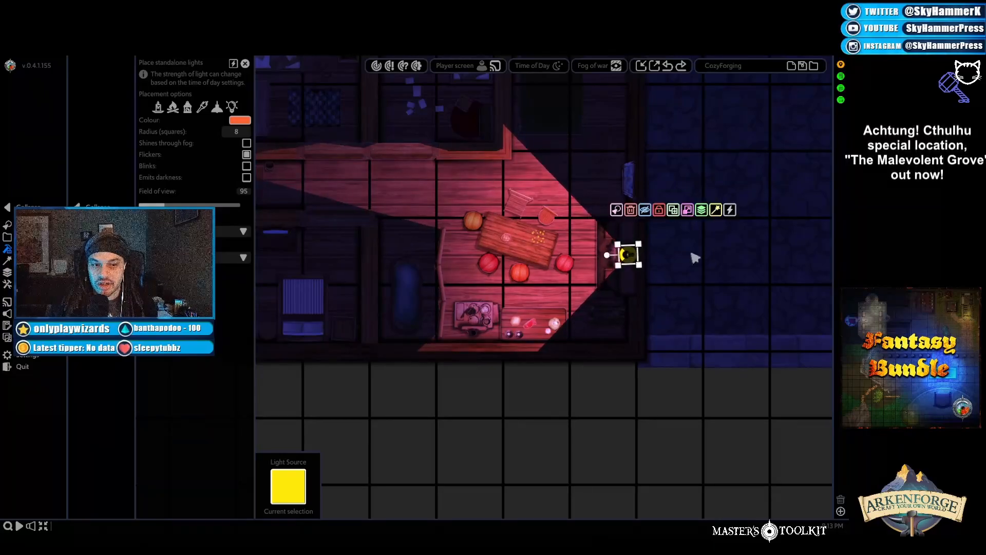
{"action": "left_click", "coordinate": [749, 307]}
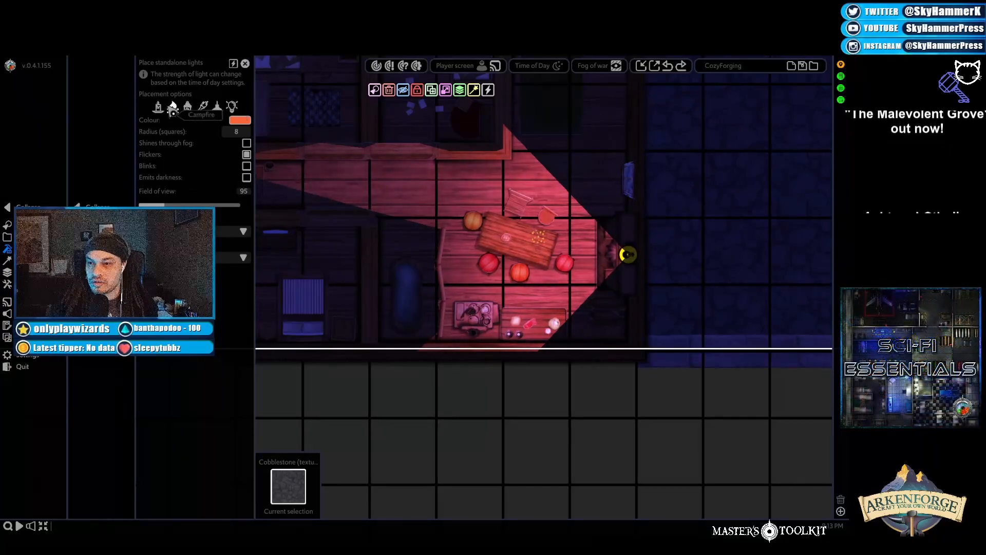
Step: Examine how far the fireplace light reaches through the house and the context options of the corridor door
{"action": "left_click", "coordinate": [247, 233]}
{"action": "left_click", "coordinate": [248, 243]}
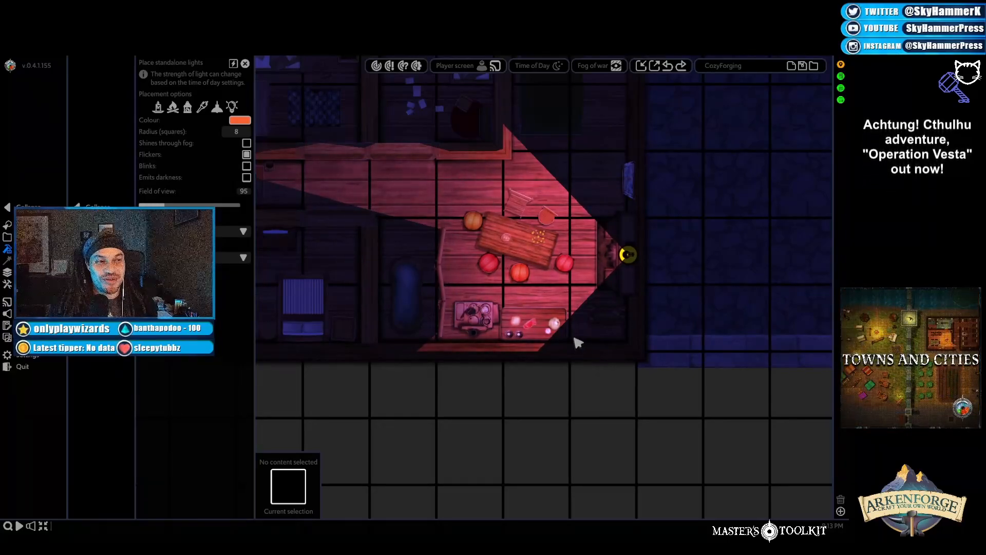
{"action": "scroll", "coordinate": [622, 259], "scroll_direction": "down", "scroll_amount": 5}
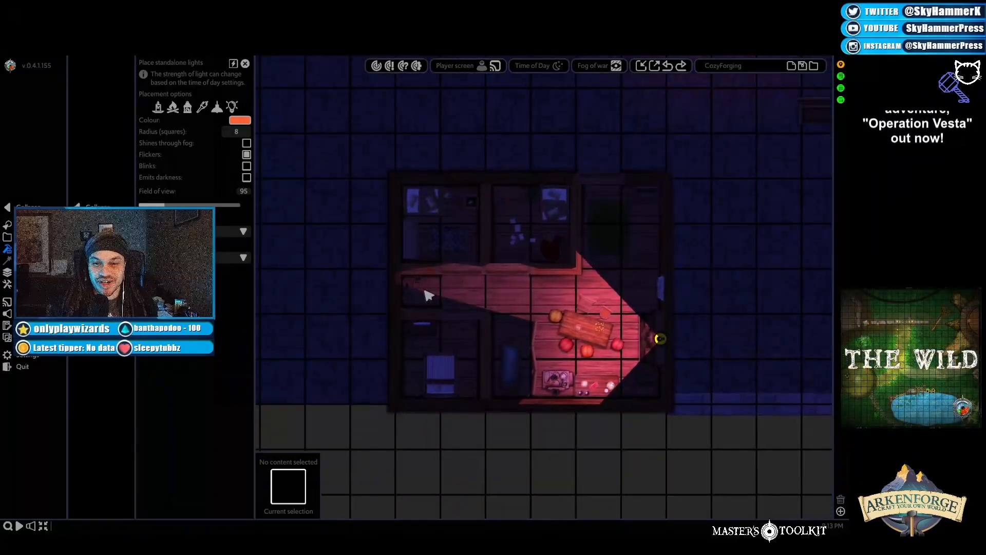
{"action": "scroll", "coordinate": [425, 293], "scroll_direction": "up", "scroll_amount": 5}
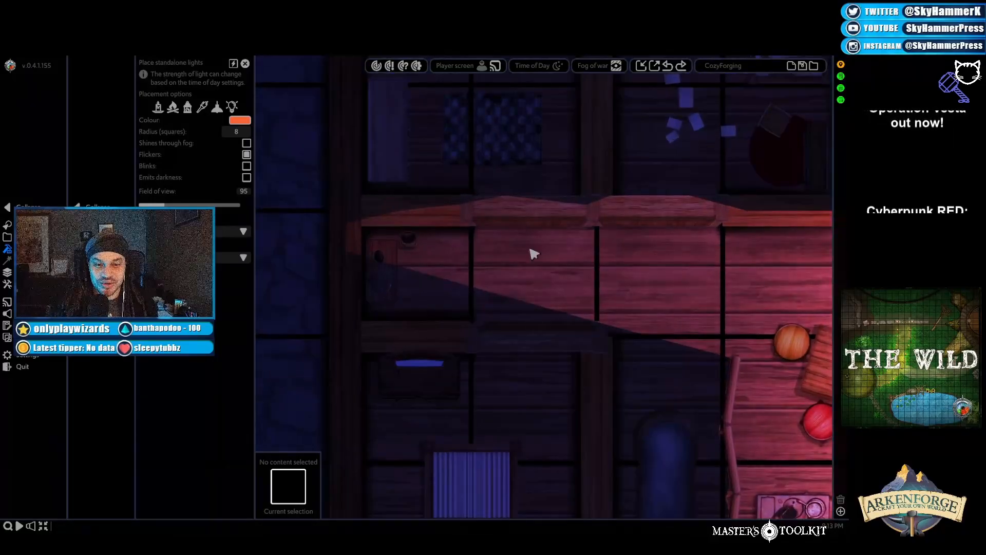
{"action": "left_click", "coordinate": [542, 334]}
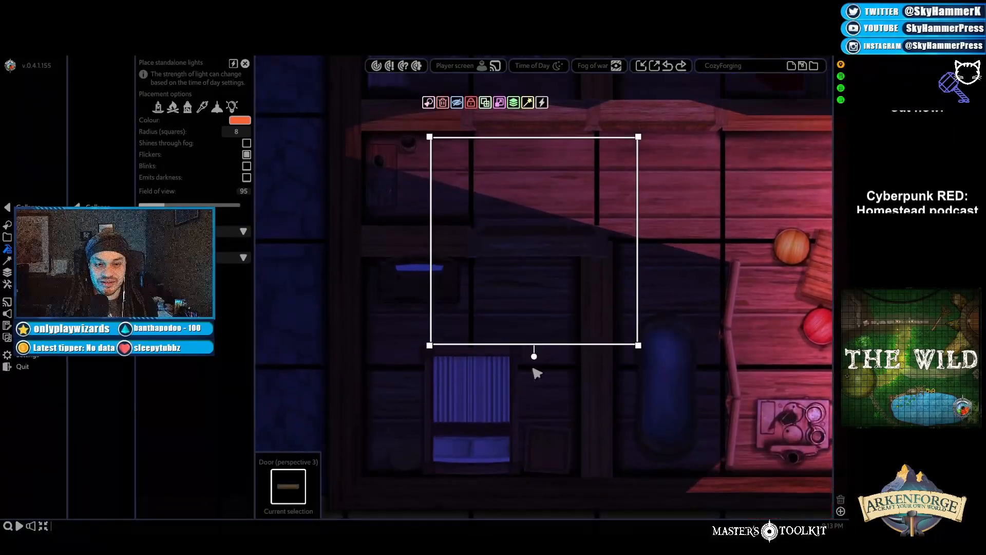
{"action": "right_click", "coordinate": [536, 245]}
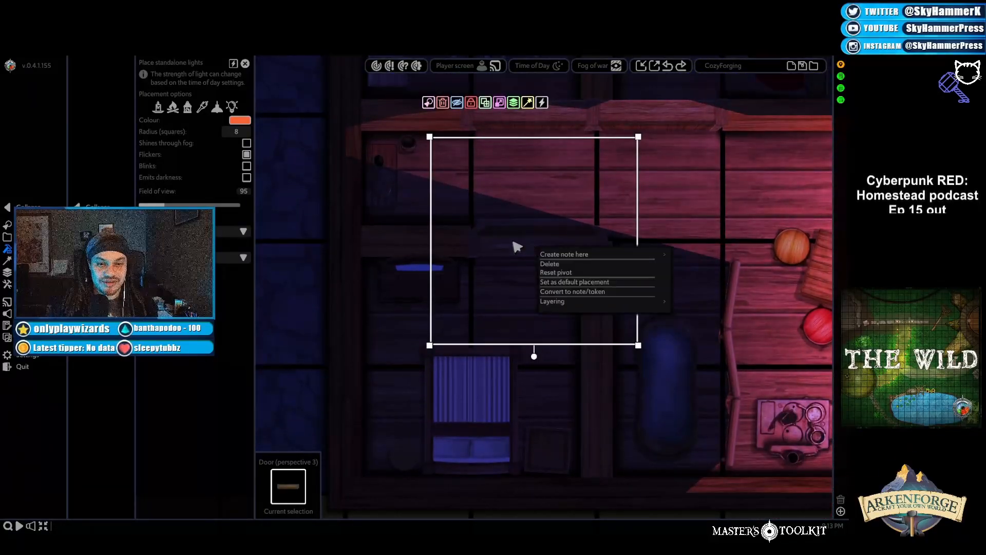
{"action": "left_click", "coordinate": [530, 268]}
{"action": "key", "text": "d"}
{"action": "scroll", "coordinate": [556, 297], "scroll_direction": "down", "scroll_amount": 5}
{"action": "key", "text": "s"}
Step: Delete the fireplace light and switch the time of day to daytime
{"action": "left_click", "coordinate": [605, 249]}
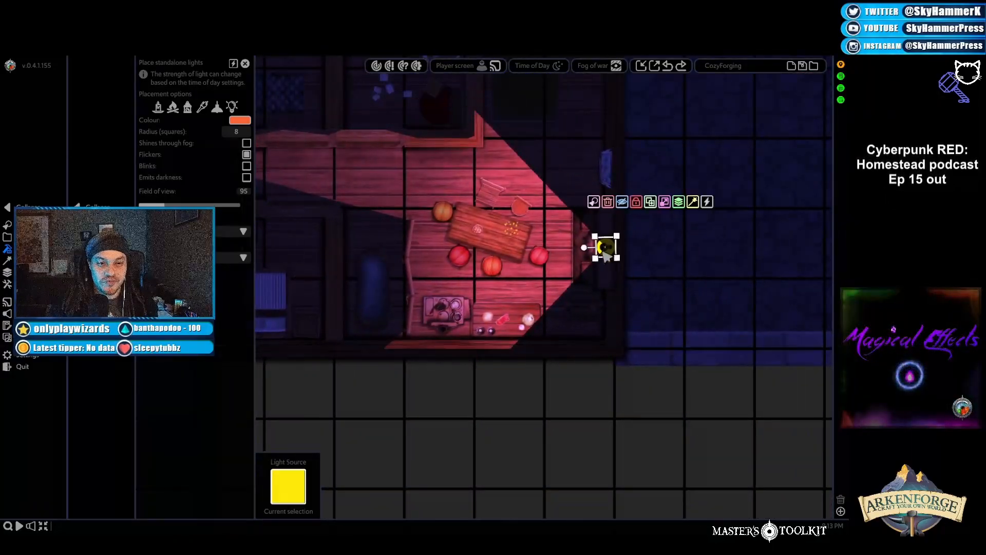
{"action": "left_click", "coordinate": [610, 205]}
{"action": "mouse_move", "coordinate": [547, 66]}
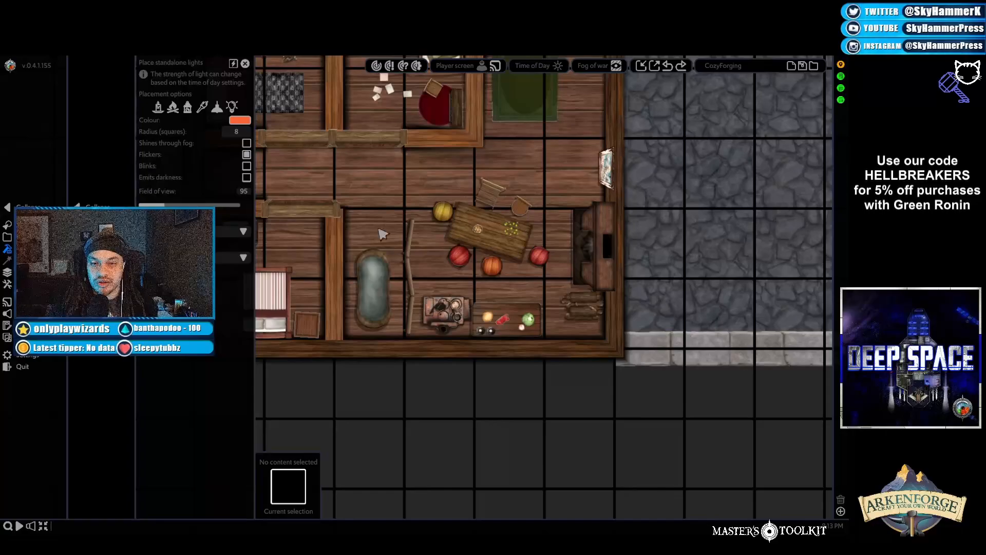
{"action": "scroll", "coordinate": [638, 325], "scroll_direction": "down", "scroll_amount": 5}
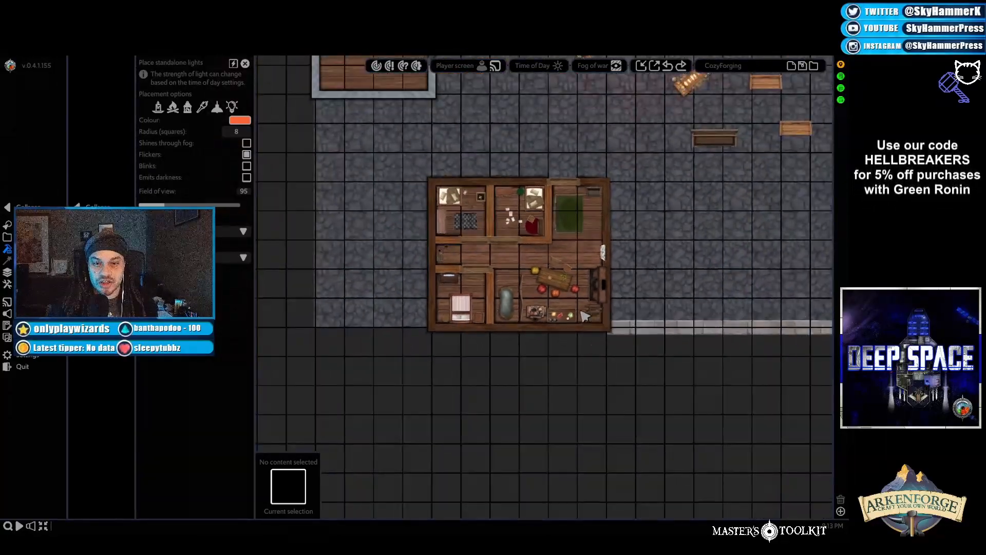
{"action": "key", "text": "w"}
{"action": "key", "text": "d"}
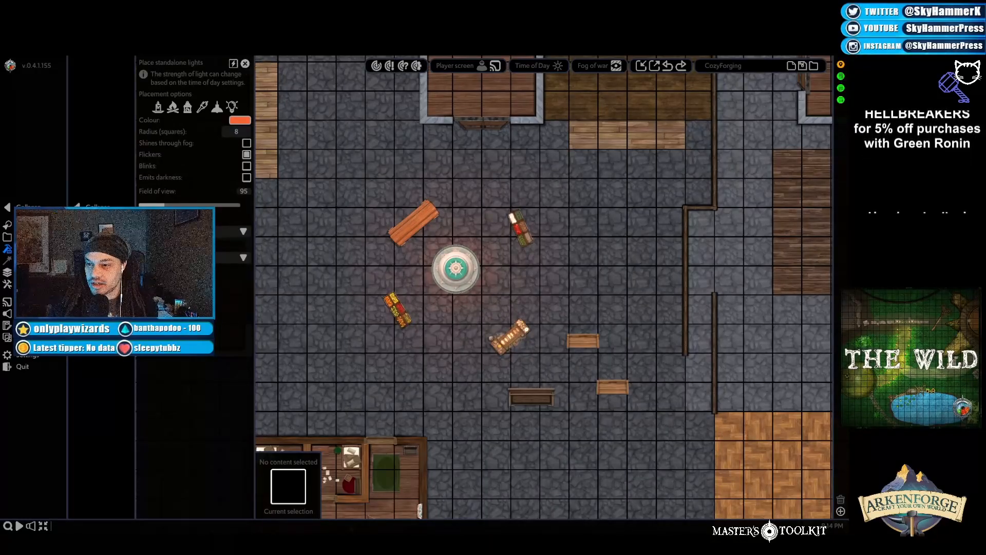
Step: Open Asset Selection, collapse the side menus, and add Asset Selection as a shortcut on the quick access menu
{"action": "left_click", "coordinate": [98, 225]}
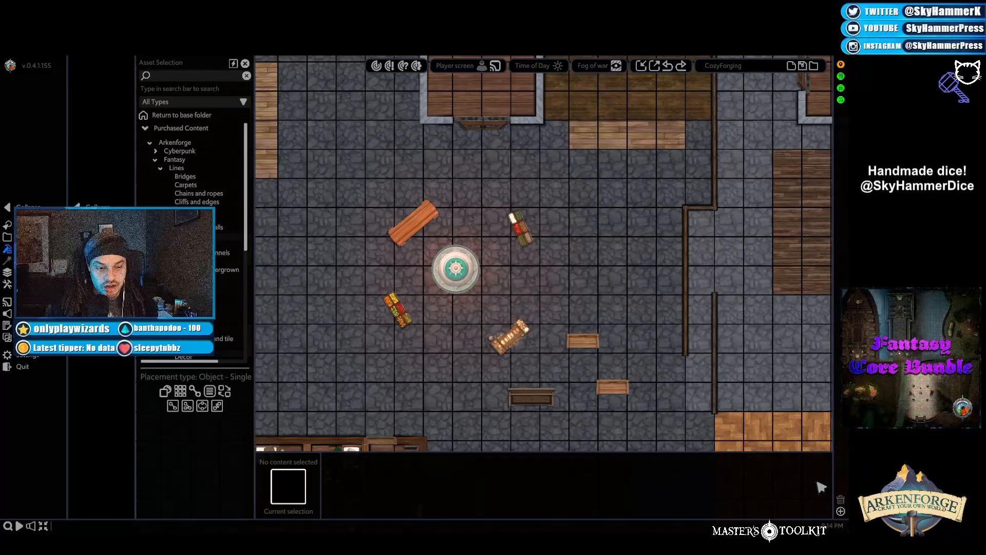
{"action": "left_click", "coordinate": [96, 208]}
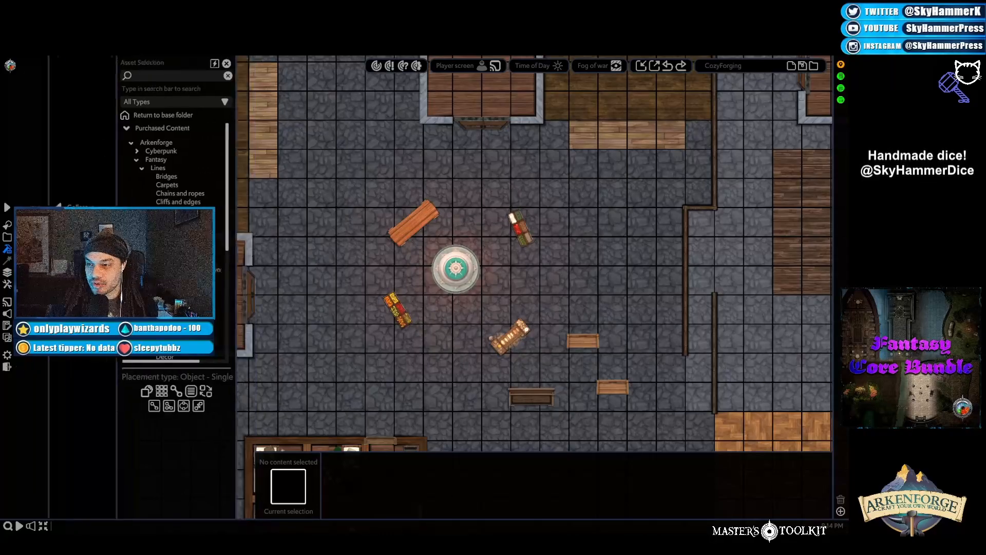
{"action": "left_click", "coordinate": [26, 208]}
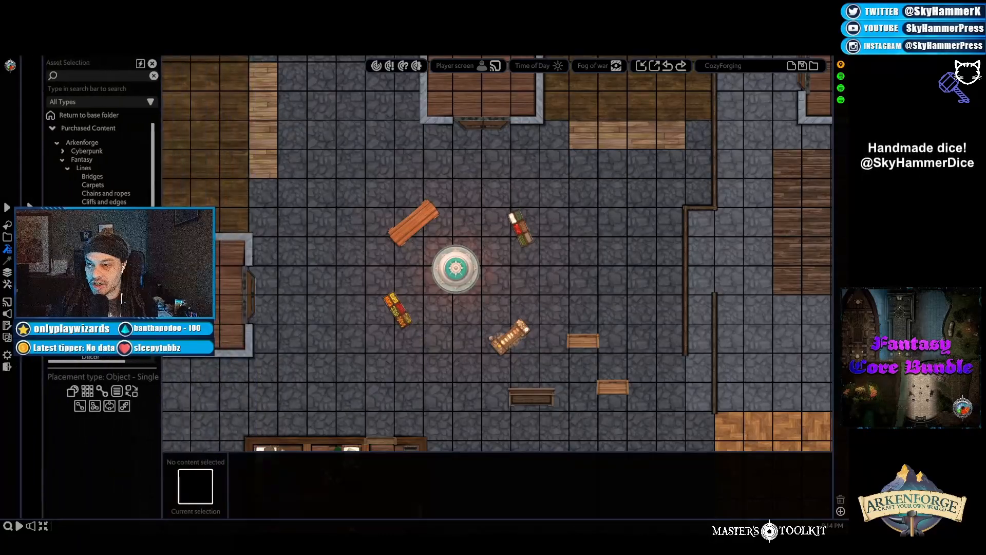
{"action": "left_click", "coordinate": [141, 66]}
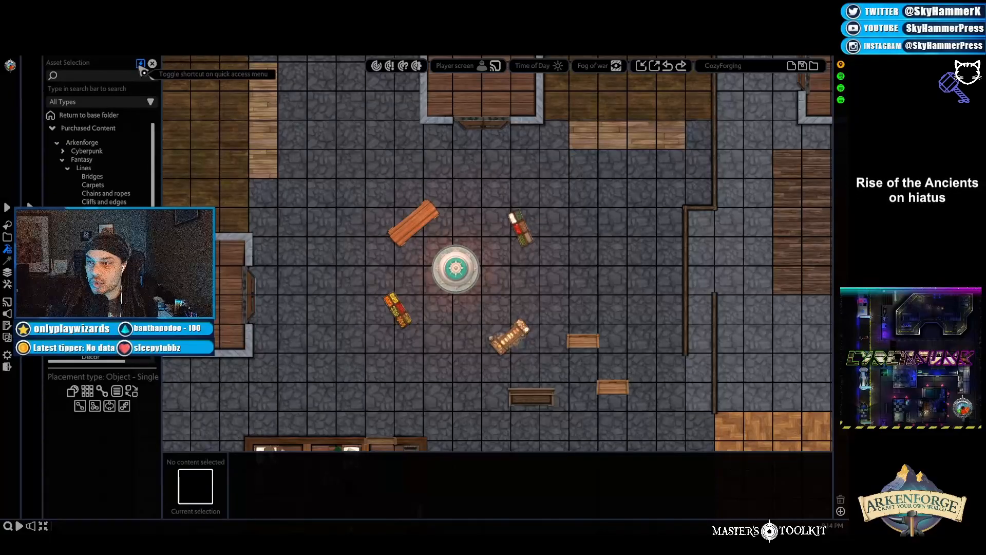
Step: Check the context menu on the empty map area and select the white fountain to view its quick options
{"action": "key", "text": "a"}
{"action": "right_click", "coordinate": [282, 160]}
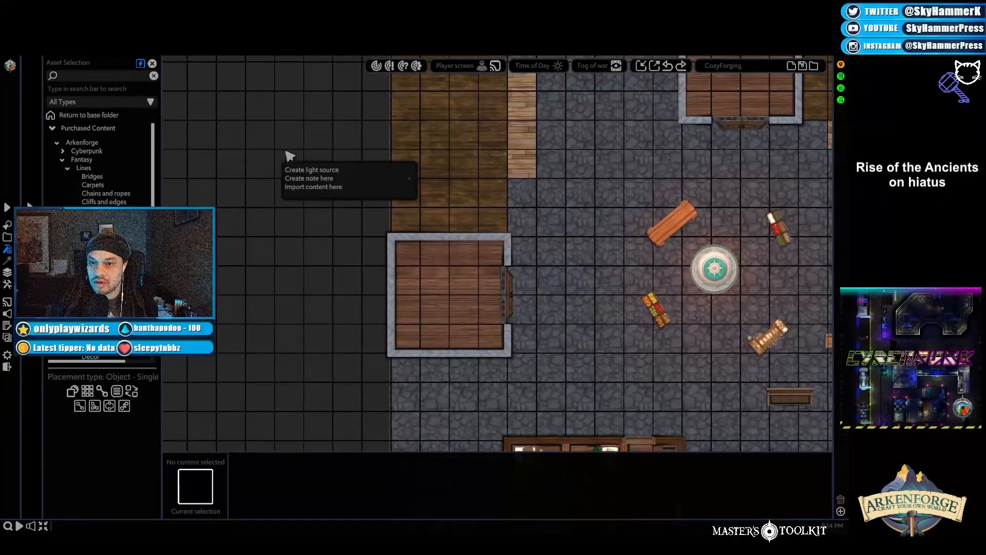
{"action": "left_click", "coordinate": [729, 270]}
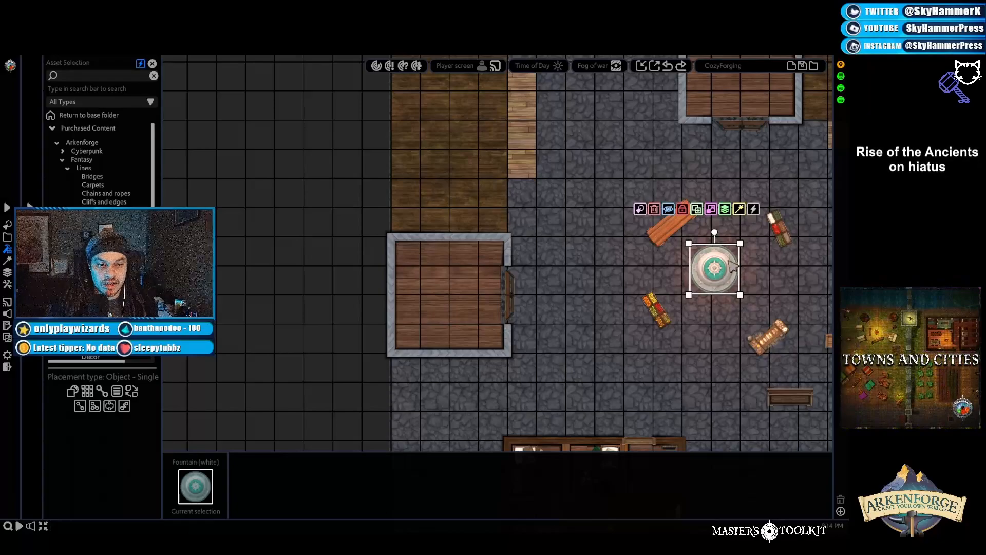
{"action": "mouse_move", "coordinate": [753, 209]}
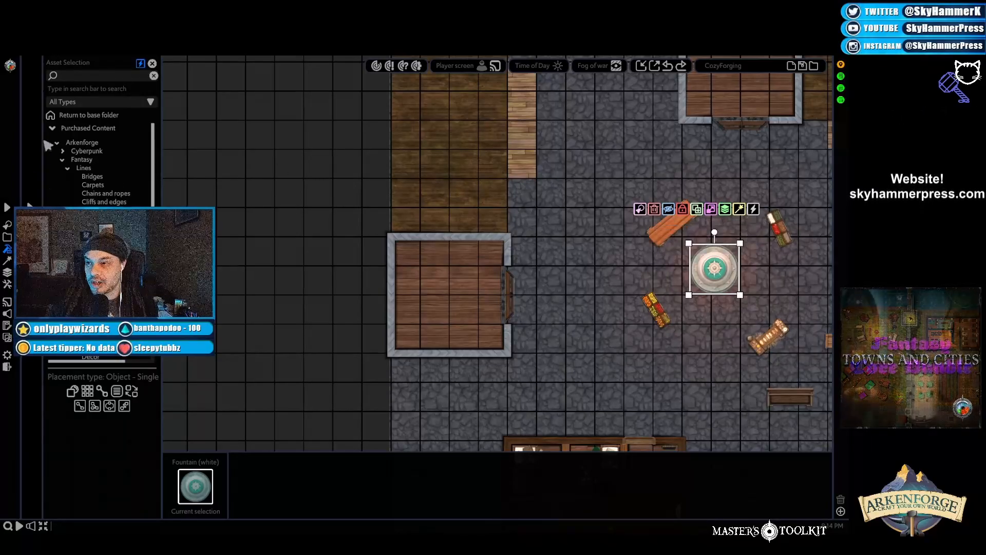
Step: Expand the collapsed main menu, close Asset Selection, and deselect the fountain
{"action": "left_click", "coordinate": [10, 207]}
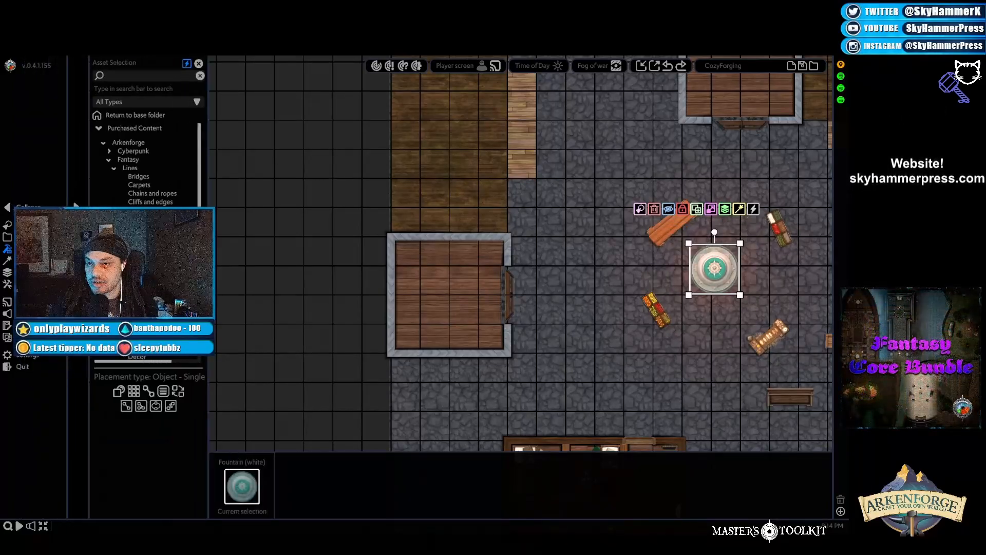
{"action": "left_click", "coordinate": [198, 63]}
{"action": "left_click", "coordinate": [269, 280]}
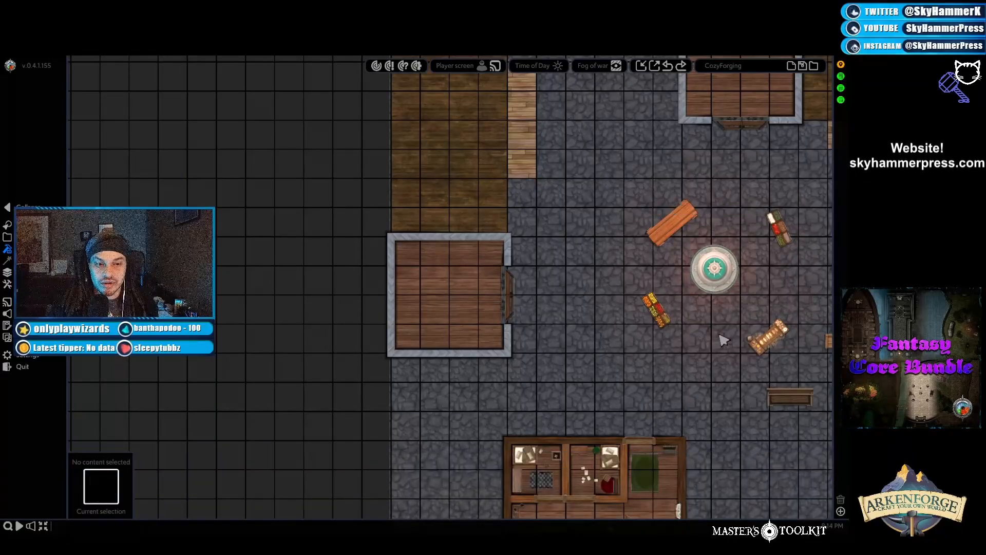
Step: Check the context menu on the empty map again and select the bench beside the fountain to view its Colour Options
{"action": "key", "text": "d"}
{"action": "right_click", "coordinate": [240, 182]}
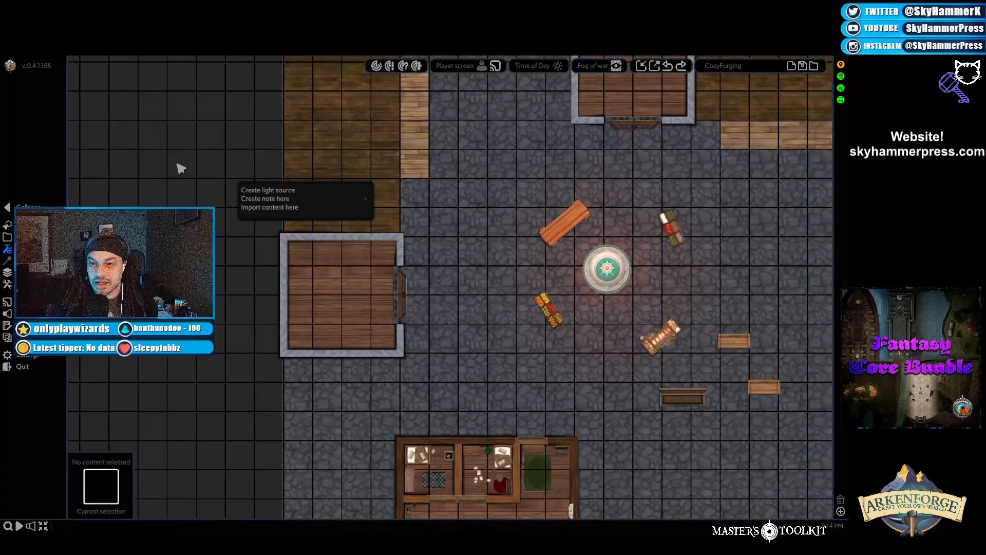
{"action": "left_click", "coordinate": [224, 184]}
{"action": "right_click", "coordinate": [225, 183]}
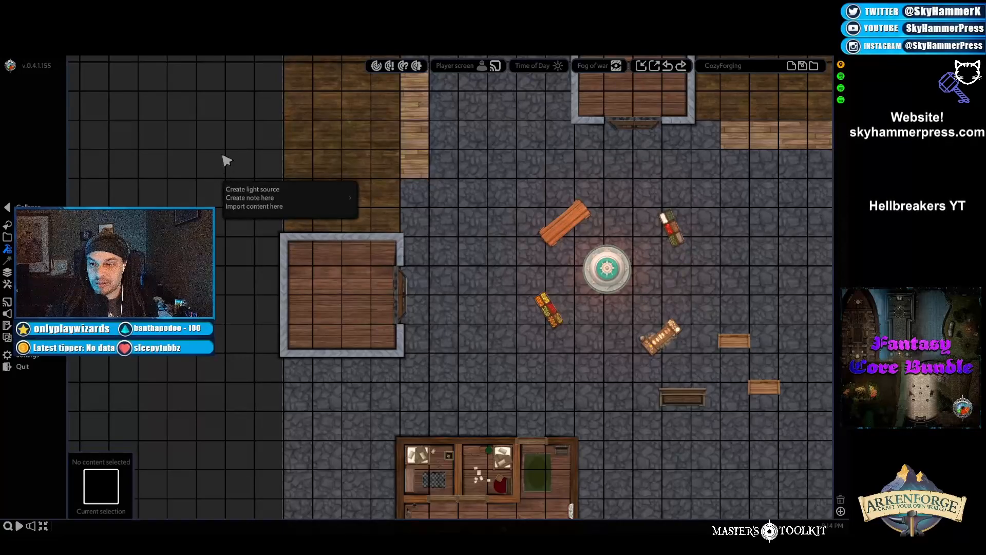
{"action": "left_click", "coordinate": [226, 162]}
{"action": "left_click", "coordinate": [566, 229]}
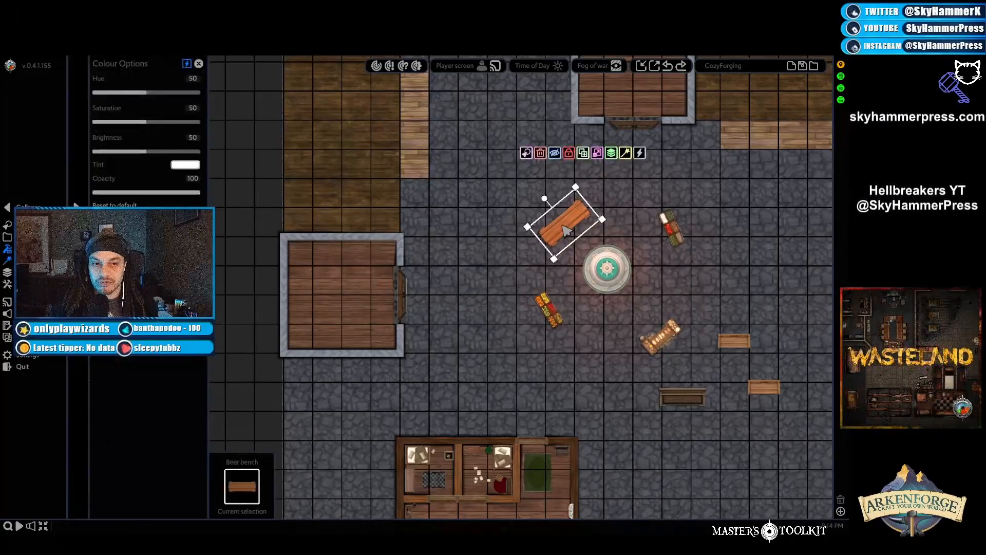
Step: Open Asset Selection from the selected bench's quick access menus, clear the bench selection, and close Asset Selection
{"action": "mouse_move", "coordinate": [644, 154]}
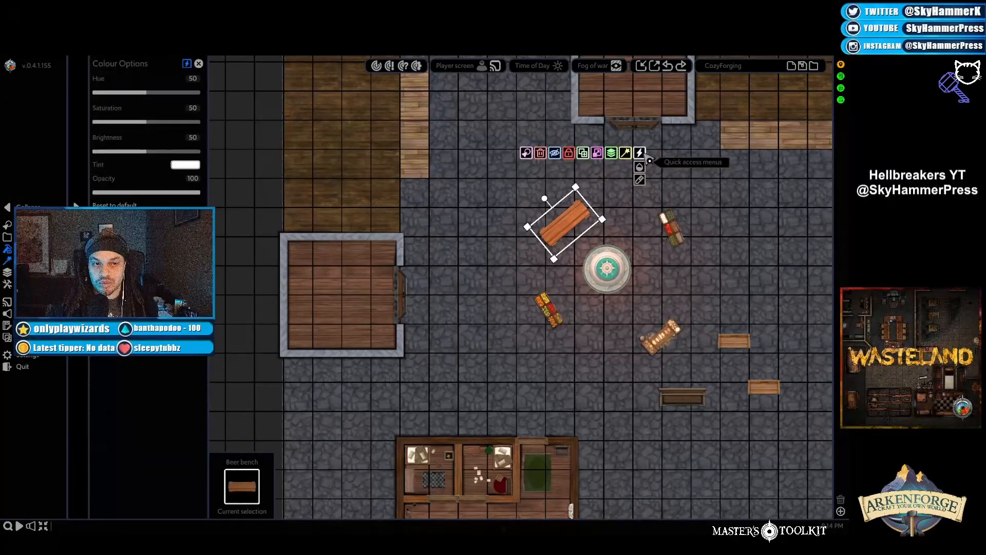
{"action": "left_click", "coordinate": [639, 180]}
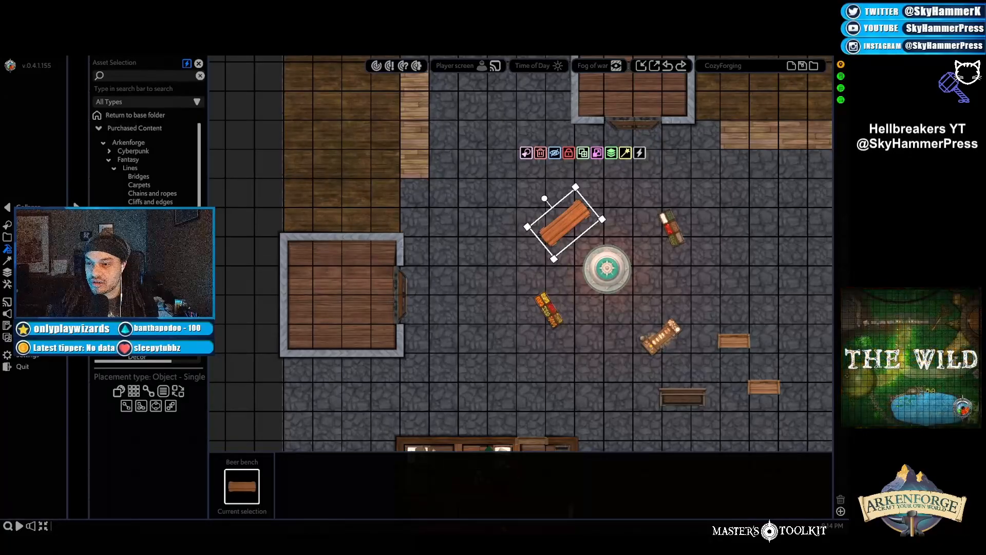
{"action": "key", "text": "a"}
{"action": "right_click", "coordinate": [310, 185]}
{"action": "left_click", "coordinate": [299, 170]}
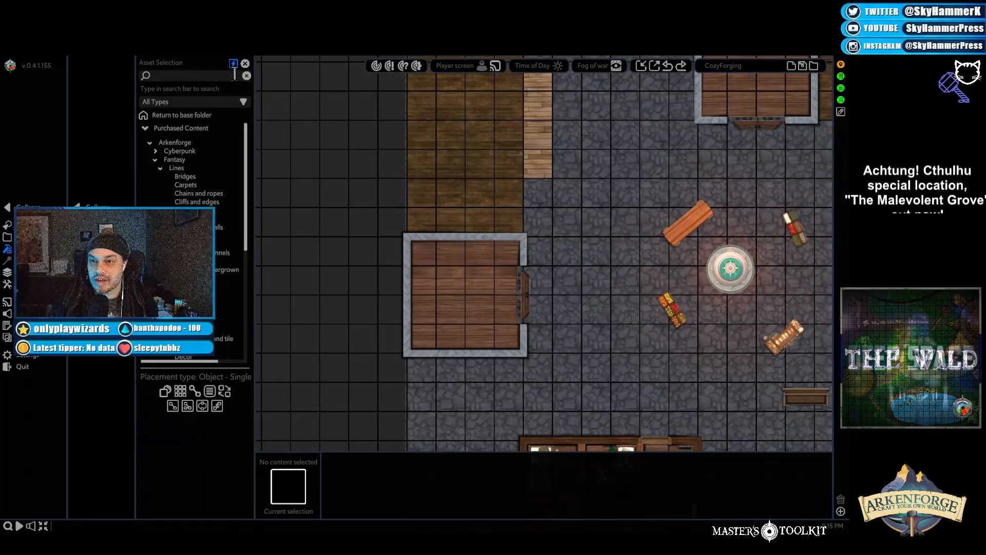
{"action": "left_click", "coordinate": [245, 63]}
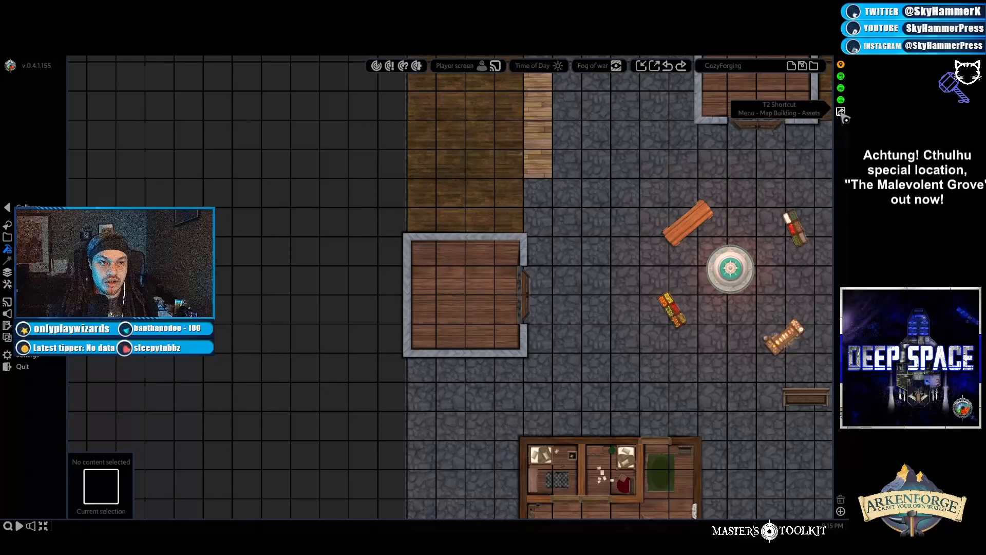
Step: Select the white fountain, open Asset Selection from its quick access menus, and close it again
{"action": "key", "text": "d"}
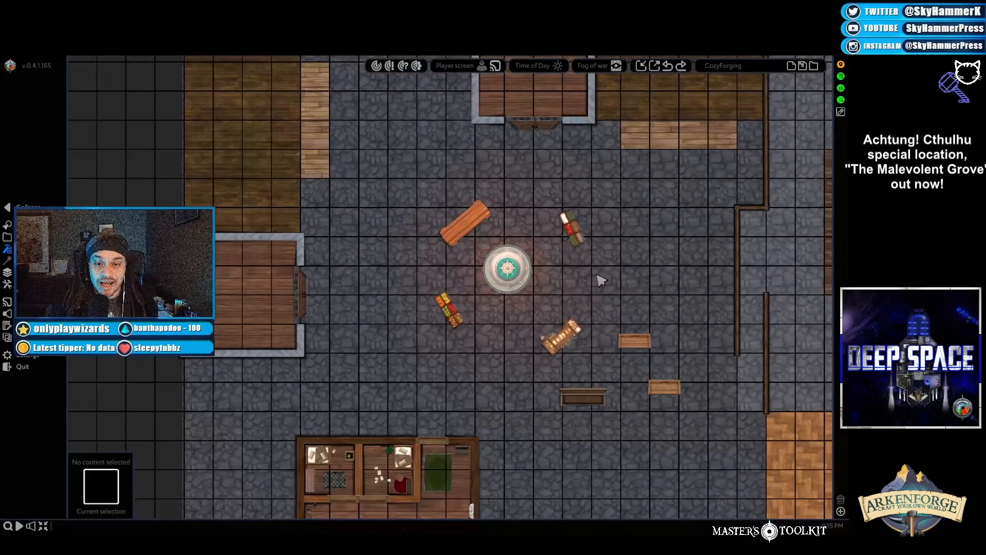
{"action": "left_click", "coordinate": [506, 266]}
{"action": "mouse_move", "coordinate": [594, 210]}
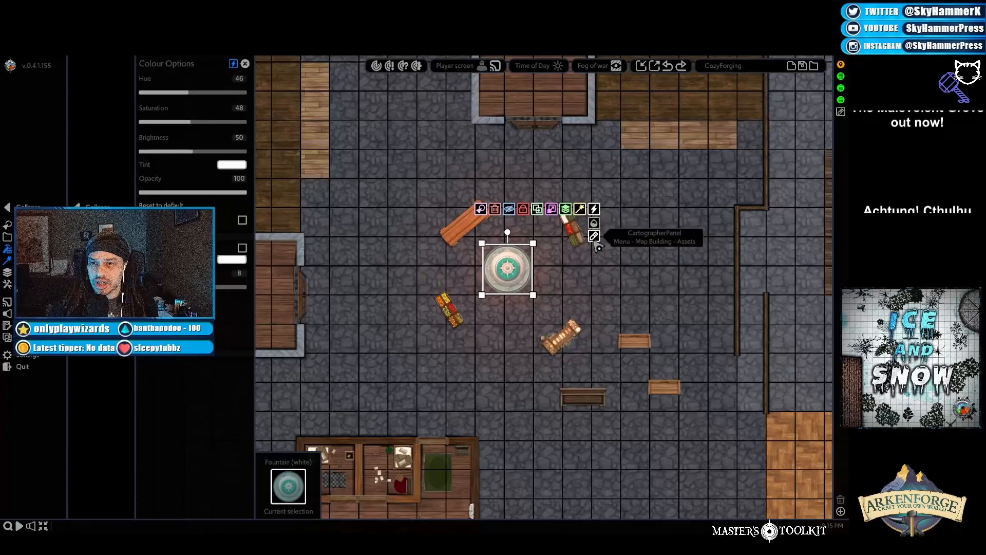
{"action": "left_click", "coordinate": [593, 236]}
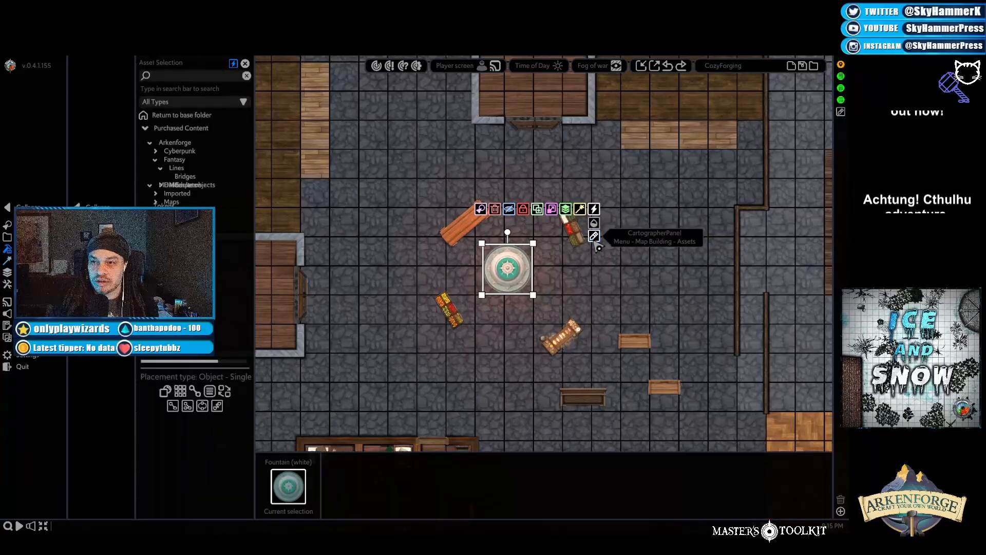
{"action": "left_click", "coordinate": [244, 65]}
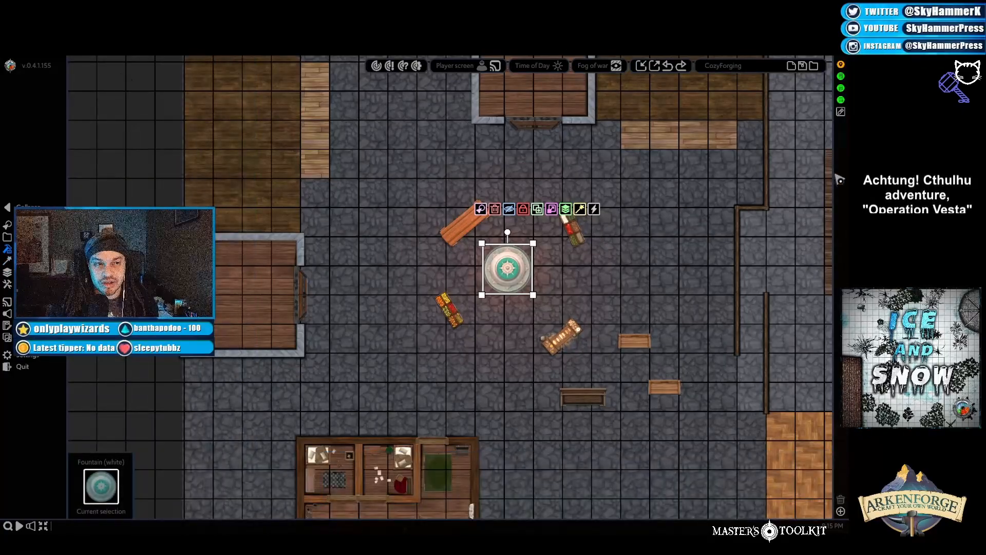
Step: Open and close Asset Selection through its quick access shortcut, and reopen it through Map Building
{"action": "left_click", "coordinate": [841, 113]}
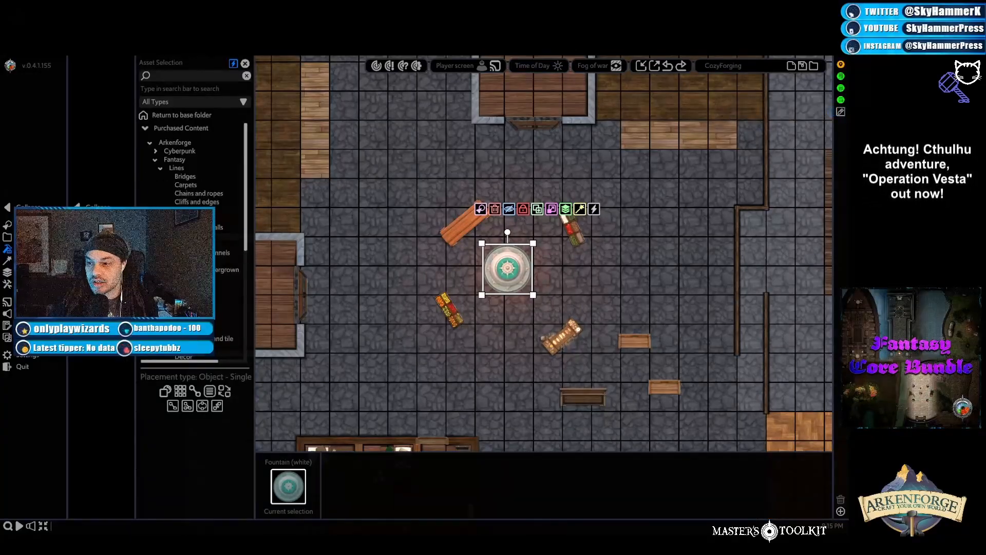
{"action": "left_click", "coordinate": [246, 64]}
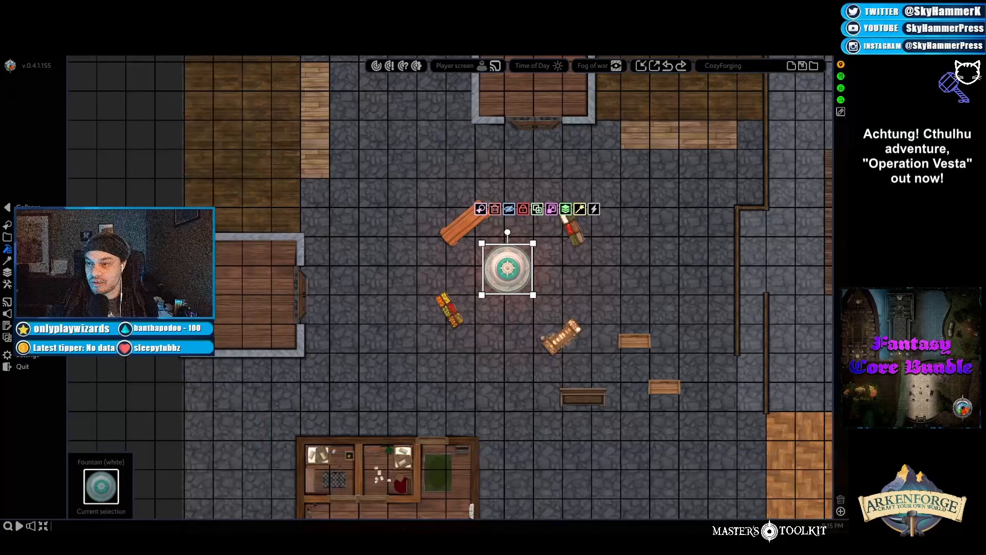
{"action": "left_click", "coordinate": [31, 248]}
{"action": "left_click", "coordinate": [98, 225]}
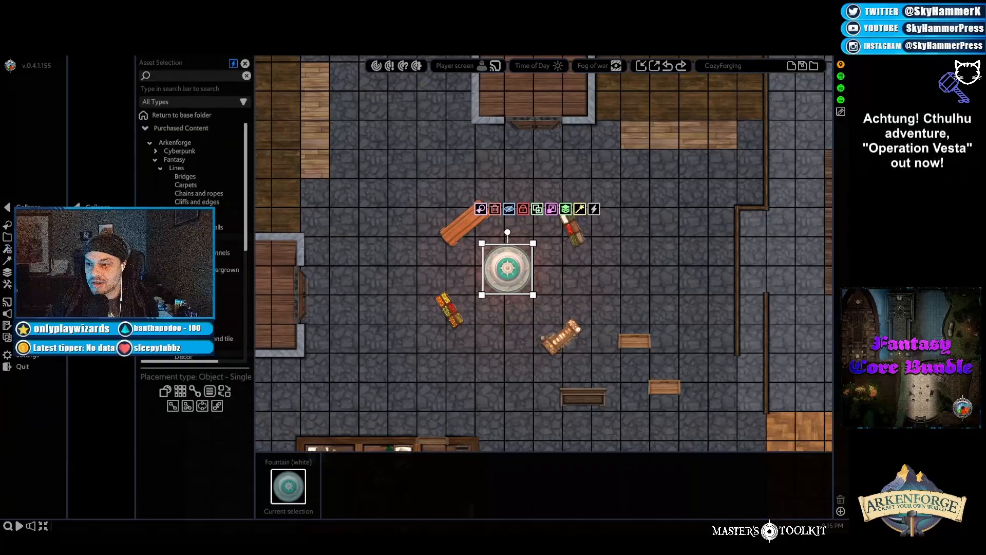
Step: Place a sample colour patch on the empty map area with Colour placement and delete it
{"action": "left_click", "coordinate": [97, 249]}
{"action": "key", "text": "a"}
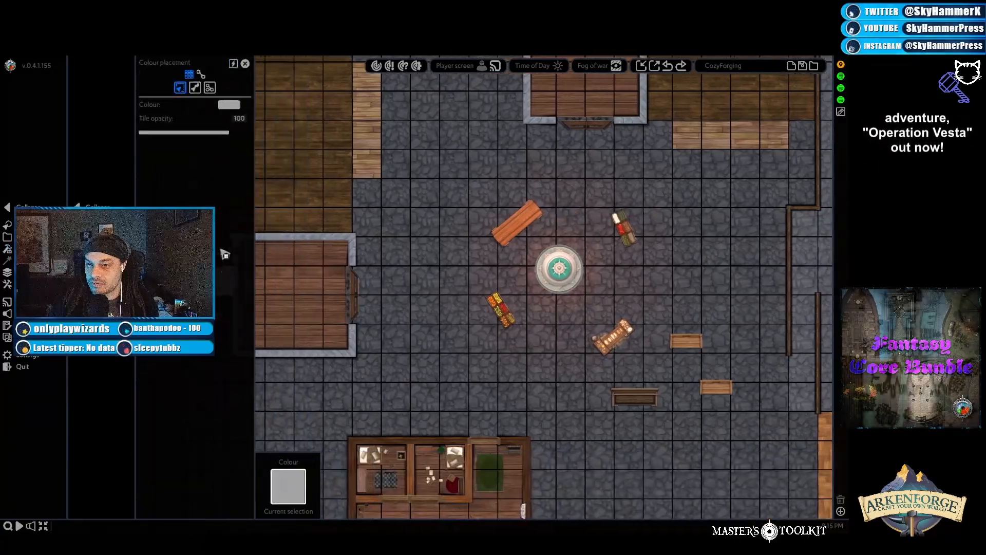
{"action": "left_click_drag", "start_coordinate": [390, 156], "coordinate": [323, 308]}
{"action": "right_click", "coordinate": [426, 293]}
{"action": "left_click", "coordinate": [348, 235]}
{"action": "key", "text": "Delete"}
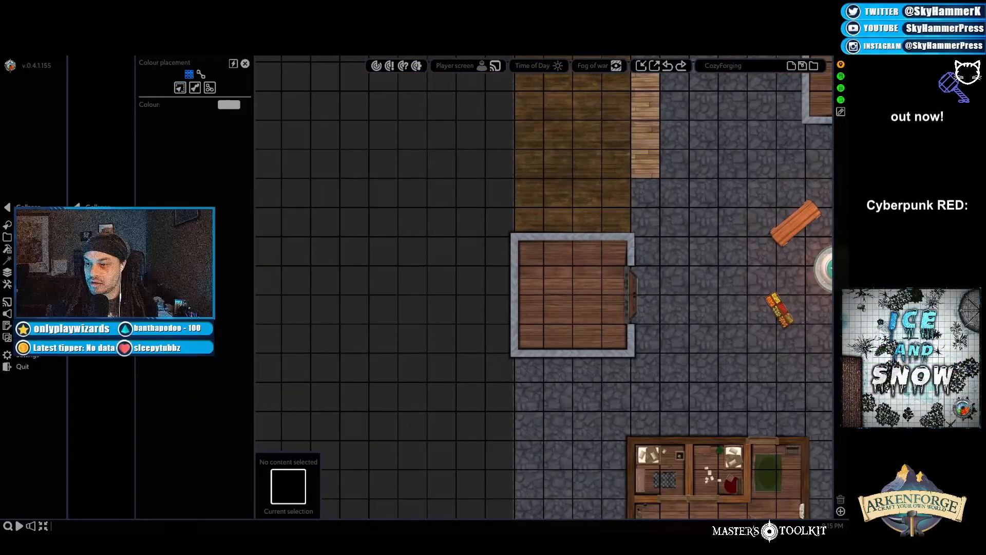
Step: Draw connected barrier segments on the empty area beside the square room with Barrier placement and delete them
{"action": "left_click", "coordinate": [98, 272]}
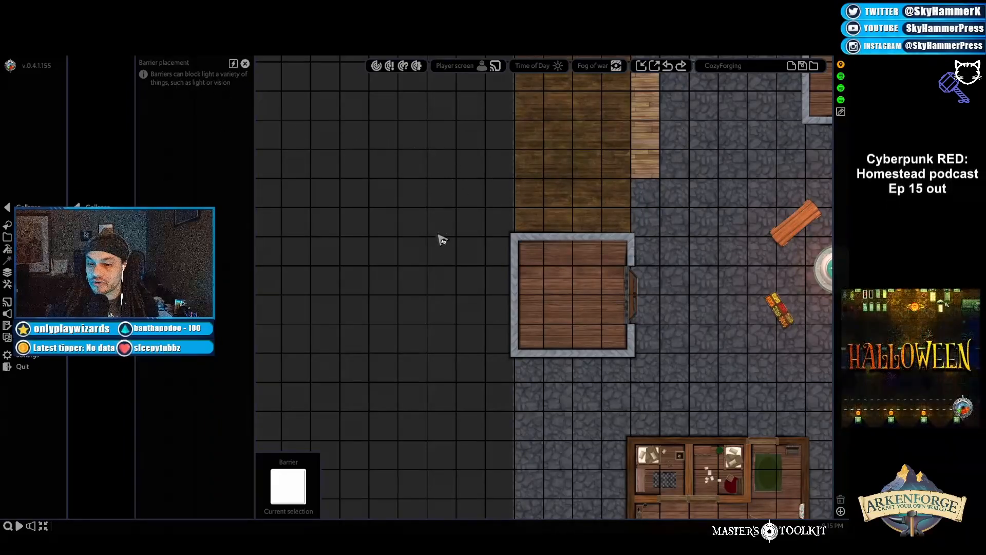
{"action": "left_click", "coordinate": [451, 194]}
{"action": "left_click", "coordinate": [370, 220]}
{"action": "left_click", "coordinate": [385, 353]}
{"action": "left_click", "coordinate": [512, 257]}
{"action": "left_click", "coordinate": [491, 132]}
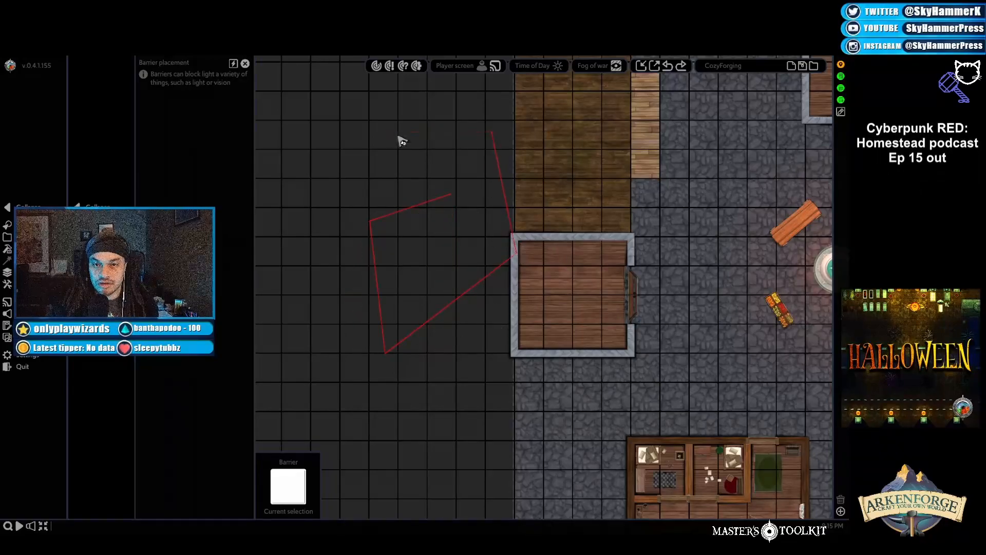
{"action": "left_click", "coordinate": [404, 112]}
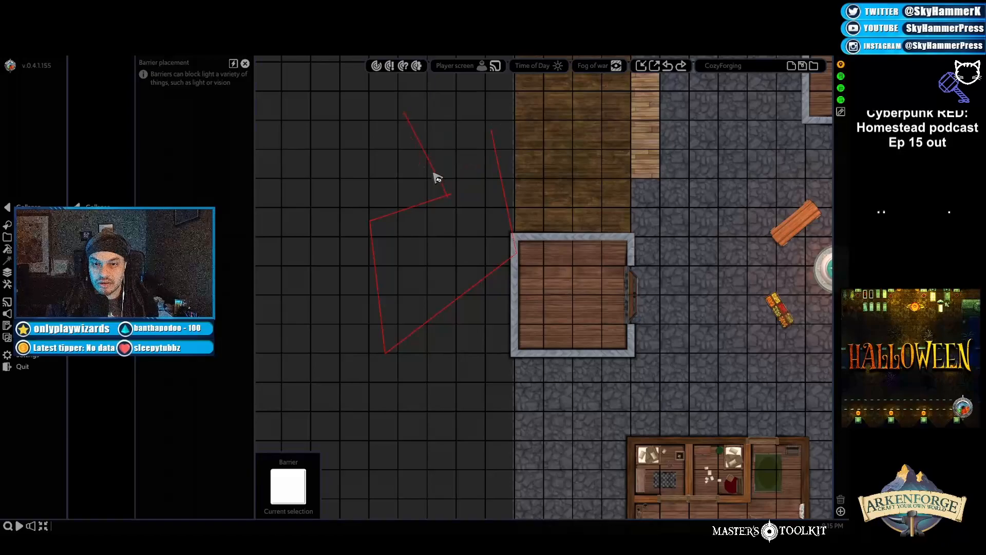
{"action": "right_click", "coordinate": [448, 203]}
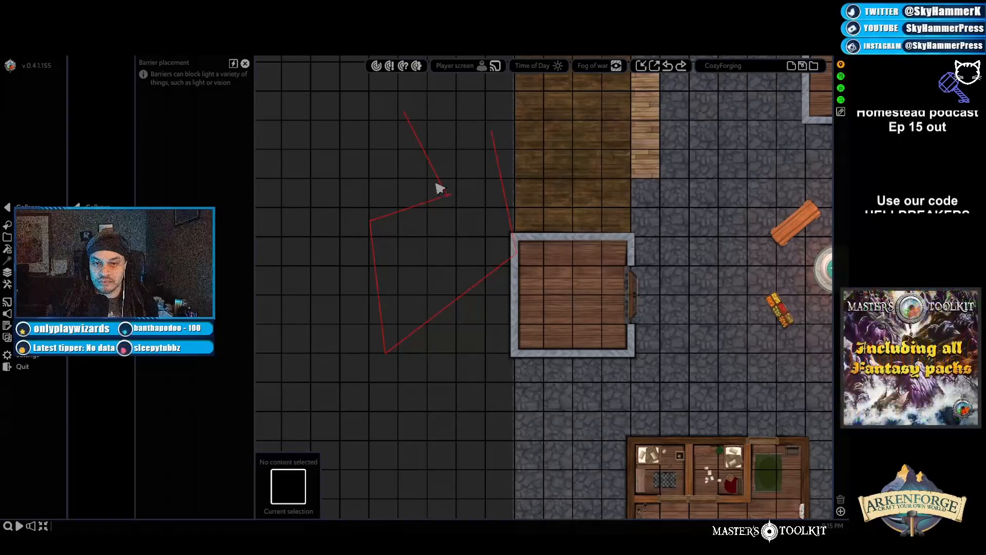
{"action": "left_click", "coordinate": [446, 192]}
{"action": "key", "text": "Delete"}
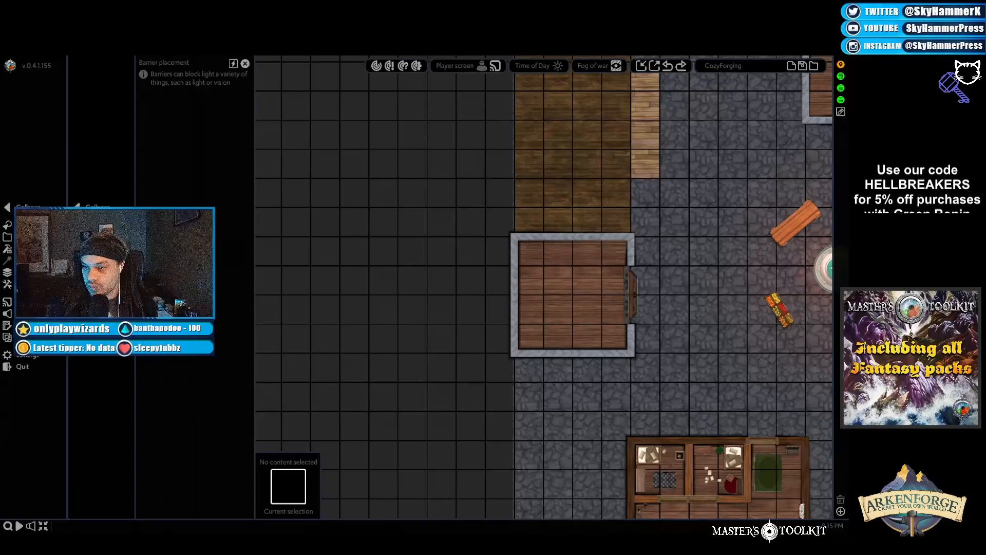
Step: Sample the square room's hardwood floor with the Eyedropper and add the Eyedropper as a quick access shortcut
{"action": "left_click", "coordinate": [100, 248]}
{"action": "left_click", "coordinate": [547, 252]}
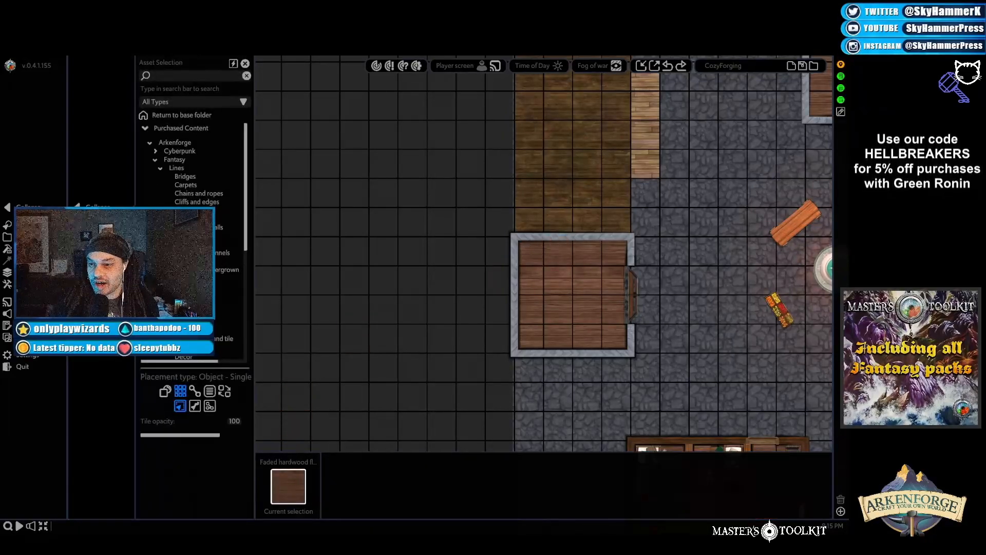
{"action": "left_click", "coordinate": [100, 249]}
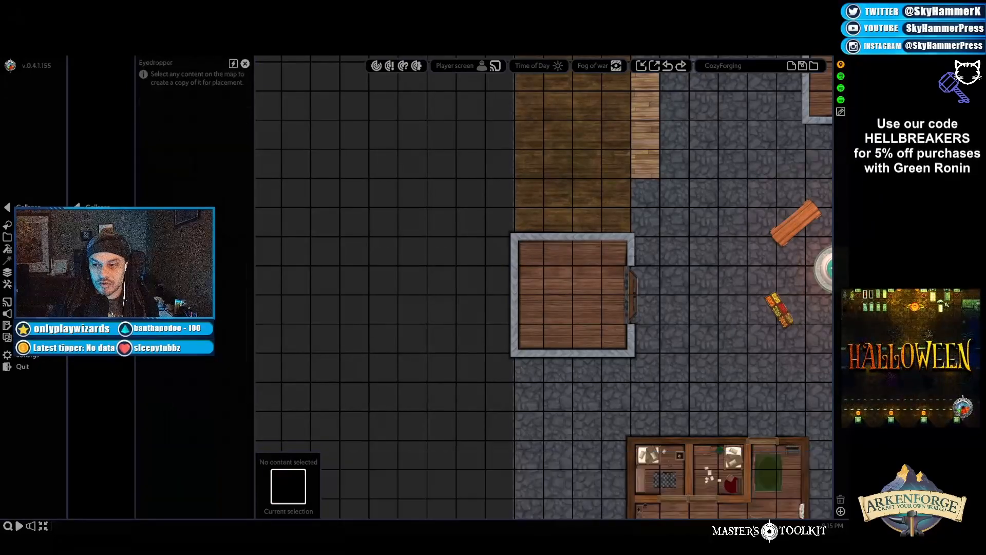
{"action": "key", "text": "d"}
{"action": "key", "text": "a"}
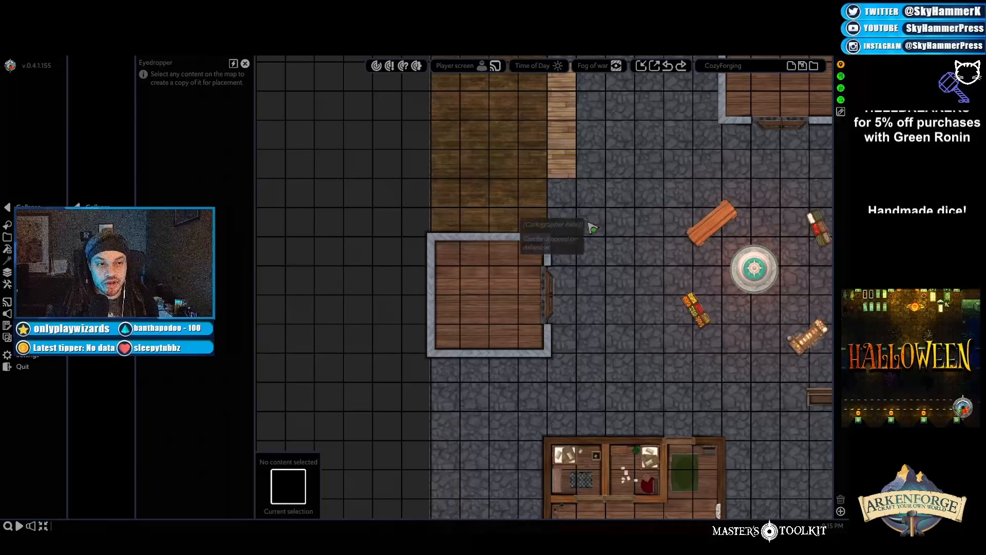
{"action": "key", "text": "d"}
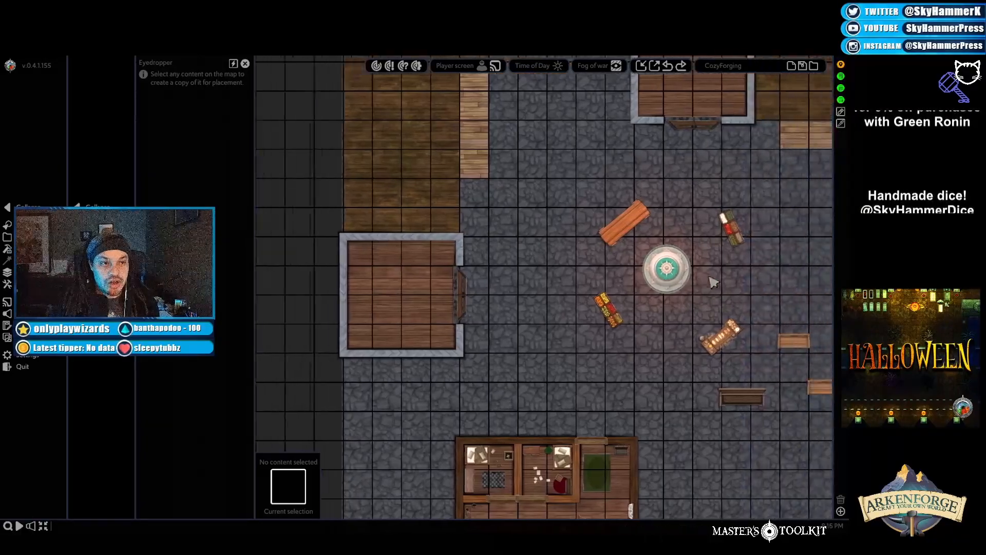
Step: Sample the beer bench near the fountain with the Eyedropper and cancel placing the copy
{"action": "key", "text": "w"}
{"action": "key", "text": "a"}
{"action": "key", "text": "s"}
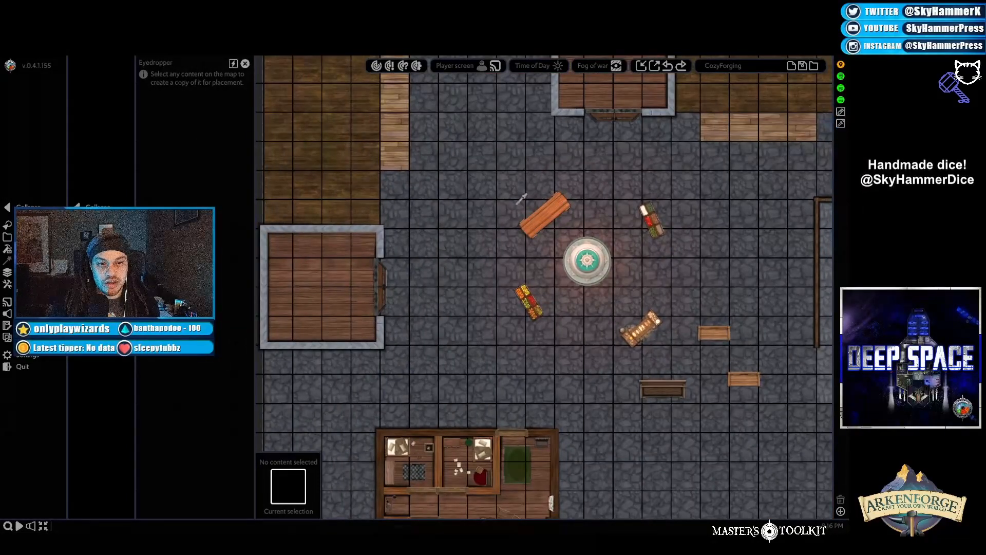
{"action": "left_click", "coordinate": [545, 215]}
{"action": "key", "text": "a"}
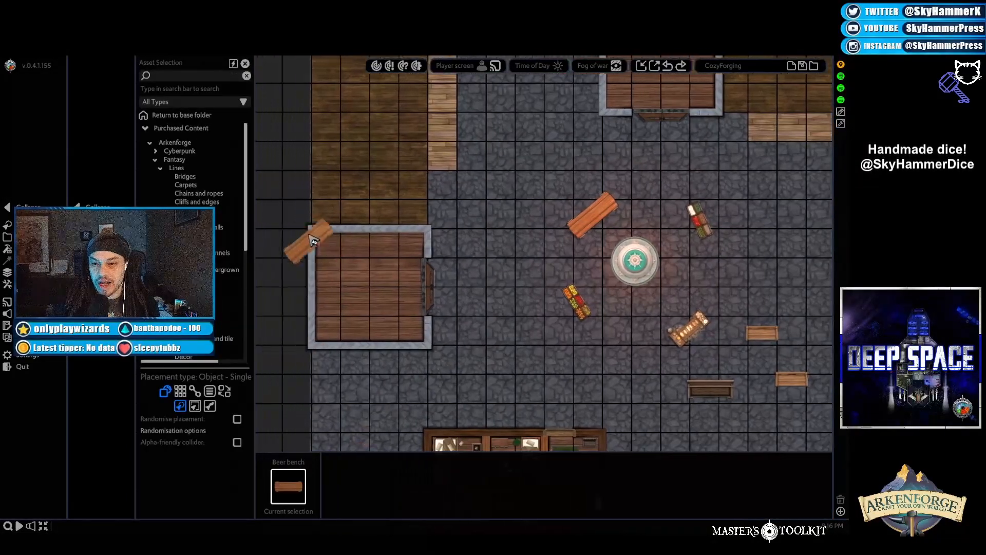
{"action": "right_click", "coordinate": [304, 207]}
Step: Browse the Fantasy Objects folders for creatures, carpets and rugs, and crystals
{"action": "key", "text": "a"}
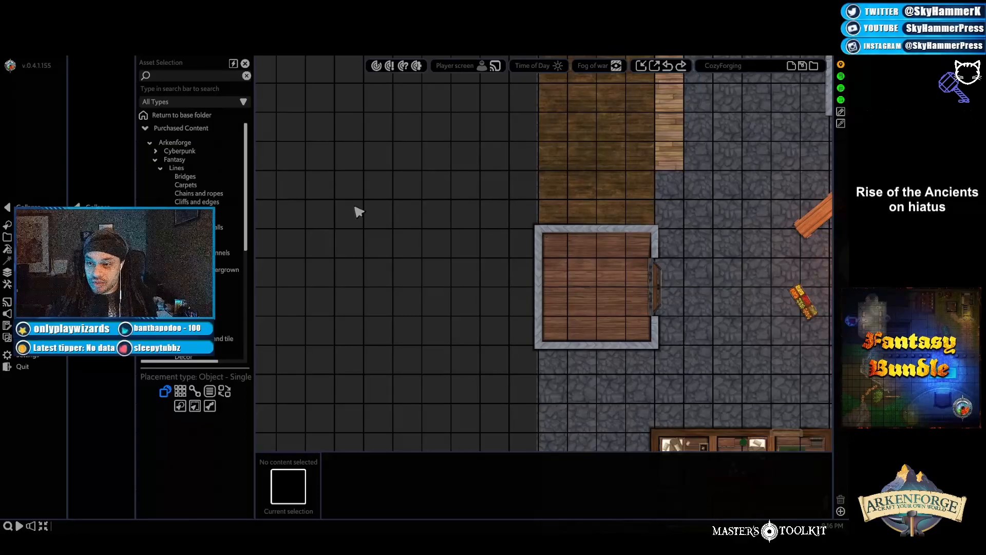
{"action": "key", "text": "a"}
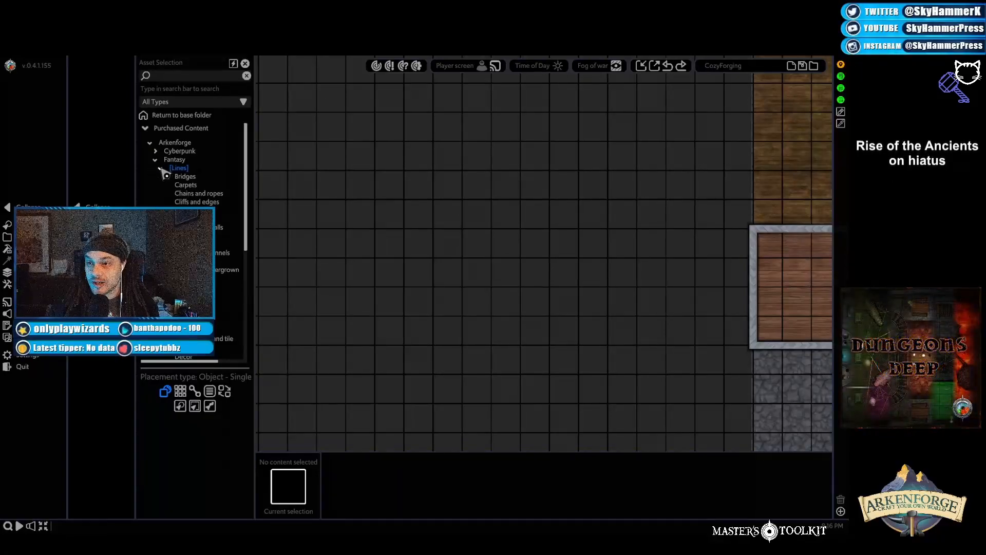
{"action": "left_click", "coordinate": [161, 185]}
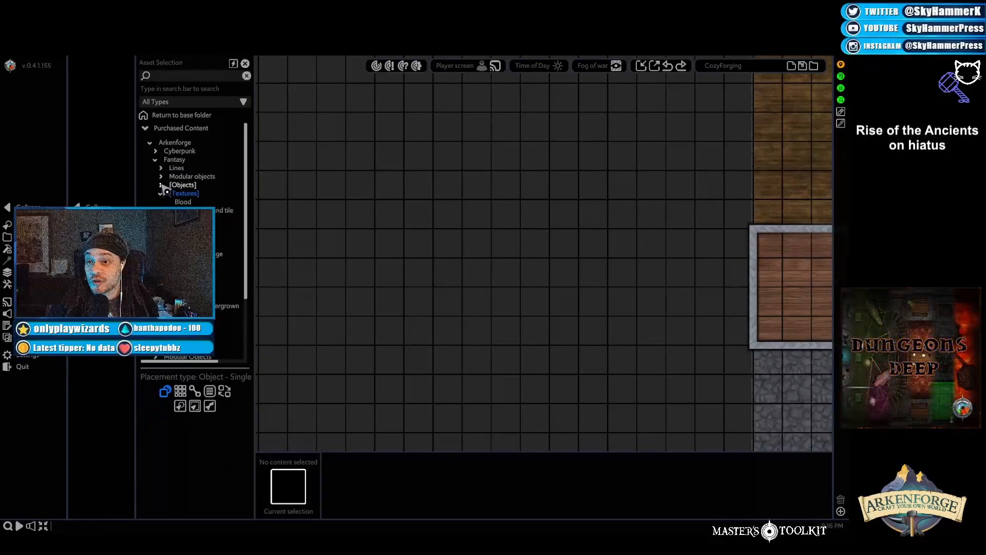
{"action": "scroll", "coordinate": [193, 164], "scroll_direction": "down", "scroll_amount": 5}
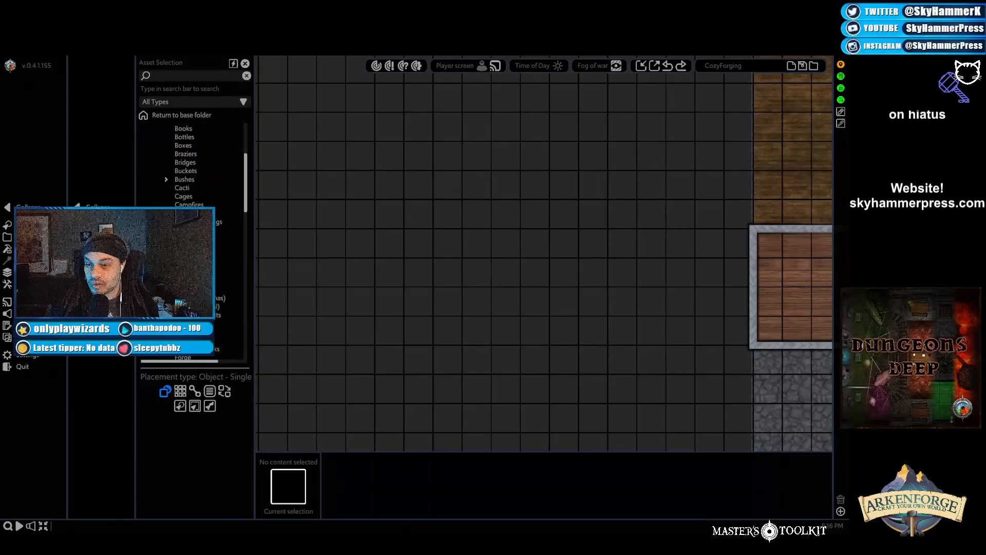
{"action": "left_click", "coordinate": [186, 272]}
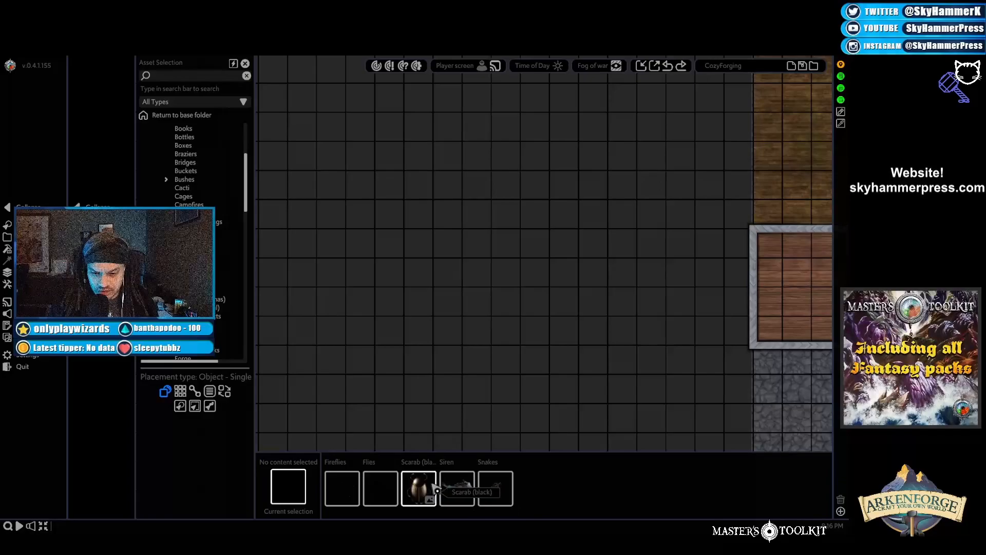
{"action": "left_click", "coordinate": [200, 222]}
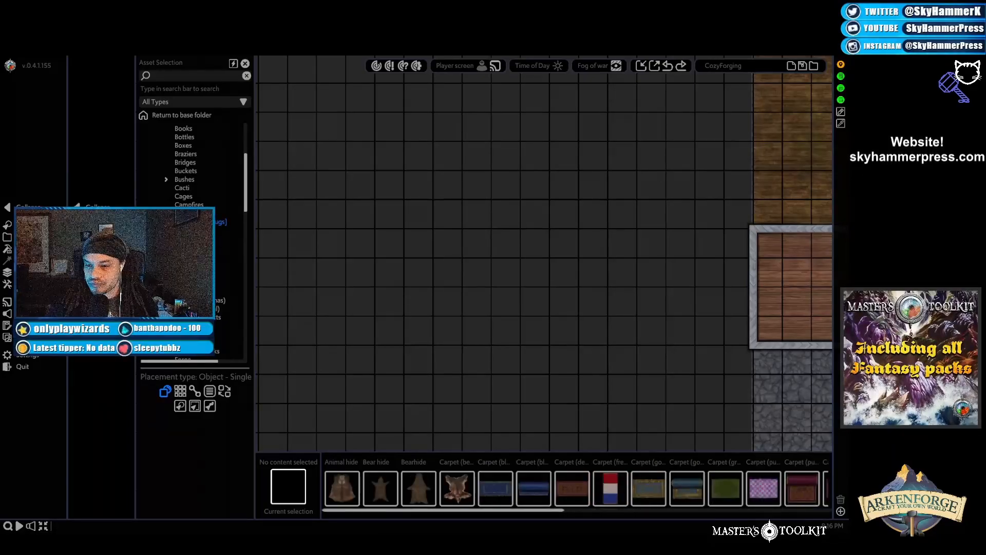
{"action": "left_click", "coordinate": [186, 282]}
{"action": "scroll", "coordinate": [190, 164], "scroll_direction": "down", "scroll_amount": 5}
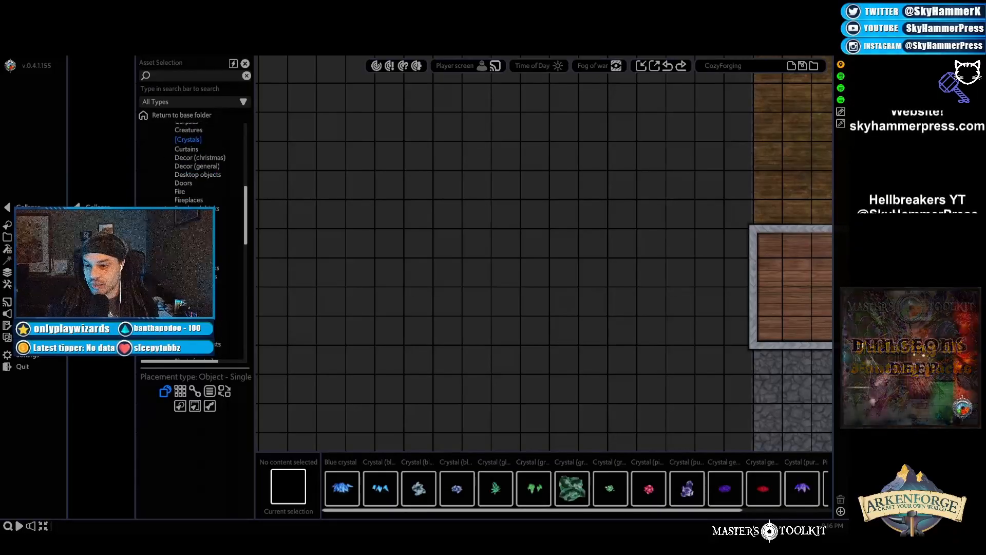
Step: Examine the finished warehouse map with its crate piles, stairs and furnished wooden platform
{"action": "key", "text": "a"}
{"action": "key", "text": "w"}
{"action": "scroll", "coordinate": [306, 287], "scroll_direction": "down", "scroll_amount": 5}
{"action": "scroll", "coordinate": [329, 282], "scroll_direction": "down", "scroll_amount": 8}
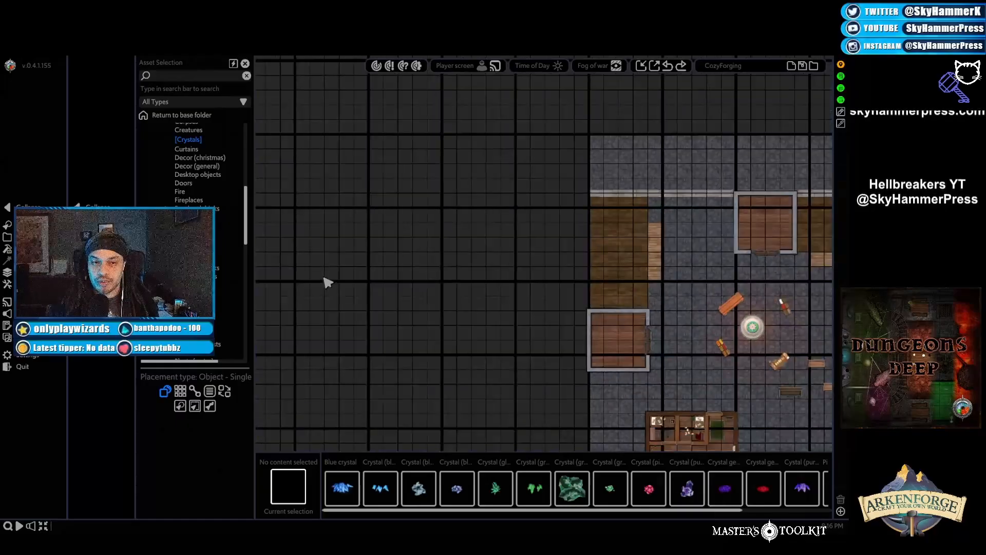
{"action": "scroll", "coordinate": [416, 280], "scroll_direction": "up", "scroll_amount": 10}
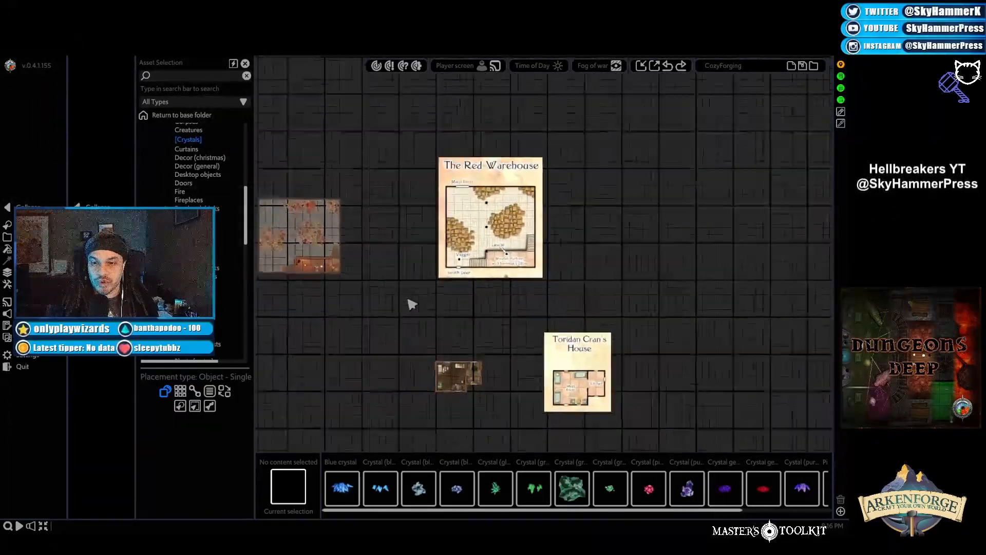
{"action": "scroll", "coordinate": [497, 374], "scroll_direction": "up", "scroll_amount": 4}
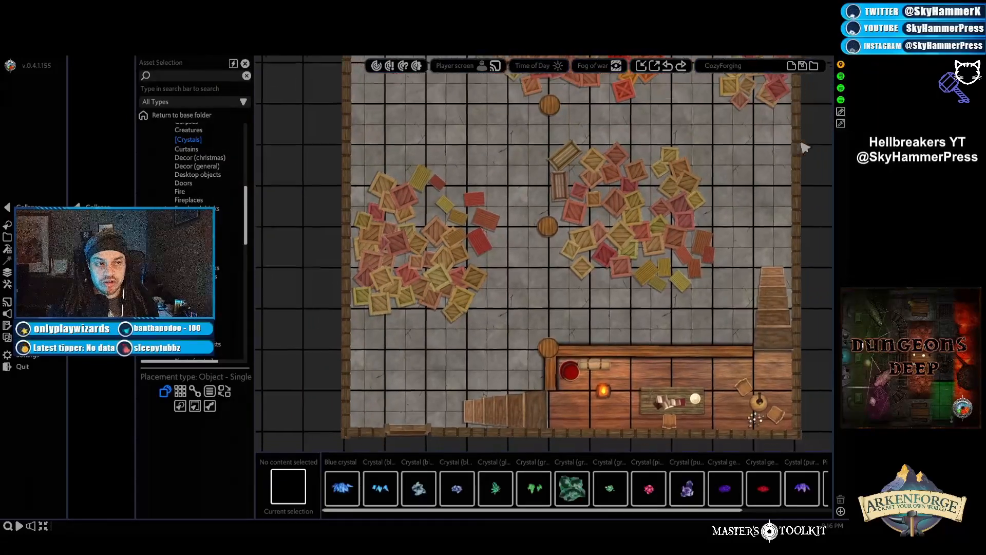
{"action": "middle_click_drag", "start_coordinate": [804, 147], "coordinate": [789, 135]}
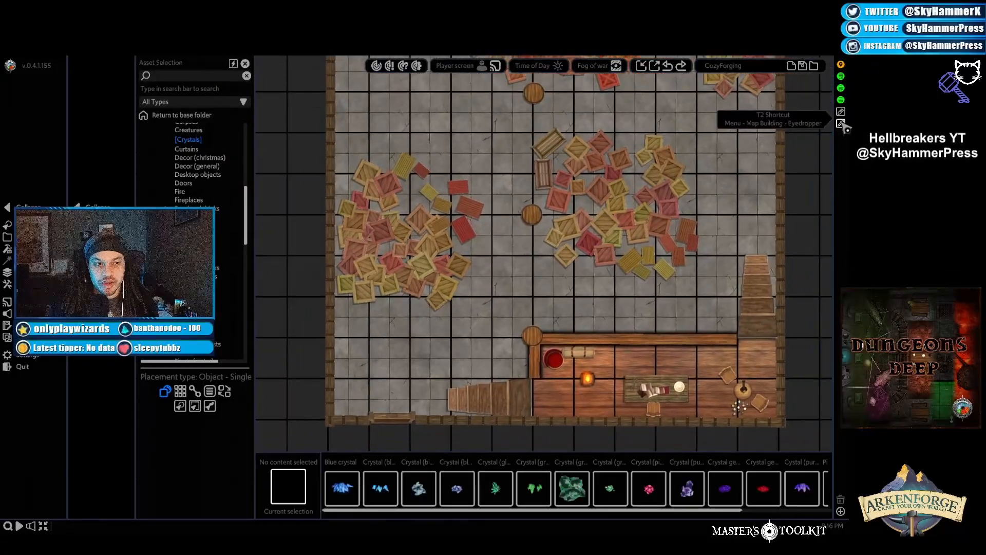
Step: Sample a wooden crate from the warehouse pile with the Eyedropper twice, cancelling the copy's placement each time
{"action": "left_click", "coordinate": [841, 124]}
{"action": "left_click", "coordinate": [566, 226]}
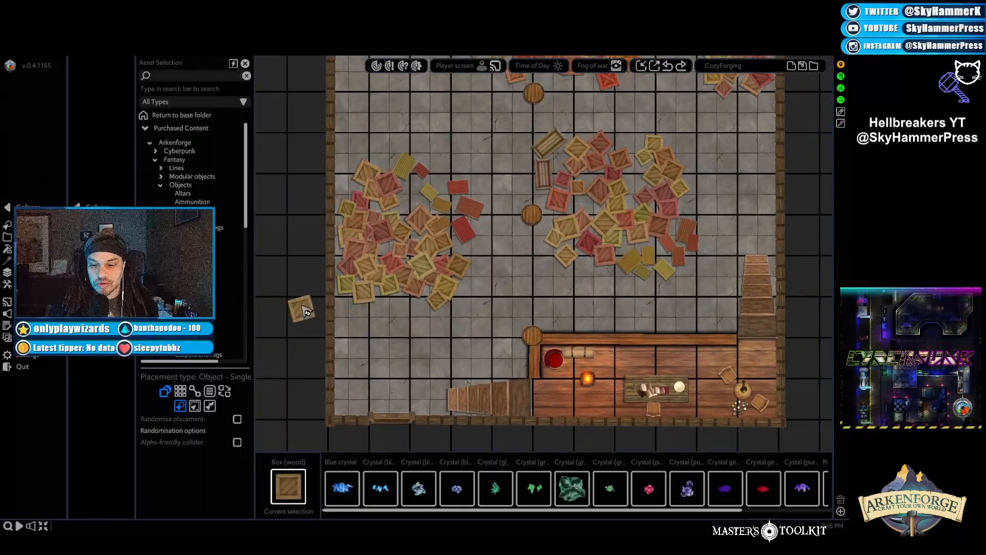
{"action": "key", "text": "a"}
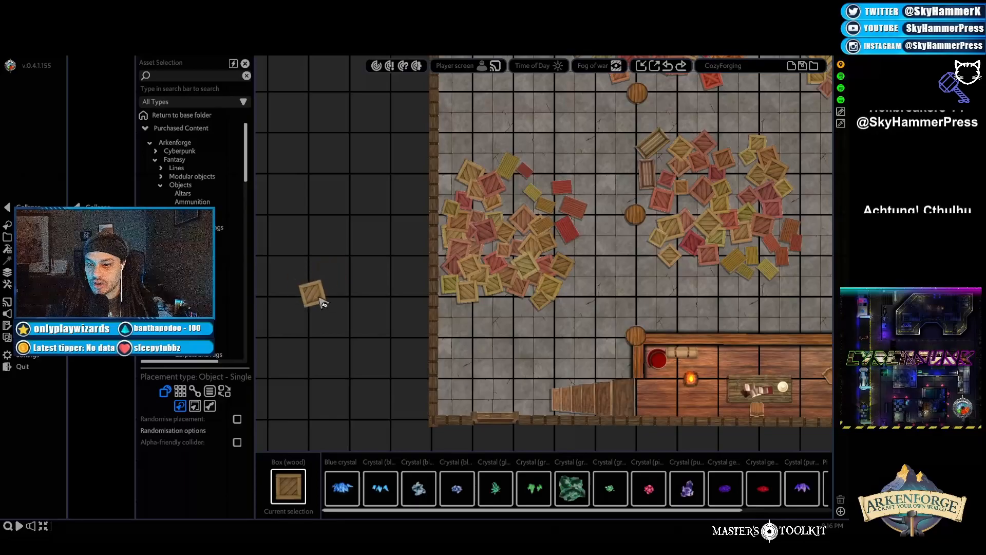
{"action": "left_click", "coordinate": [297, 484]}
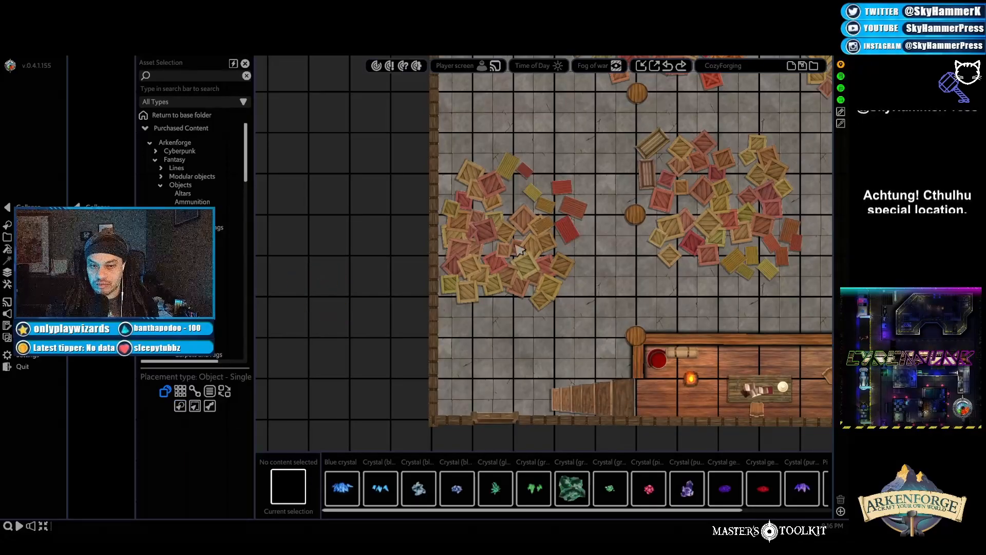
{"action": "left_click", "coordinate": [844, 123]}
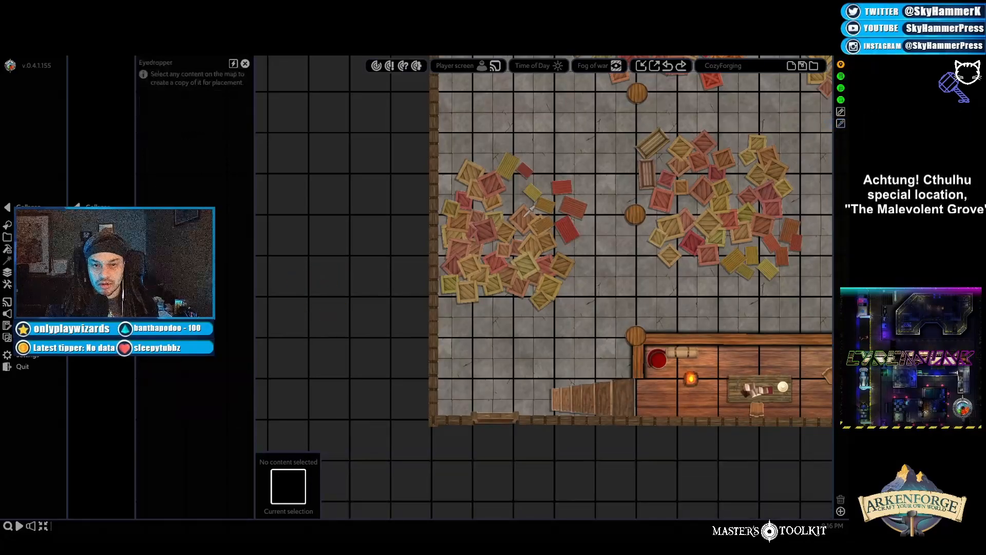
{"action": "left_click", "coordinate": [521, 225]}
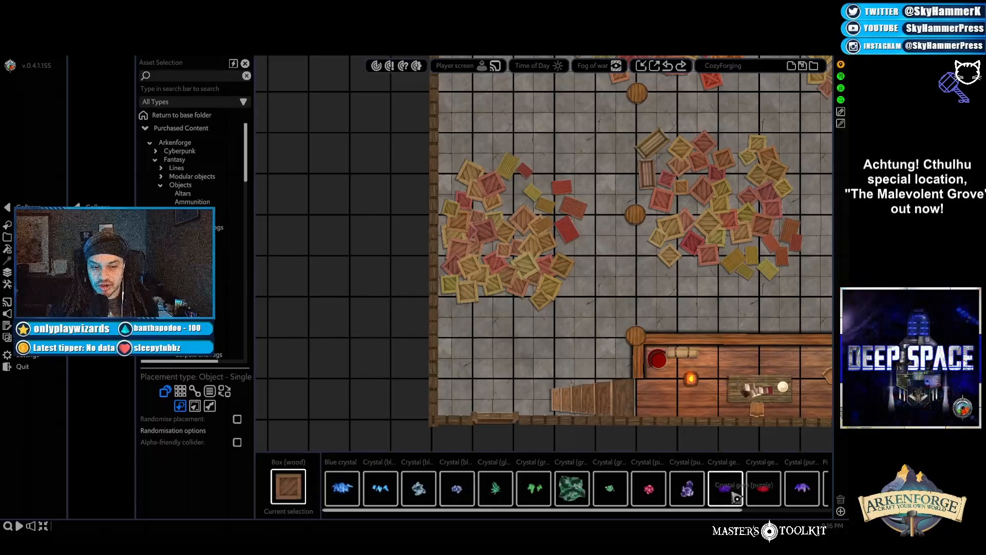
{"action": "right_click", "coordinate": [324, 236]}
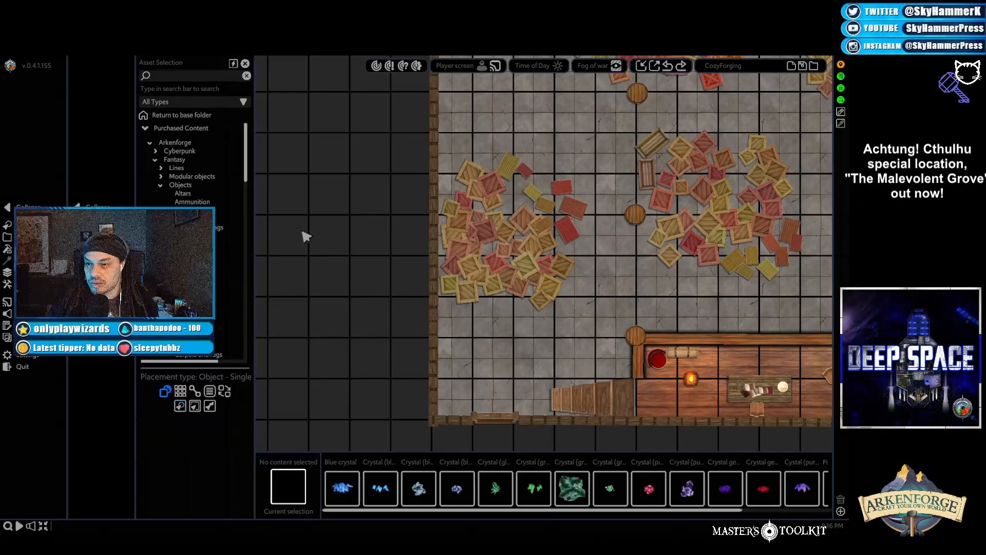
Step: Browse the box and crate assets in Fantasy Objects and select Box (wood) with randomised placement enabled
{"action": "left_click", "coordinate": [190, 303]}
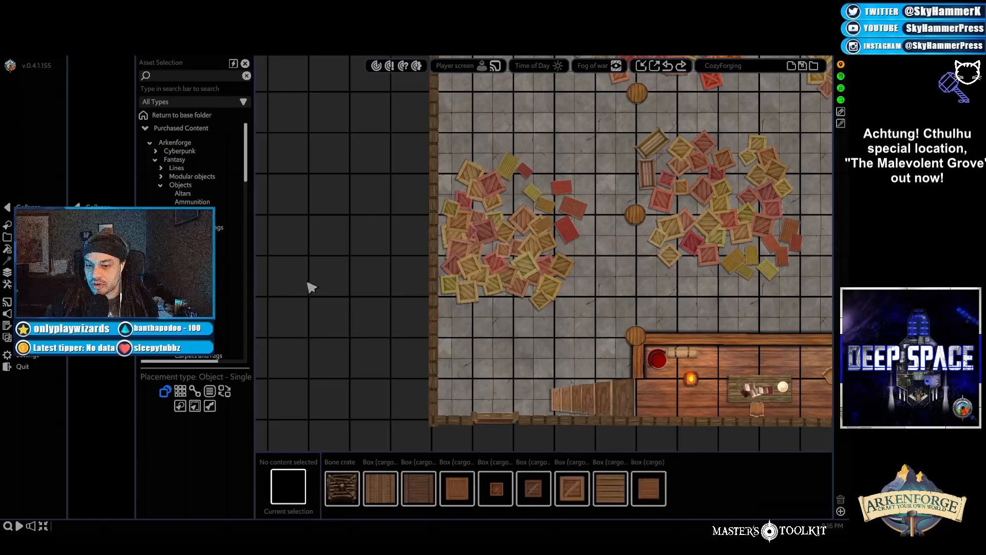
{"action": "key", "text": "a"}
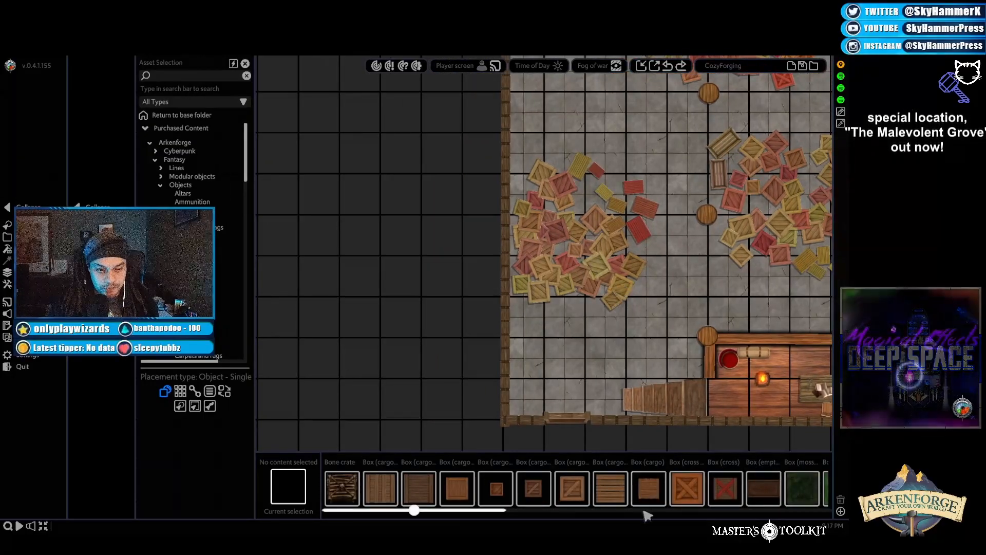
{"action": "scroll", "coordinate": [616, 488], "scroll_direction": "down", "scroll_amount": 8}
{"action": "scroll", "coordinate": [553, 493], "scroll_direction": "down", "scroll_amount": 2}
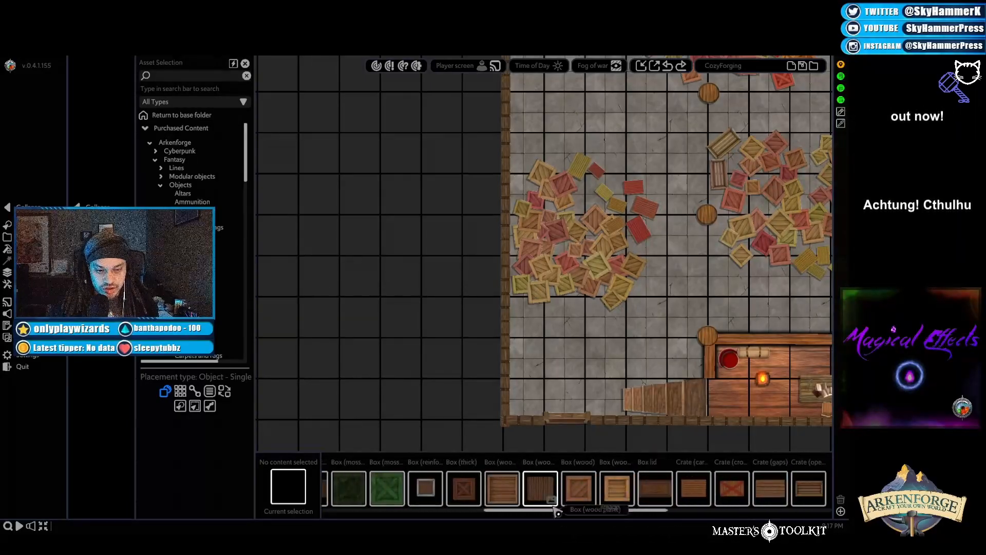
{"action": "left_click", "coordinate": [579, 495]}
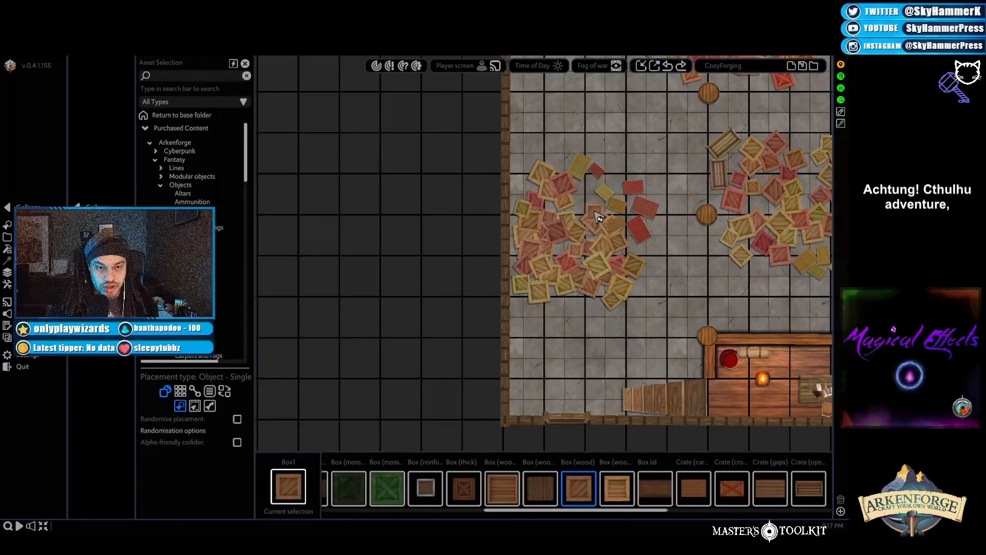
{"action": "key", "text": "a"}
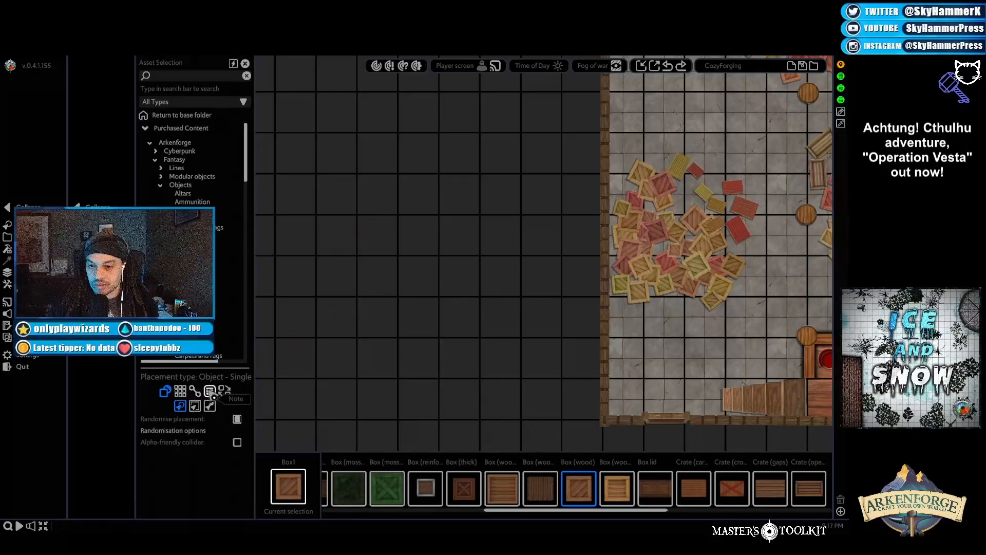
Step: Try the wooden box as a tile and with the tile brush, and return to single object placement
{"action": "left_click", "coordinate": [184, 393]}
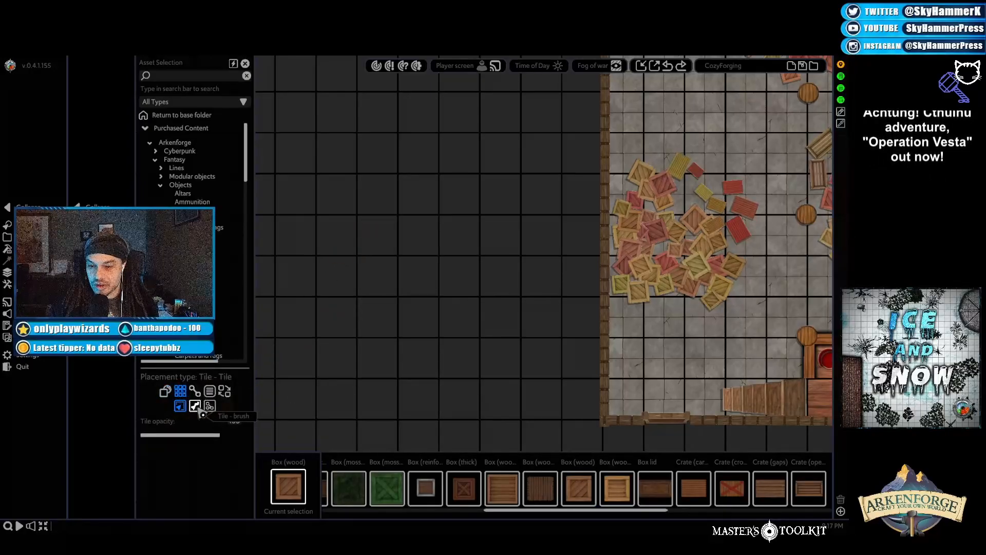
{"action": "left_click", "coordinate": [197, 406]}
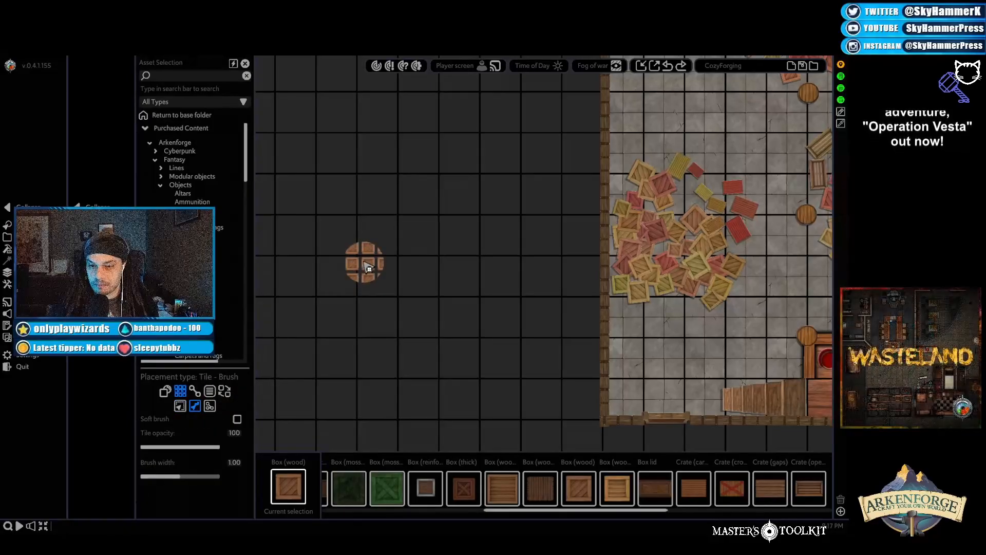
{"action": "left_click", "coordinate": [165, 391]}
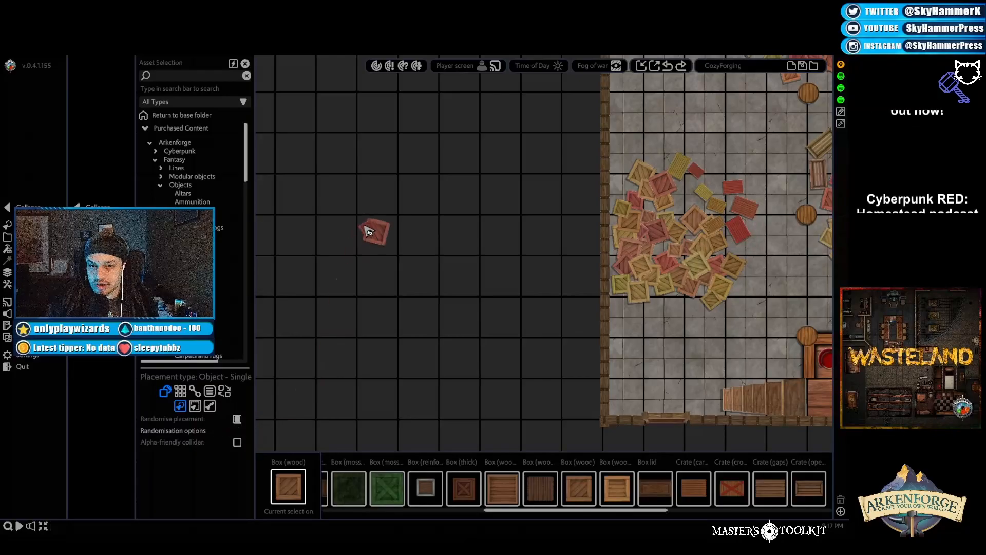
Step: Scatter about fifteen randomised wooden boxes over the empty grid outside the warehouse wall
{"action": "left_click", "coordinate": [390, 297]}
{"action": "left_click", "coordinate": [340, 295]}
{"action": "left_click", "coordinate": [310, 251]}
{"action": "left_click", "coordinate": [344, 204]}
{"action": "left_click", "coordinate": [406, 200]}
{"action": "left_click", "coordinate": [411, 237]}
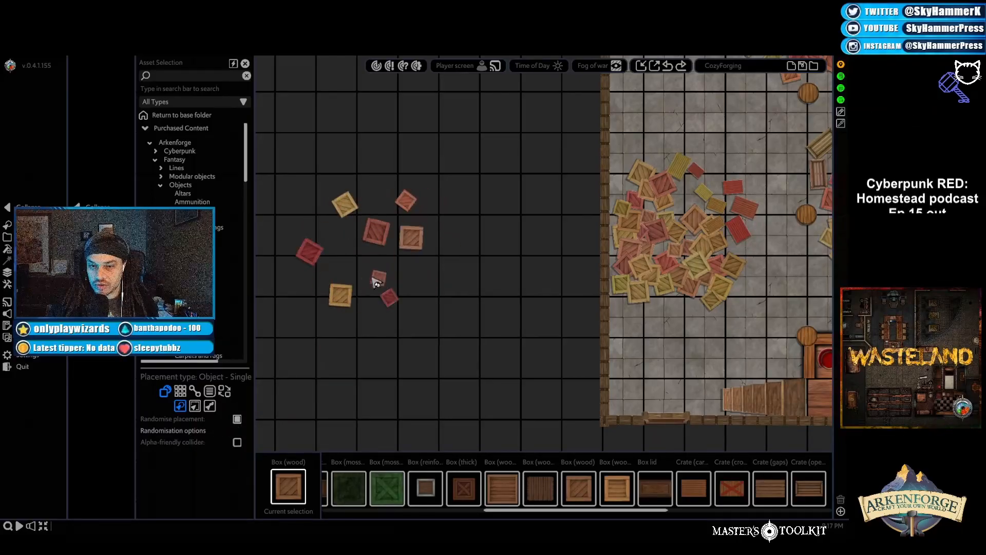
{"action": "left_click", "coordinate": [326, 246]}
{"action": "left_click", "coordinate": [382, 247]}
{"action": "left_click", "coordinate": [413, 271]}
{"action": "left_click", "coordinate": [456, 283]}
{"action": "left_click", "coordinate": [456, 228]}
{"action": "left_click", "coordinate": [428, 217]}
{"action": "left_click", "coordinate": [396, 210]}
{"action": "left_click", "coordinate": [361, 209]}
{"action": "key", "text": "a"}
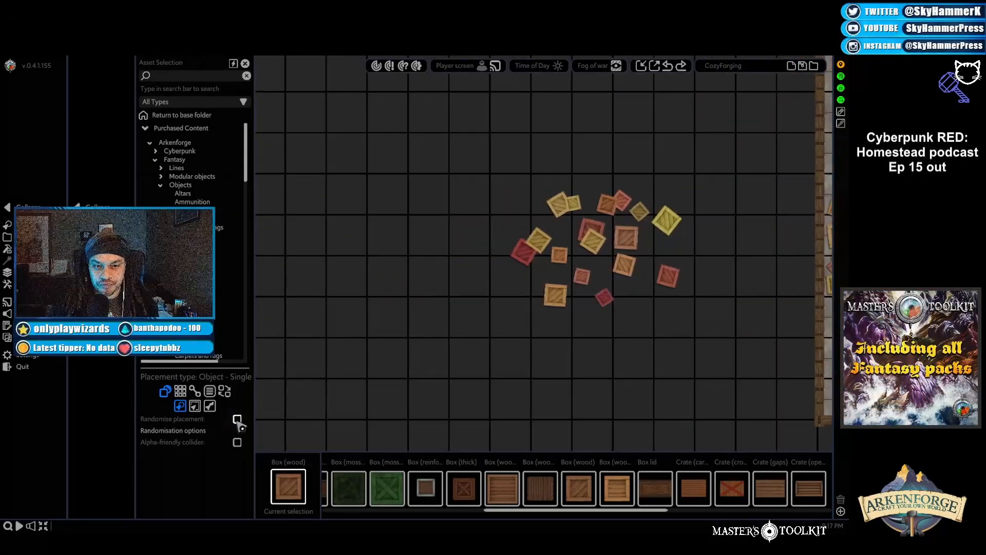
Step: Turn off randomised placement and select five box and crate assets together, including Box (wood), Box lid and Box (thick)
{"action": "right_click", "coordinate": [461, 340]}
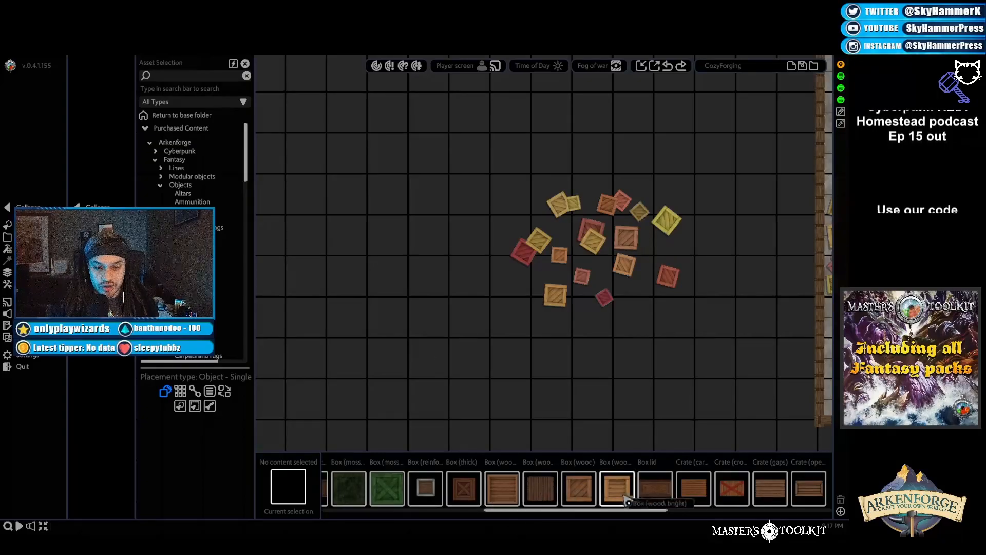
{"action": "left_click", "coordinate": [579, 496]}
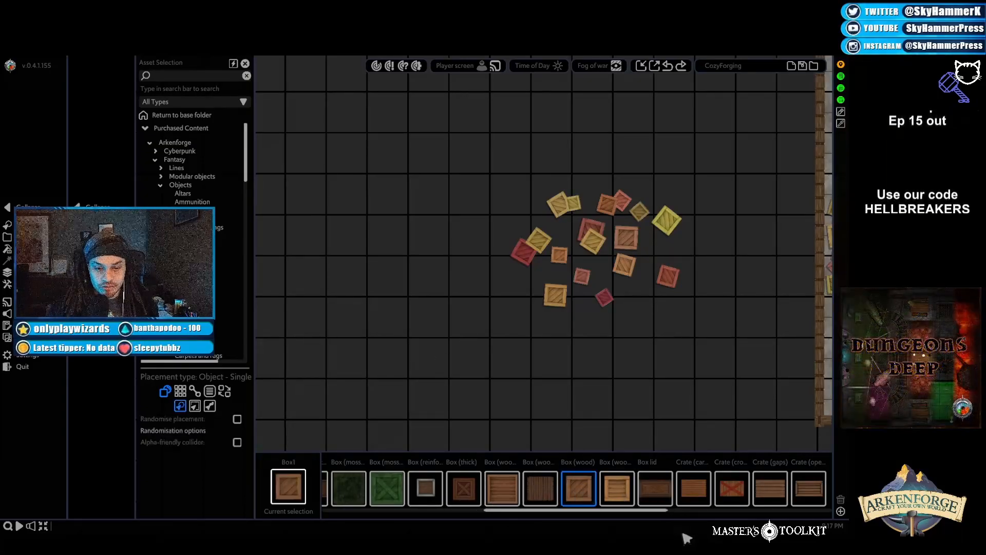
{"action": "left_click", "coordinate": [693, 490], "text": "ctrl"}
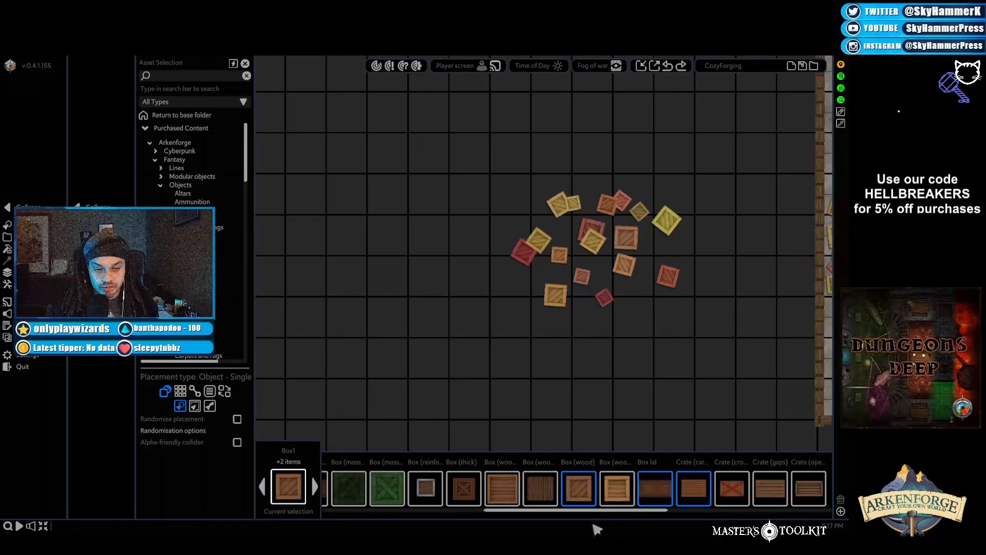
{"action": "left_click", "coordinate": [502, 491], "text": "ctrl"}
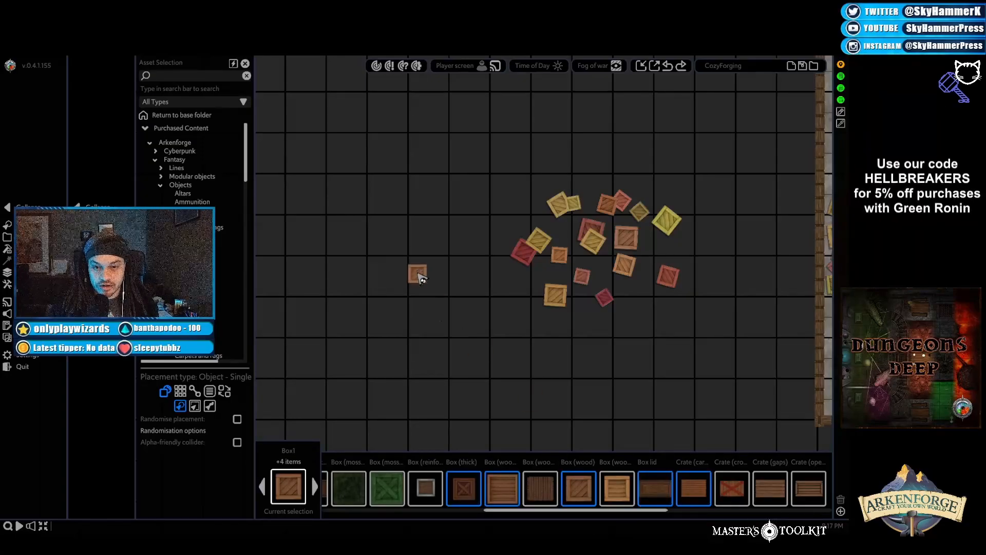
Step: Place about a dozen of the mixed boxes and crates without randomisation on the empty grid beside the coloured boxes
{"action": "left_click", "coordinate": [353, 200]}
{"action": "left_click", "coordinate": [393, 195]}
{"action": "left_click", "coordinate": [380, 235]}
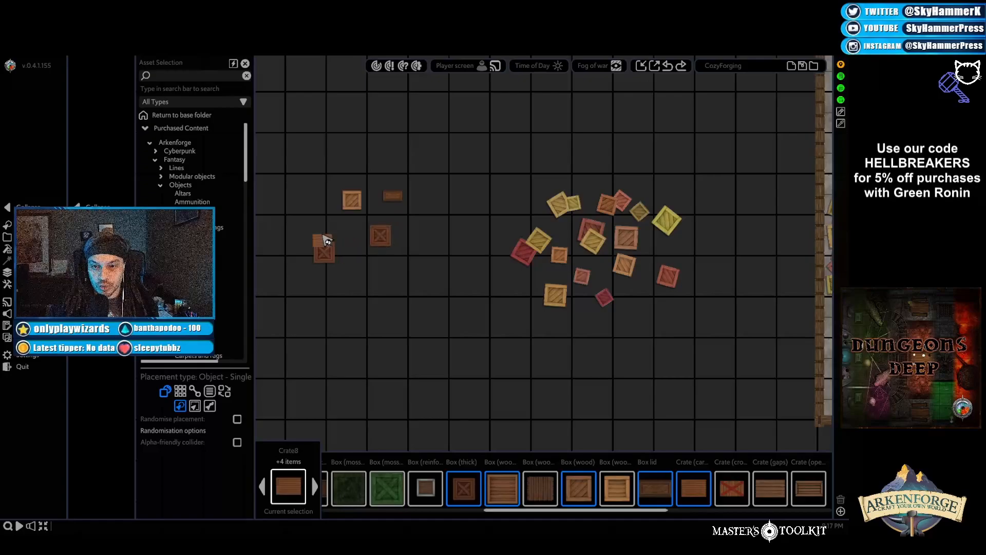
{"action": "left_click", "coordinate": [314, 184]}
{"action": "left_click", "coordinate": [348, 157]}
{"action": "left_click", "coordinate": [394, 165]}
{"action": "left_click", "coordinate": [433, 172]}
{"action": "left_click", "coordinate": [426, 229]}
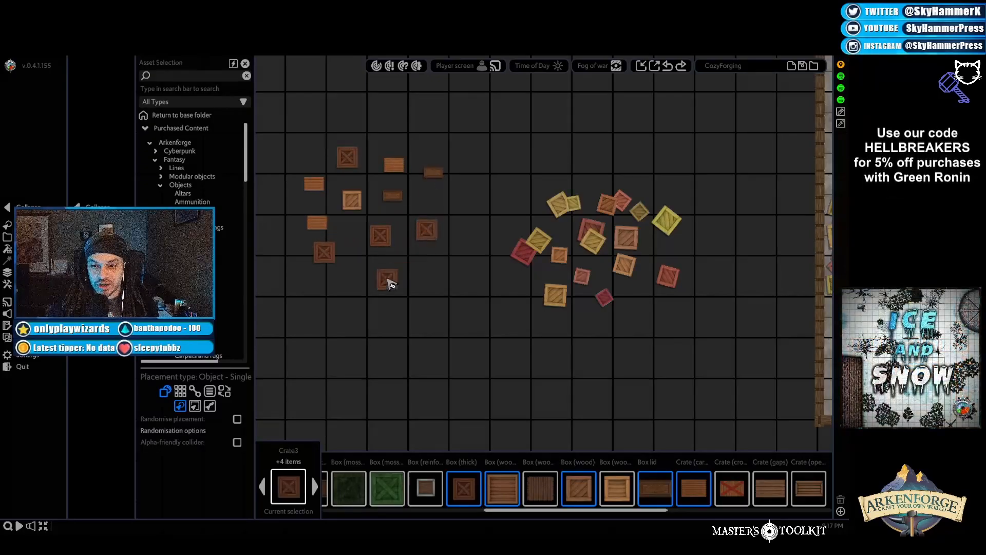
{"action": "left_click", "coordinate": [406, 397]}
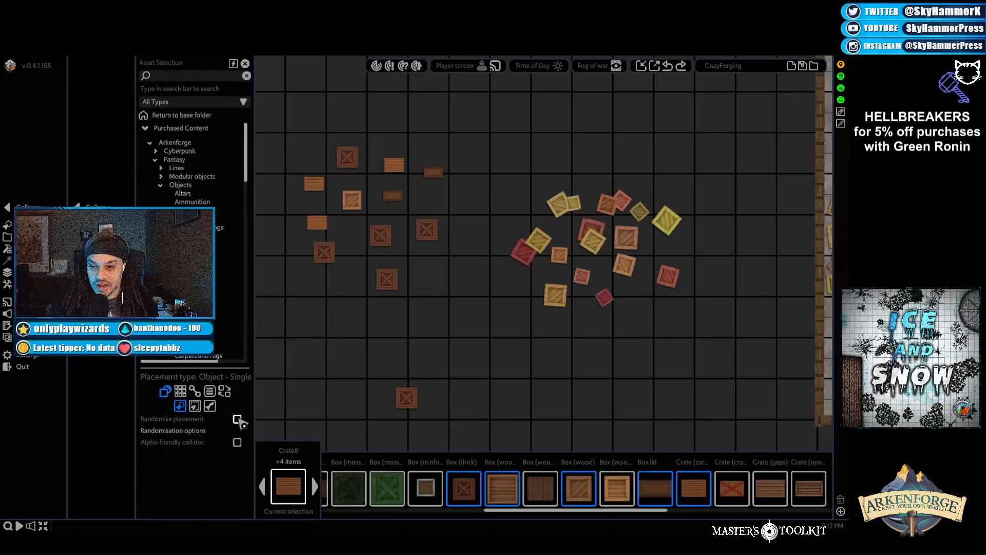
Step: Enable randomised placement and scatter about a dozen of the five mixed assets on an empty part of the grid
{"action": "key", "text": "a"}
{"action": "key", "text": "s"}
{"action": "left_click", "coordinate": [414, 235]}
{"action": "left_click", "coordinate": [448, 227]}
{"action": "left_click", "coordinate": [498, 259]}
{"action": "left_click", "coordinate": [481, 305]}
{"action": "left_click", "coordinate": [436, 313]}
{"action": "left_click", "coordinate": [396, 302]}
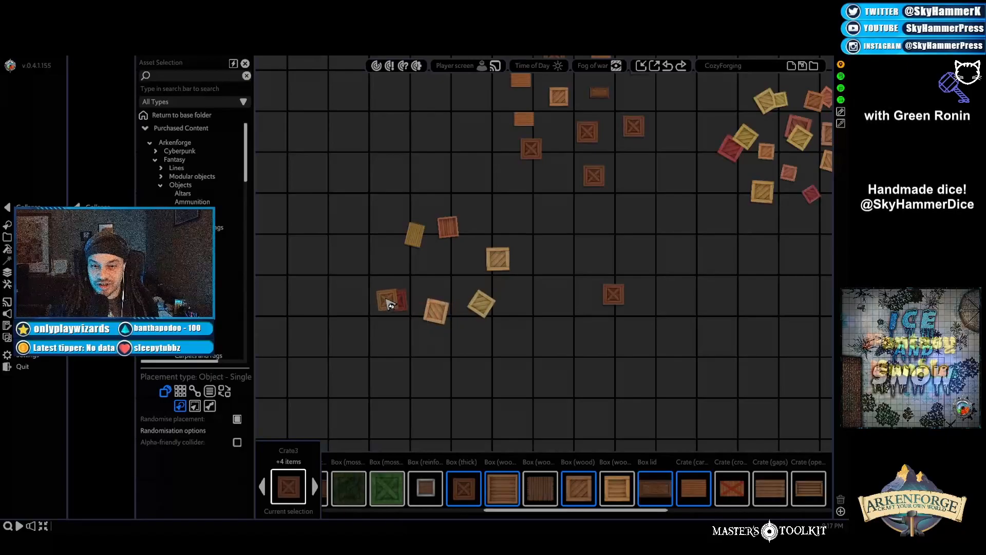
{"action": "left_click", "coordinate": [384, 284]}
{"action": "left_click", "coordinate": [453, 282]}
{"action": "left_click", "coordinate": [436, 278]}
{"action": "left_click", "coordinate": [437, 253]}
{"action": "left_click", "coordinate": [485, 260]}
{"action": "left_click", "coordinate": [524, 299]}
{"action": "left_click", "coordinate": [528, 252]}
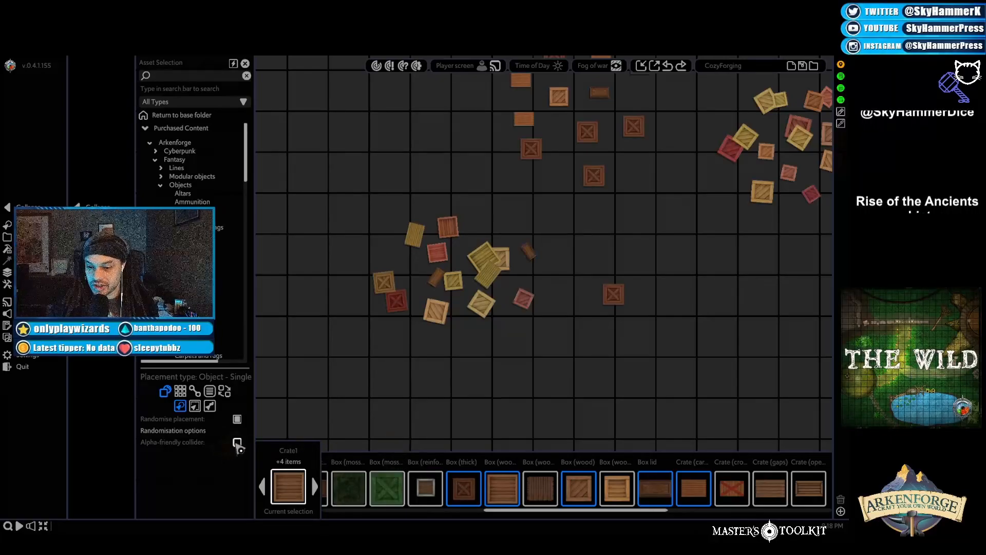
Step: Pile about ten more randomised boxes and crates into a tight overlapping cluster below the scattered group
{"action": "left_click", "coordinate": [379, 349]}
{"action": "left_click", "coordinate": [423, 373]}
{"action": "left_click", "coordinate": [410, 388]}
{"action": "left_click", "coordinate": [372, 397]}
{"action": "left_click", "coordinate": [361, 382]}
{"action": "left_click", "coordinate": [397, 374]}
{"action": "left_click", "coordinate": [410, 365]}
{"action": "left_click", "coordinate": [357, 372]}
{"action": "left_click", "coordinate": [358, 390]}
{"action": "left_click", "coordinate": [393, 374]}
Step: Examine the map randomisation settings for rotation, scale, hue, saturation and brightness, and close them
{"action": "key", "text": "a"}
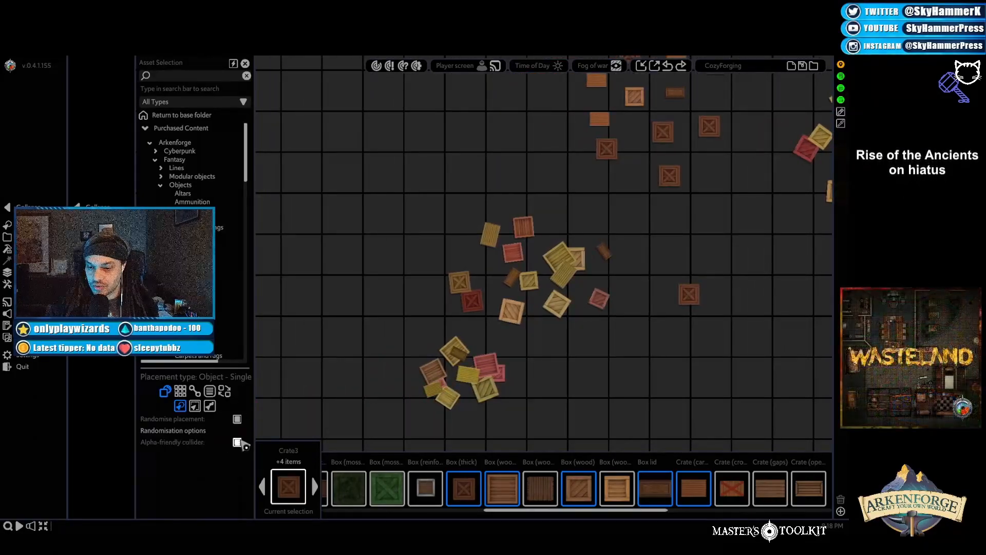
{"action": "left_click", "coordinate": [190, 431]}
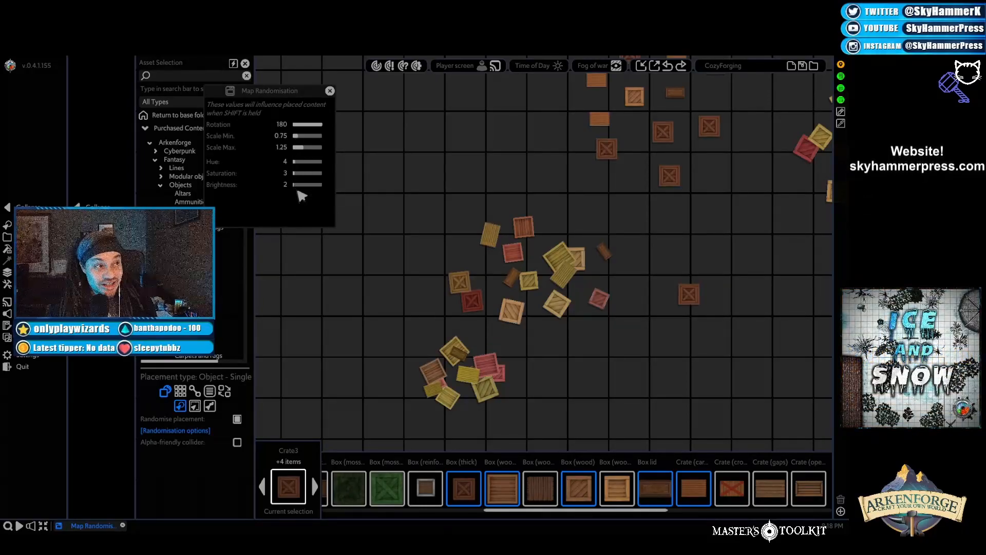
{"action": "left_click", "coordinate": [329, 92]}
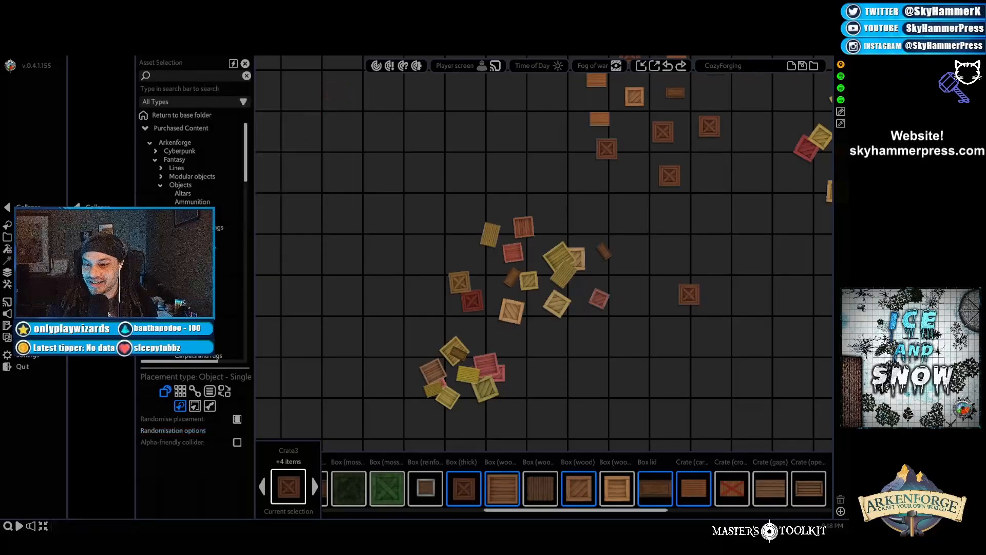
Step: Browse the book assets and select Book (necro), Book (ice), Book (holy) and Book together
{"action": "left_click", "coordinate": [183, 304]}
{"action": "key", "text": "a"}
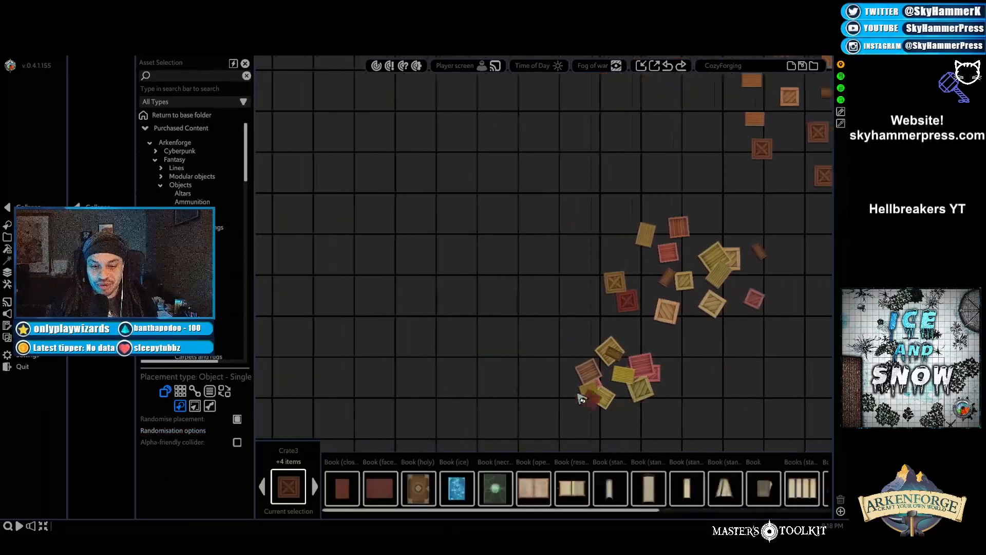
{"action": "left_click", "coordinate": [497, 480]}
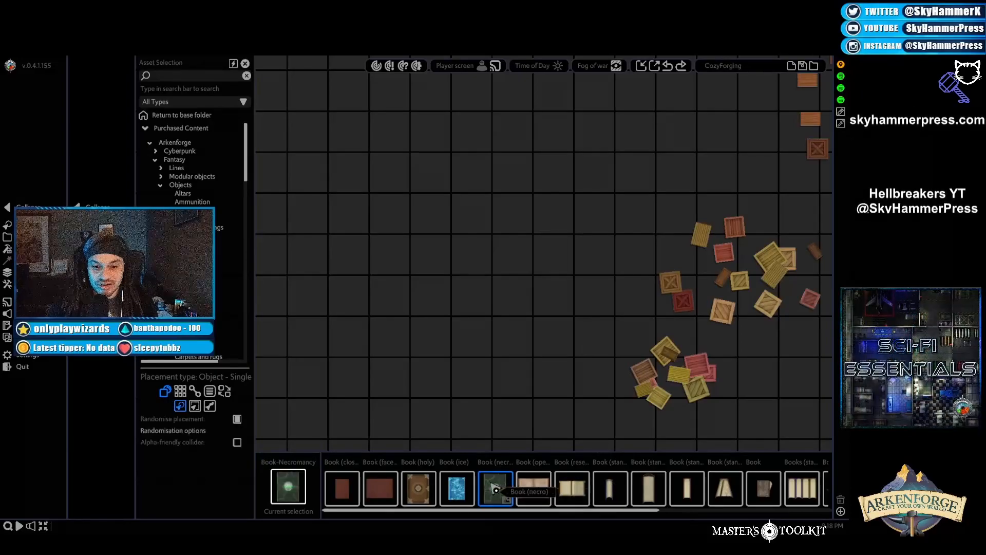
{"action": "left_click", "coordinate": [465, 499], "text": "ctrl"}
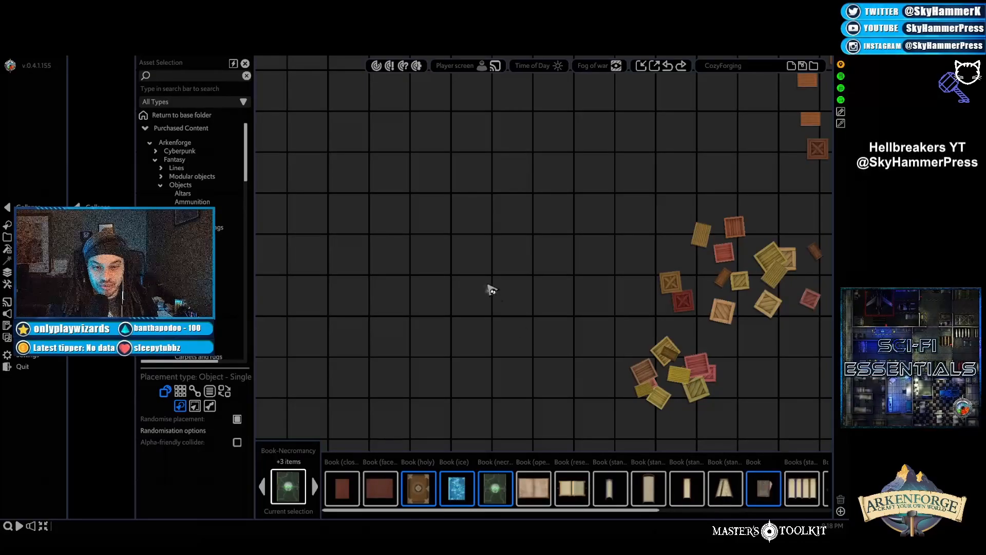
Step: Scatter about fifteen randomised books in a loose pile on the empty grid away from the crates
{"action": "scroll", "coordinate": [443, 323], "scroll_direction": "up", "scroll_amount": 3}
{"action": "left_click", "coordinate": [435, 229]}
{"action": "left_click", "coordinate": [478, 239]}
{"action": "left_click", "coordinate": [437, 280]}
{"action": "left_click", "coordinate": [387, 261]}
{"action": "left_click", "coordinate": [427, 249]}
{"action": "left_click", "coordinate": [463, 266]}
{"action": "left_click", "coordinate": [471, 199]}
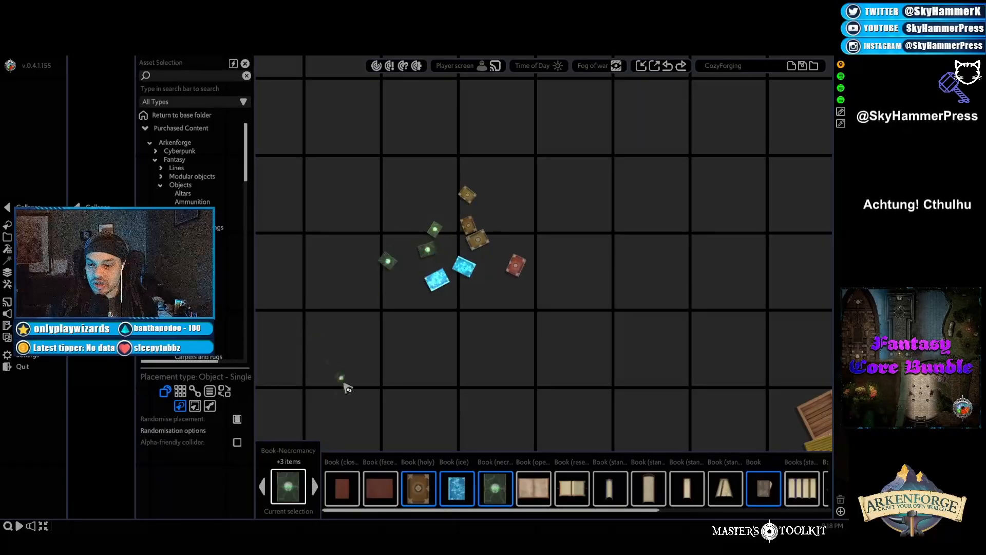
{"action": "left_click", "coordinate": [399, 220]}
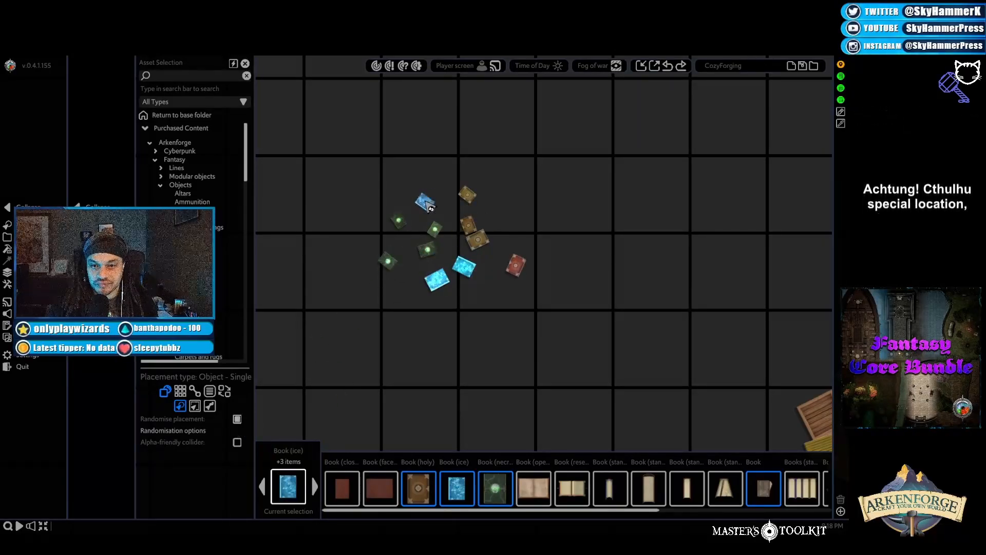
{"action": "left_click", "coordinate": [425, 202]}
{"action": "left_click", "coordinate": [448, 212]}
{"action": "left_click", "coordinate": [459, 231]}
{"action": "left_click", "coordinate": [446, 268]}
{"action": "left_click", "coordinate": [433, 242]}
{"action": "left_click", "coordinate": [422, 267]}
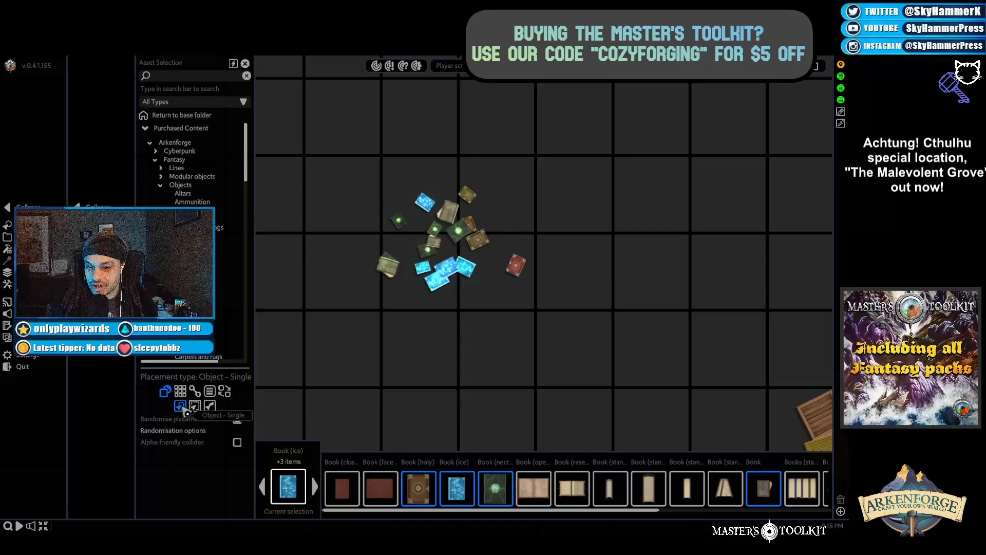
Step: Switch to brush placement, set the brush width to 3.93, and paint a wide scatter of randomised books beside the existing pile
{"action": "left_click", "coordinate": [212, 410]}
{"action": "key", "text": "a"}
{"action": "key", "text": "w"}
{"action": "scroll", "coordinate": [432, 240], "scroll_direction": "up", "scroll_amount": 1}
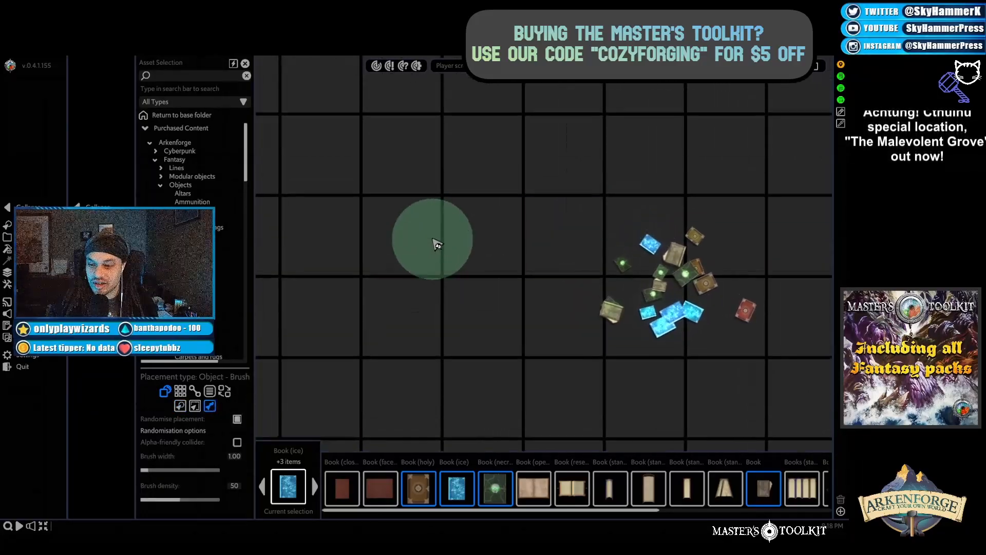
{"action": "scroll", "coordinate": [437, 244], "scroll_direction": "down", "scroll_amount": 1}
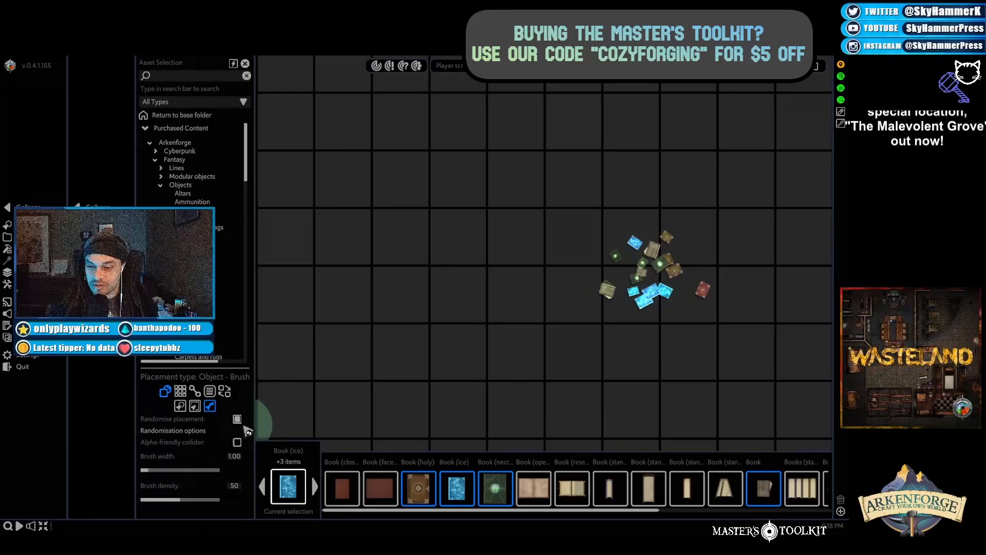
{"action": "left_click_drag", "start_coordinate": [170, 471], "coordinate": [172, 471]}
{"action": "key", "text": "a"}
{"action": "key", "text": "w"}
{"action": "mouse_move", "coordinate": [522, 254]}
{"action": "left_mouse_down"}
{"action": "mouse_move", "coordinate": [532, 185]}
{"action": "mouse_move", "coordinate": [452, 226]}
{"action": "mouse_move", "coordinate": [447, 241]}
{"action": "mouse_move", "coordinate": [468, 255]}
{"action": "mouse_move", "coordinate": [393, 231]}
{"action": "left_mouse_up"}
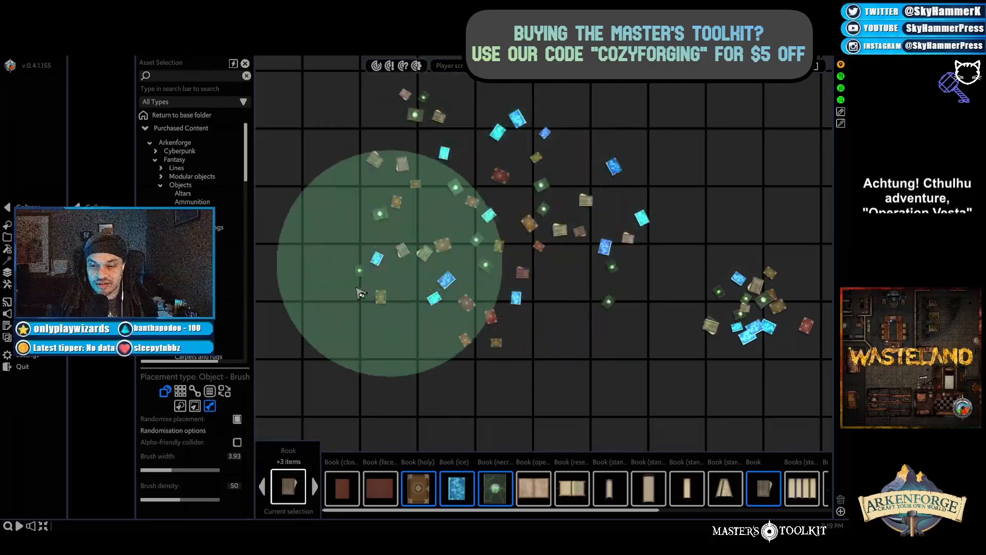
Step: Set the brush density to 83 and width to 1.76, and paint a smaller, tighter cluster of books beside the wide scatter
{"action": "left_click_drag", "start_coordinate": [180, 500], "coordinate": [206, 499]}
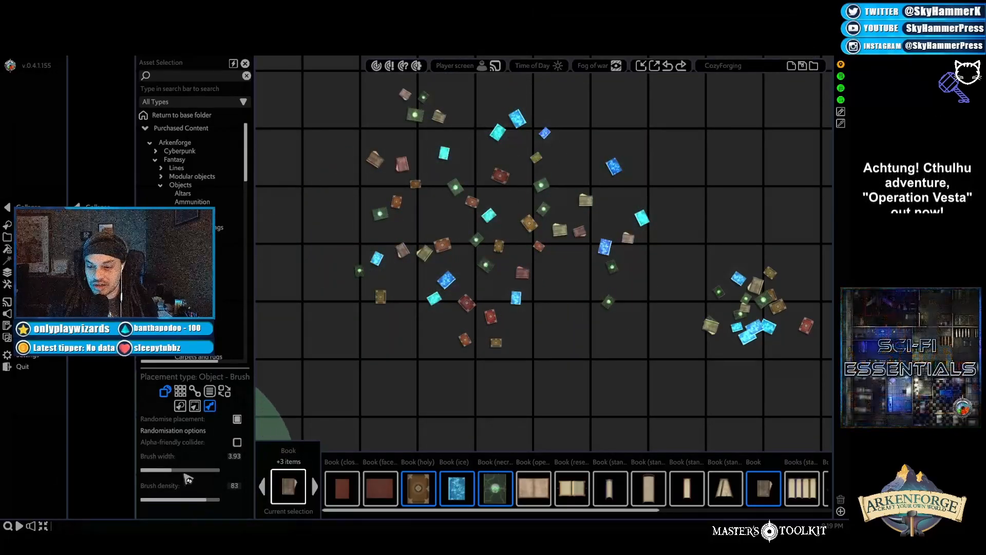
{"action": "left_click_drag", "start_coordinate": [173, 470], "coordinate": [154, 471]}
{"action": "key", "text": "a"}
{"action": "mouse_move", "coordinate": [406, 290]}
{"action": "left_mouse_down"}
{"action": "mouse_move", "coordinate": [385, 302]}
{"action": "mouse_move", "coordinate": [385, 286]}
{"action": "mouse_move", "coordinate": [470, 276]}
{"action": "left_mouse_up"}
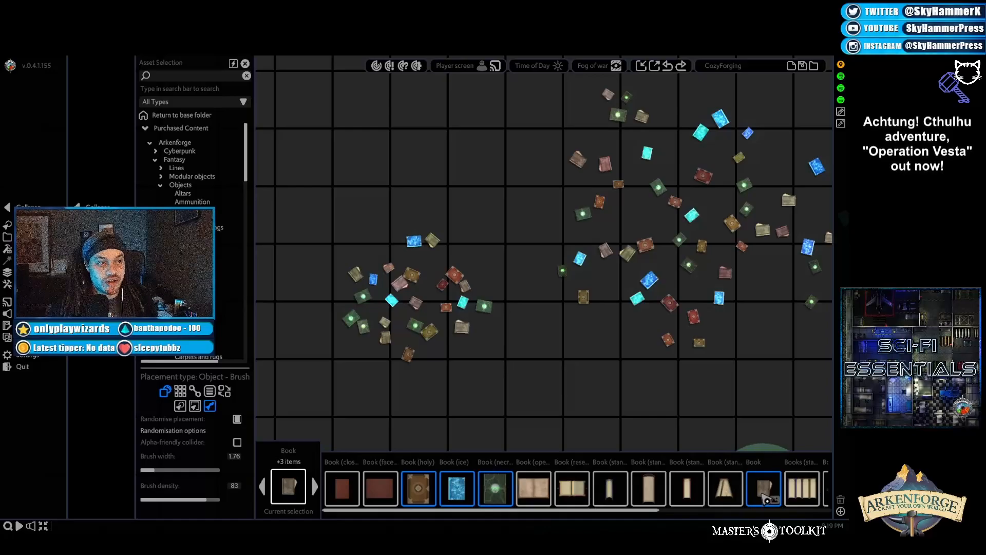
Step: Replace the asset selection with both Open book assets and the open Spellbook
{"action": "scroll", "coordinate": [724, 491], "scroll_direction": "down", "scroll_amount": 5}
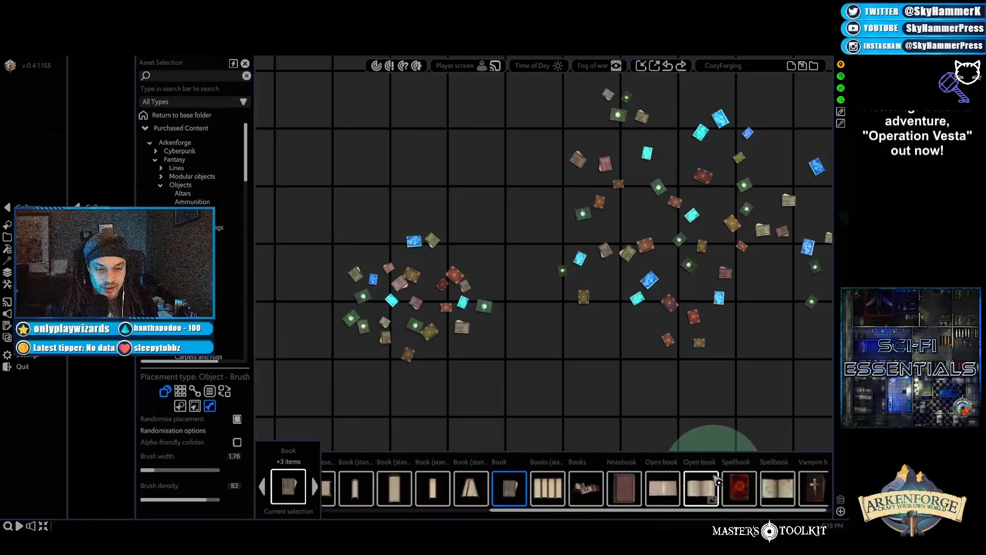
{"action": "key", "text": "s"}
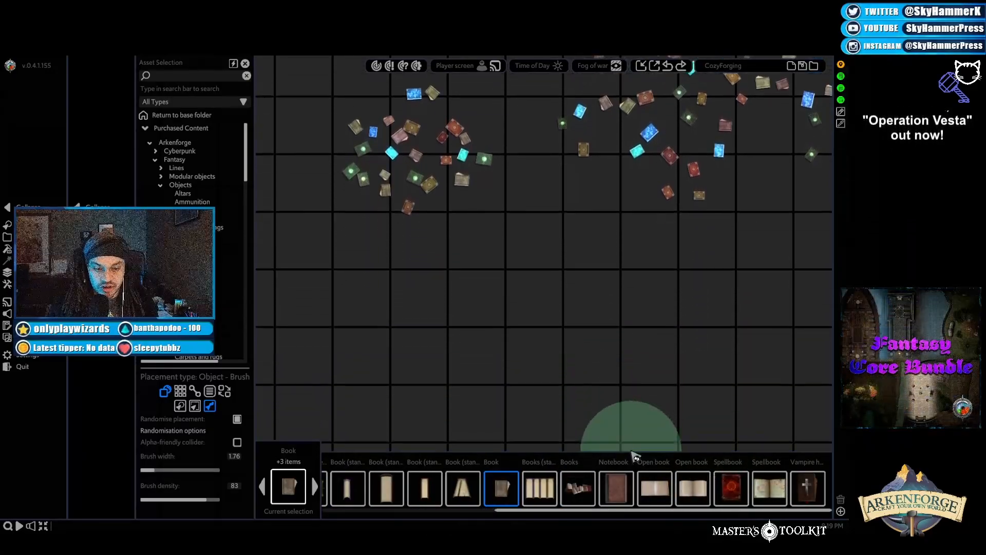
{"action": "left_click", "coordinate": [653, 490]}
{"action": "left_click", "coordinate": [693, 489], "text": "ctrl"}
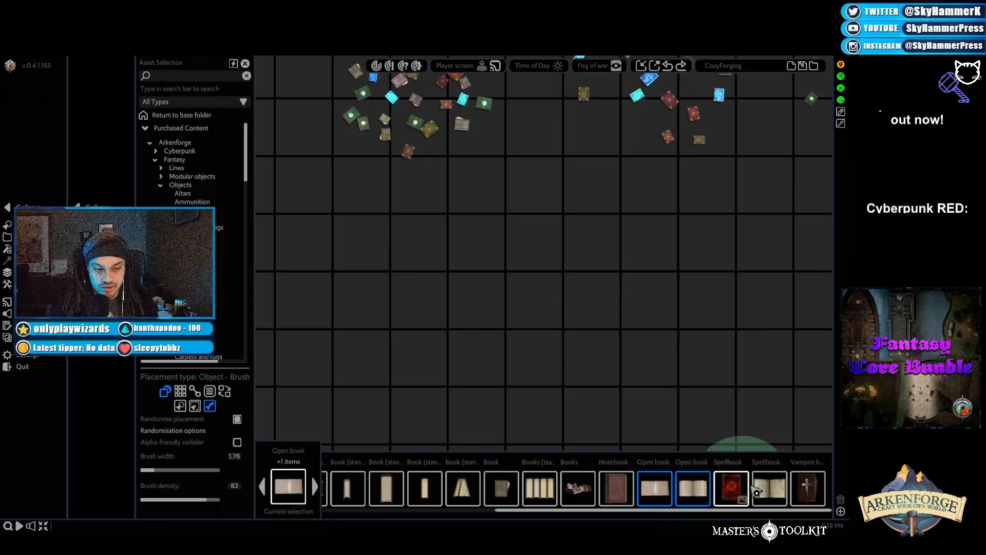
{"action": "left_click", "coordinate": [771, 489], "text": "ctrl"}
{"action": "scroll", "coordinate": [546, 324], "scroll_direction": "up", "scroll_amount": 3}
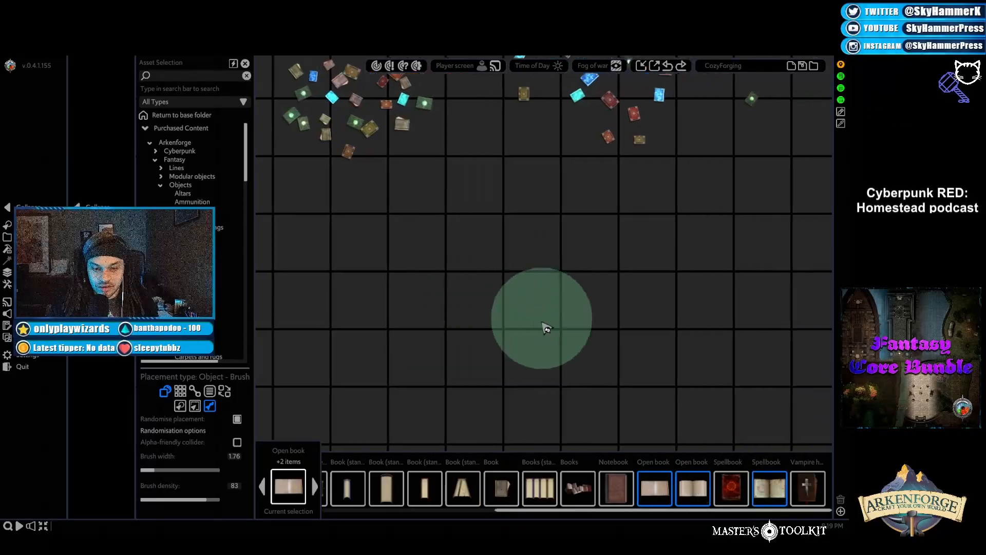
Step: Set the brush density to 100 and paint a dense overlapping pile of open books on the empty grid below the other clusters
{"action": "scroll", "coordinate": [470, 267], "scroll_direction": "up", "scroll_amount": 1}
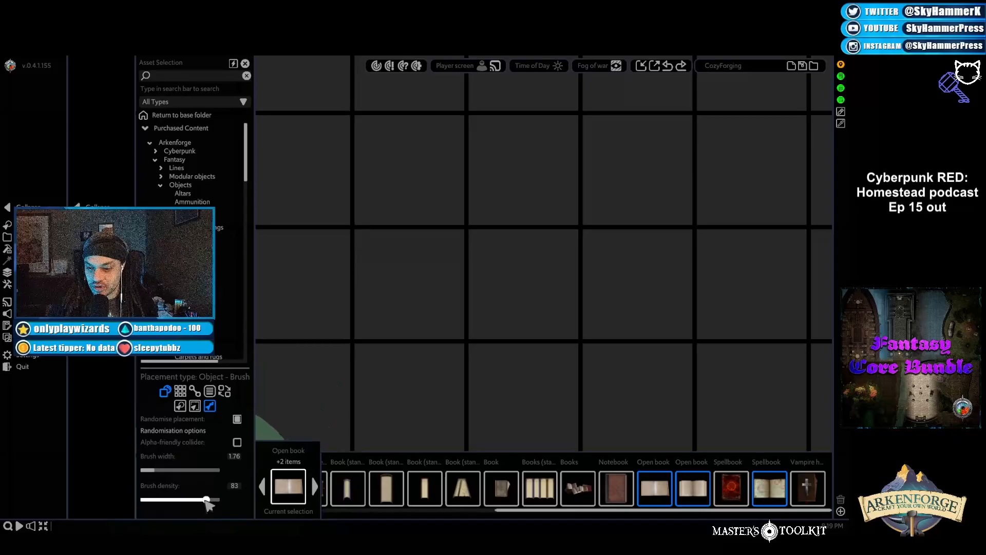
{"action": "left_click_drag", "start_coordinate": [214, 500], "coordinate": [225, 499]}
{"action": "left_click", "coordinate": [434, 249]}
{"action": "mouse_move", "coordinate": [434, 249]}
{"action": "left_mouse_down"}
{"action": "mouse_move", "coordinate": [459, 287]}
{"action": "mouse_move", "coordinate": [472, 211]}
{"action": "mouse_move", "coordinate": [501, 259]}
{"action": "mouse_move", "coordinate": [632, 333]}
{"action": "left_mouse_up"}
Step: Examine the dense open-book pile up close, and compare it with the other book and crate clusters across the map
{"action": "scroll", "coordinate": [600, 323], "scroll_direction": "up", "scroll_amount": 6}
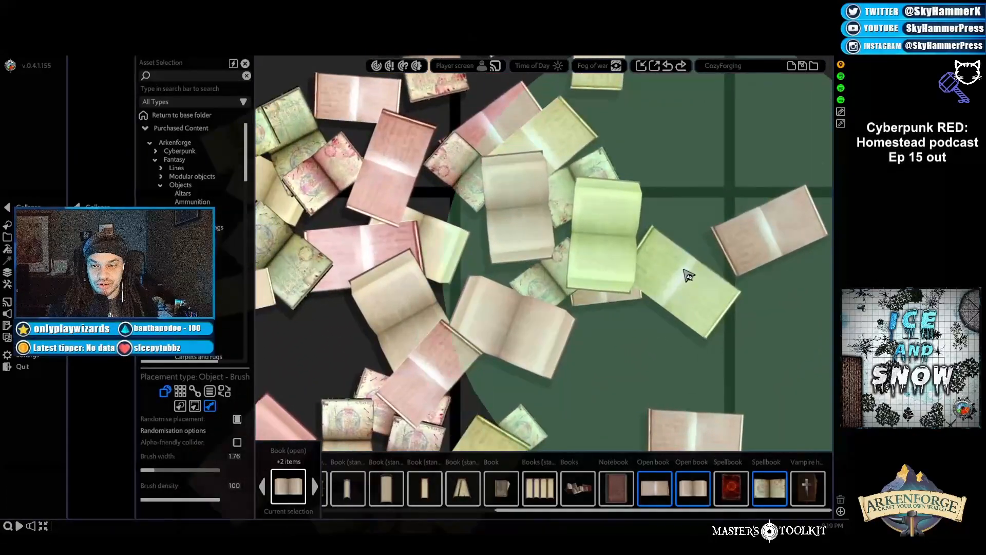
{"action": "key", "text": "a"}
{"action": "key", "text": "w"}
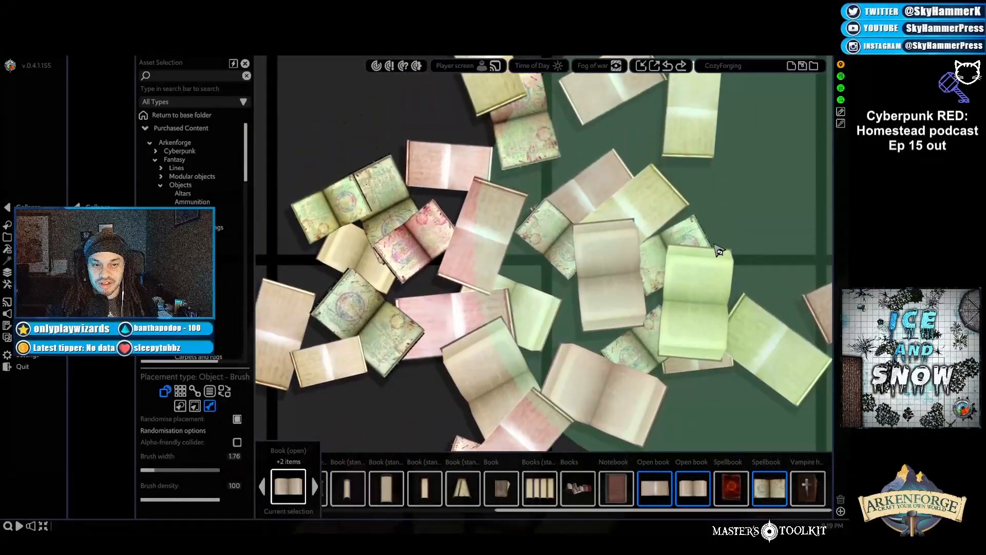
{"action": "scroll", "coordinate": [720, 250], "scroll_direction": "down", "scroll_amount": 8}
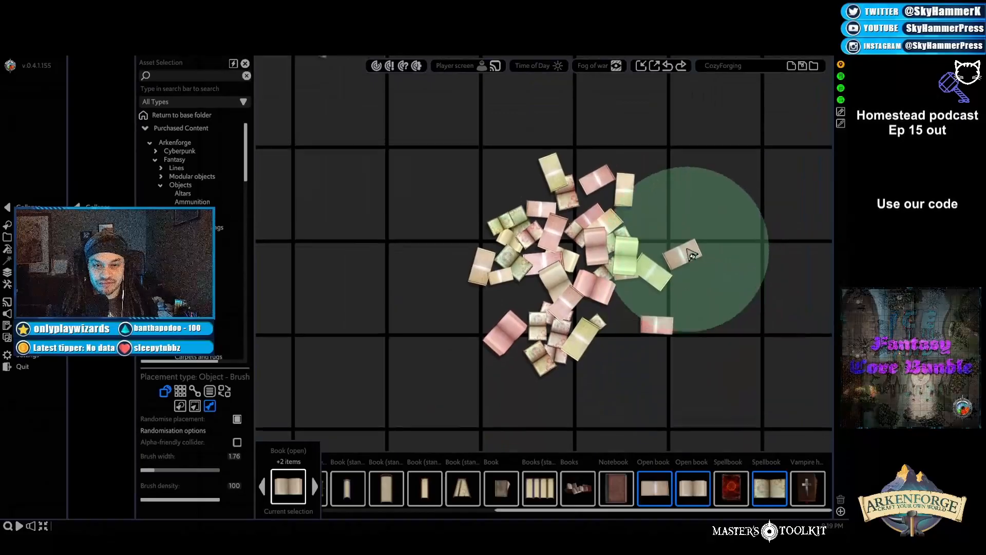
{"action": "scroll", "coordinate": [681, 258], "scroll_direction": "down", "scroll_amount": 7}
{"action": "key", "text": "w"}
{"action": "key", "text": "d"}
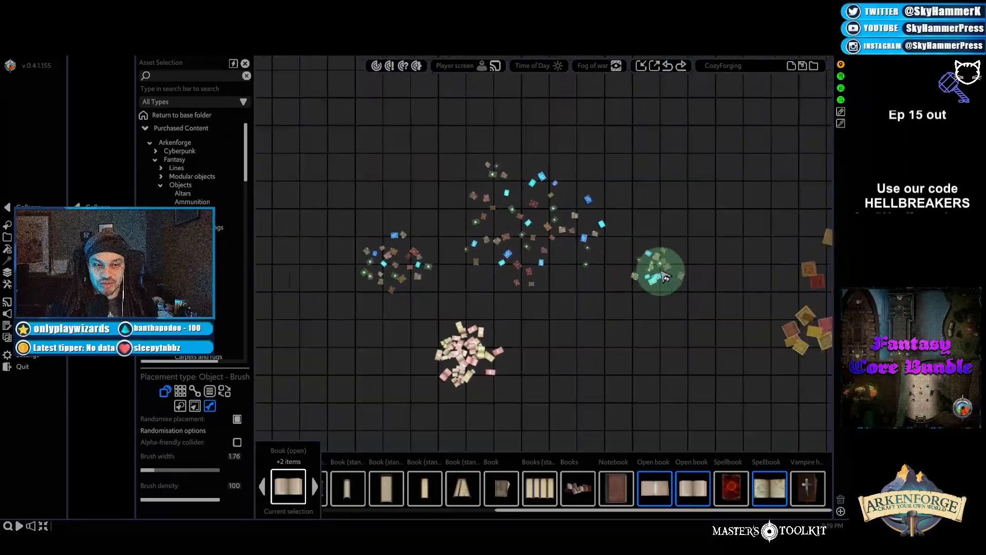
{"action": "scroll", "coordinate": [648, 288], "scroll_direction": "down", "scroll_amount": 6}
{"action": "key", "text": "d"}
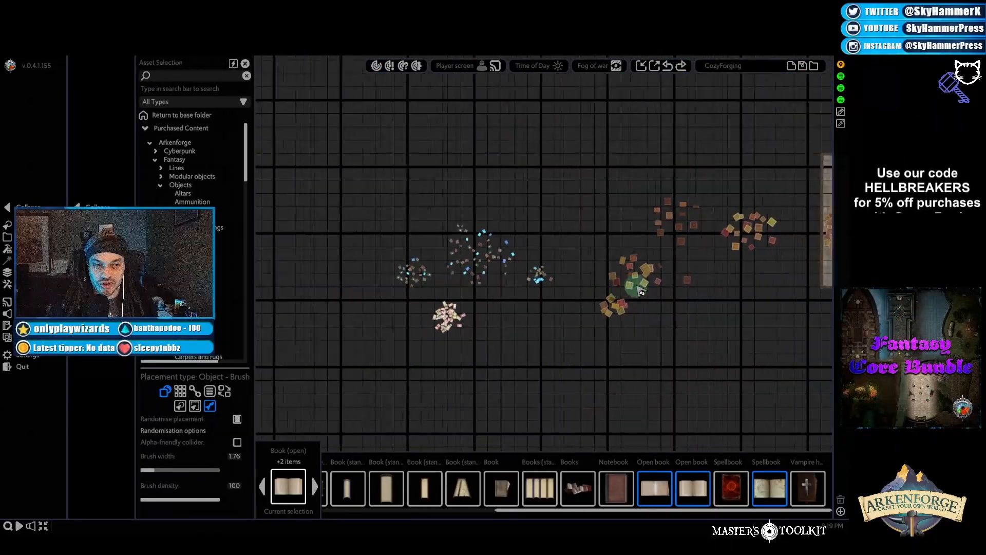
Step: Stop placing objects and delete all the scattered book and crate clusters outside the warehouse map
{"action": "right_click", "coordinate": [469, 231]}
{"action": "left_click_drag", "start_coordinate": [280, 136], "coordinate": [732, 396]}
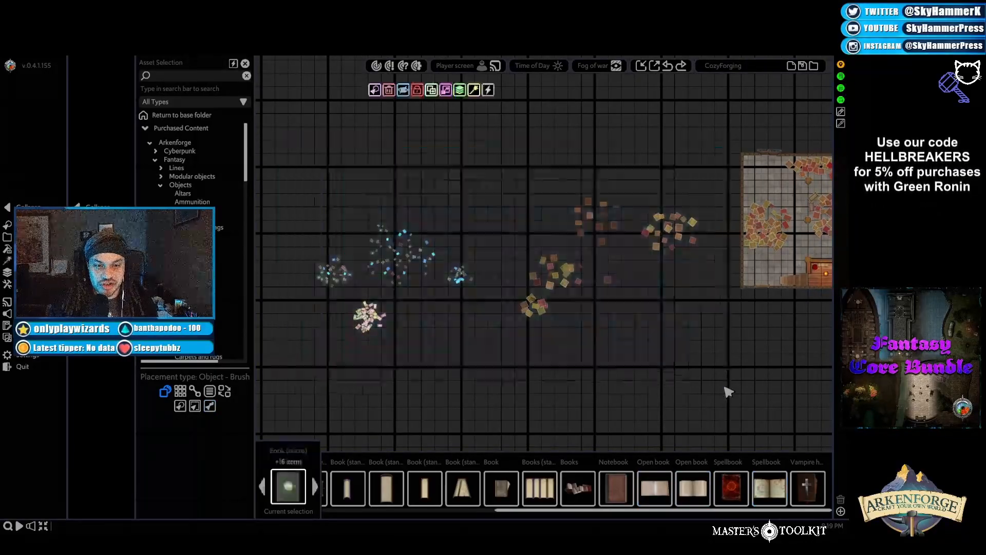
{"action": "key", "text": "Delete"}
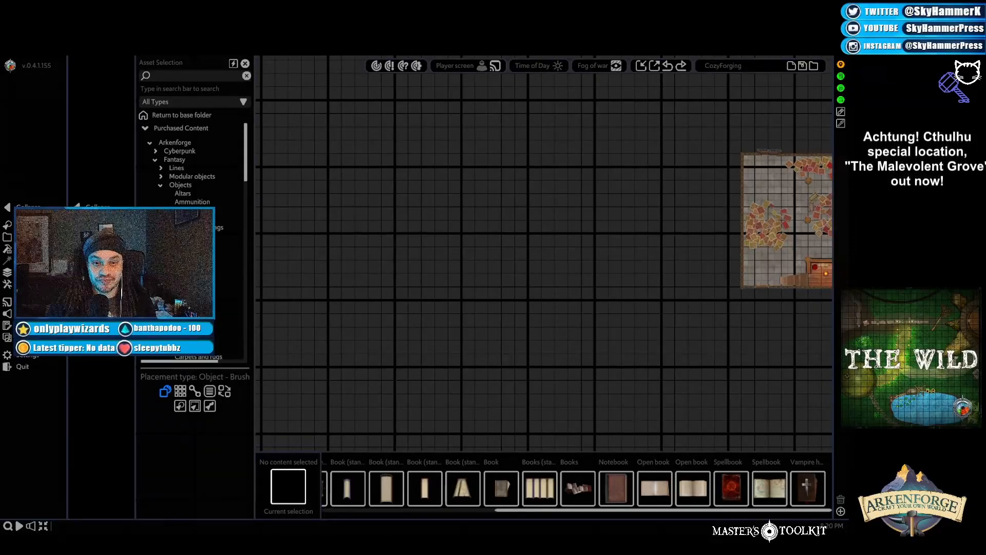
{"action": "key", "text": "d"}
{"action": "key", "text": "s"}
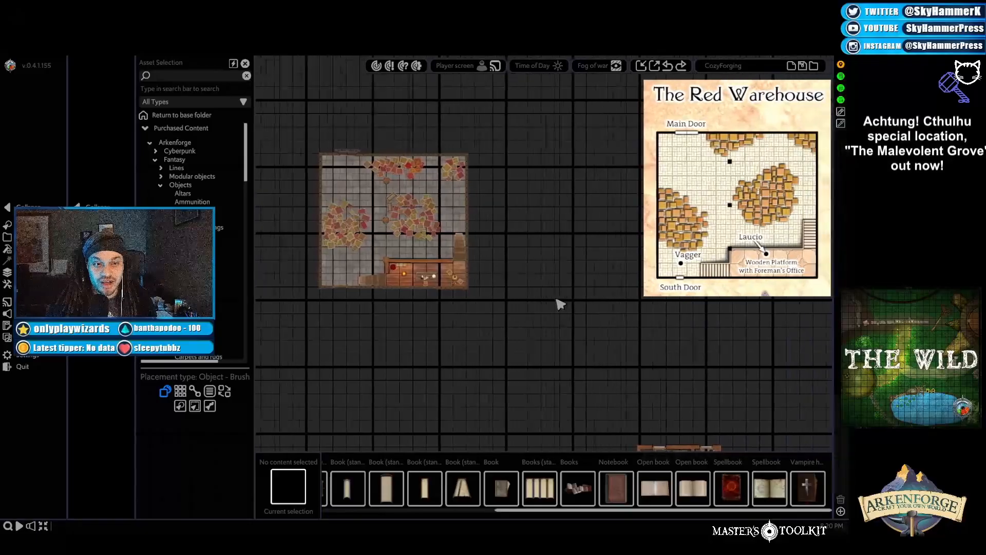